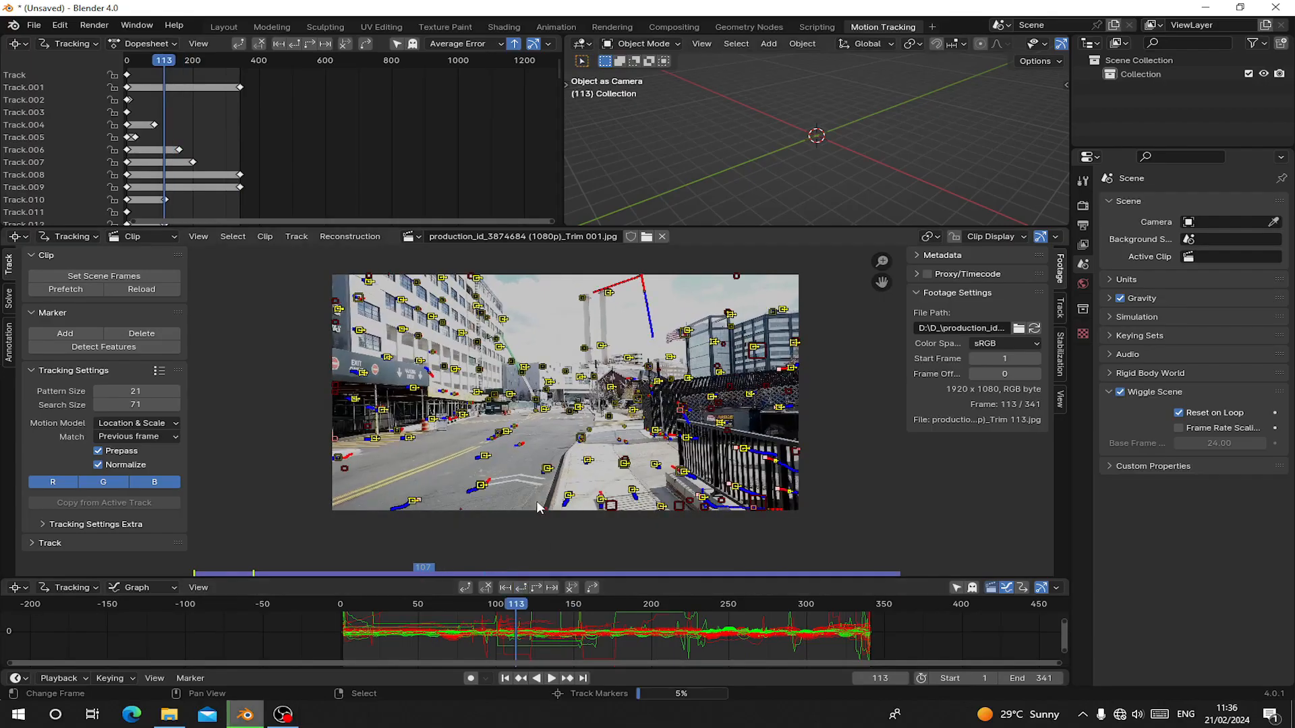
# Track the markers forward through the street footage clip.
pyautogui.scroll(3, 470, 324)
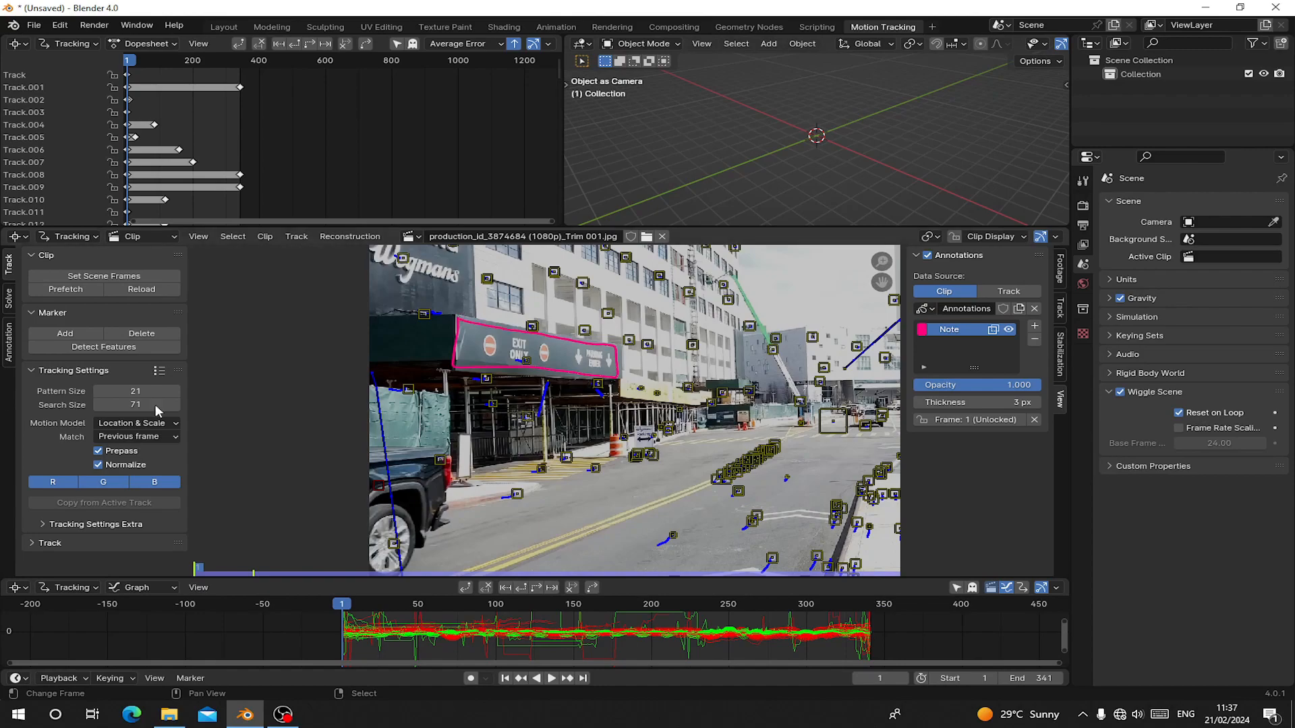
pyautogui.hotkey('ctrl', 't')
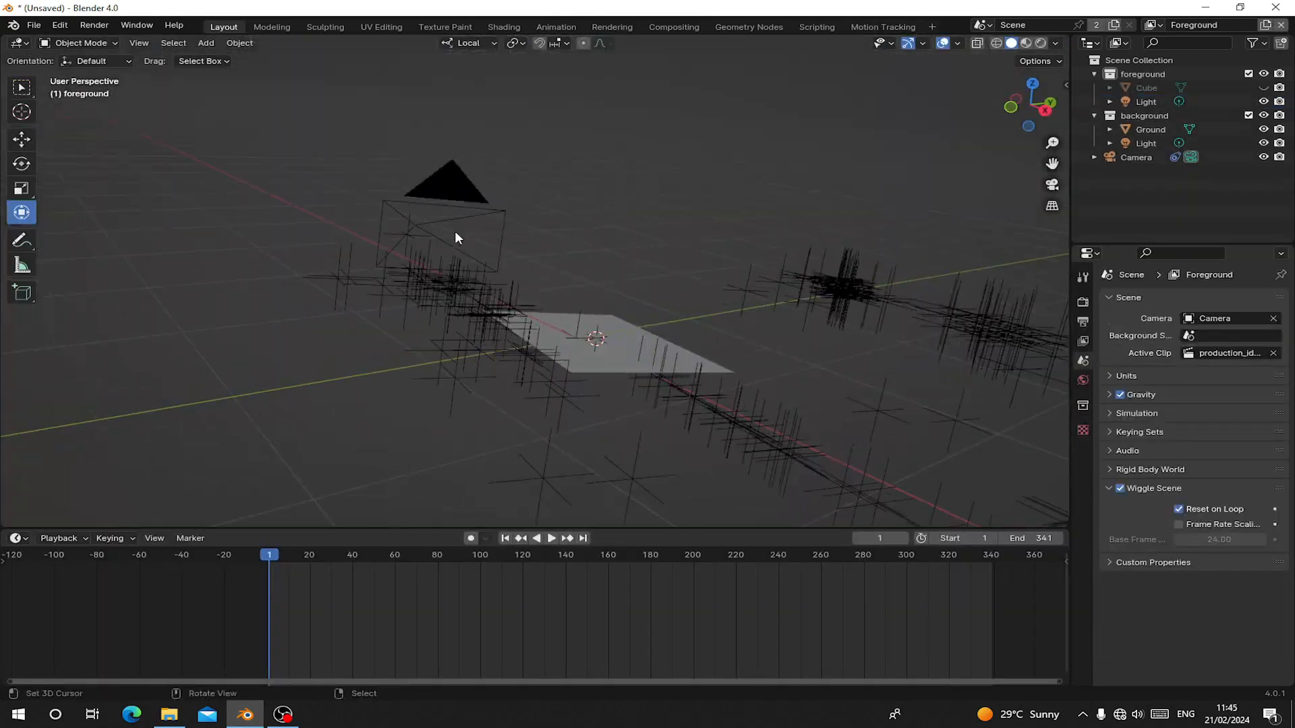
# Select the ground plane together with the camera and switch the transform orientation to Global.
pyautogui.moveTo(654, 368); pyautogui.dragTo(684, 369, button='middle')
pyautogui.keyDown('shift'); pyautogui.rightClick(657, 358); pyautogui.keyUp('shift')
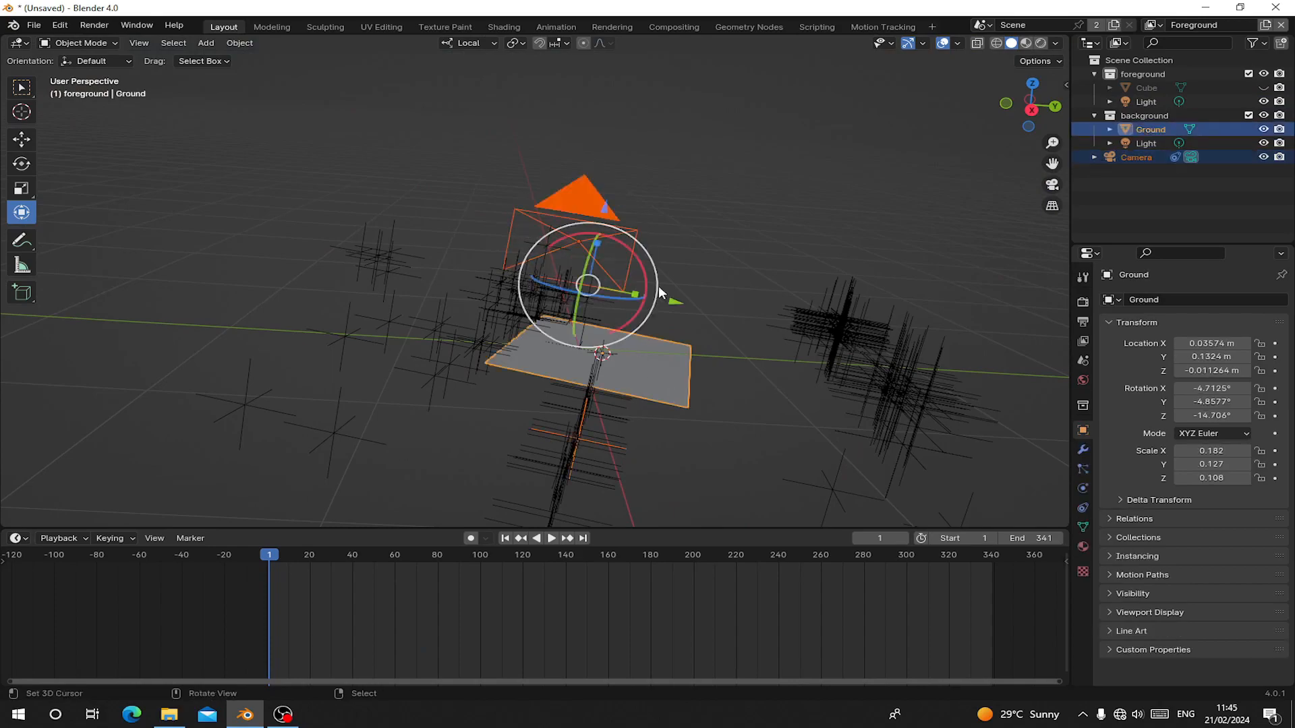
pyautogui.moveTo(658, 285); pyautogui.dragTo(671, 270, button='middle')
pyautogui.moveTo(621, 271); pyautogui.dragTo(592, 255)
pyautogui.hotkey('ctrl', 'z')
pyautogui.click(470, 43)
pyautogui.click(460, 87)
# Rotate and move the ground plane and camera together to align the tracked points with the scene's floor grid.
pyautogui.moveTo(592, 256); pyautogui.dragTo(508, 241, button='middle')
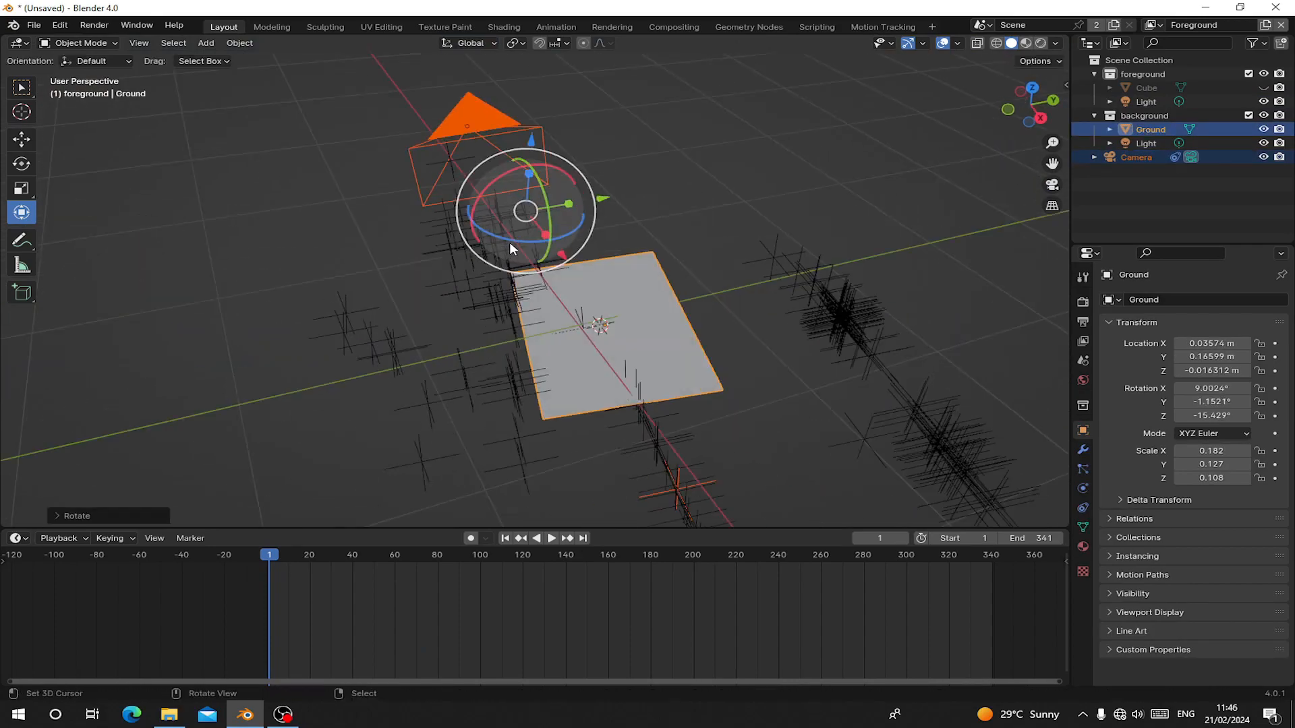
pyautogui.moveTo(509, 241); pyautogui.dragTo(522, 247)
pyautogui.moveTo(522, 247); pyautogui.dragTo(431, 203, button='middle')
pyautogui.moveTo(286, 175); pyautogui.dragTo(286, 191)
pyautogui.press('KP_7')
pyautogui.moveTo(364, 147); pyautogui.dragTo(364, 240)
pyautogui.moveTo(365, 240); pyautogui.dragTo(674, 202, button='middle')
pyautogui.moveTo(709, 250); pyautogui.dragTo(708, 250)
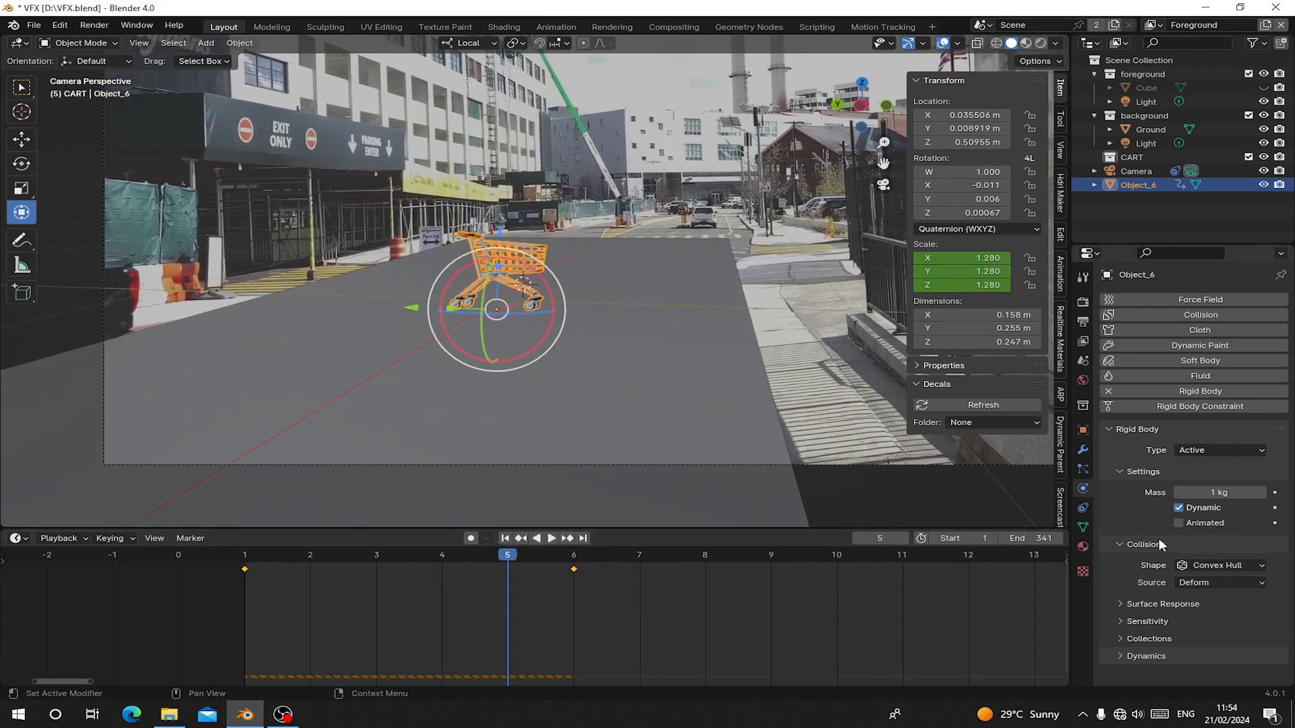
# Keyframe the Animated setting of the shopping cart's rigid body at frame 5.
pyautogui.rightClick(1180, 525)
pyautogui.click(1113, 511)
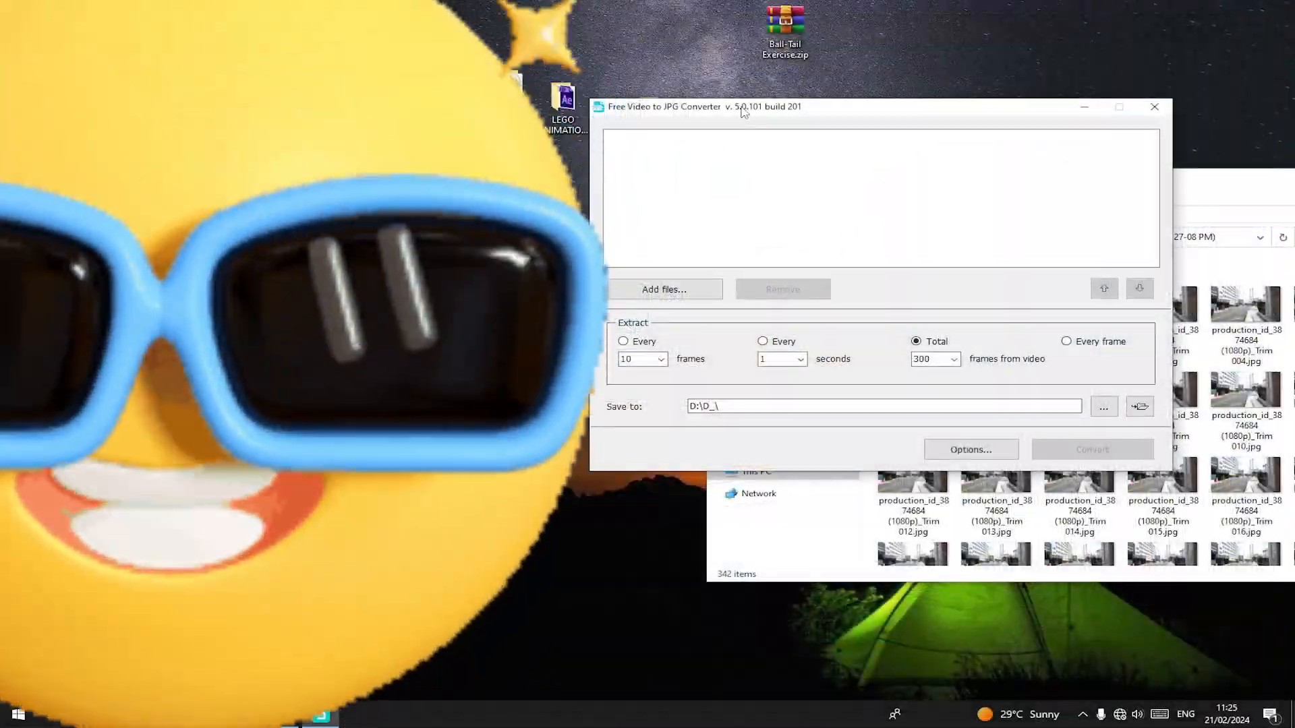
pyautogui.moveTo(742, 108); pyautogui.dragTo(654, 94)
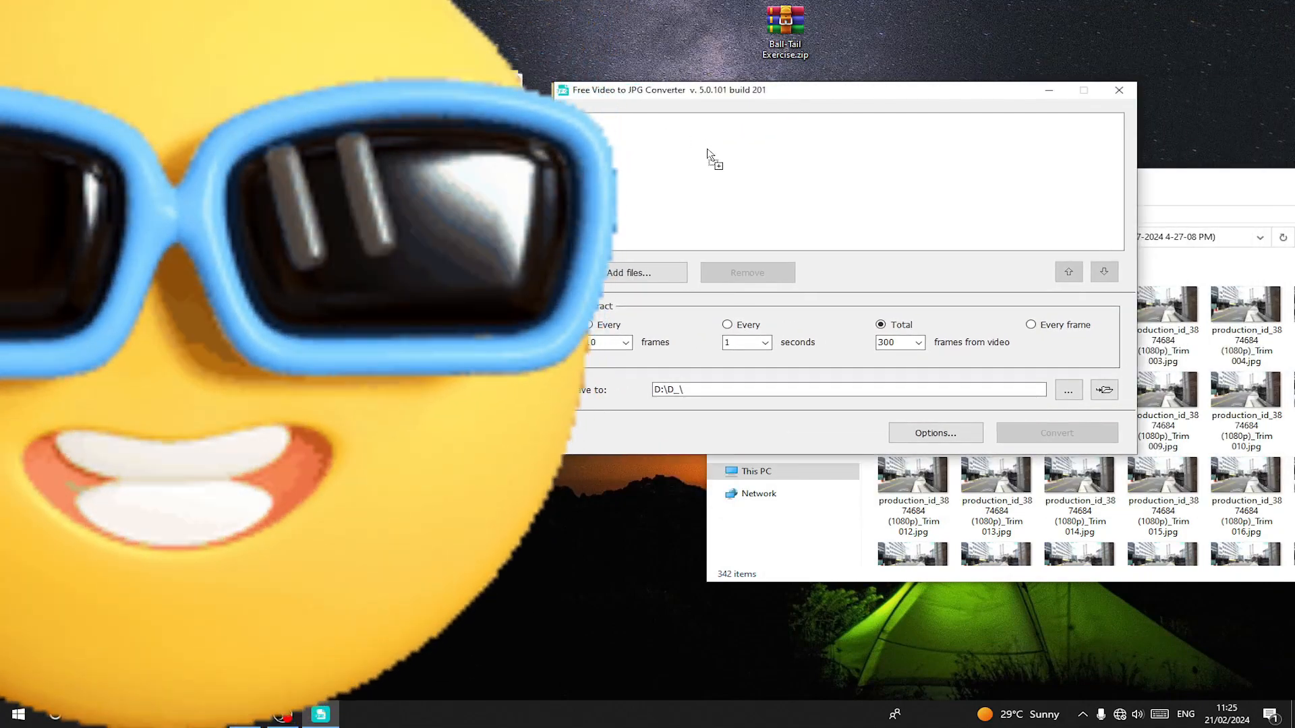
pyautogui.click(622, 121)
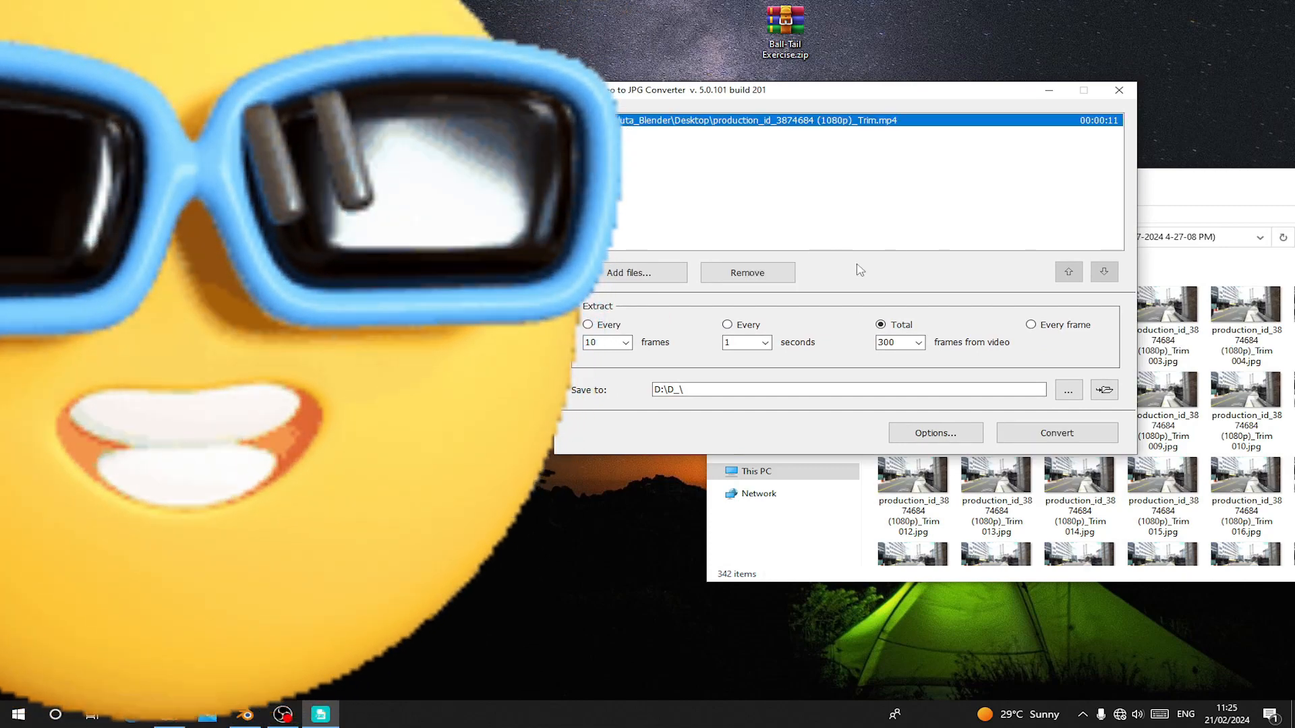
pyautogui.click(1038, 325)
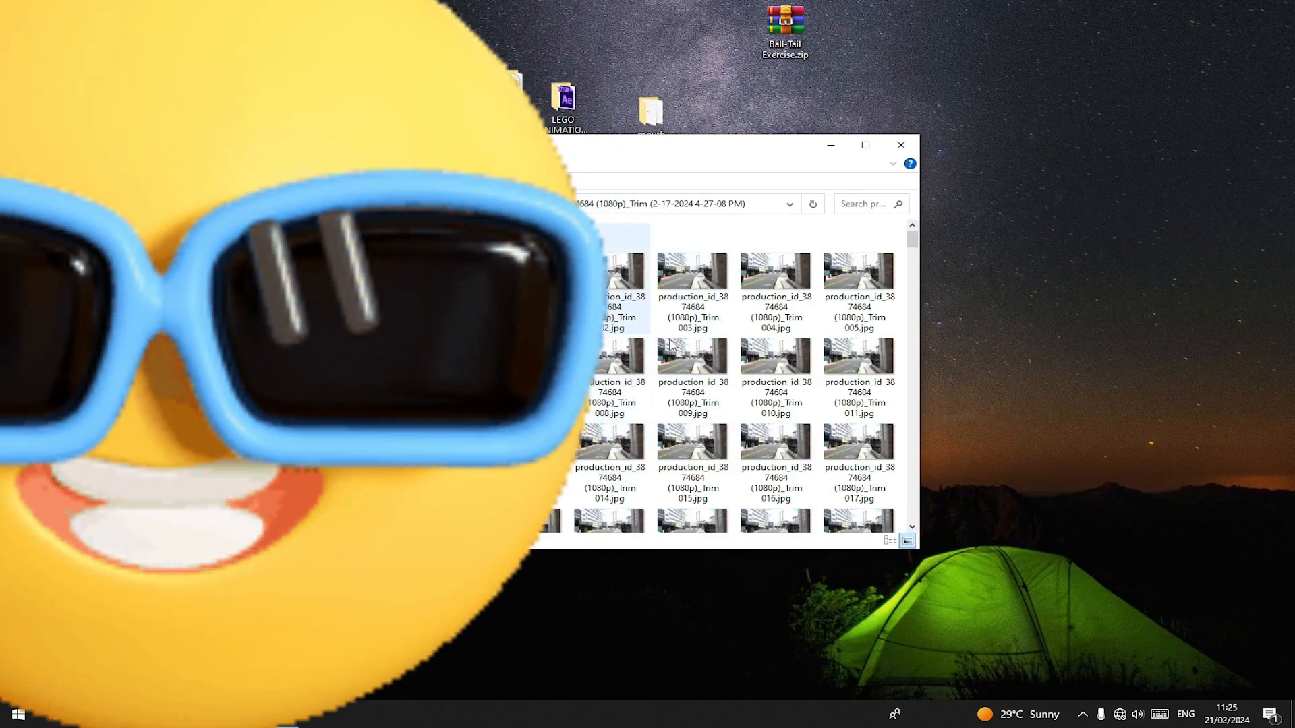
# Copy the address of the folder holding the extracted JPG frames.
pyautogui.rightClick(763, 205)
pyautogui.click(809, 227)
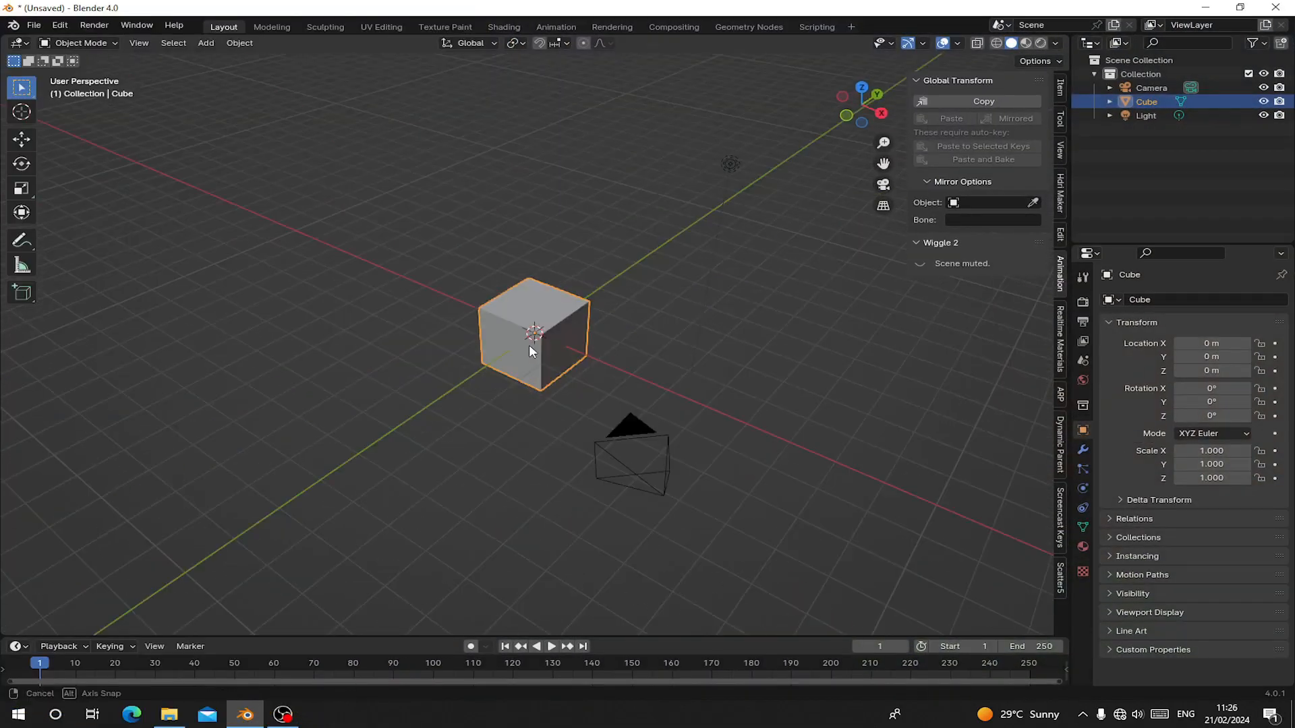
# In Blender, delete the default camera, cube and light from the new scene.
pyautogui.press('a')
pyautogui.press('x')
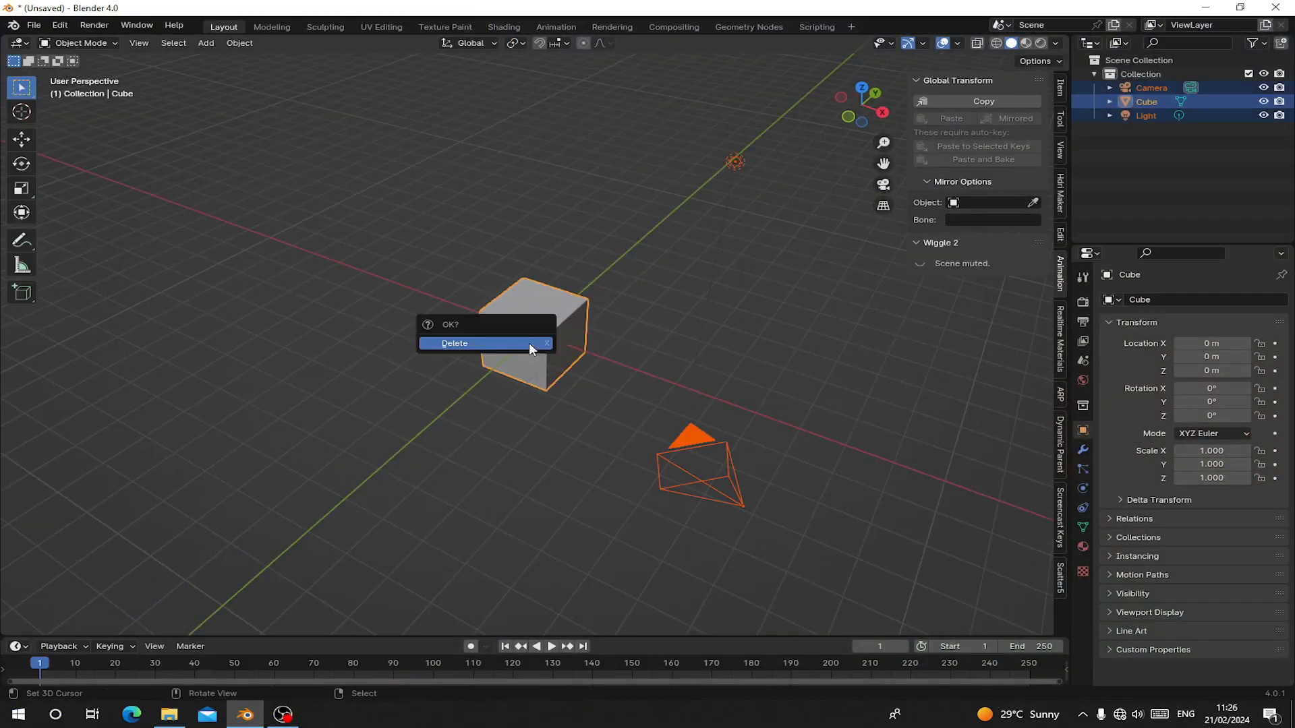
pyautogui.click(529, 342)
# Add the VFX Motion Tracking workspace.
pyautogui.click(851, 27)
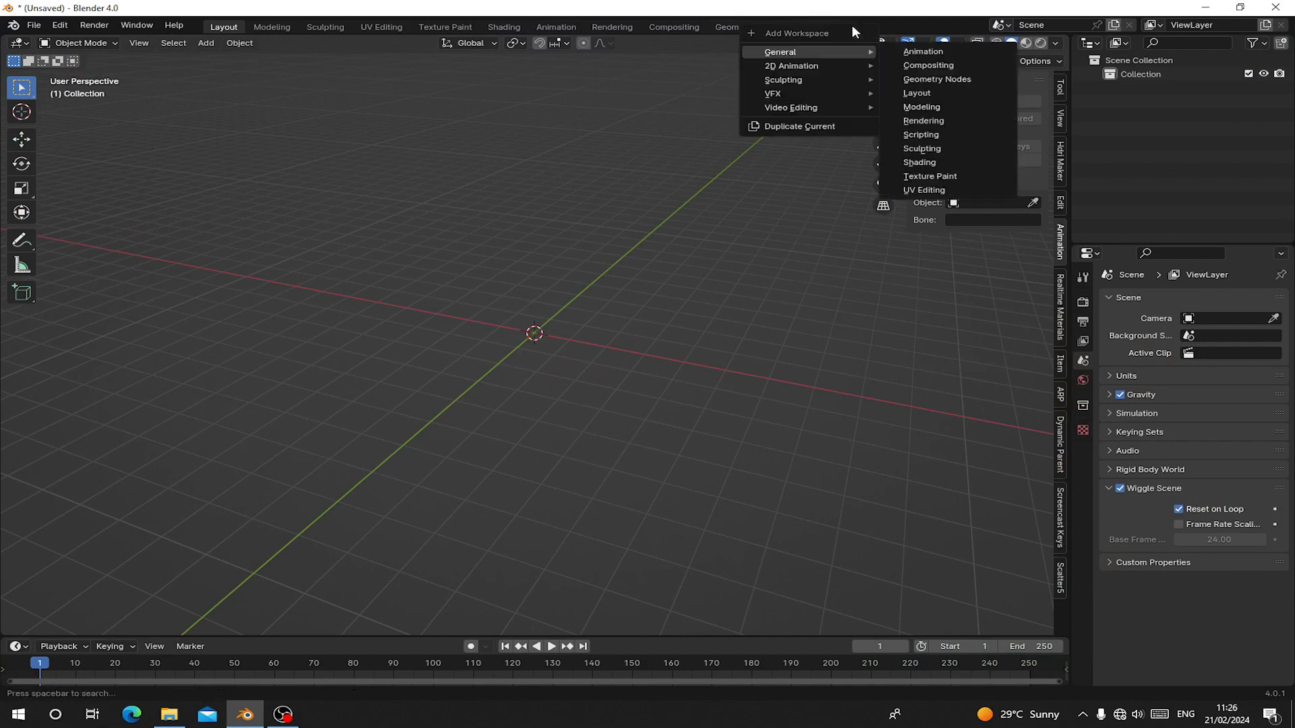
pyautogui.moveTo(790, 91)
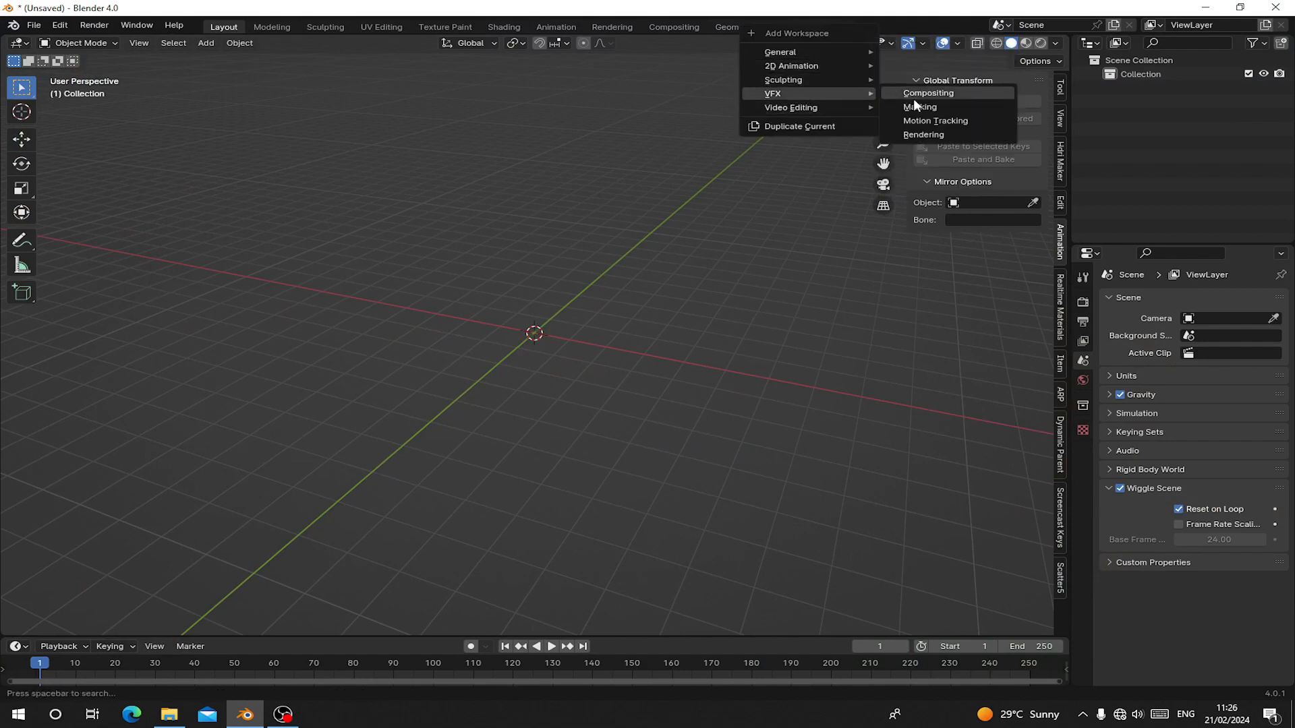
pyautogui.click(919, 121)
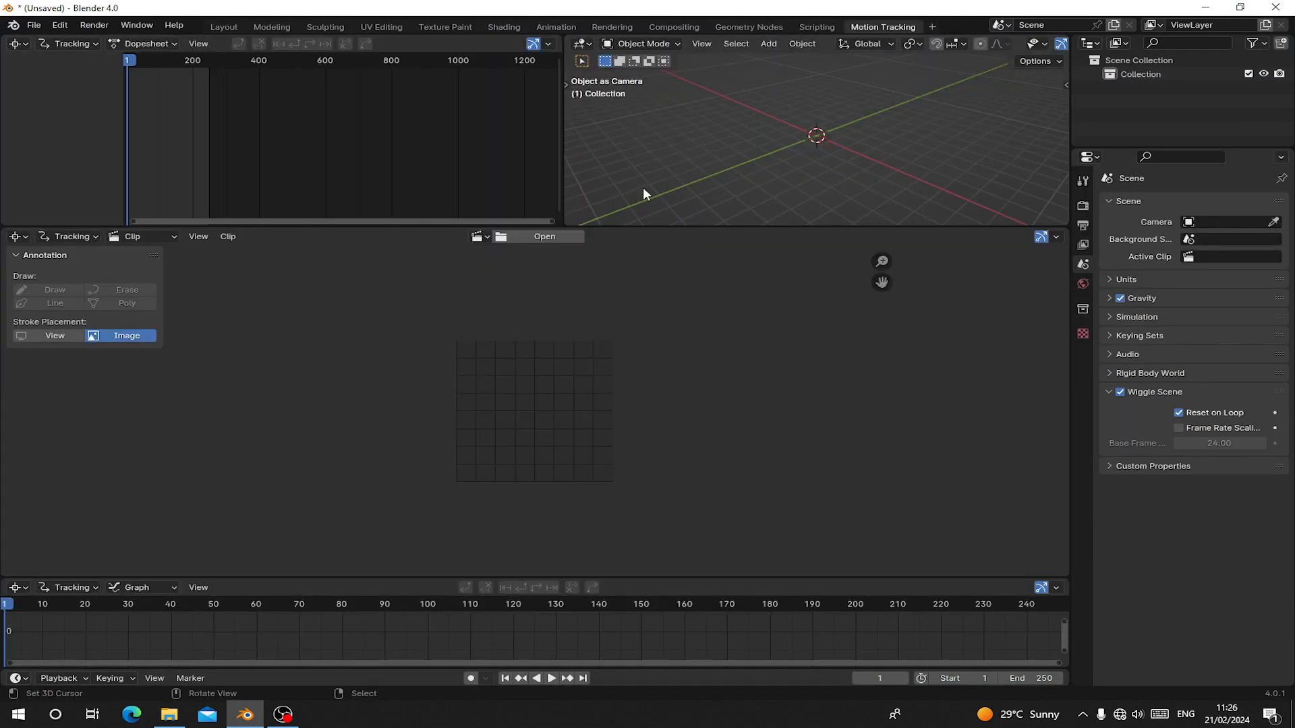
# Open all the extracted JPG frames as a clip, using the copied folder path to locate them.
pyautogui.click(545, 234)
pyautogui.click(584, 235)
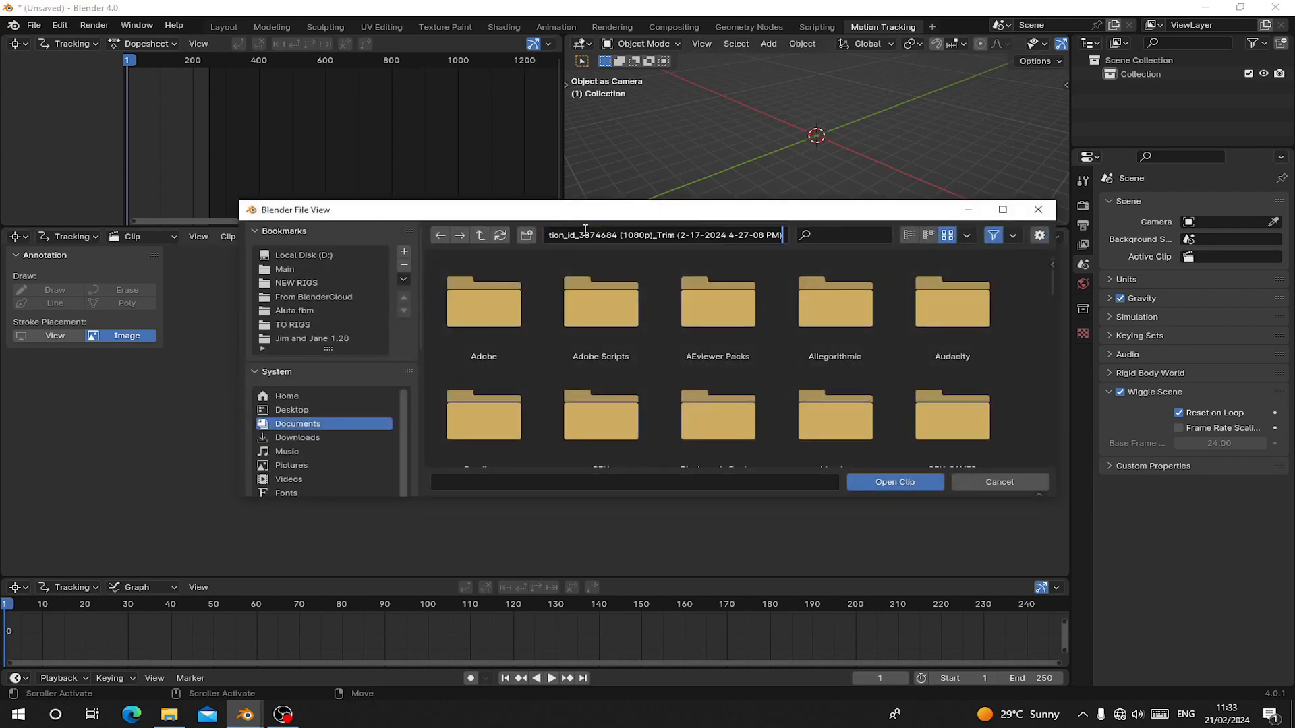
pyautogui.press('Return')
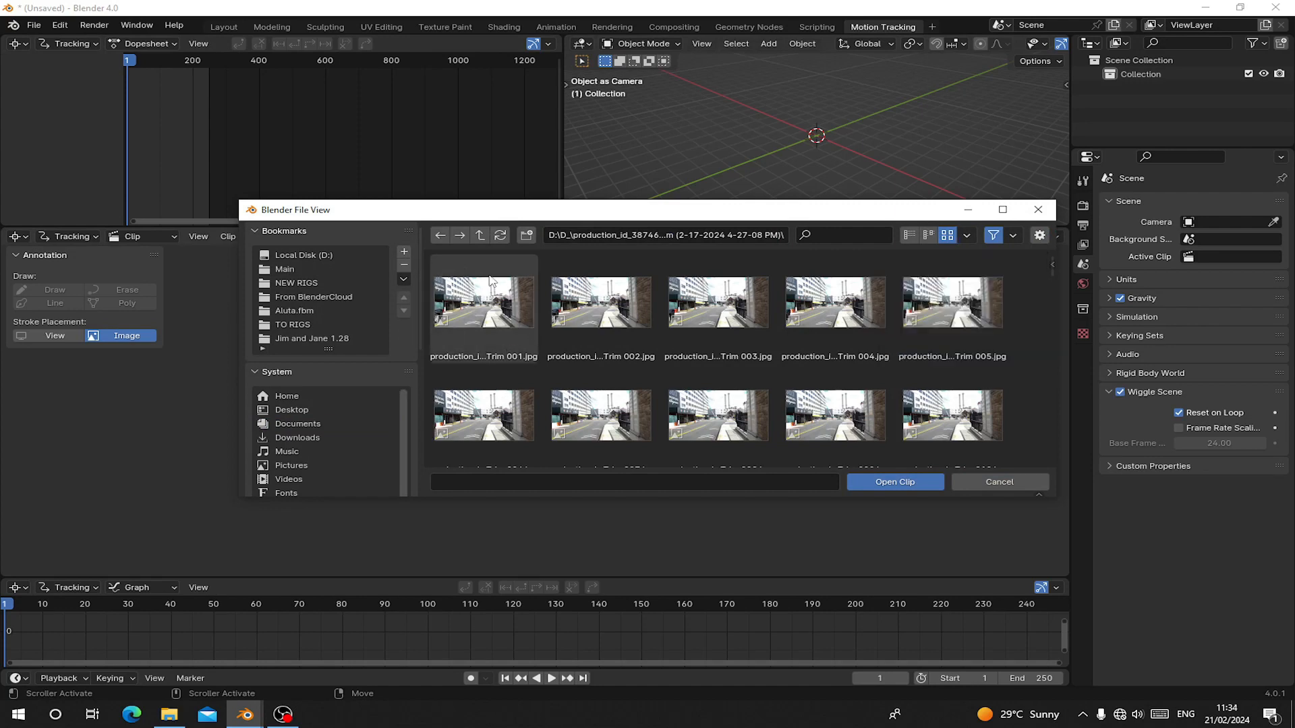
pyautogui.press('a')
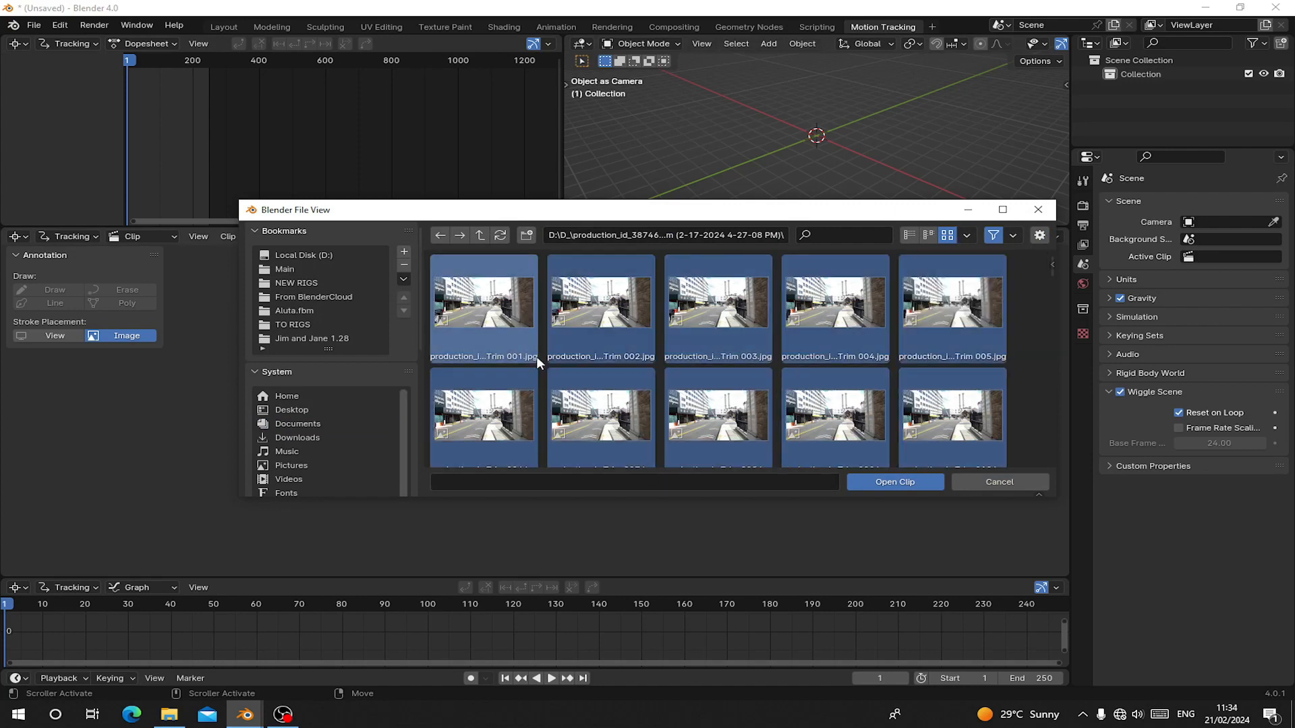
pyautogui.click(892, 481)
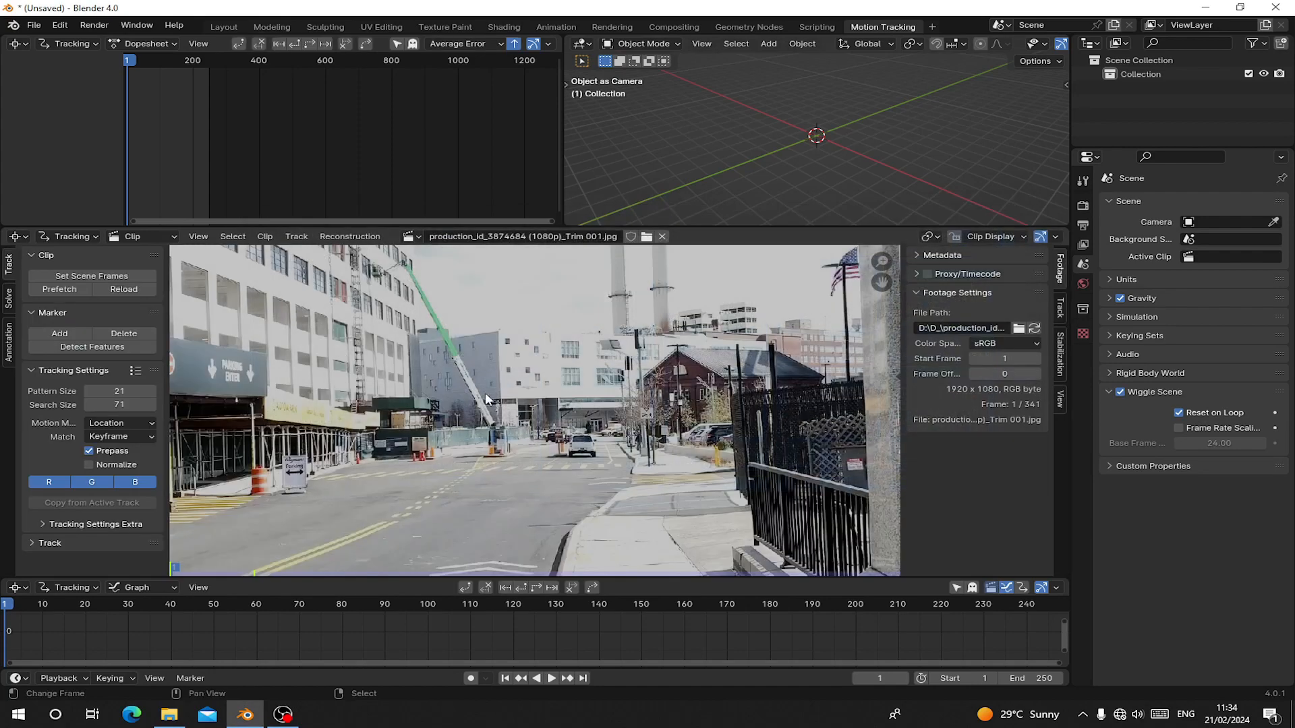
# Match the scene's frame range to the clip length and prefetch its frames.
pyautogui.press('f')
pyautogui.scroll(-5, 544, 625)
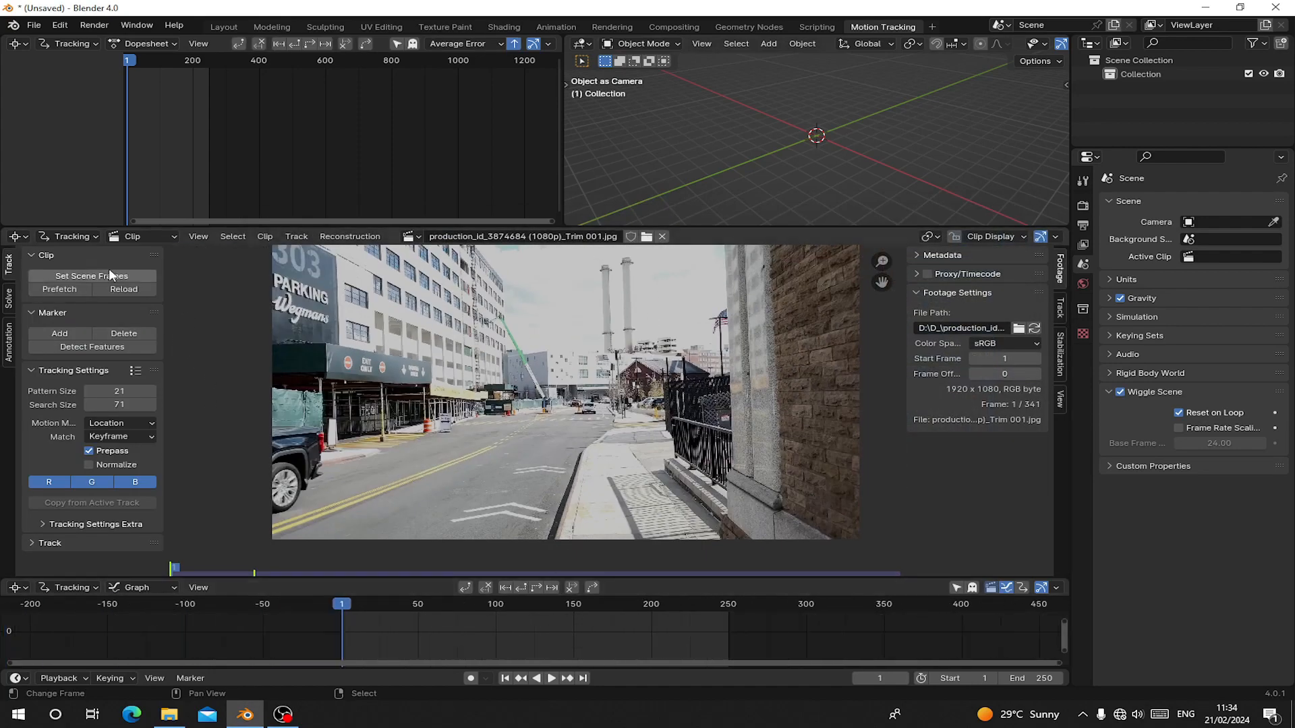
pyautogui.click(863, 625)
pyautogui.moveTo(862, 634); pyautogui.dragTo(55, 271)
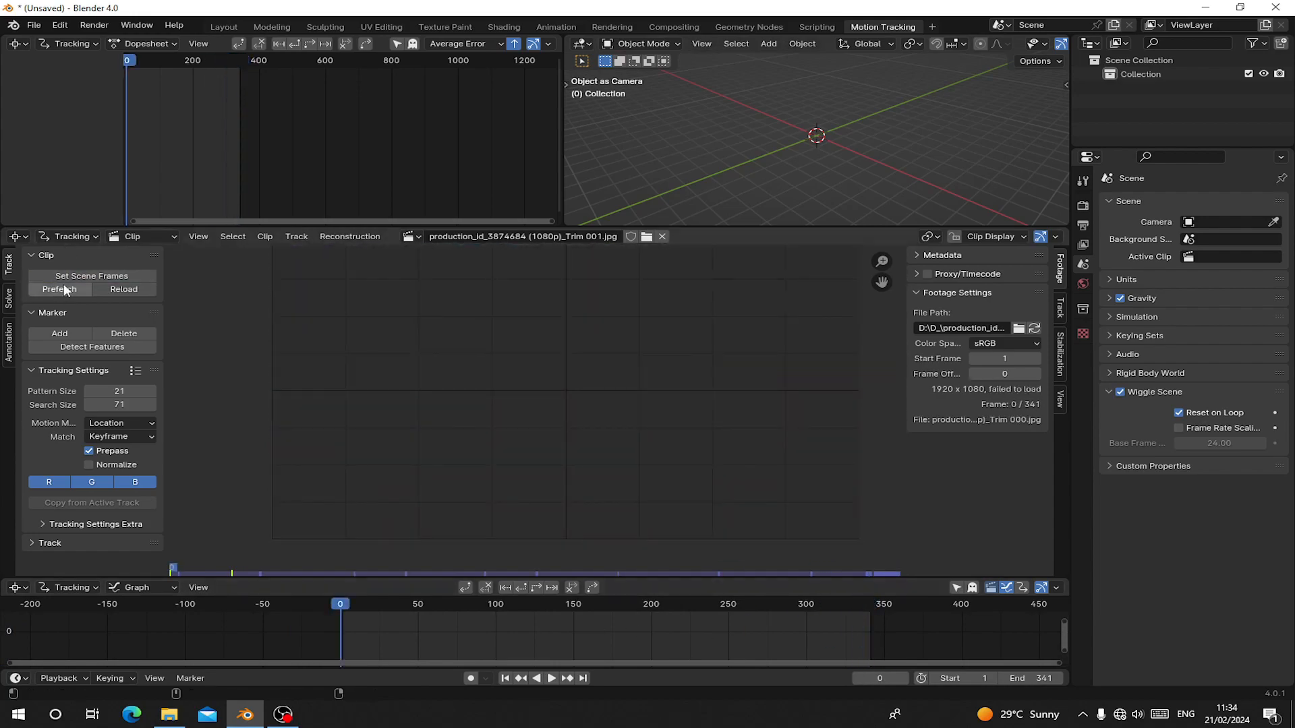
# Play and scrub through the footage, and return to frame 1.
pyautogui.moveTo(368, 618)
pyautogui.mouseDown()
pyautogui.moveTo(386, 617)
pyautogui.moveTo(363, 618)
pyautogui.mouseUp()
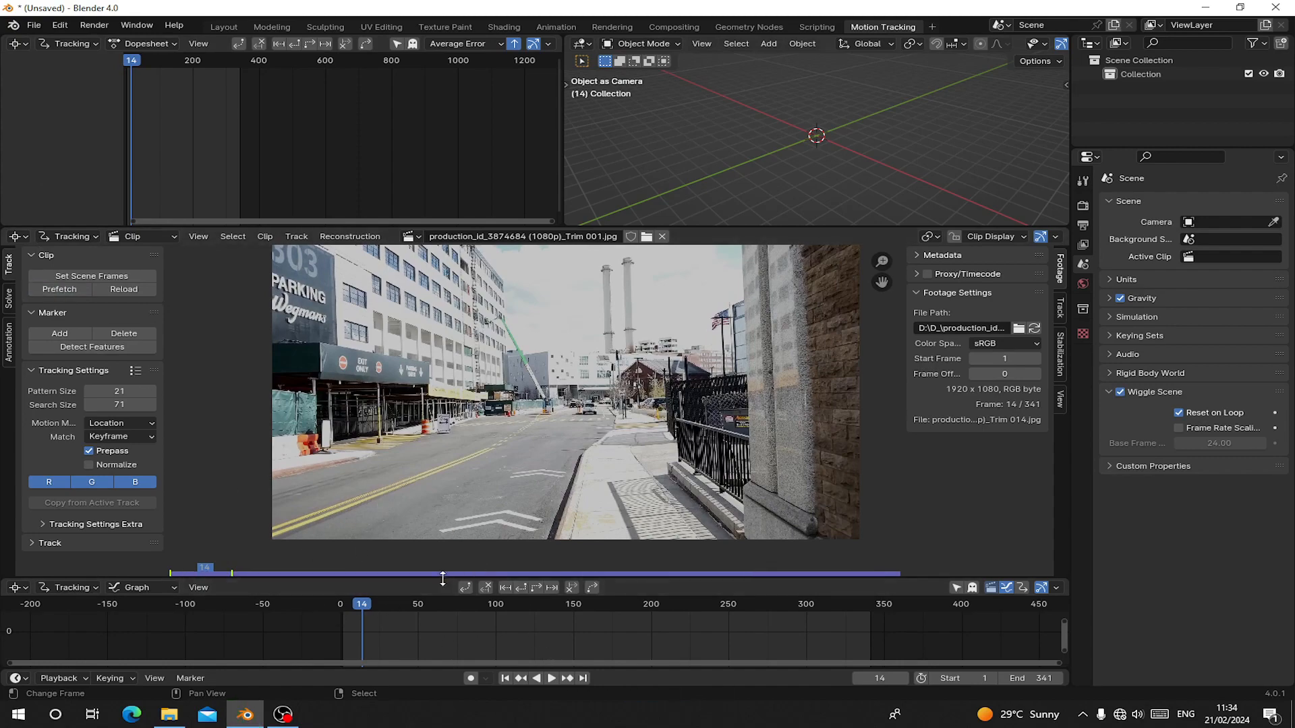
pyautogui.click(551, 680)
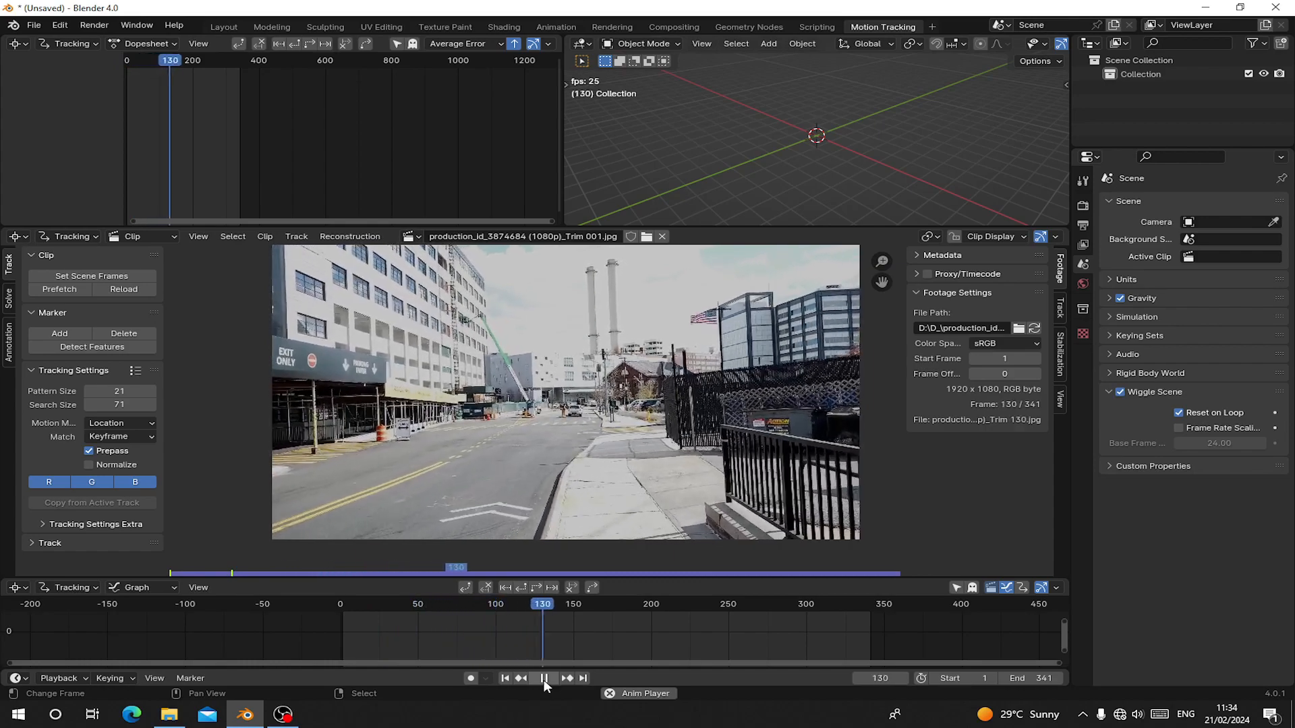
pyautogui.moveTo(577, 628); pyautogui.dragTo(537, 627)
pyautogui.click(503, 679)
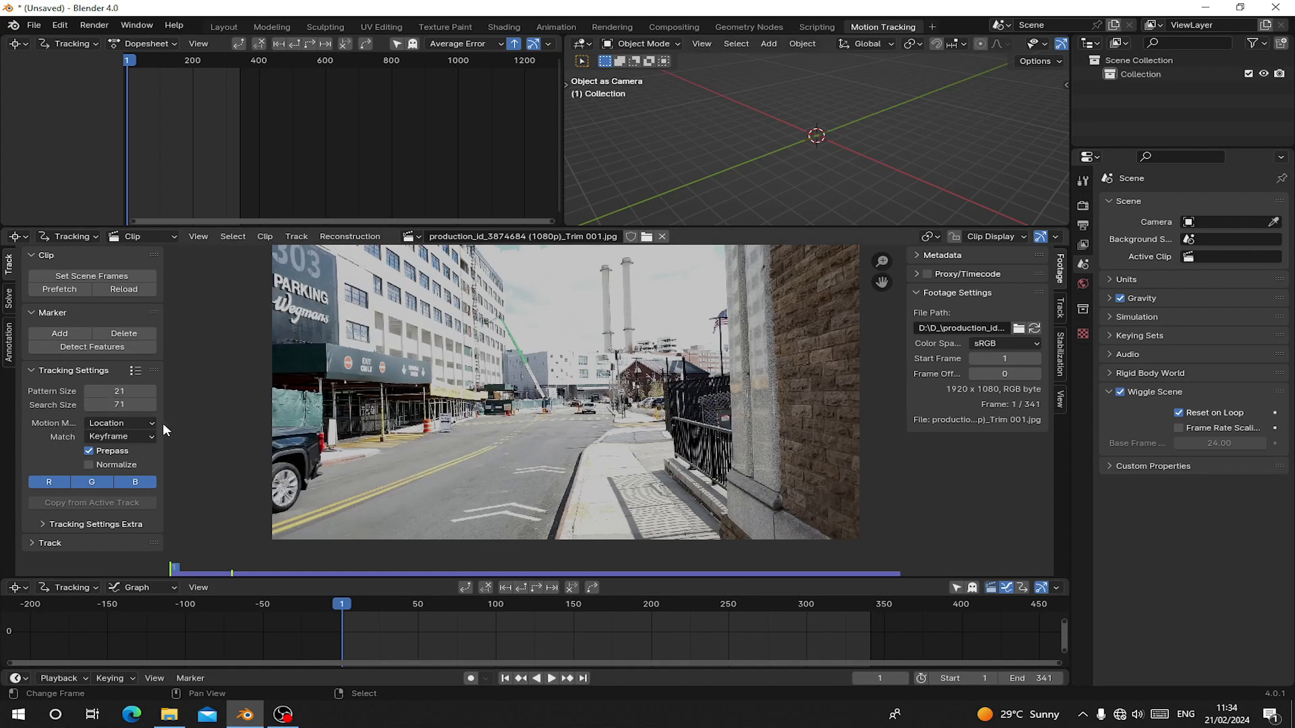
# Set the tracking motion model to Location & Scale.
pyautogui.moveTo(163, 422); pyautogui.dragTo(179, 423)
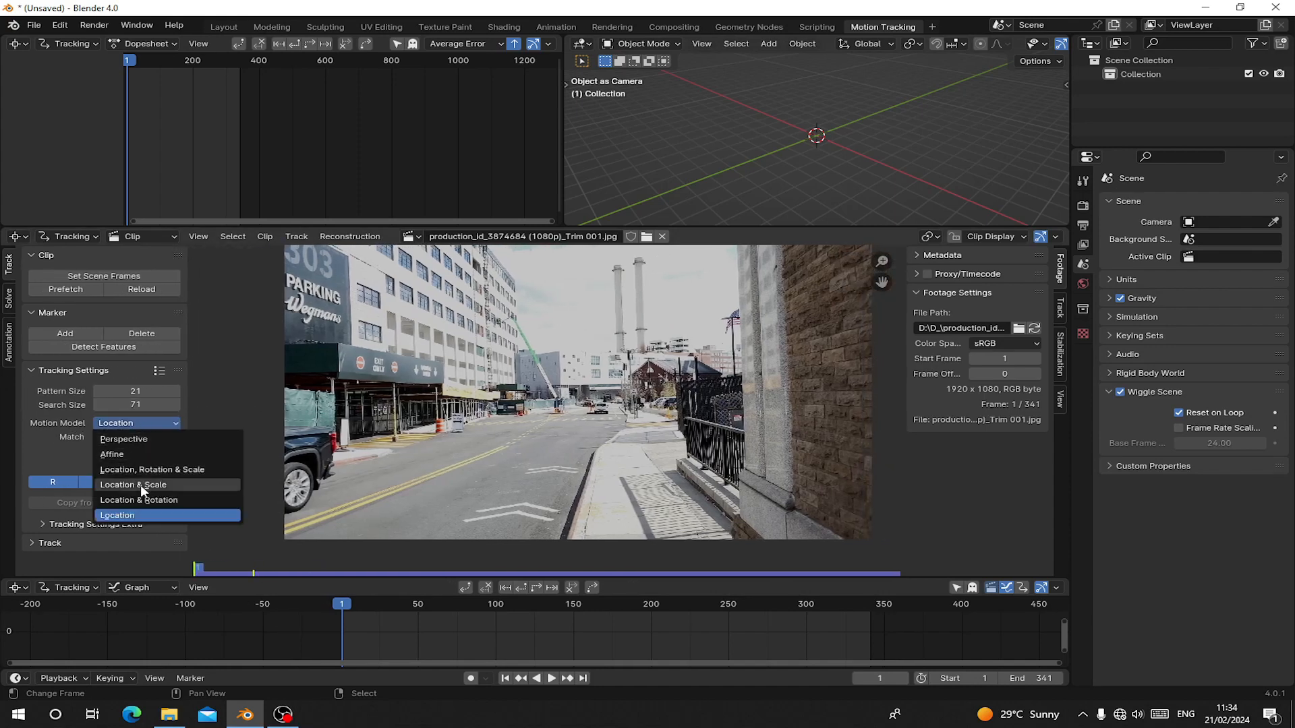
pyautogui.click(136, 486)
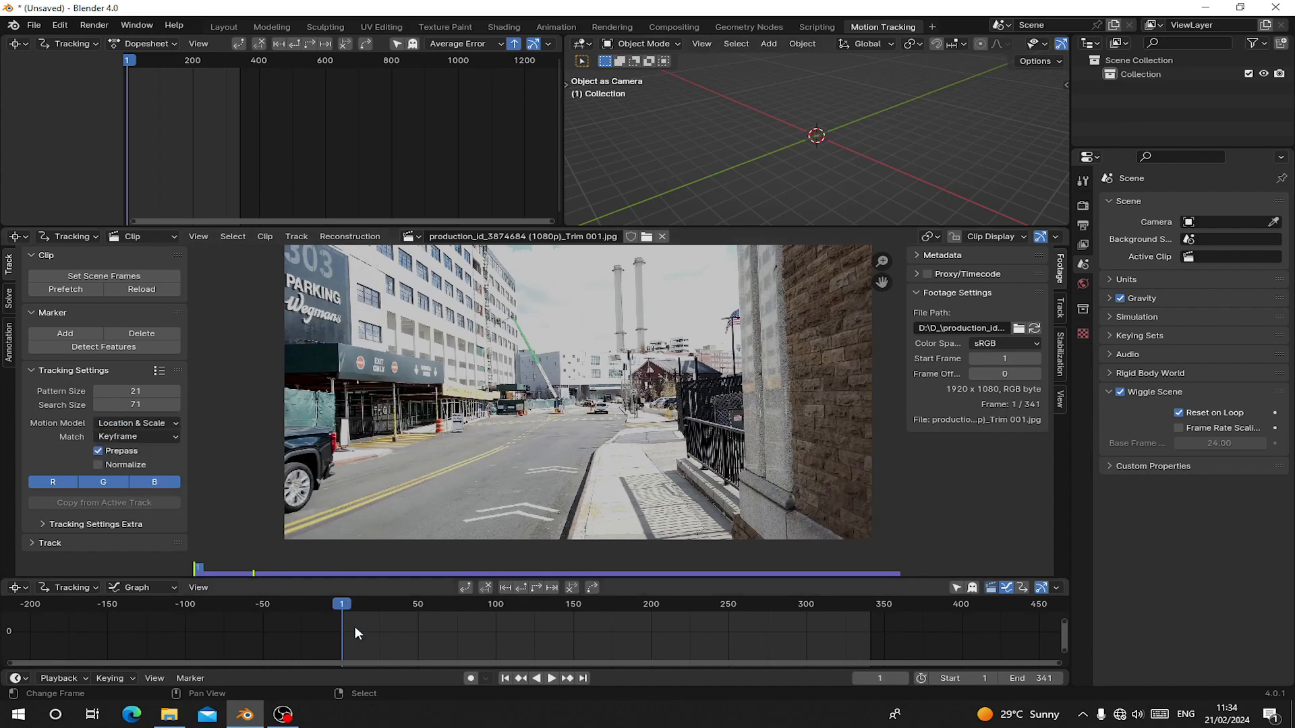
# Scrub the footage to examine how the fence, railing and sidewalk shift and change size, and return to frame 1.
pyautogui.moveTo(355, 626); pyautogui.dragTo(587, 619)
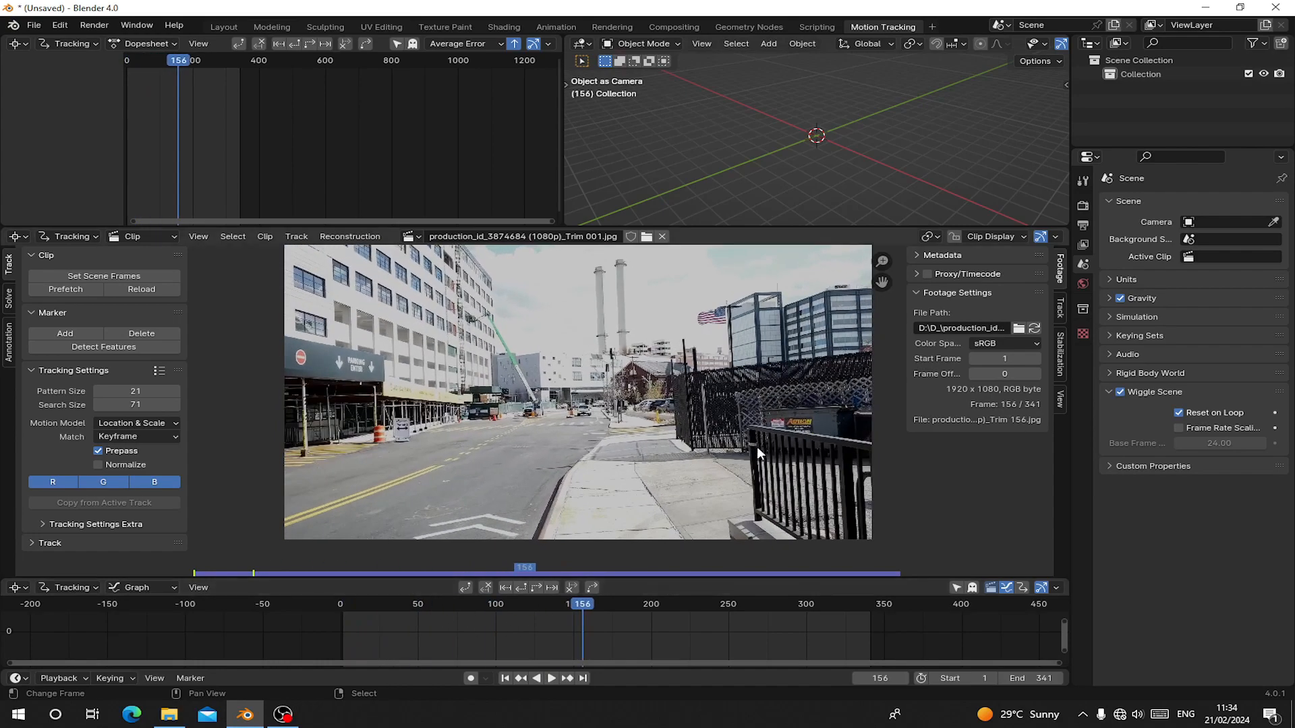
pyautogui.moveTo(593, 633); pyautogui.dragTo(620, 646)
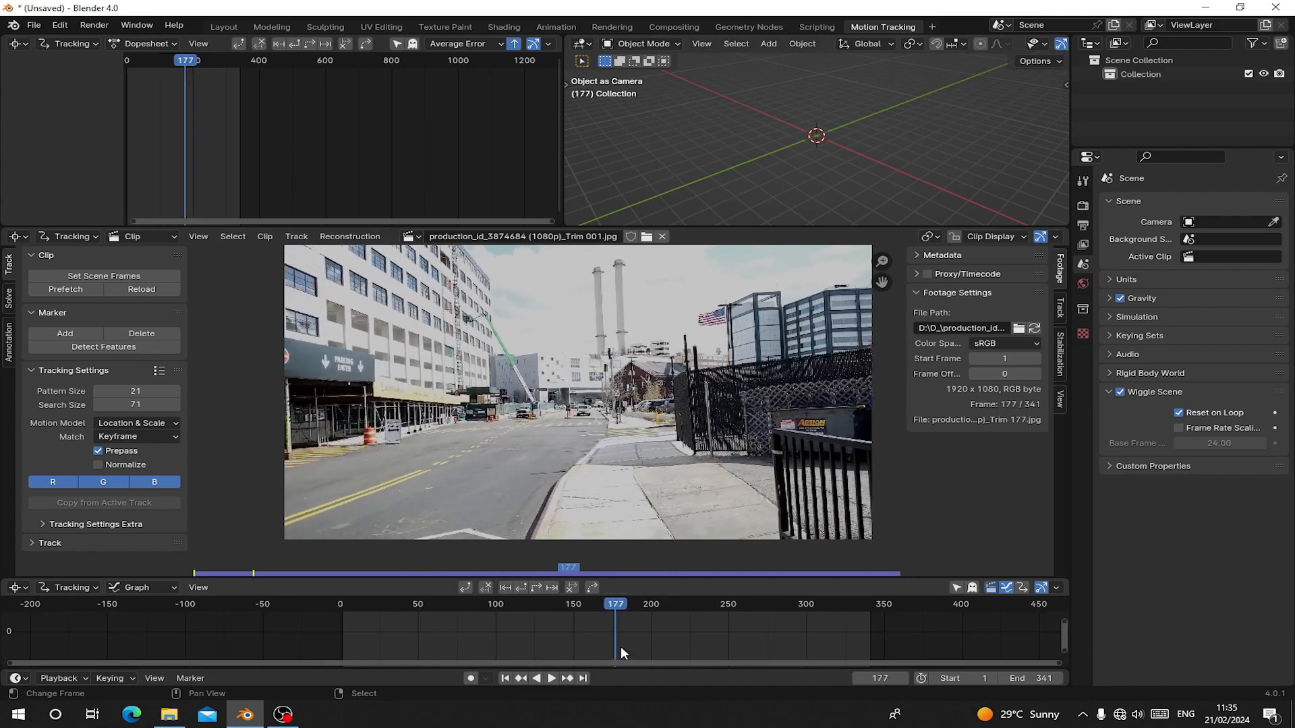
pyautogui.moveTo(432, 604); pyautogui.dragTo(655, 627)
pyautogui.moveTo(667, 455); pyautogui.dragTo(391, 398, button='middle')
pyautogui.scroll(2, 588, 400)
pyautogui.scroll(-1, 548, 480)
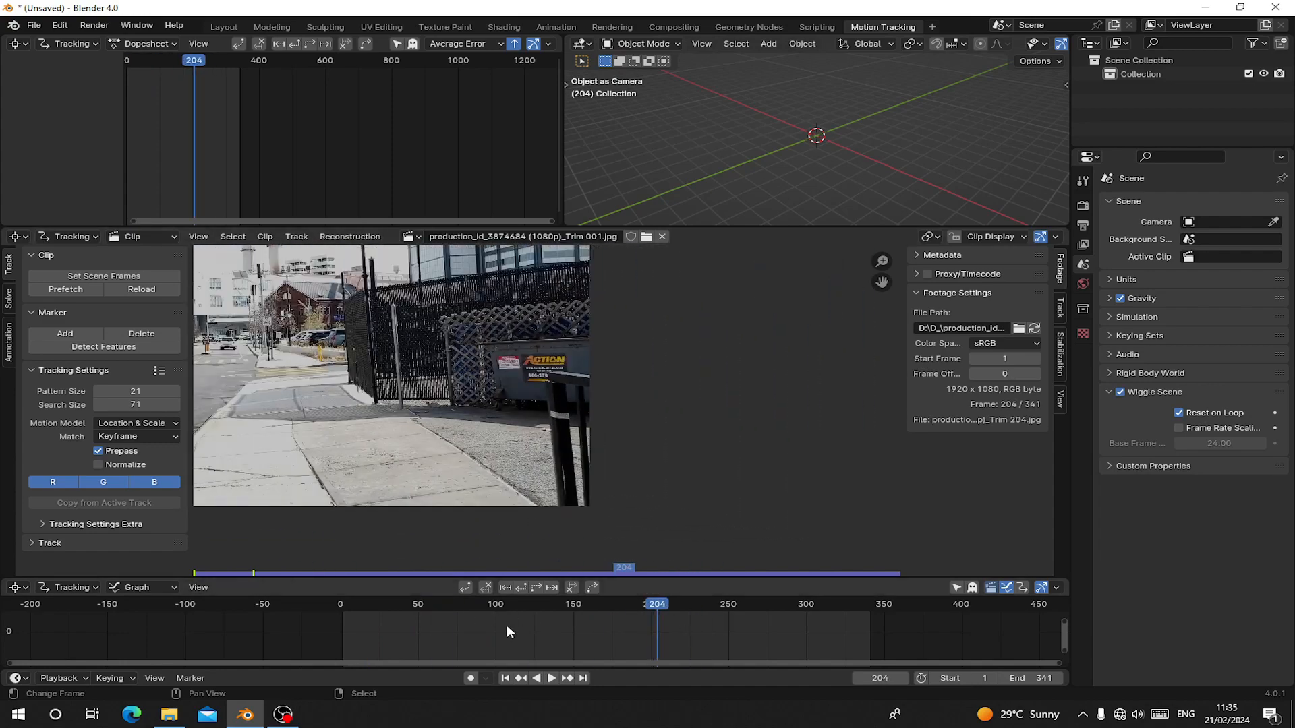
pyautogui.click(504, 676)
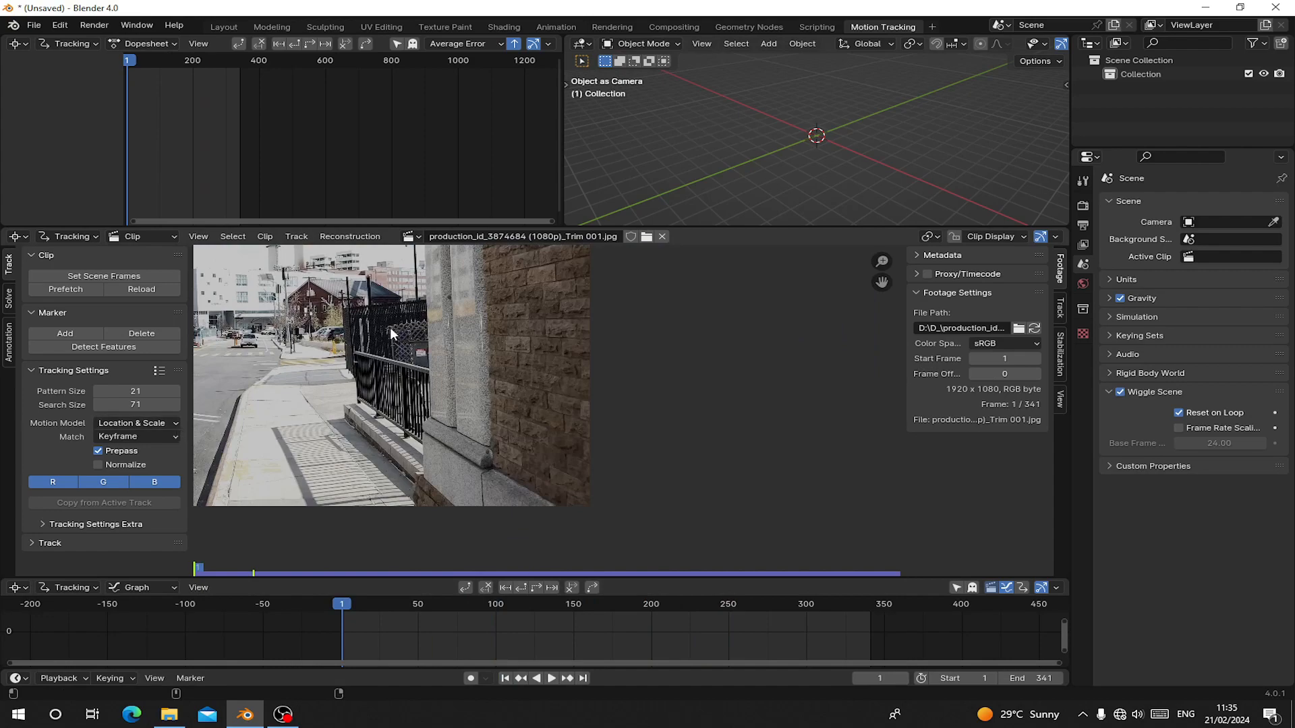
pyautogui.moveTo(395, 317); pyautogui.dragTo(599, 375, button='middle')
pyautogui.scroll(-2, 576, 408)
pyautogui.moveTo(412, 622); pyautogui.dragTo(439, 646)
pyautogui.click(505, 677)
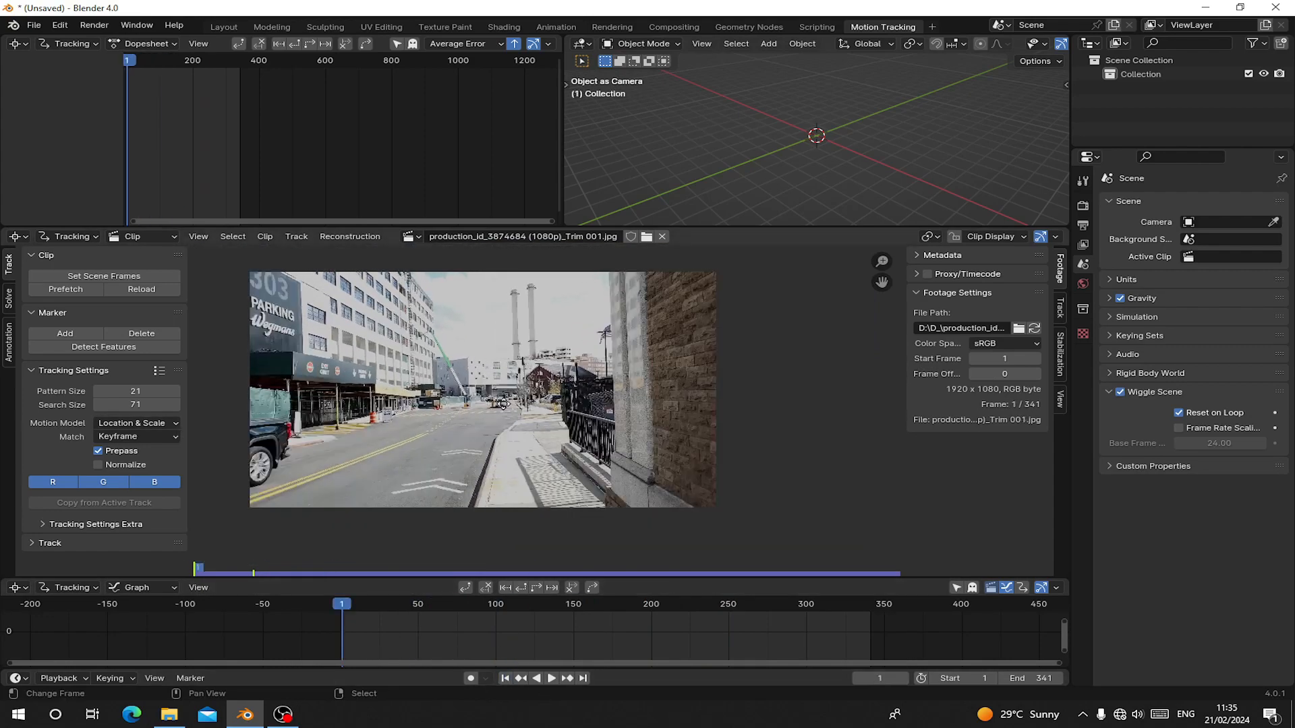
# Set marker matching to Previous frame with Normalize enabled, and detect features on frame 1.
pyautogui.click(130, 435)
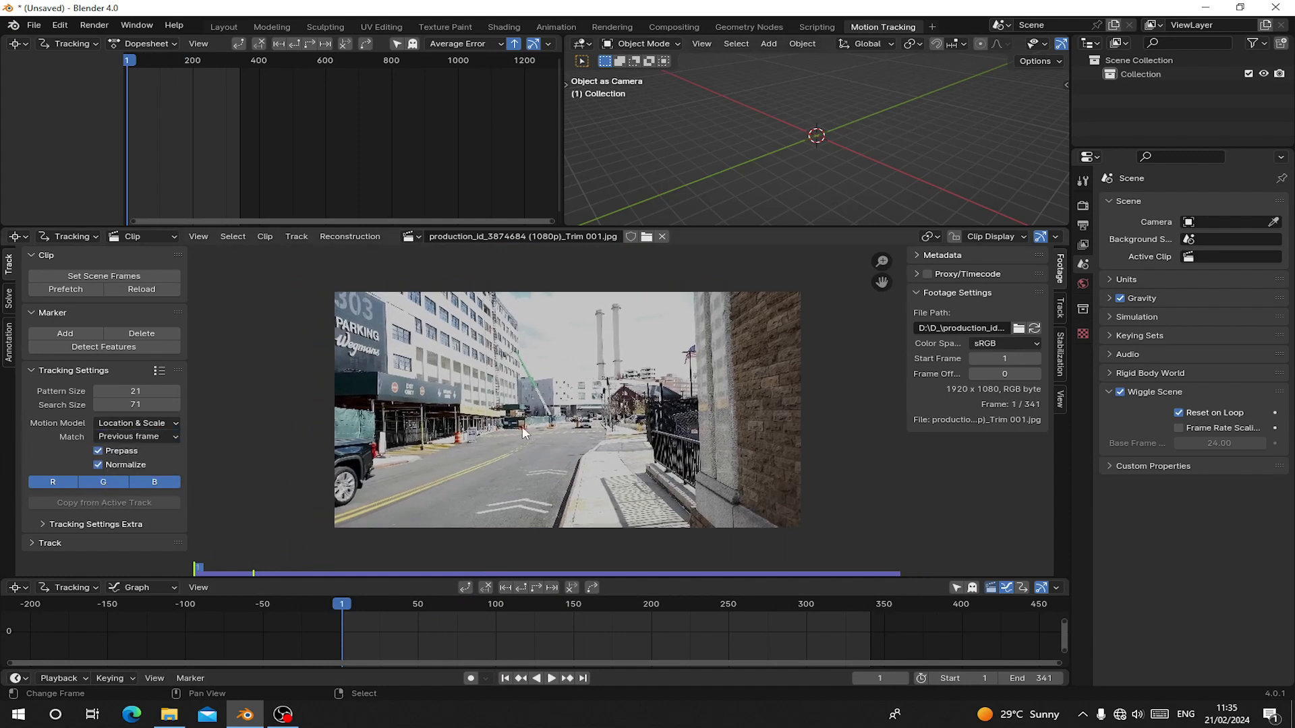
pyautogui.scroll(3, 522, 426)
pyautogui.click(95, 350)
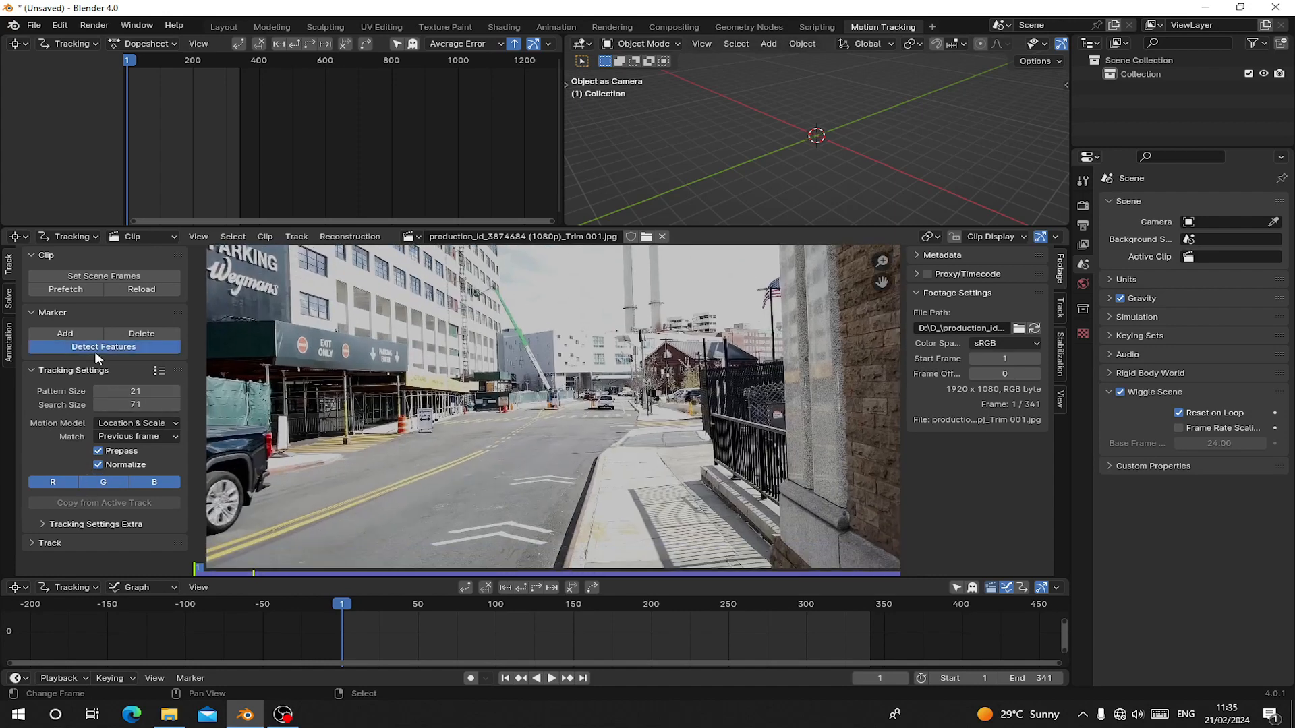
pyautogui.scroll(-2, 476, 388)
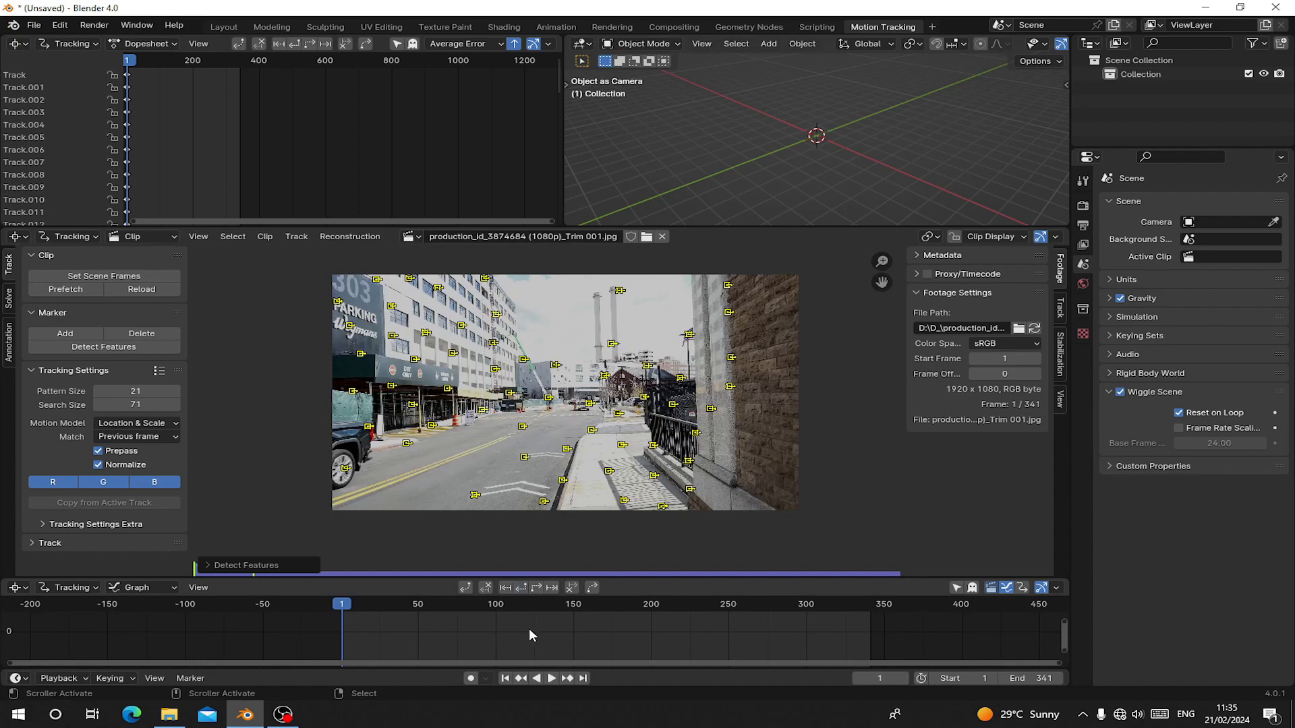
# Track the detected markers forward to frame 341, and track the markers there backward to frame 1.
pyautogui.click(535, 589)
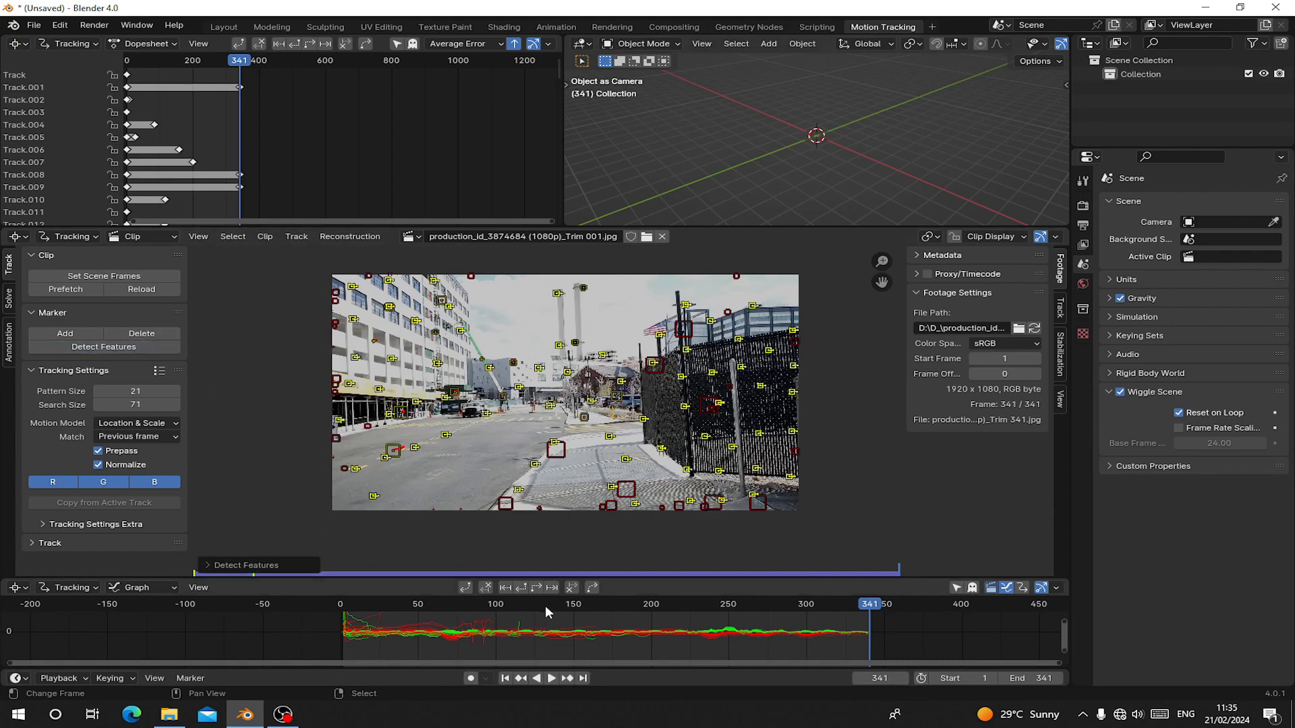
pyautogui.click(522, 588)
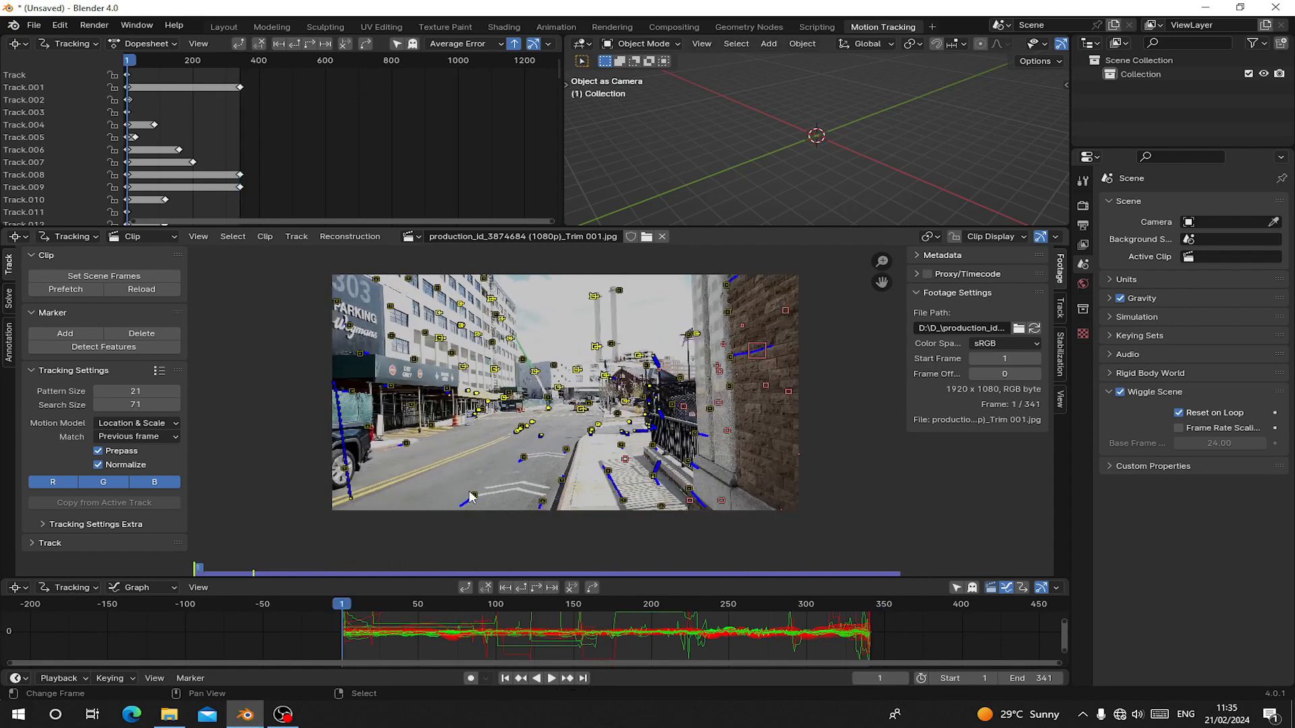
# Detect features on frame 101, and track the markers forward to frame 341 and backward to frame 1.
pyautogui.click(498, 644)
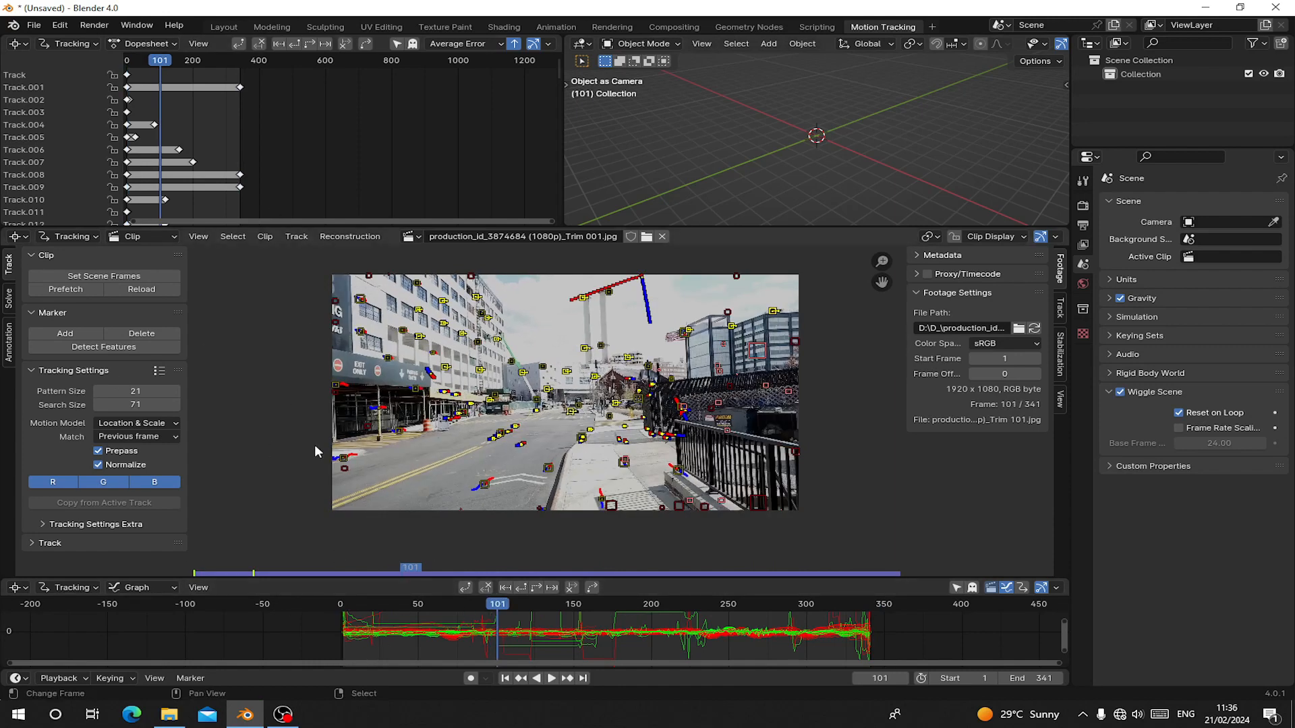
pyautogui.click(102, 346)
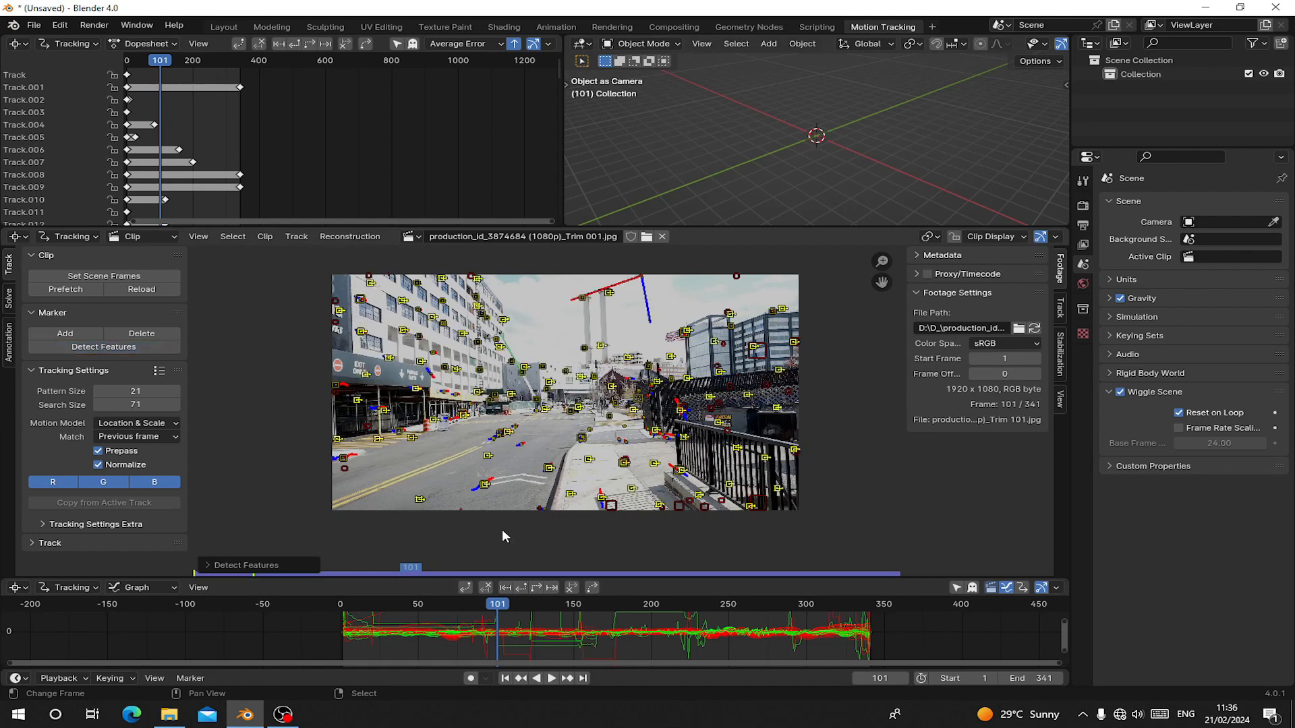
pyautogui.click(536, 586)
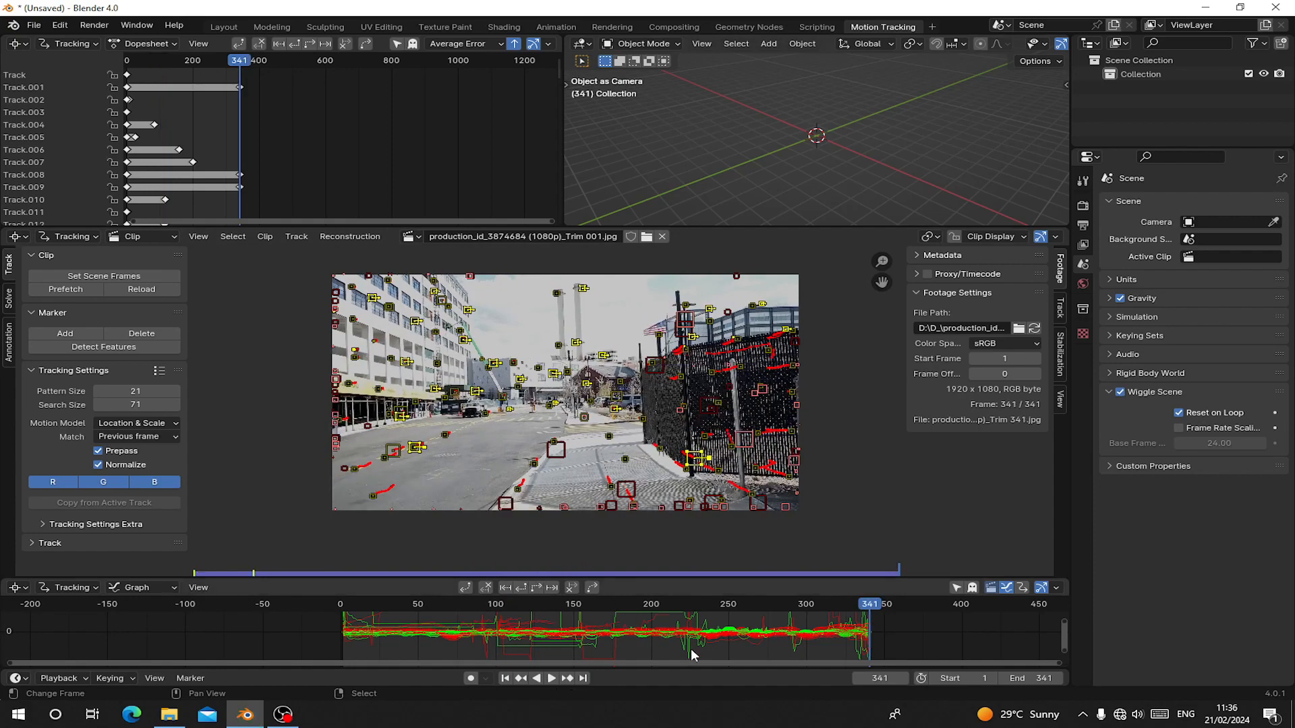
pyautogui.moveTo(690, 649); pyautogui.dragTo(516, 633)
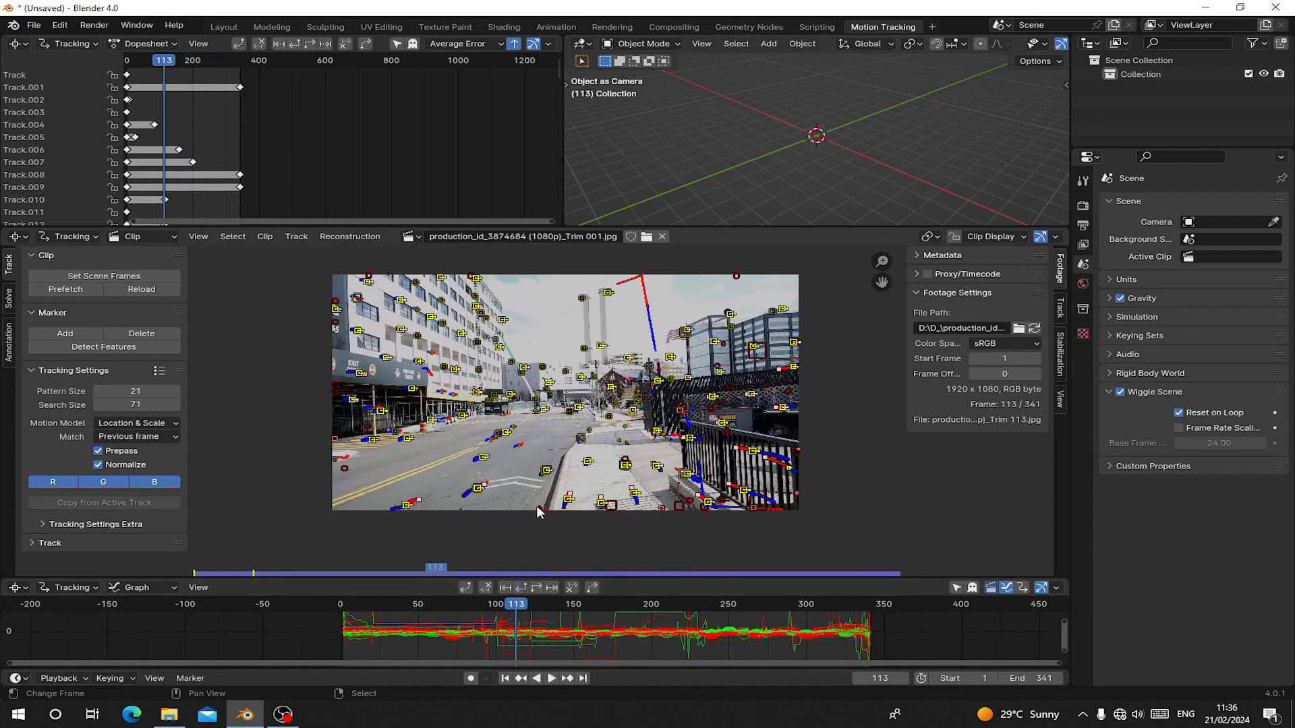
pyautogui.hotkey('shift', 'ctrl', 't')
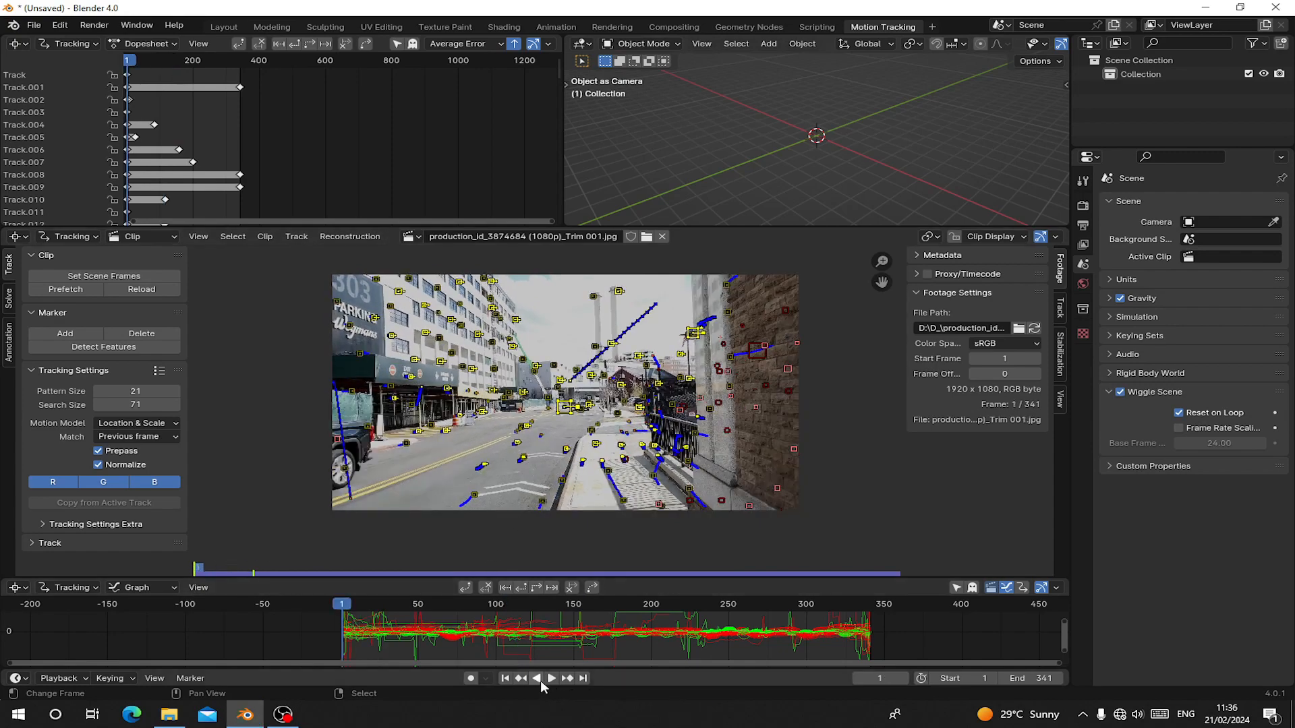
# On frame 1, draw a closed annotation outline around the road surface in front of the curb.
pyautogui.scroll(4, 500, 330)
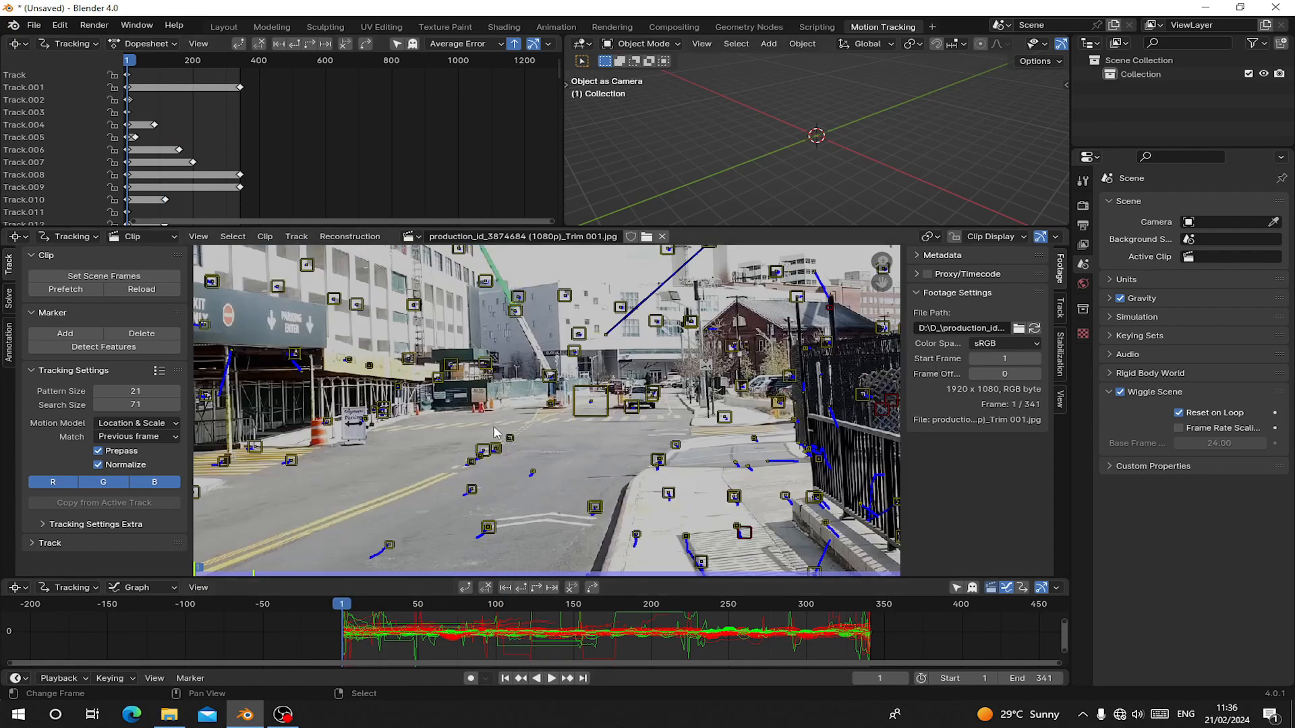
pyautogui.scroll(-2, 501, 520)
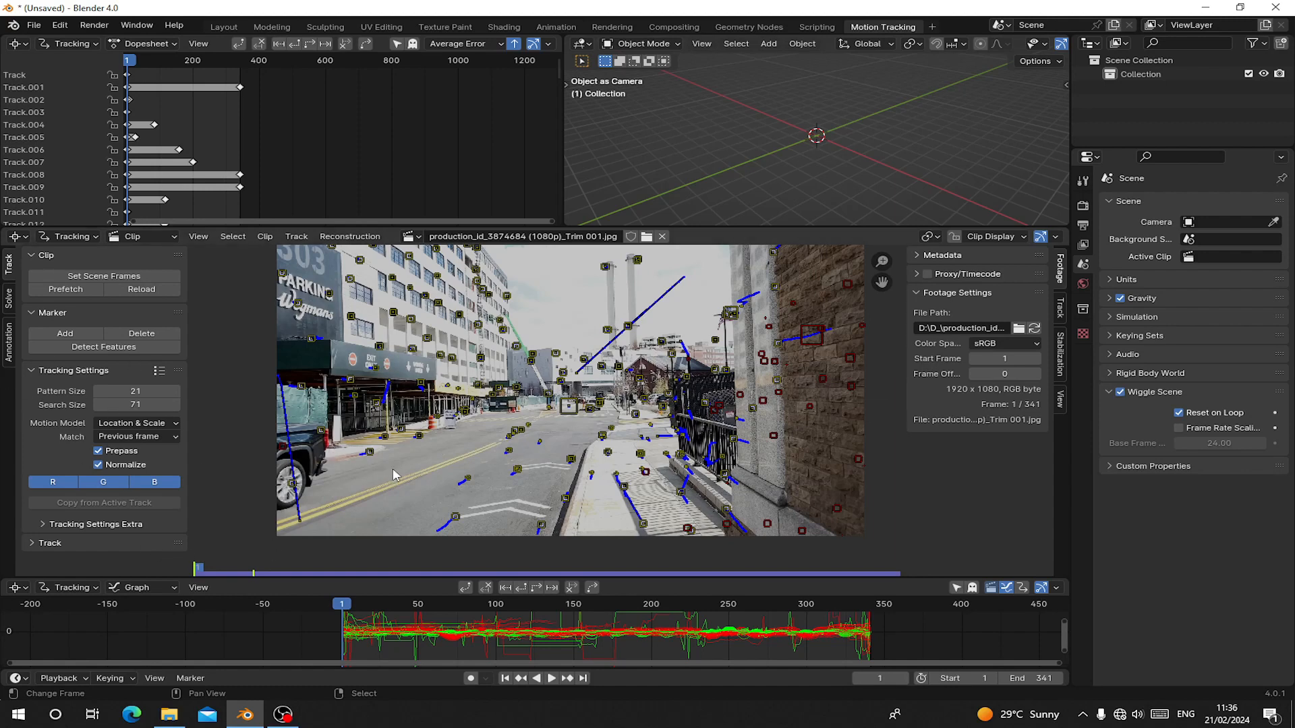
pyautogui.moveTo(342, 470)
pyautogui.mouseDown()
pyautogui.moveTo(425, 430)
pyautogui.moveTo(512, 410)
pyautogui.moveTo(568, 413)
pyautogui.moveTo(611, 441)
pyautogui.moveTo(615, 476)
pyautogui.moveTo(580, 511)
pyautogui.moveTo(528, 520)
pyautogui.moveTo(435, 512)
pyautogui.moveTo(342, 471)
pyautogui.mouseUp()
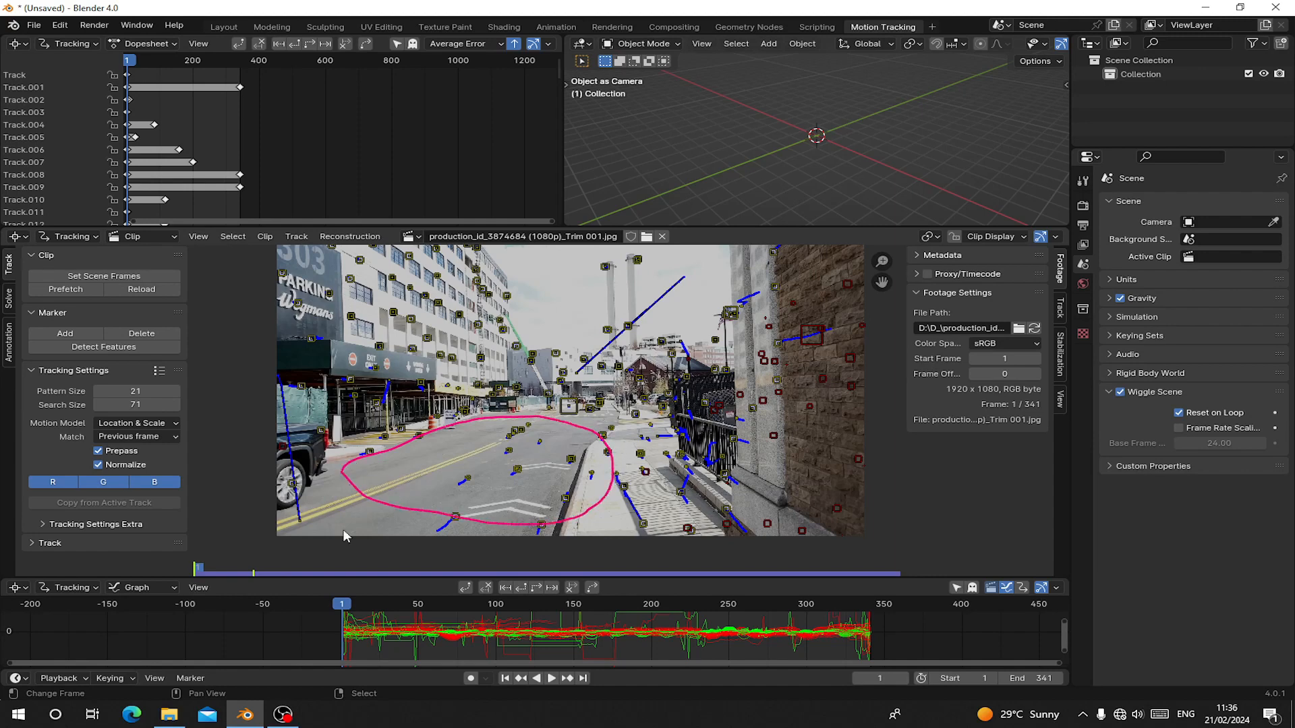
# Detect features with placement set to Inside Annotated Area and a distance of 5, filling the outlined road with markers.
pyautogui.click(101, 348)
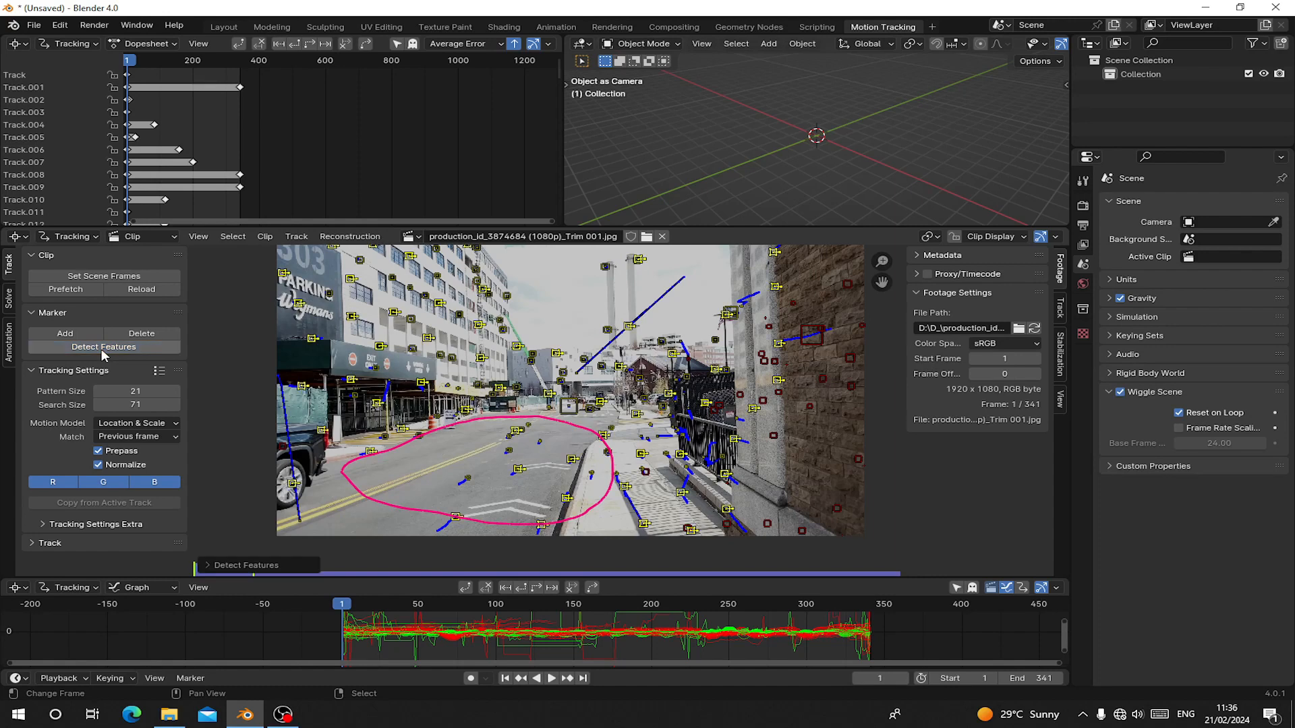
pyautogui.click(230, 569)
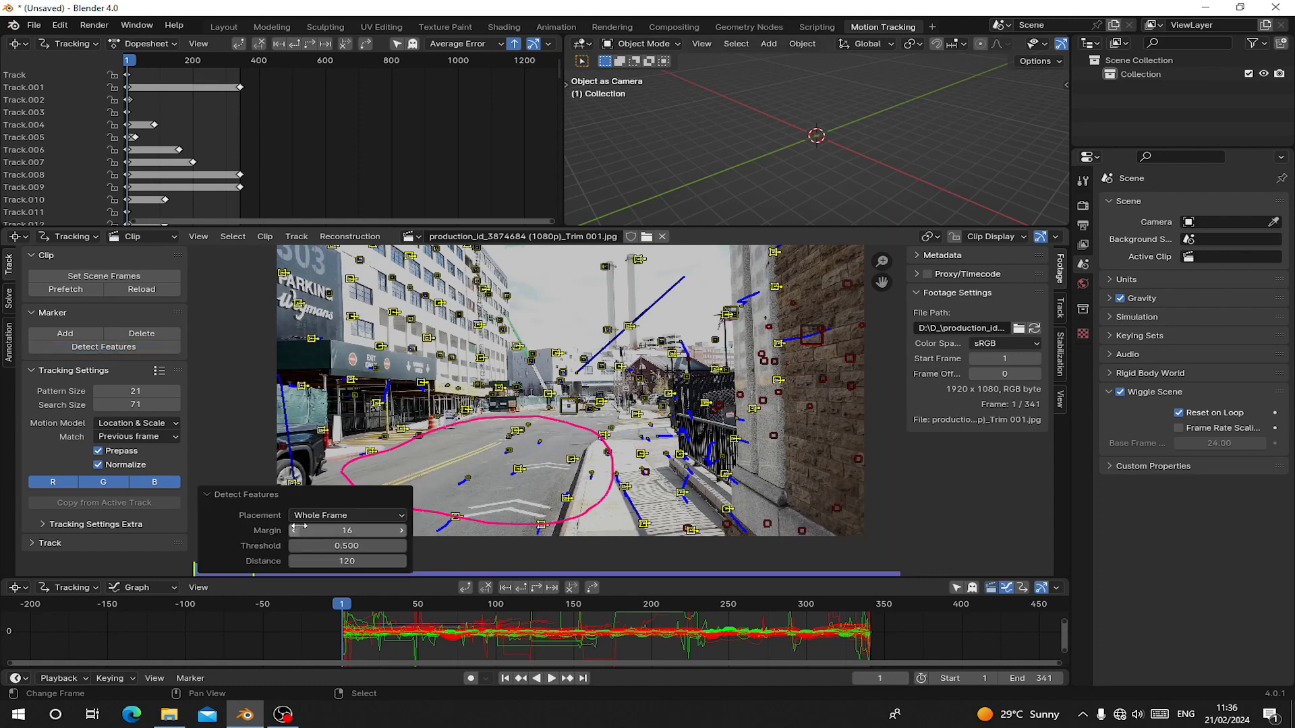
pyautogui.click(317, 515)
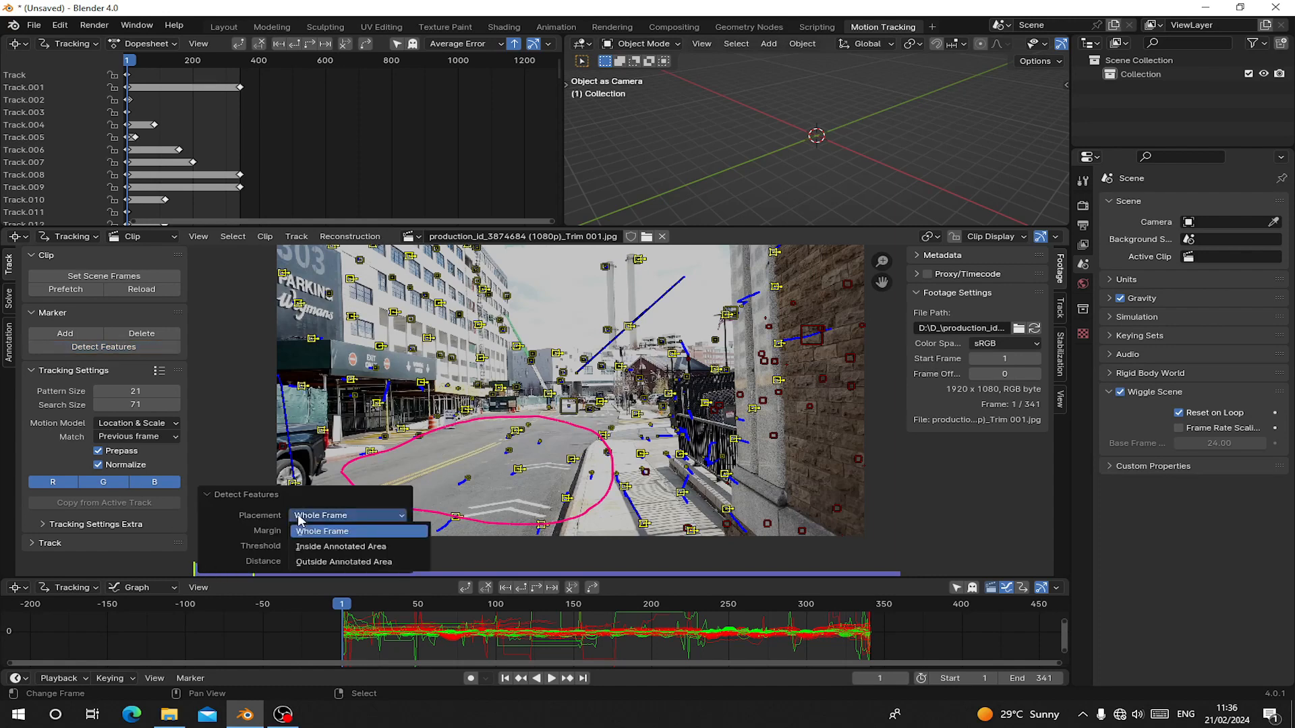
pyautogui.click(301, 547)
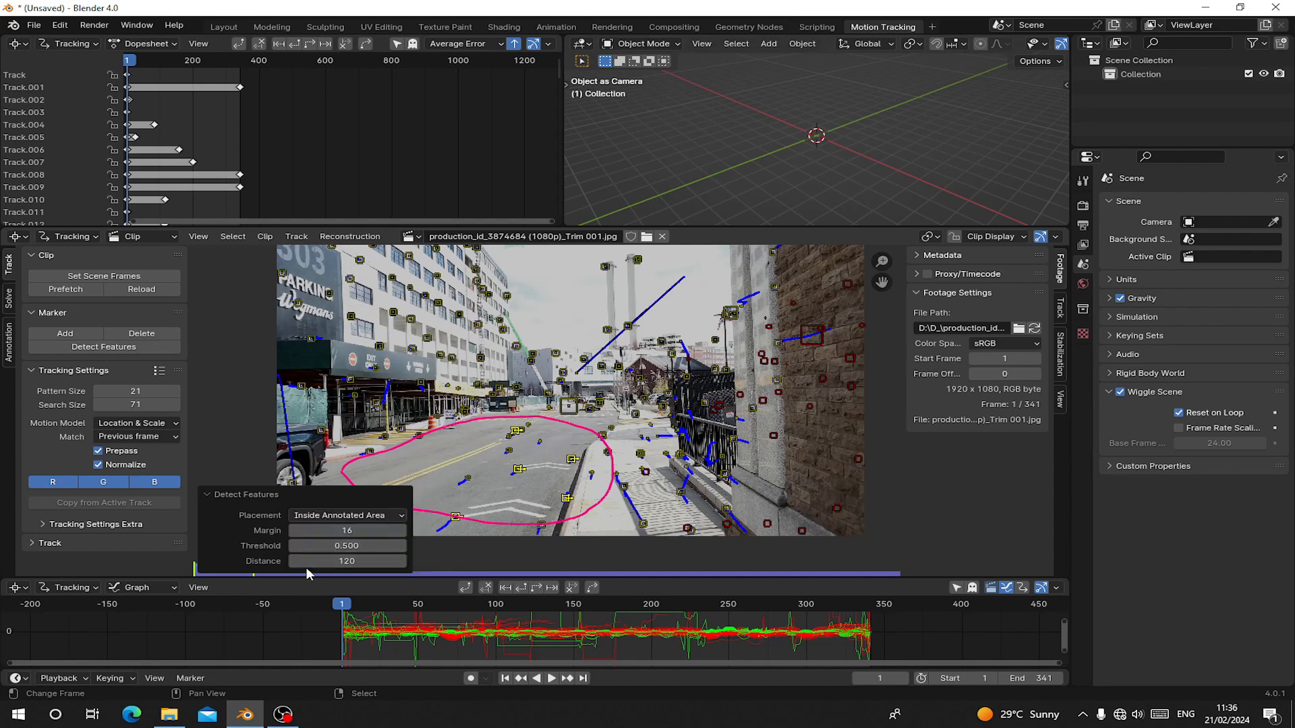
pyautogui.moveTo(337, 572); pyautogui.dragTo(238, 544)
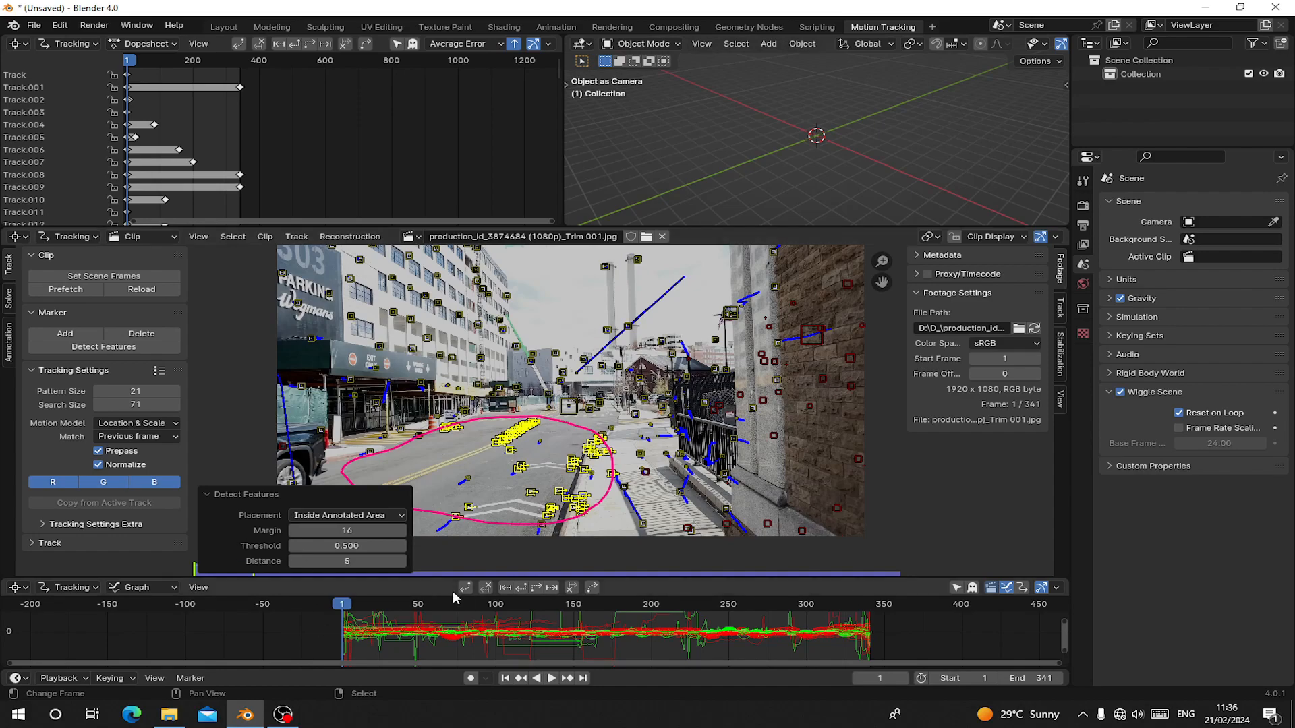
# Track the road markers forward to frame 341 and remove the annotation layer from the clip.
pyautogui.click(536, 587)
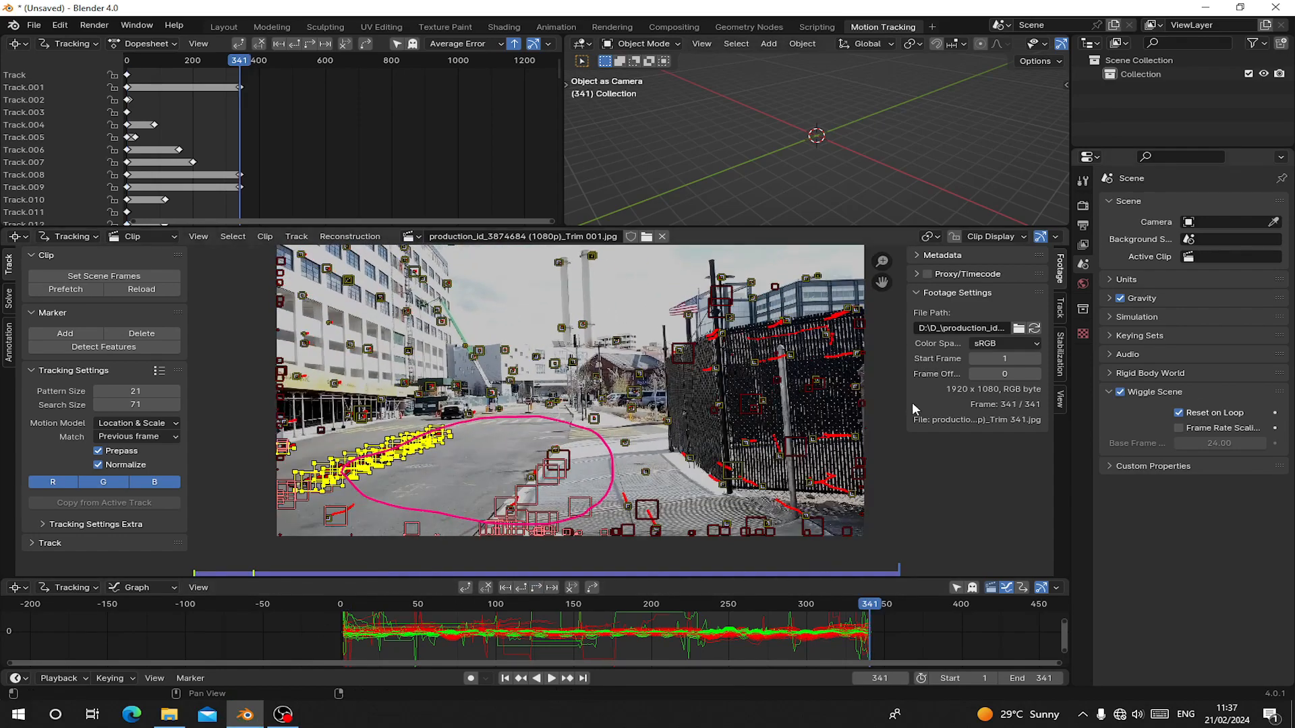
pyautogui.click(1060, 400)
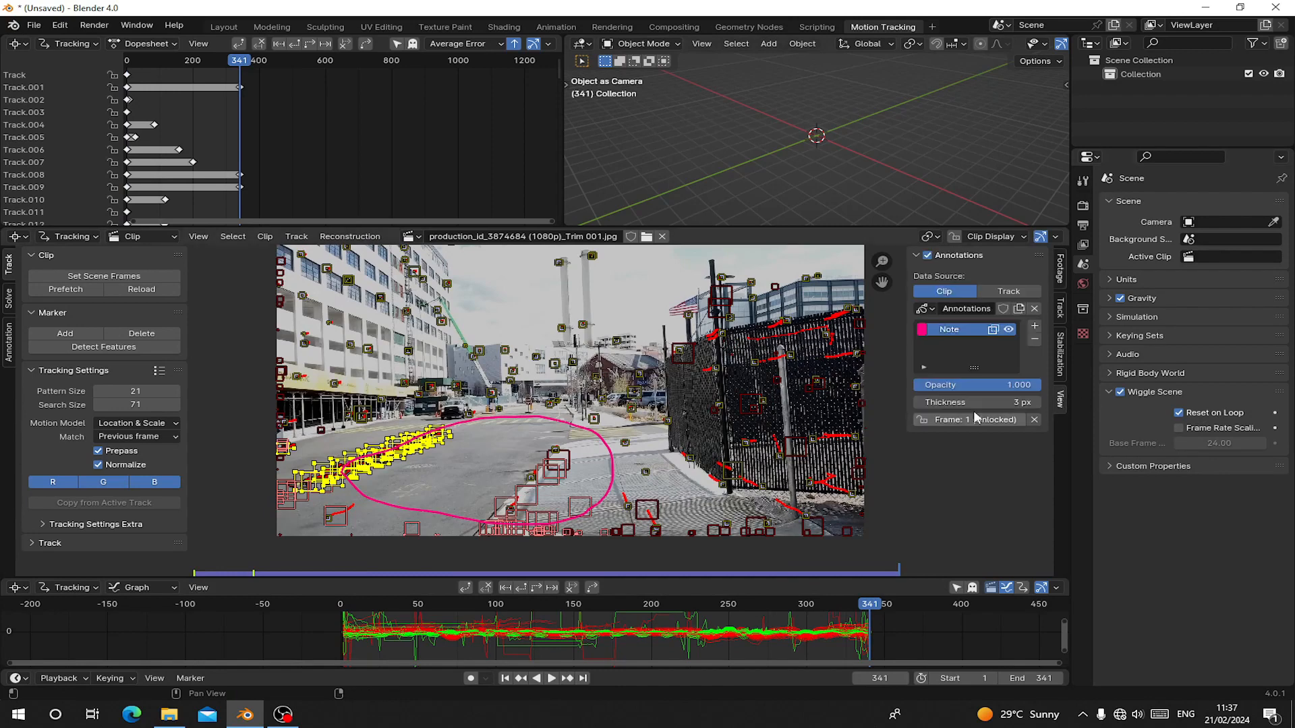
pyautogui.click(1036, 339)
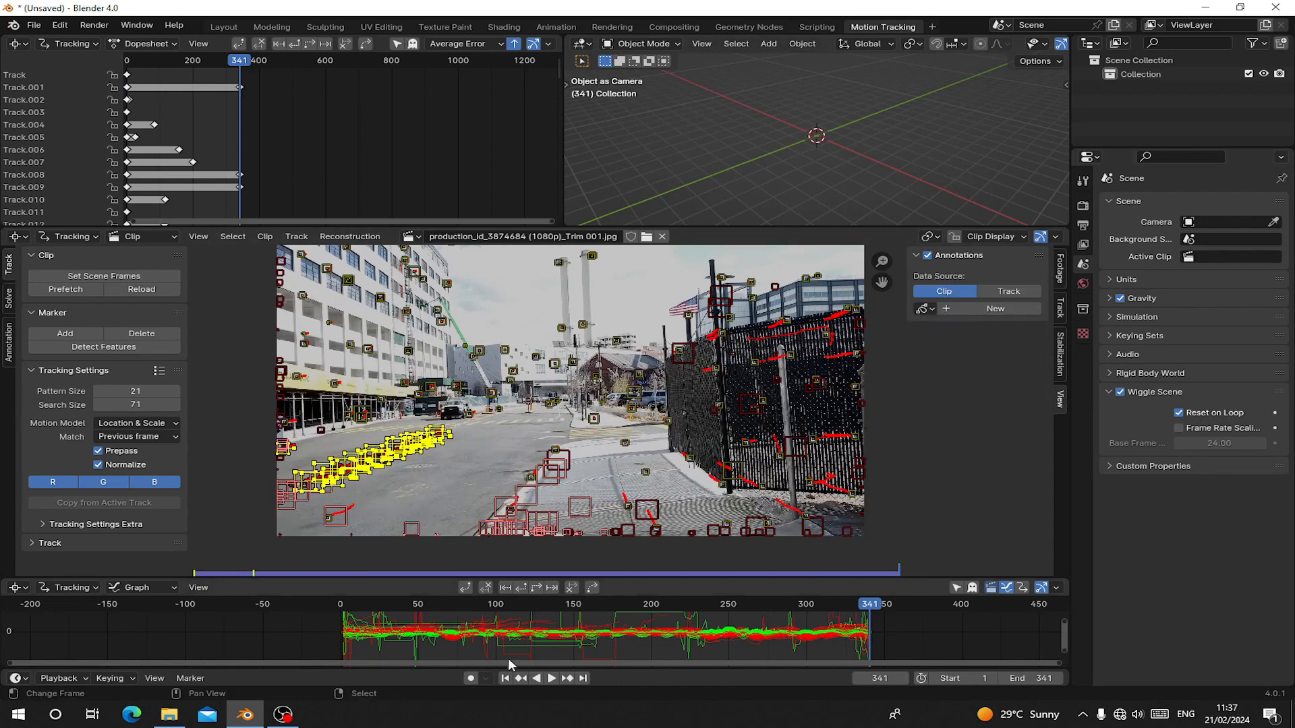
# On frame 1, outline the dark EXIT ONLY sign band on the building with an annotation and detect features inside it.
pyautogui.click(505, 678)
pyautogui.scroll(3, 470, 355)
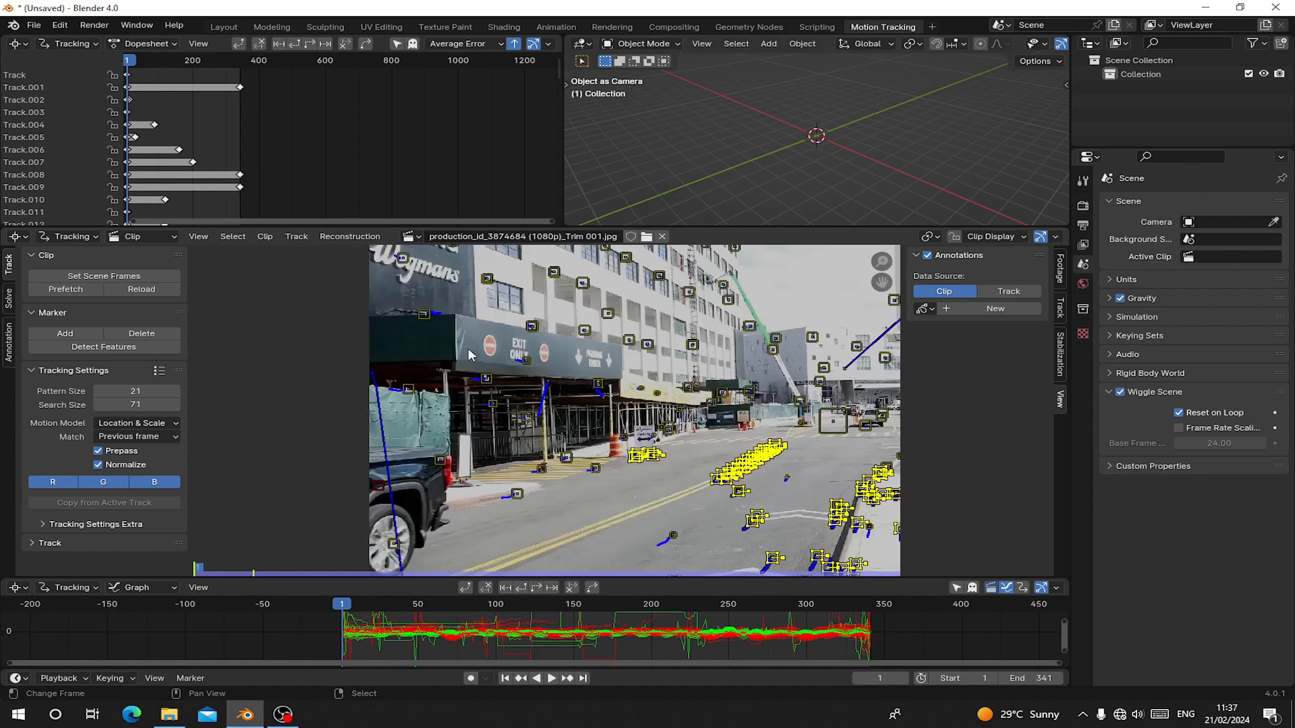
pyautogui.click(469, 324)
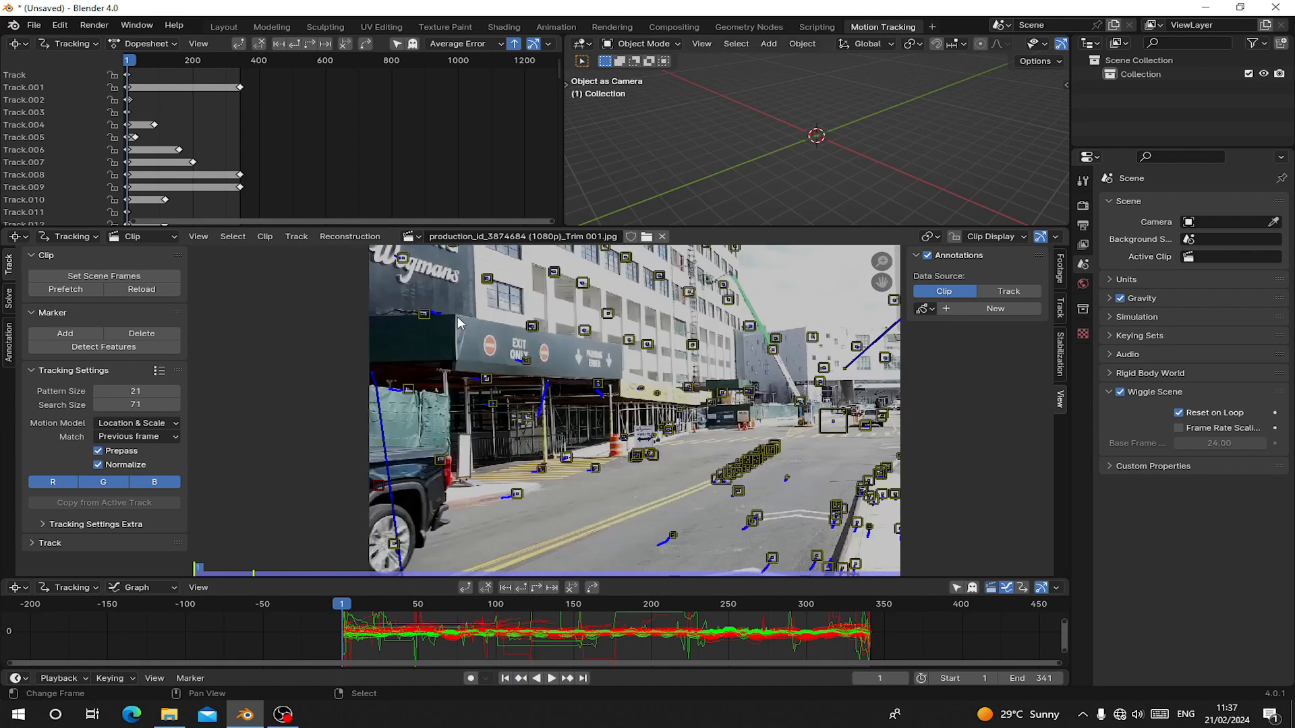
pyautogui.moveTo(457, 322)
pyautogui.mouseDown()
pyautogui.moveTo(455, 366)
pyautogui.moveTo(615, 375)
pyautogui.moveTo(614, 346)
pyautogui.moveTo(458, 316)
pyautogui.mouseUp()
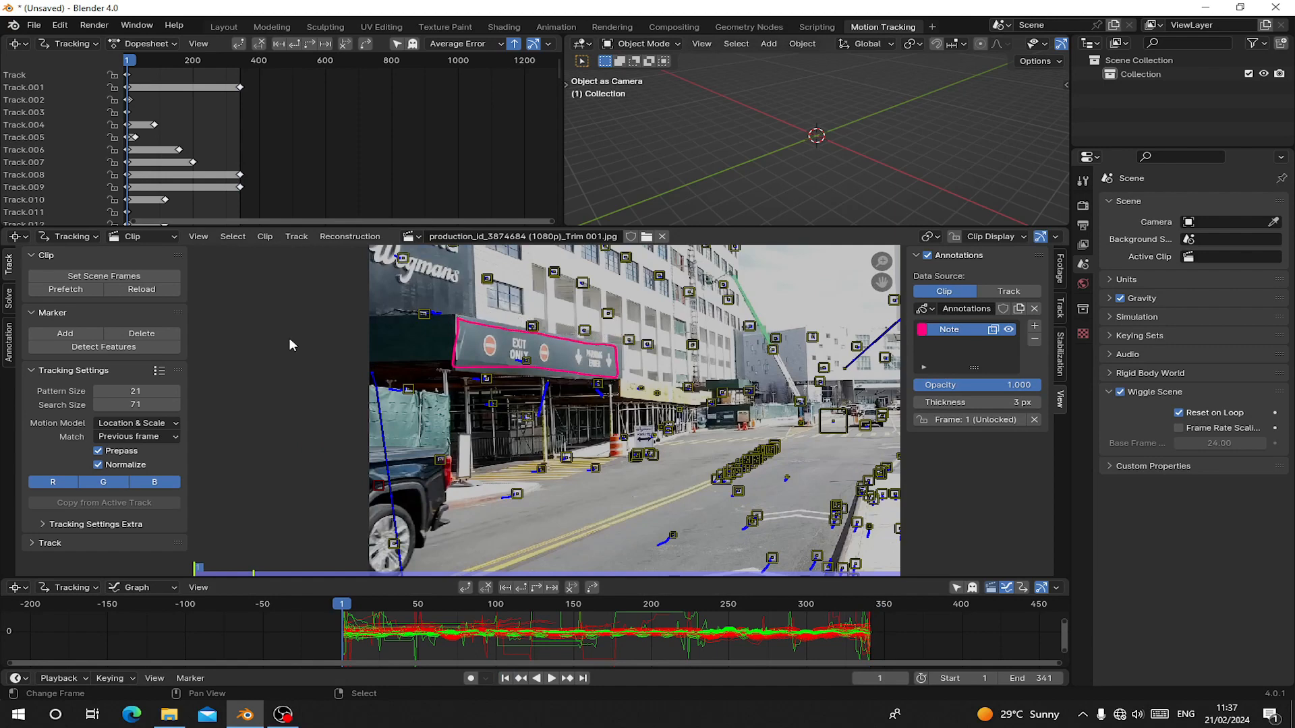
pyautogui.click(177, 347)
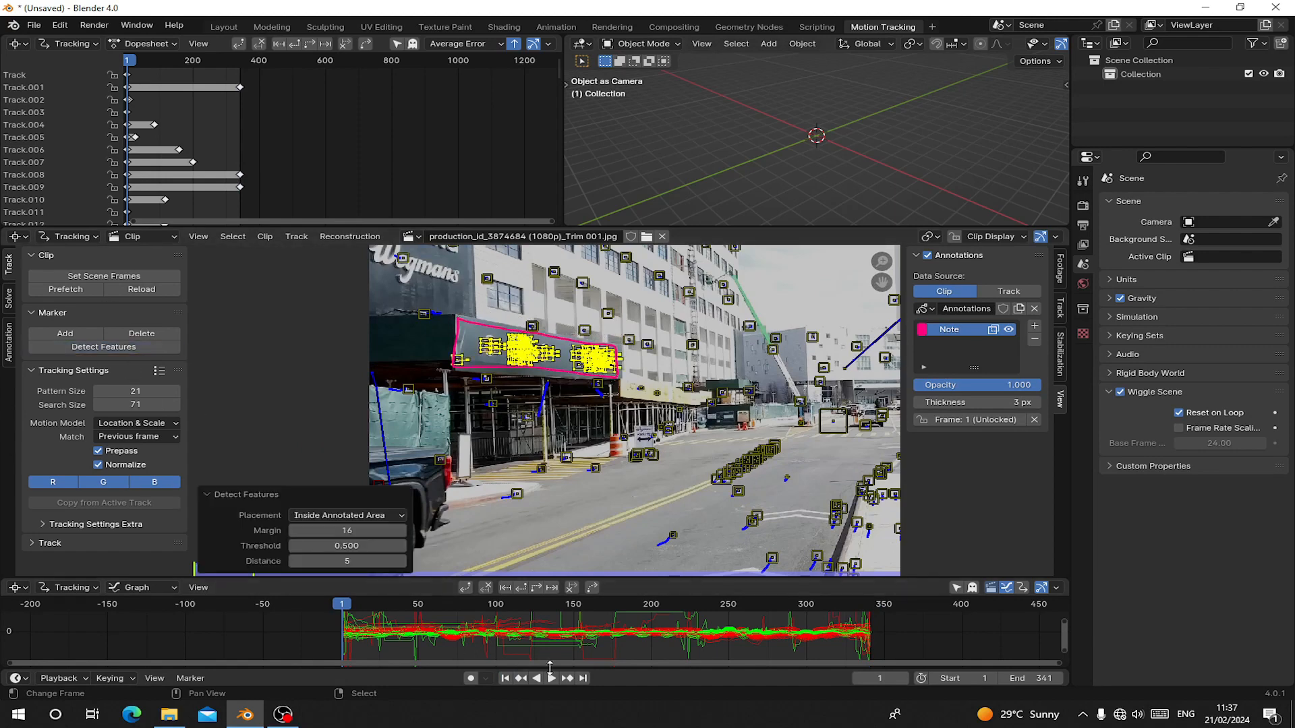
# Track the sign markers forward from frame 1, remove the annotation outline, and return to the first frame.
pyautogui.click(551, 677)
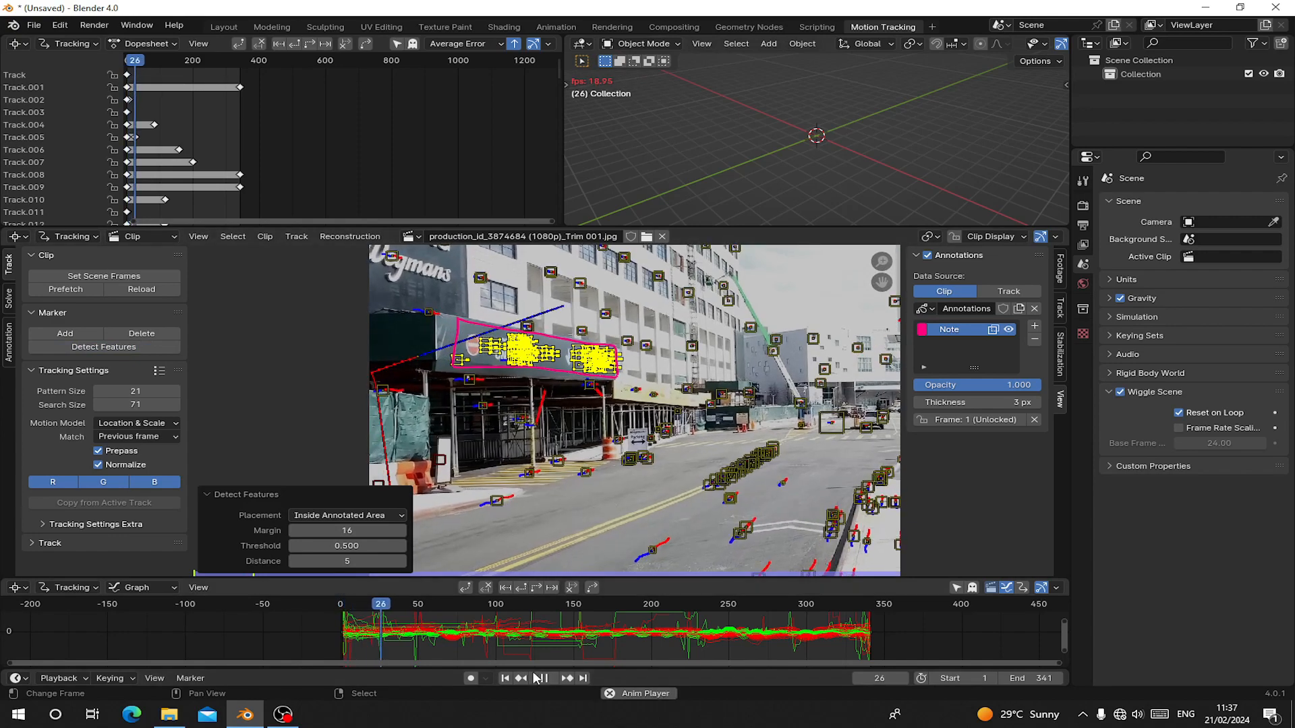
pyautogui.press('Escape')
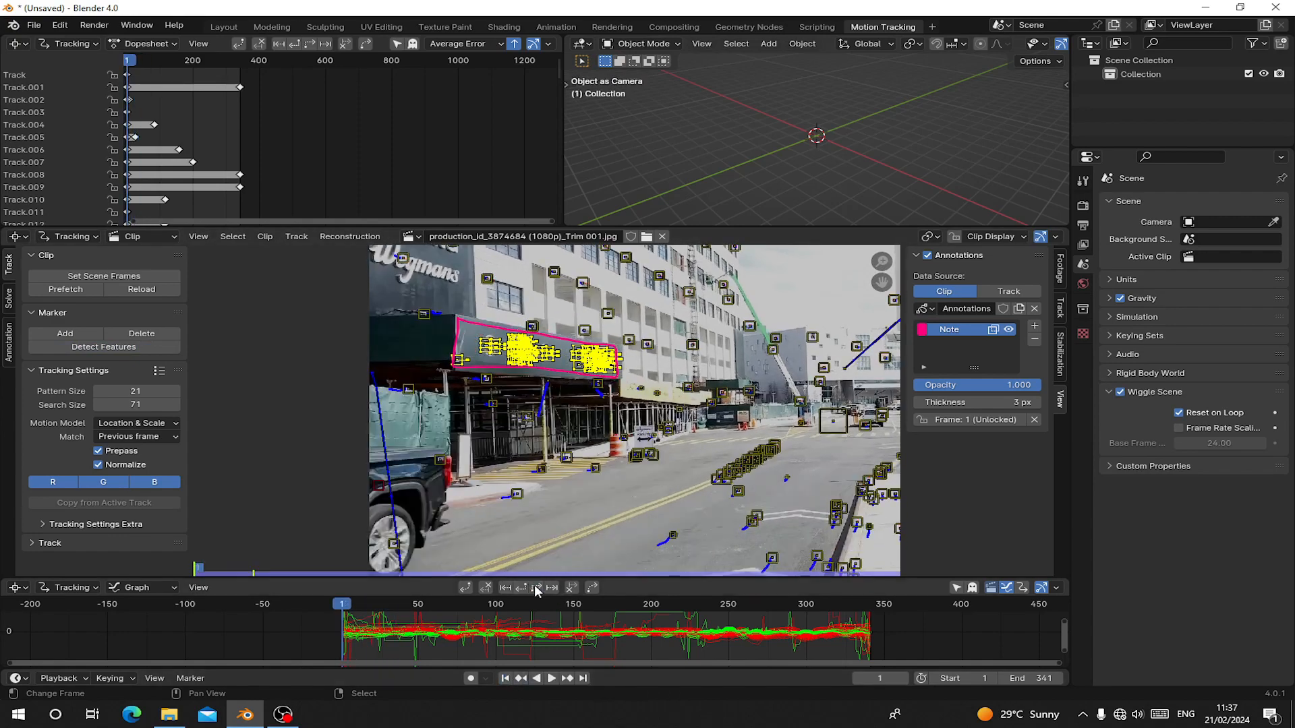
pyautogui.hotkey('ctrl', 't')
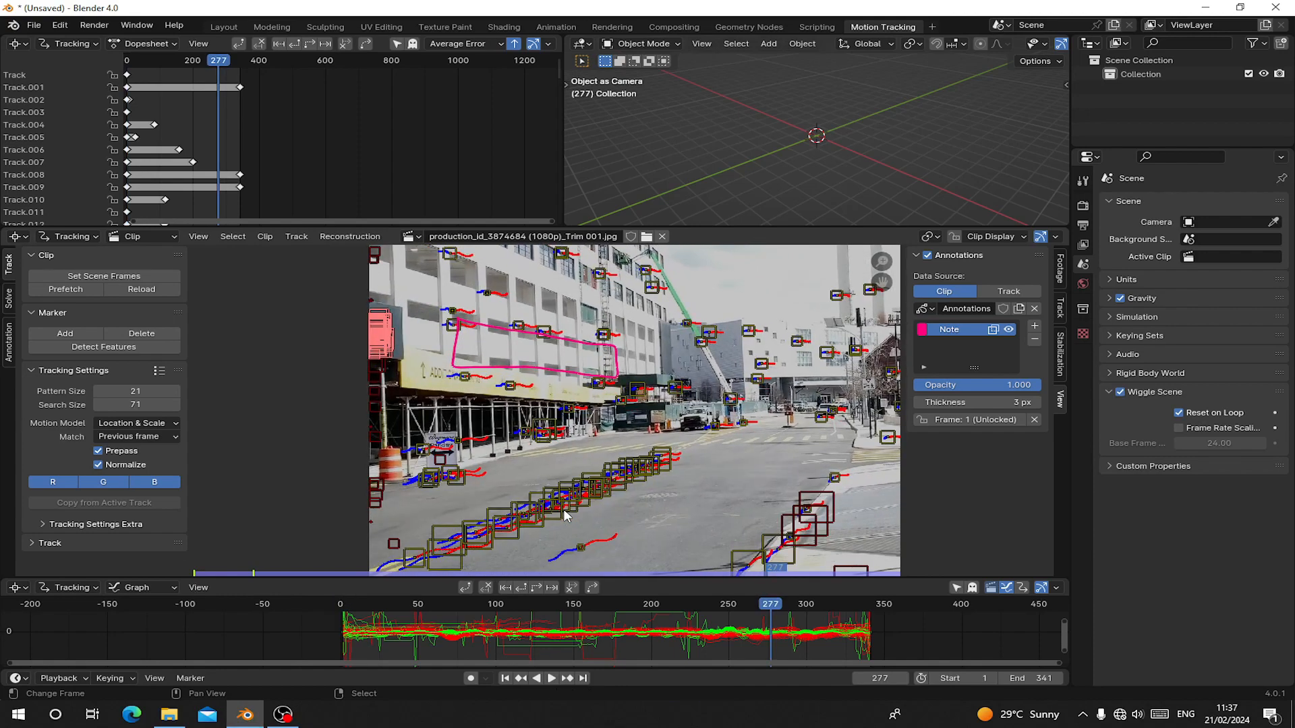
pyautogui.hotkey('shift', 'Left')
pyautogui.click(1060, 308)
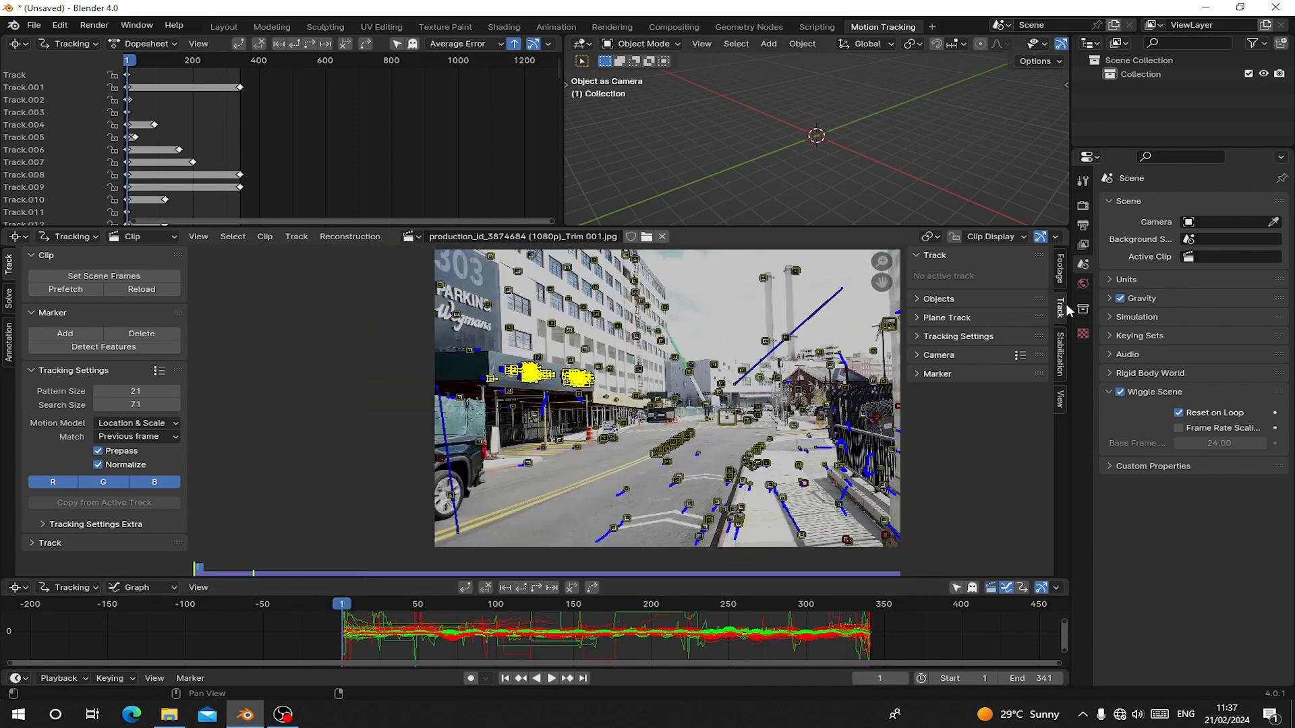
pyautogui.click(1060, 270)
# At frame 63, delete the stray track whose long diagonal path crosses the building facade and the sky.
pyautogui.press('space')
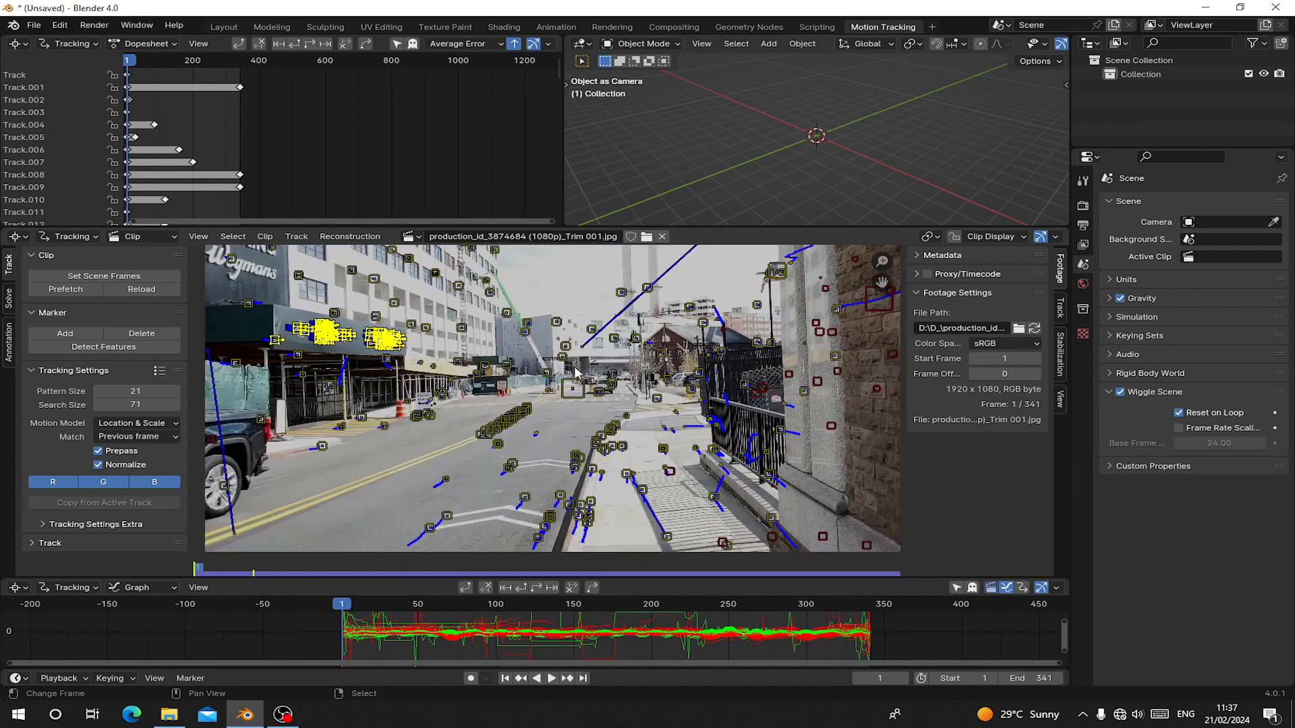
pyautogui.moveTo(468, 627); pyautogui.dragTo(439, 633)
pyautogui.click(491, 295)
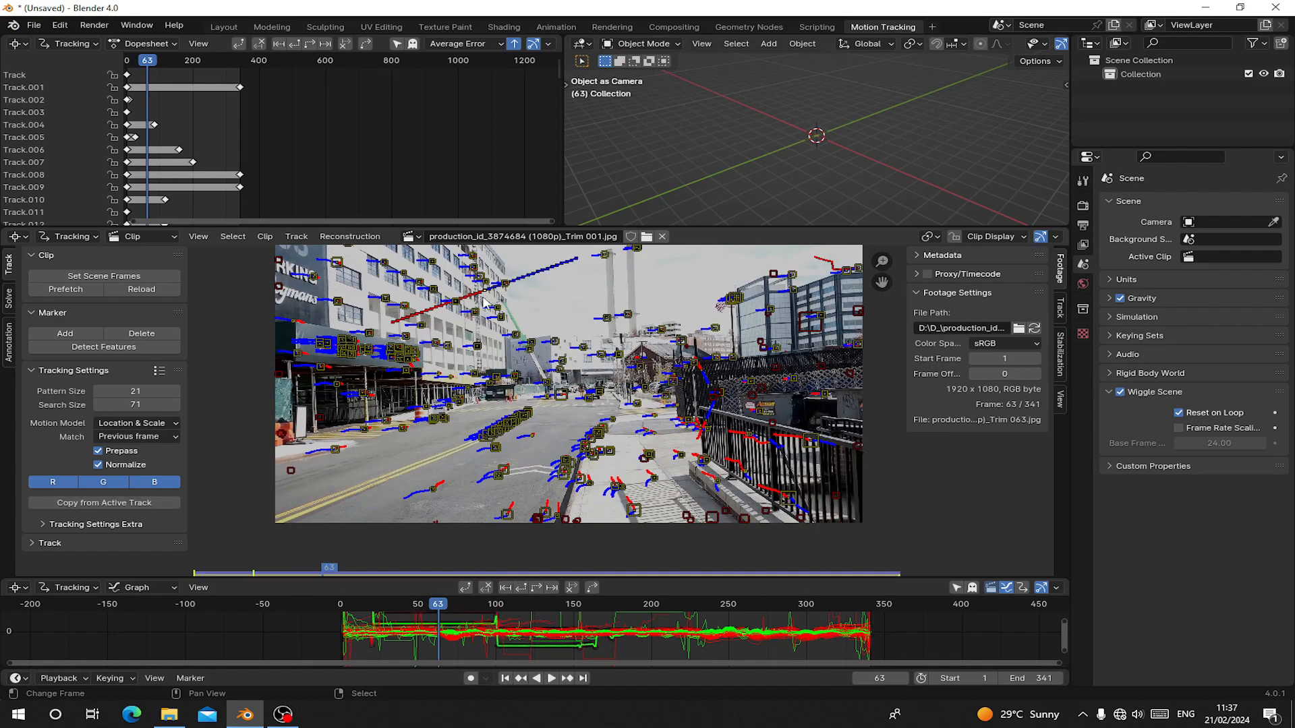
pyautogui.press('x')
pyautogui.click(484, 297)
pyautogui.moveTo(640, 478); pyautogui.dragTo(578, 499, button='middle')
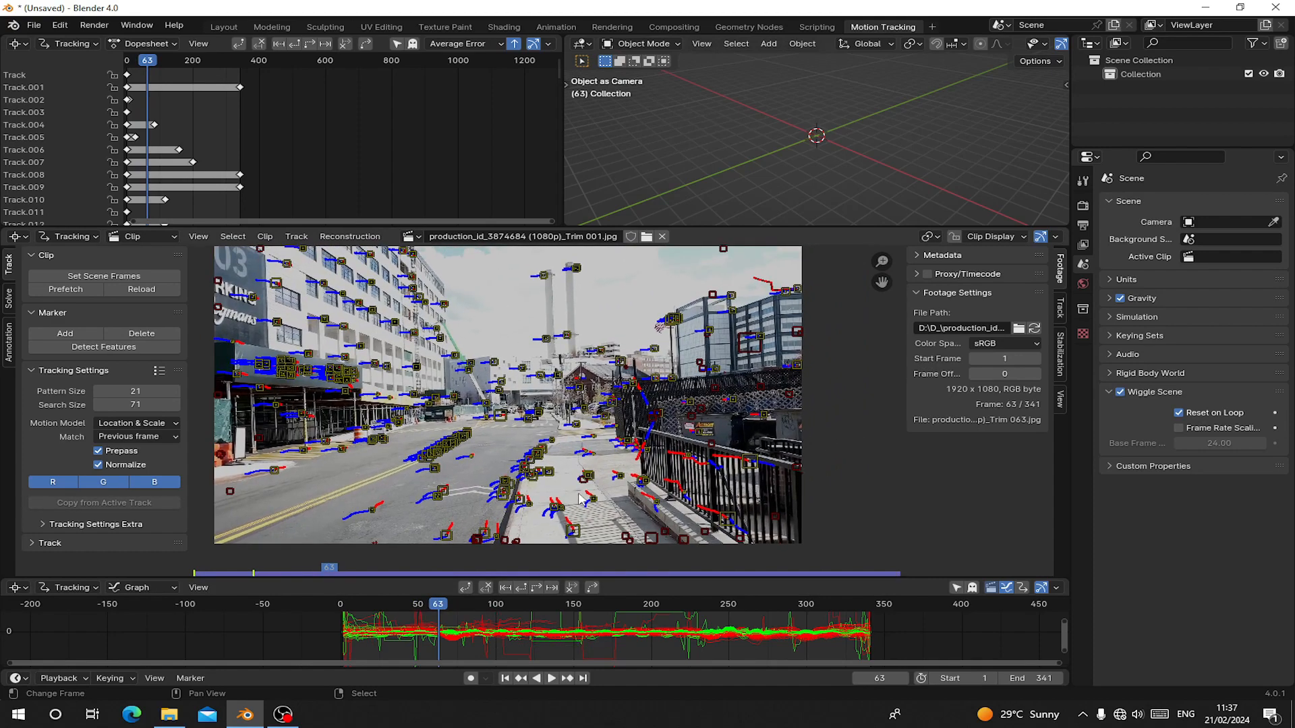
# Select all the markers at frame 186 and solve the camera motion.
pyautogui.moveTo(475, 621); pyautogui.dragTo(629, 620)
pyautogui.scroll(-3, 575, 446)
pyautogui.scroll(2, 575, 447)
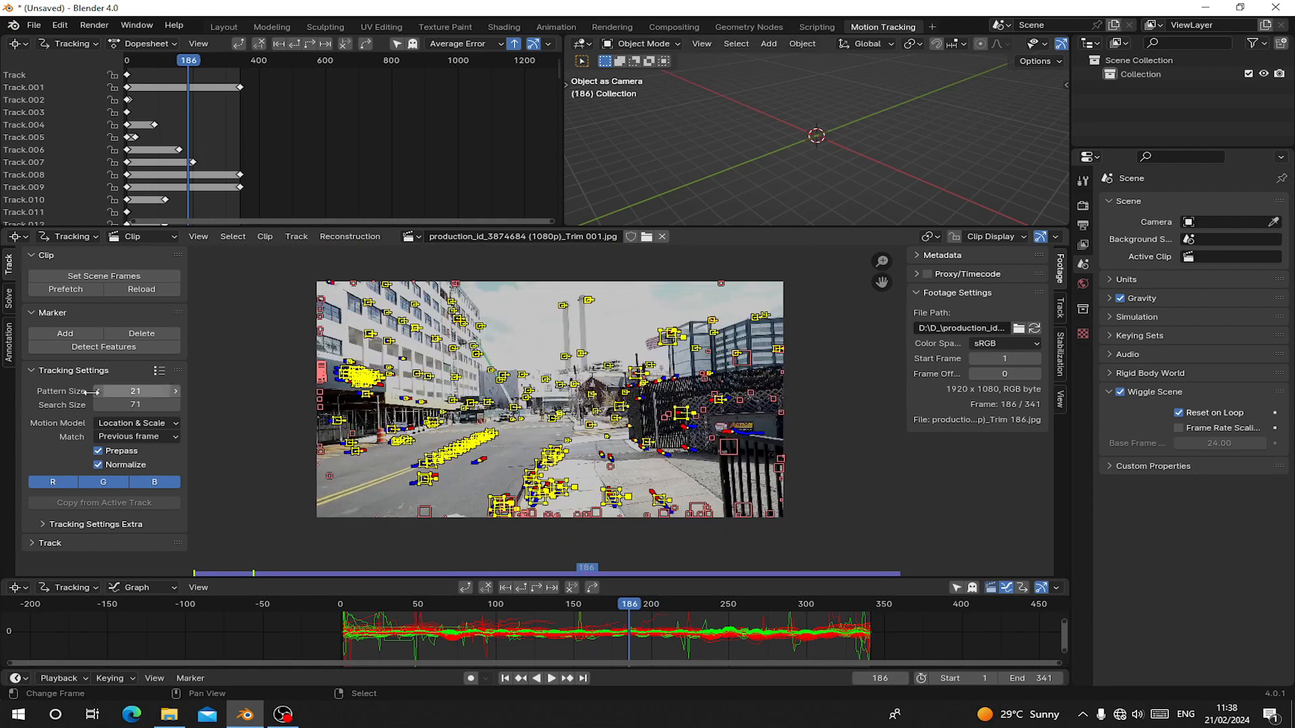
pyautogui.click(11, 305)
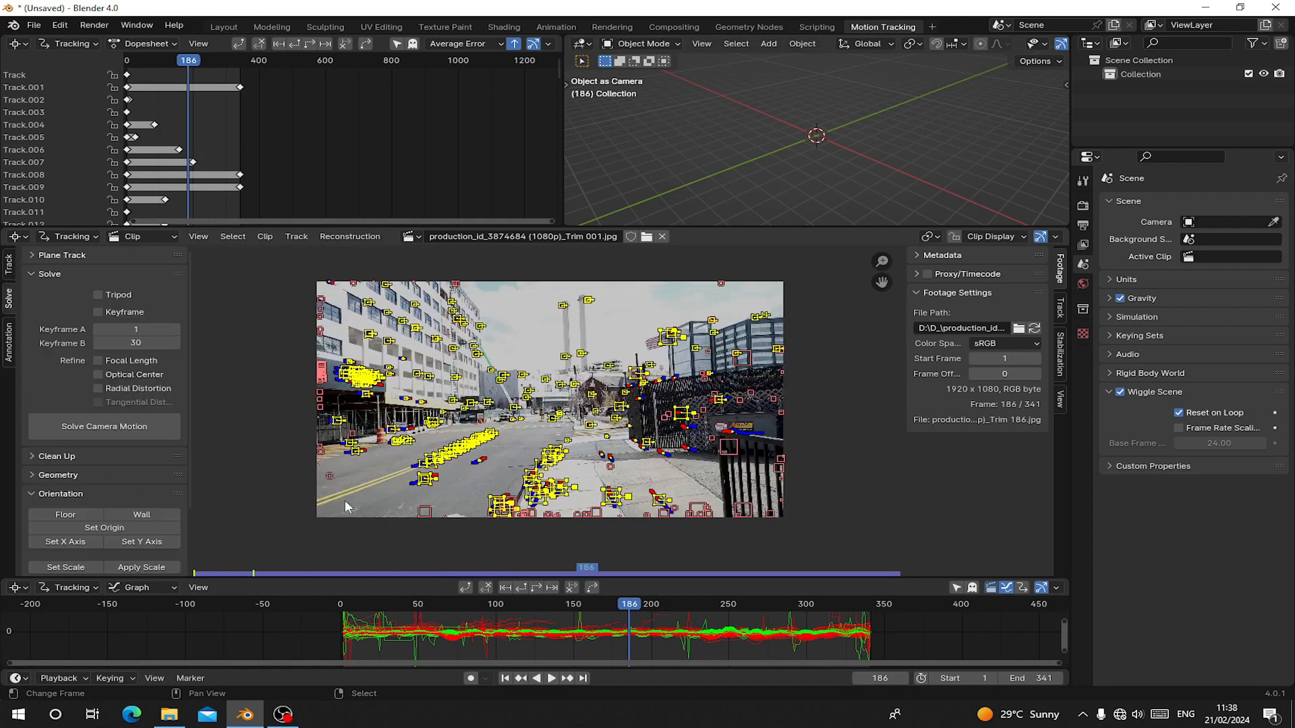
pyautogui.click(79, 427)
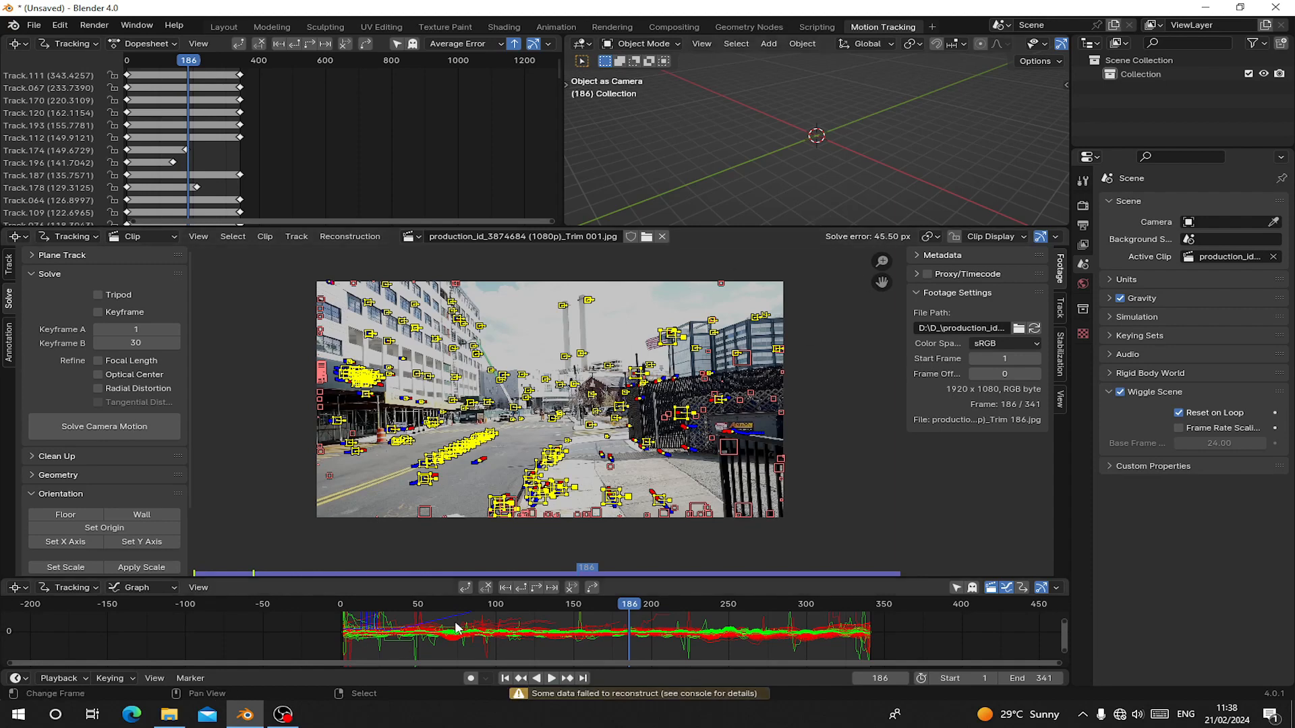
# Enlarge the tracking graph and delete the outlier track whose curve spikes sharply downward near frame 50.
pyautogui.moveTo(425, 579); pyautogui.dragTo(423, 470)
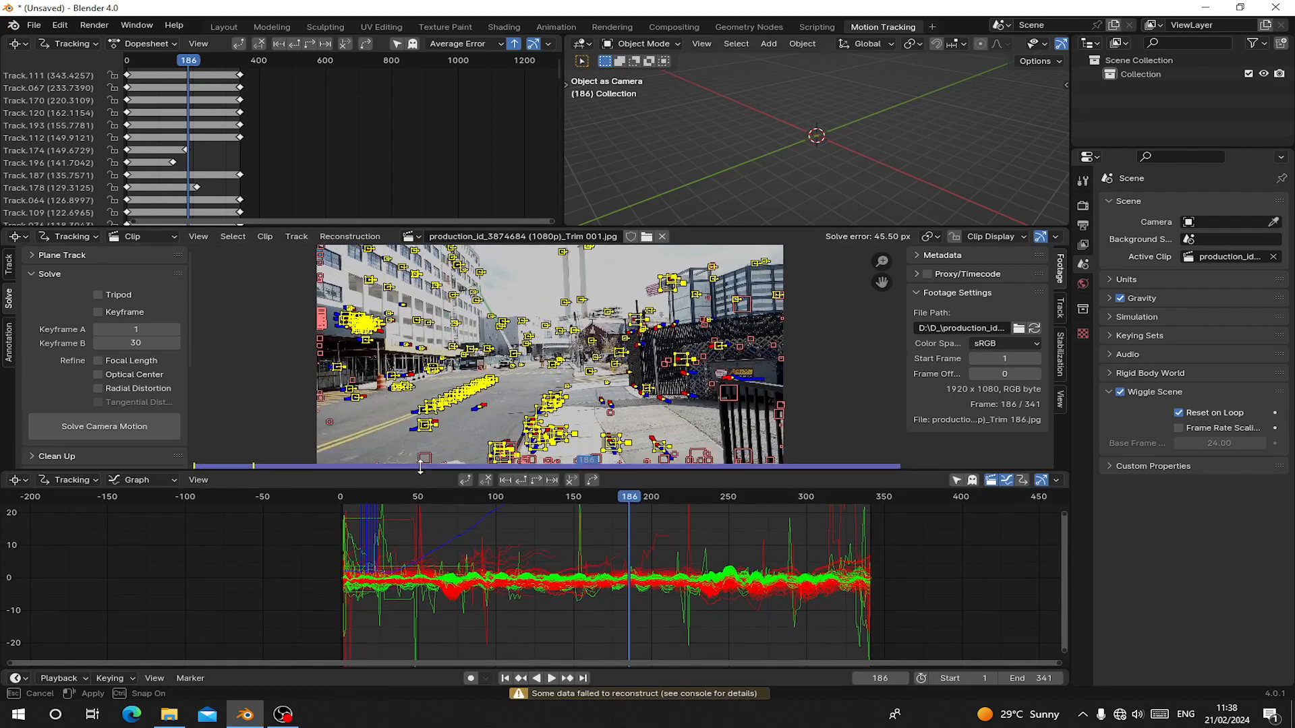
pyautogui.click(422, 633)
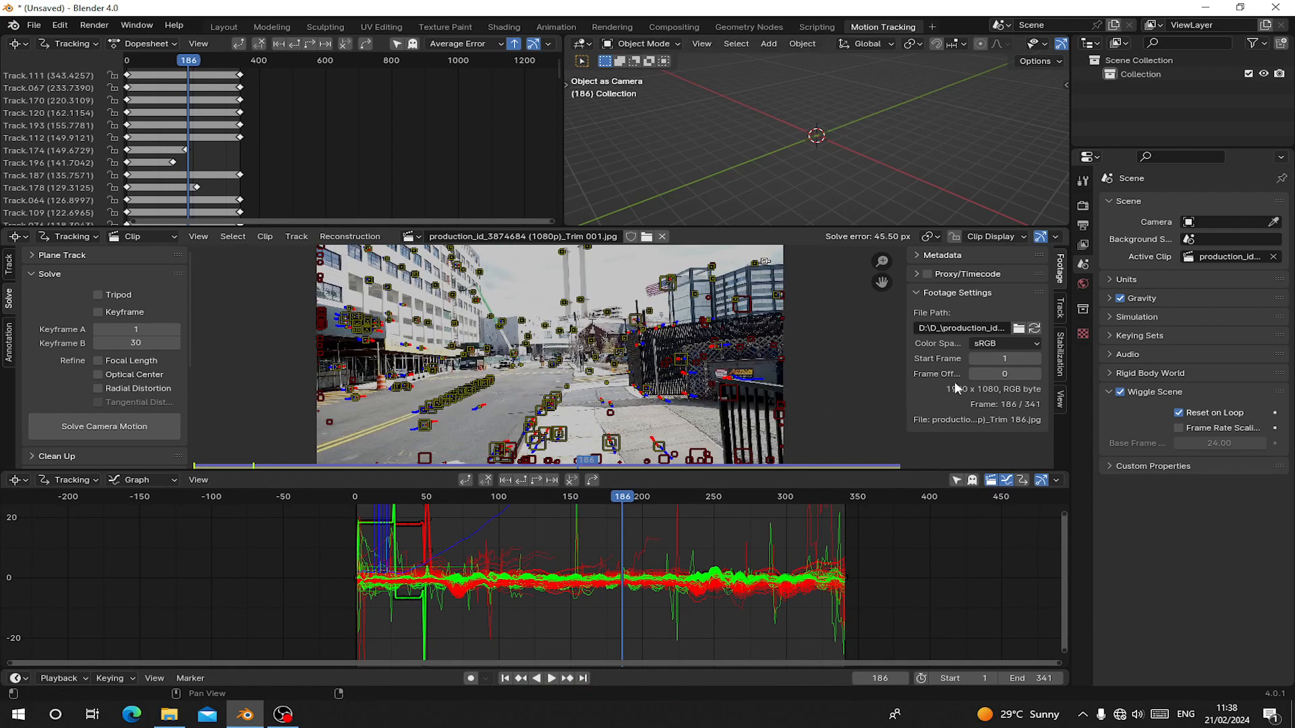
pyautogui.click(1057, 308)
pyautogui.scroll(-2, 1020, 351)
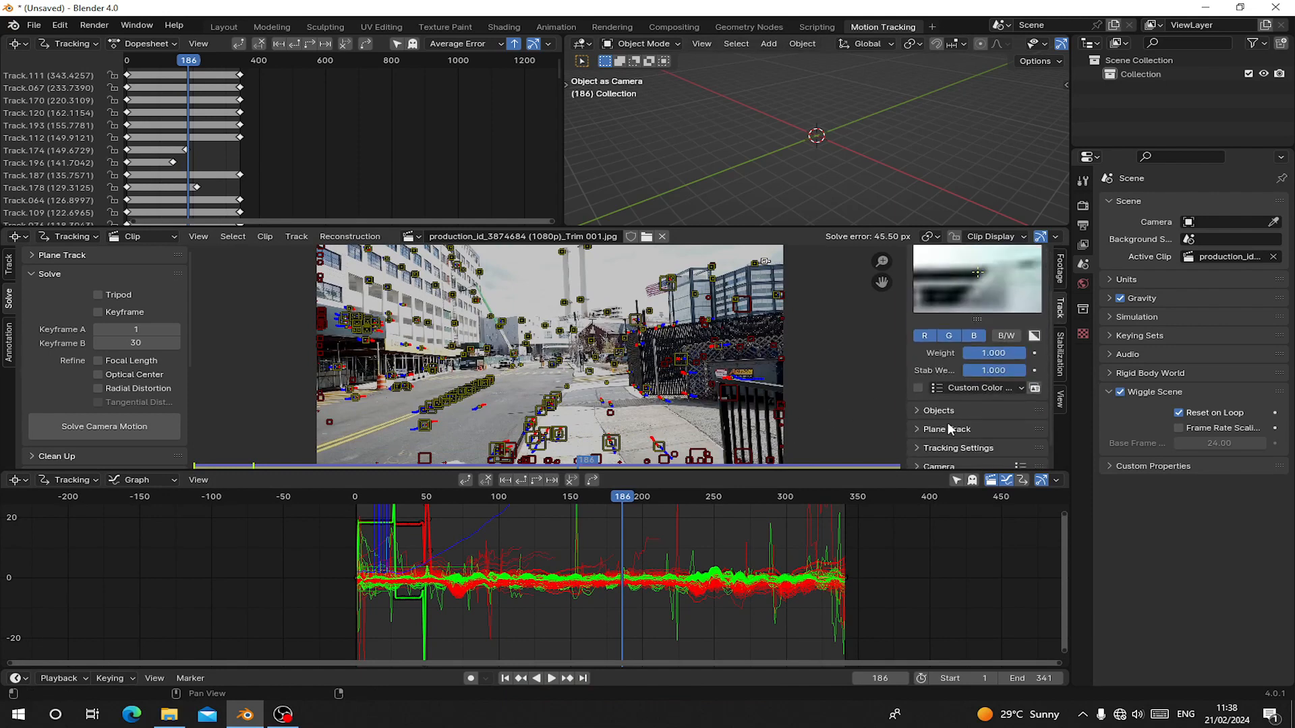
pyautogui.moveTo(413, 583); pyautogui.dragTo(414, 523, button='middle')
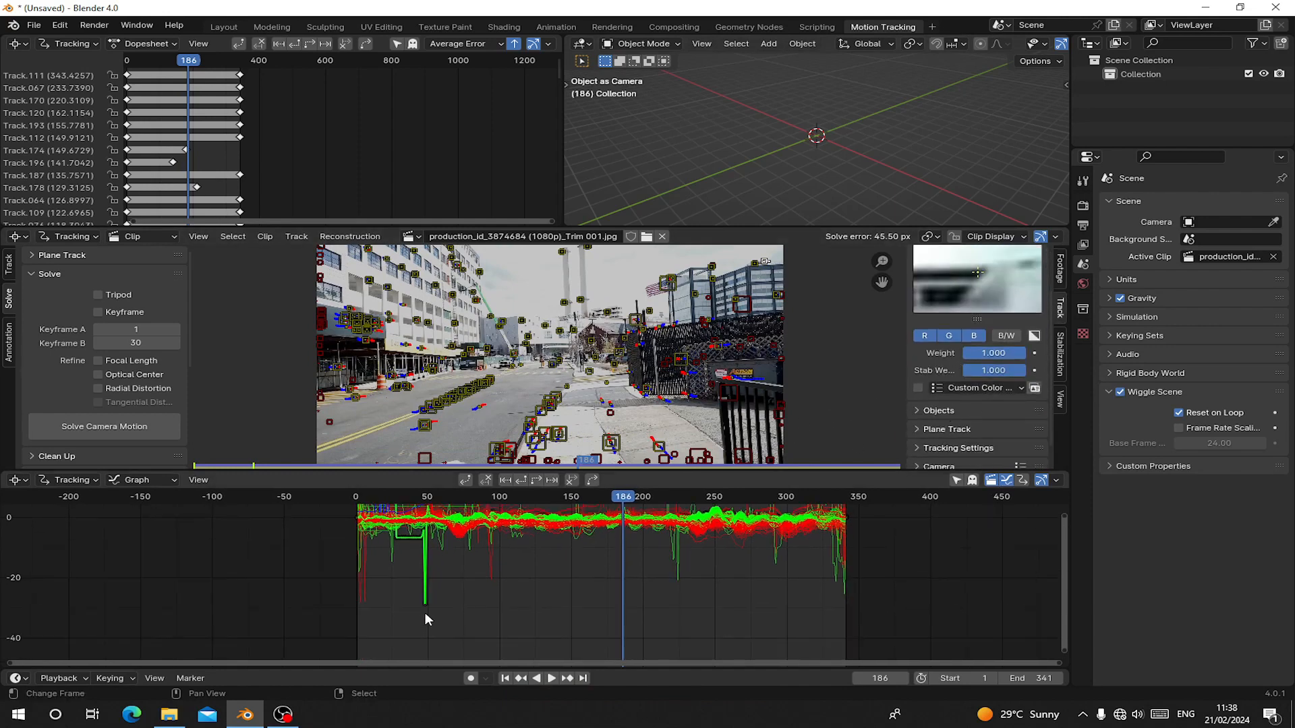
pyautogui.press('x')
pyautogui.click(426, 601)
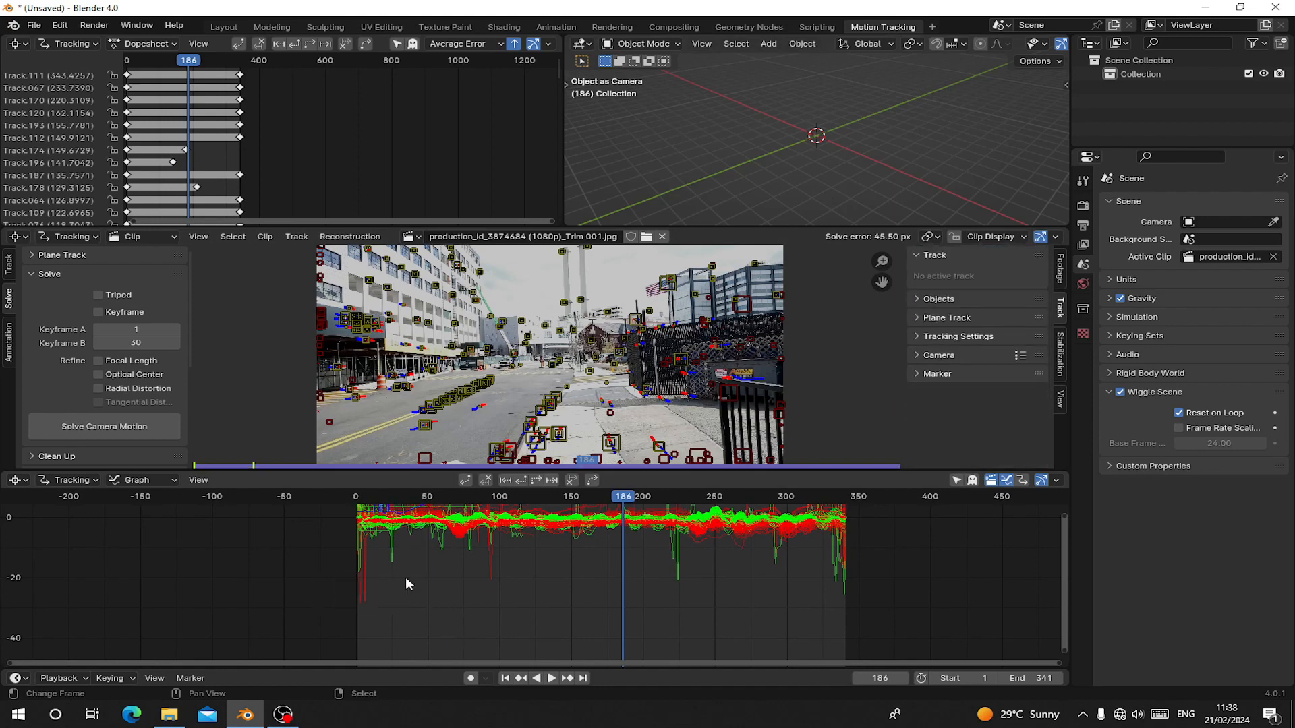
# In the tracking graph, delete the track with the tall spike near frame 155 and the track whose curve climbs until about frame 210.
pyautogui.moveTo(477, 573); pyautogui.dragTo(476, 601, button='middle')
pyautogui.press('x')
pyautogui.click(419, 603)
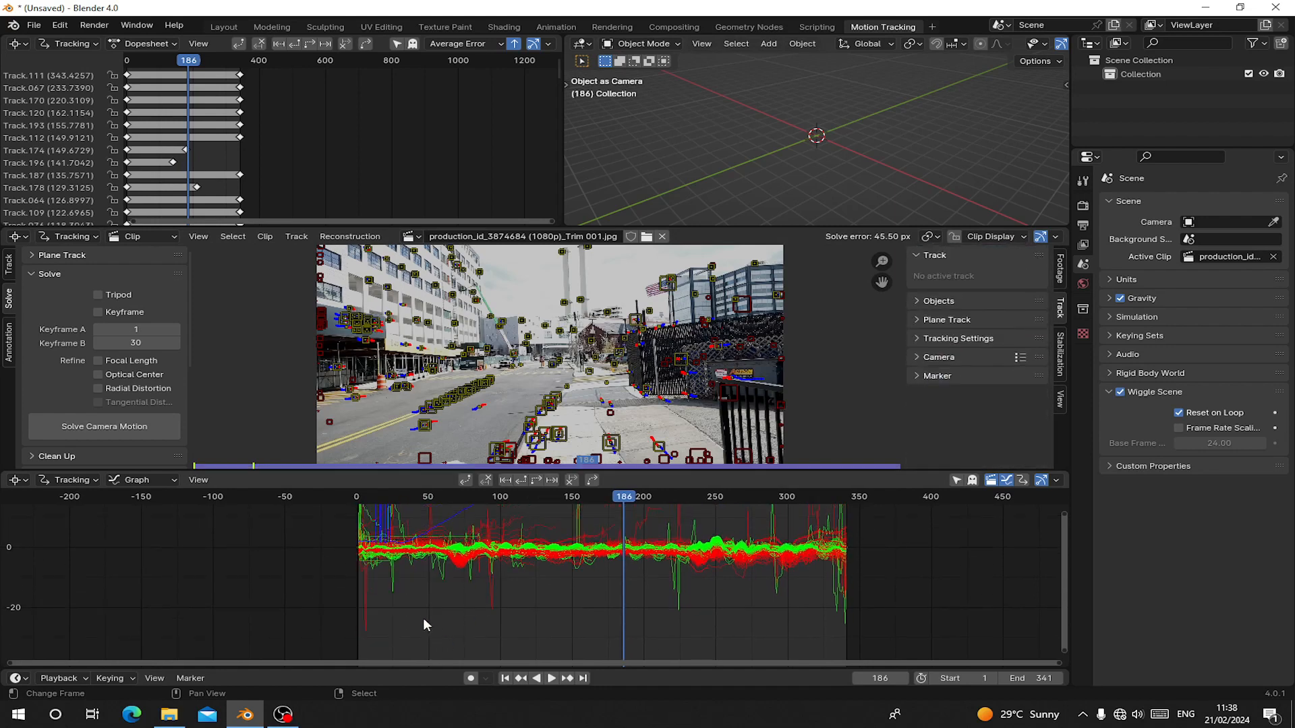
pyautogui.moveTo(413, 575); pyautogui.dragTo(409, 623, button='middle')
pyautogui.moveTo(501, 538); pyautogui.dragTo(486, 587, button='middle')
pyautogui.click(560, 567)
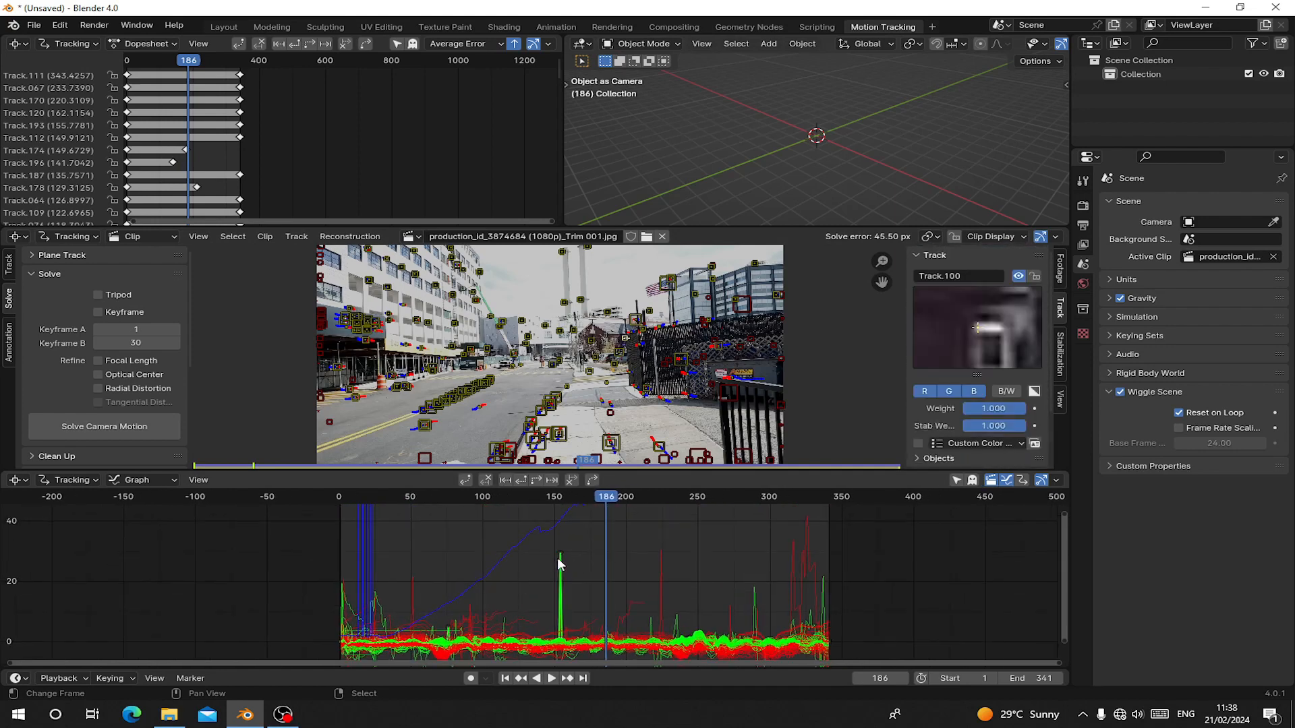
pyautogui.press('x')
pyautogui.click(512, 559)
pyautogui.click(605, 524)
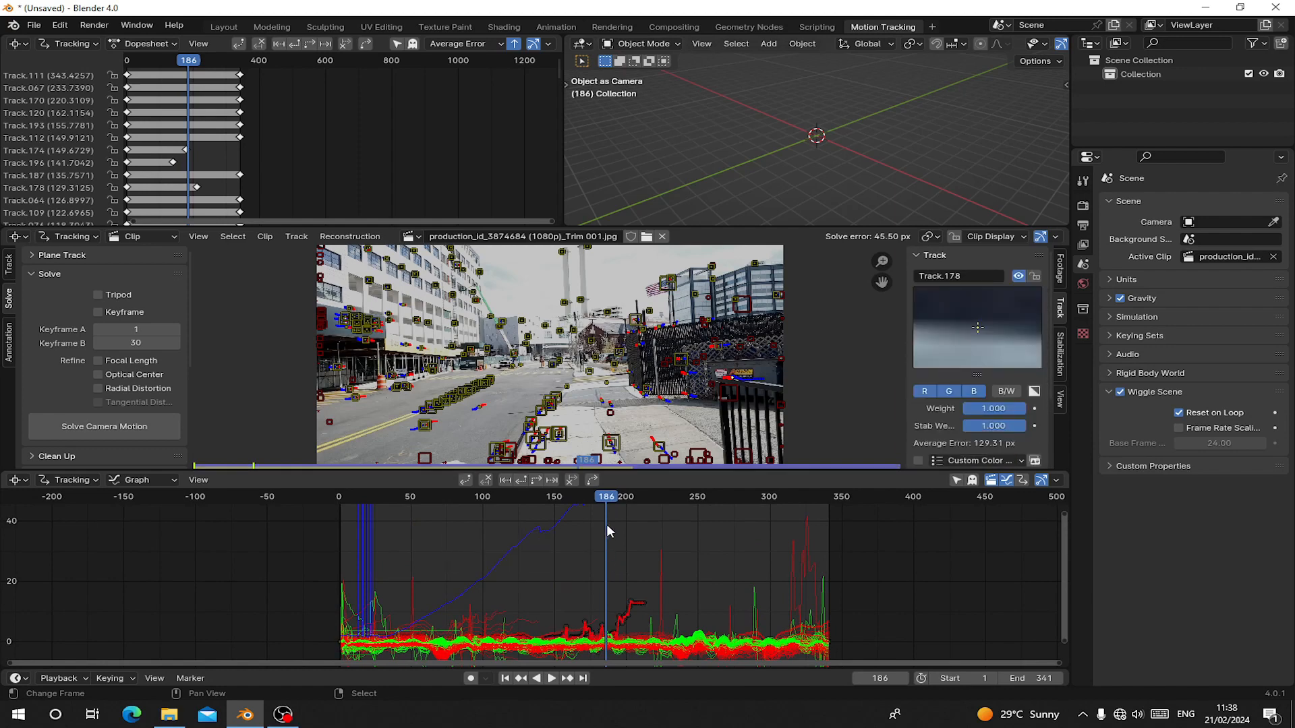
pyautogui.press('x')
pyautogui.click(606, 524)
# Delete the outlier tracks whose curves spike upward near frames 225 and 290 in the tracking graph.
pyautogui.click(661, 571)
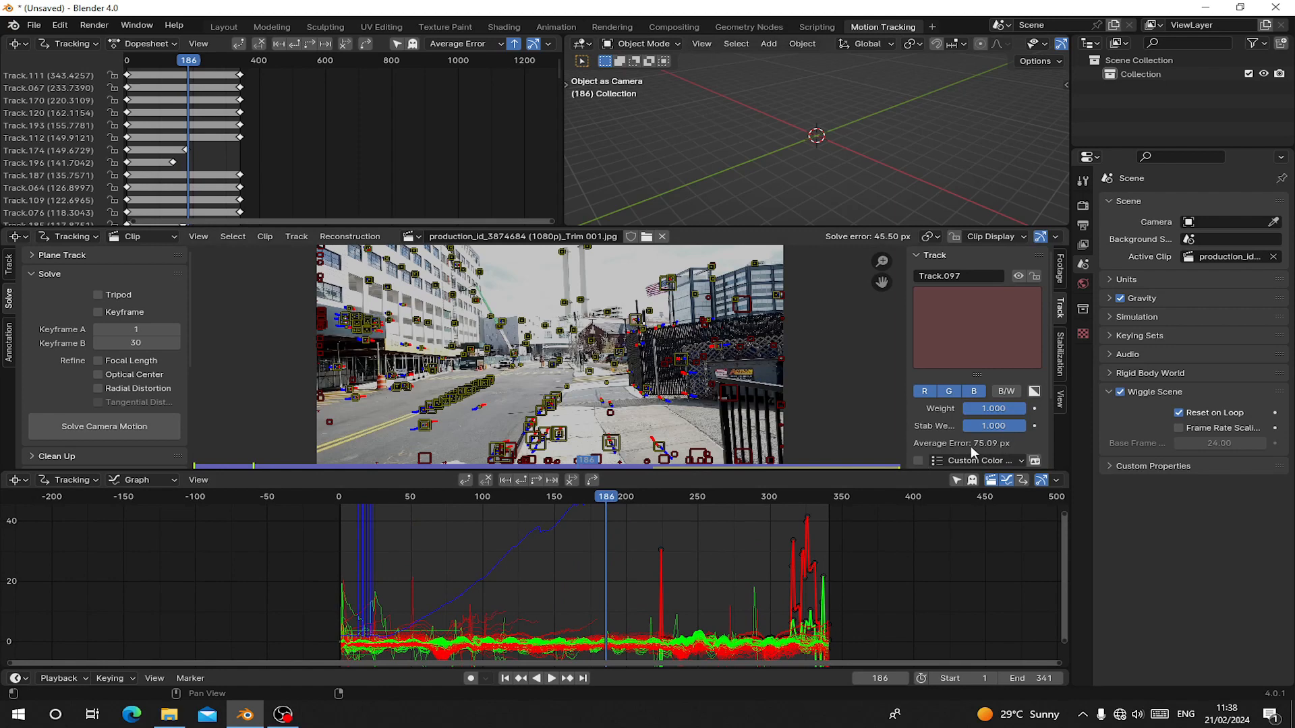
pyautogui.press('x')
pyautogui.click(678, 520)
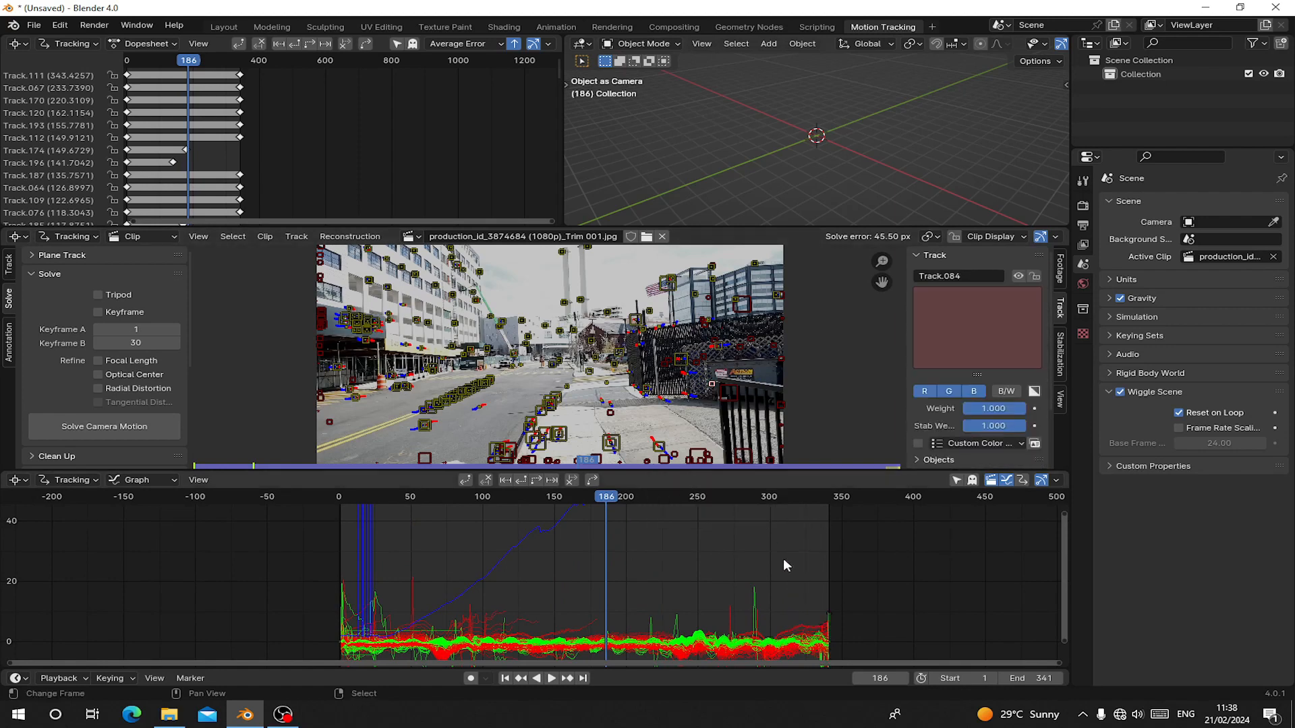
pyautogui.click(766, 603)
pyautogui.press('x')
pyautogui.click(684, 600)
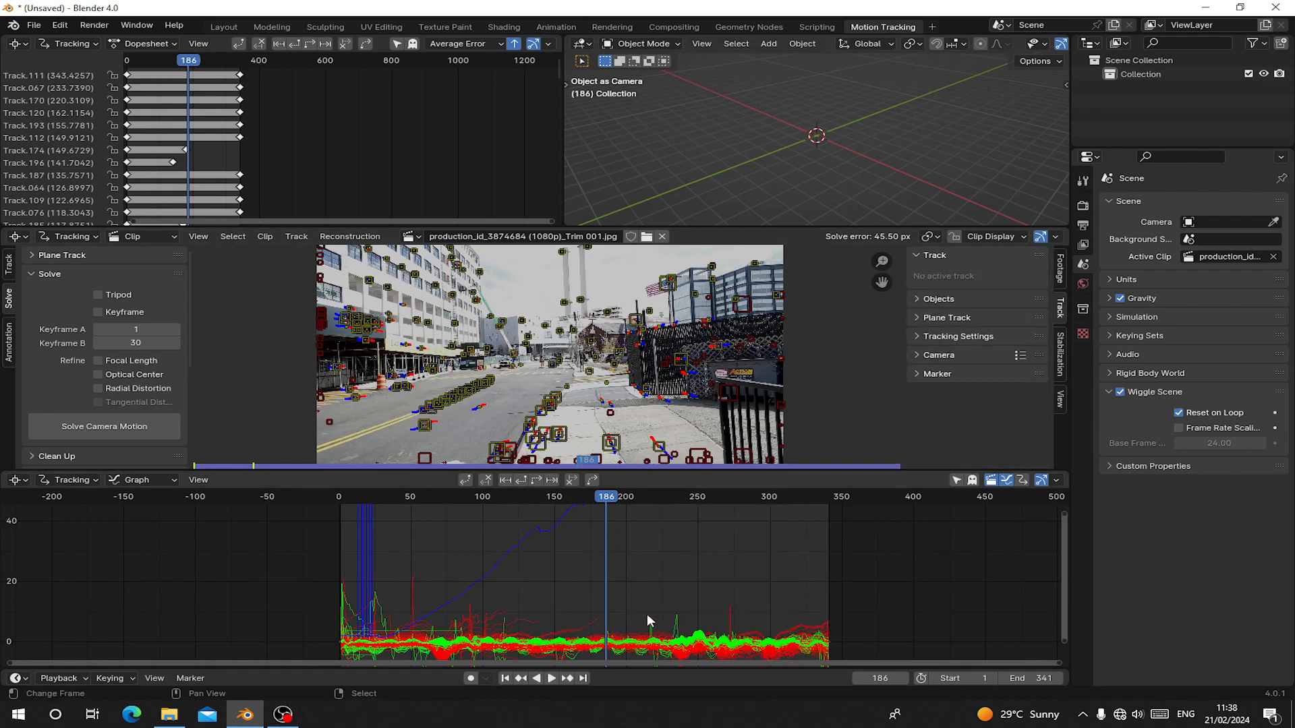
pyautogui.click(646, 614)
pyautogui.press('x')
pyautogui.click(646, 614)
# Delete the remaining outlier tracks, including those with a downward spike near frame 25 and an upward spike near frame 50.
pyautogui.scroll(-4, 620, 593)
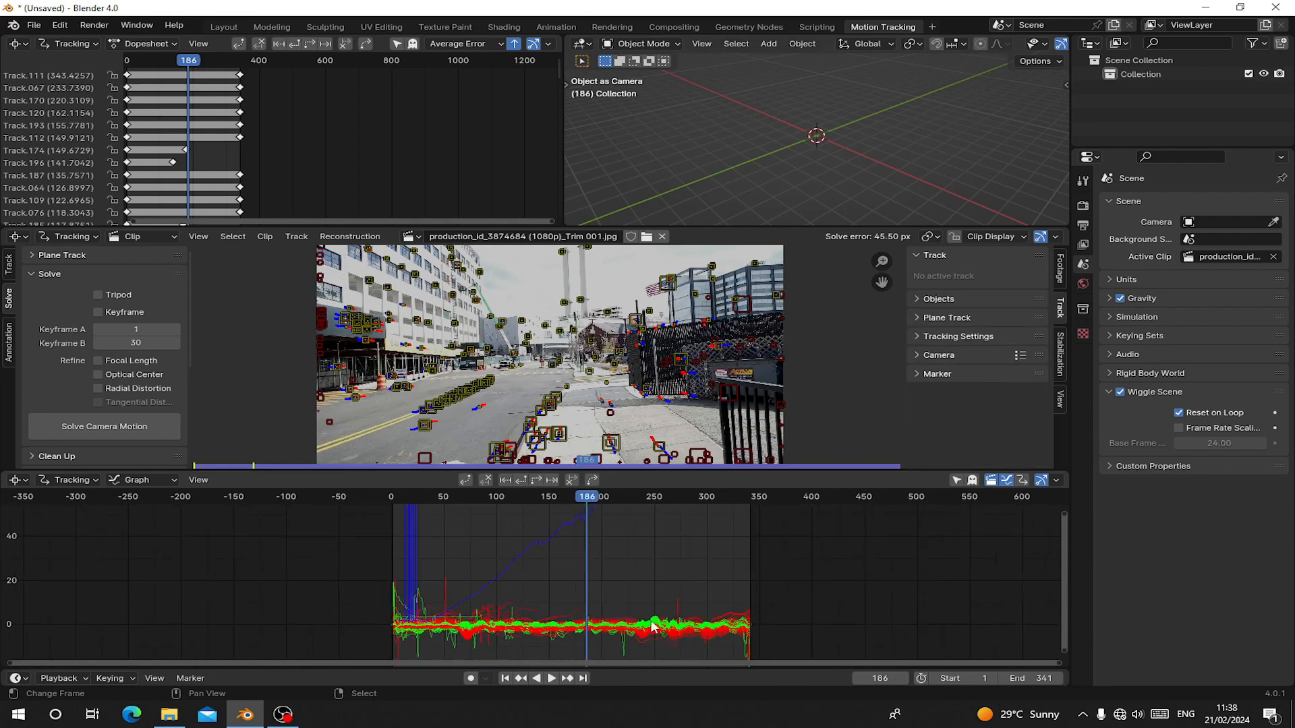
pyautogui.moveTo(691, 649); pyautogui.dragTo(664, 528, button='middle')
pyautogui.rightClick(646, 525)
pyautogui.press('Delete')
pyautogui.rightClick(728, 556)
pyautogui.press('Delete')
pyautogui.rightClick(391, 531)
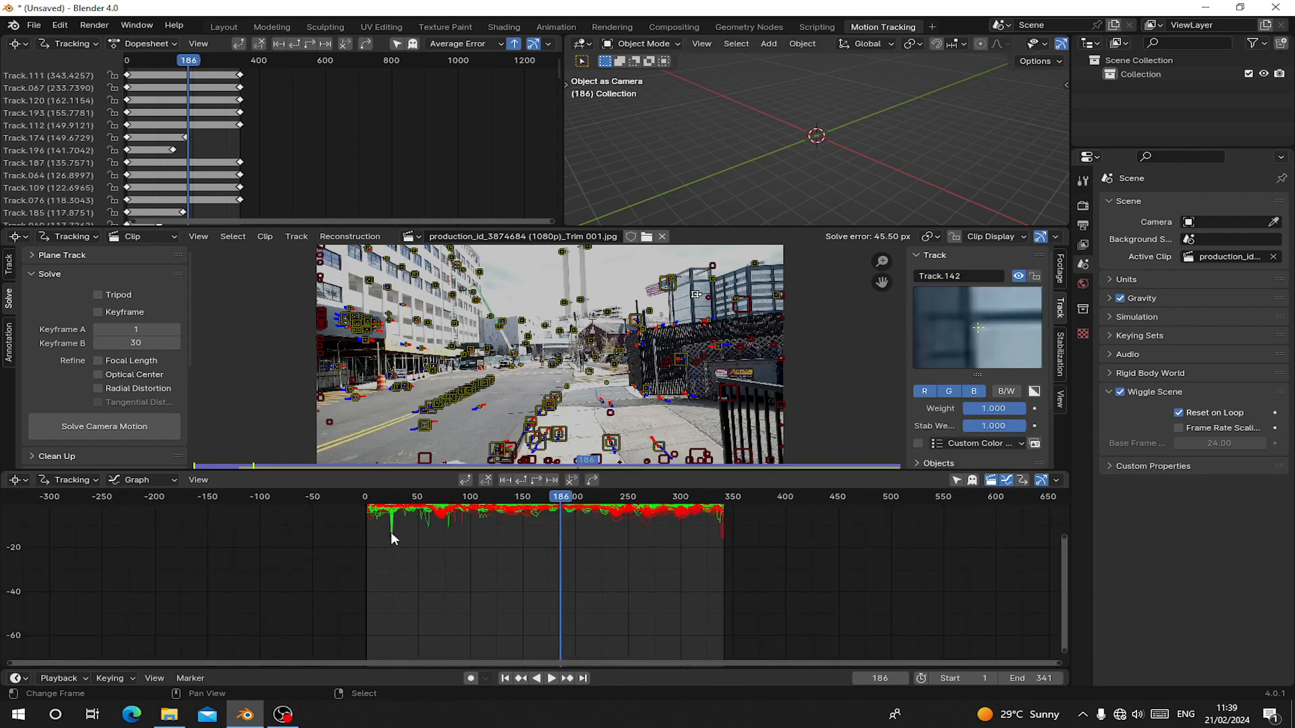
pyautogui.press('Delete')
pyautogui.moveTo(398, 532); pyautogui.dragTo(414, 651, button='middle')
pyautogui.rightClick(434, 568)
pyautogui.press('Delete')
# Select all the markers, solve the camera motion again, and enlarge the clip view slightly.
pyautogui.press('a')
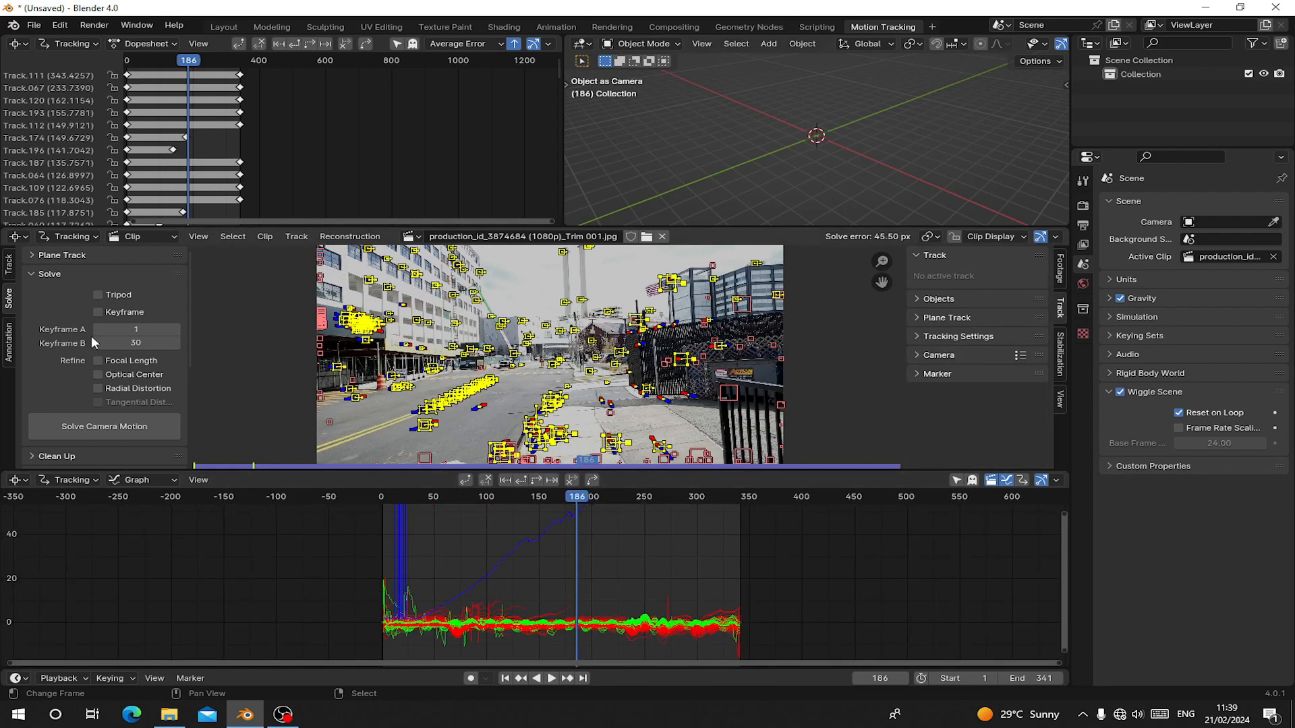
pyautogui.click(81, 427)
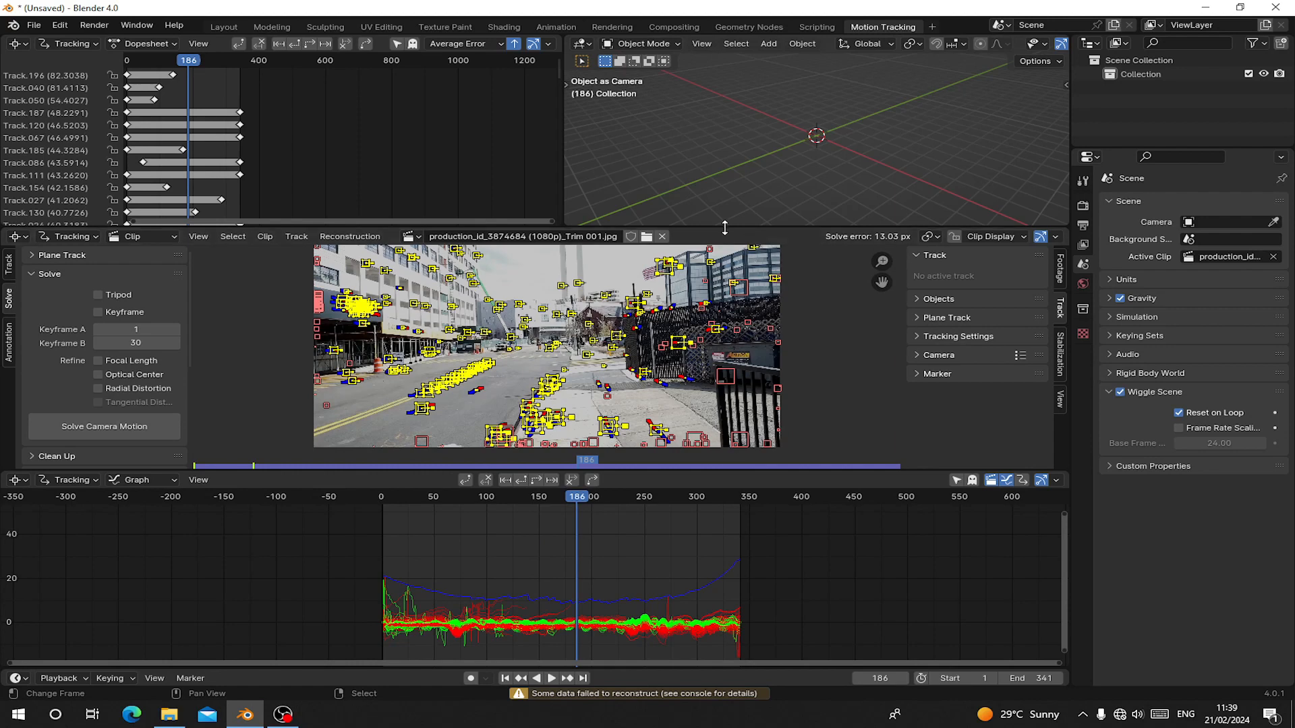
pyautogui.moveTo(725, 227); pyautogui.dragTo(725, 210)
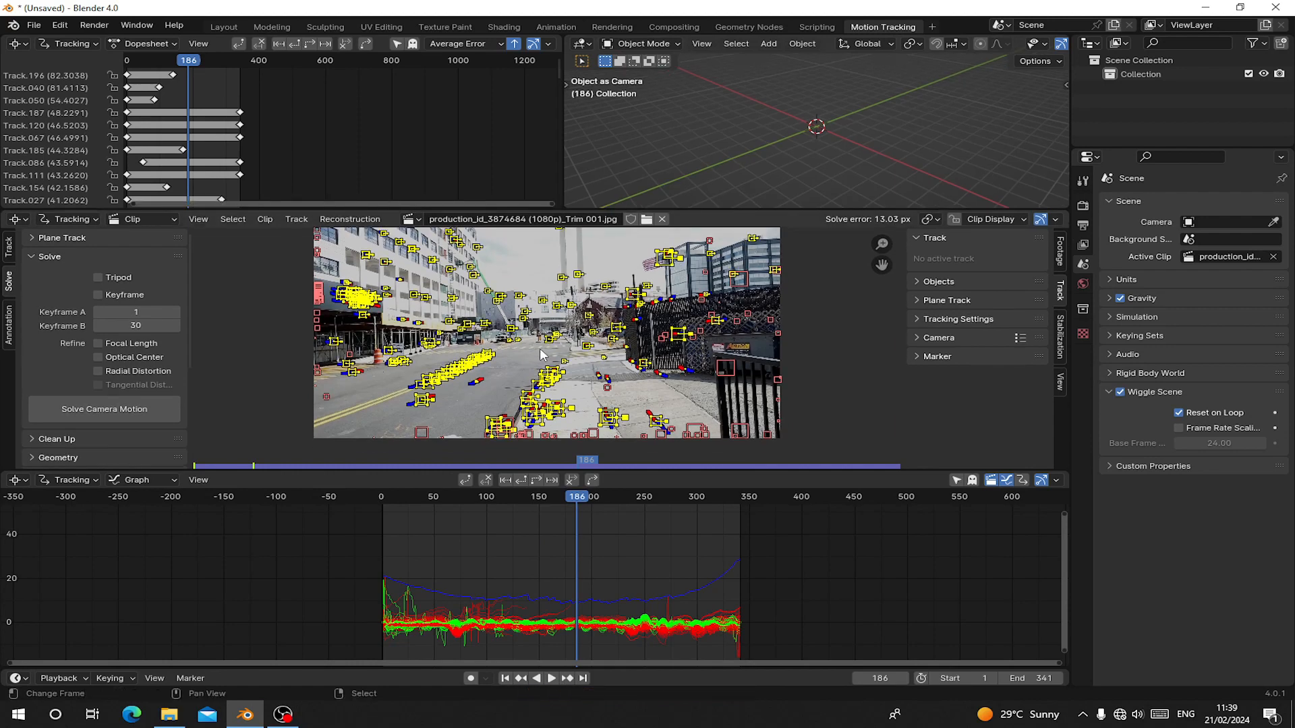
pyautogui.moveTo(521, 606); pyautogui.dragTo(529, 579, button='middle')
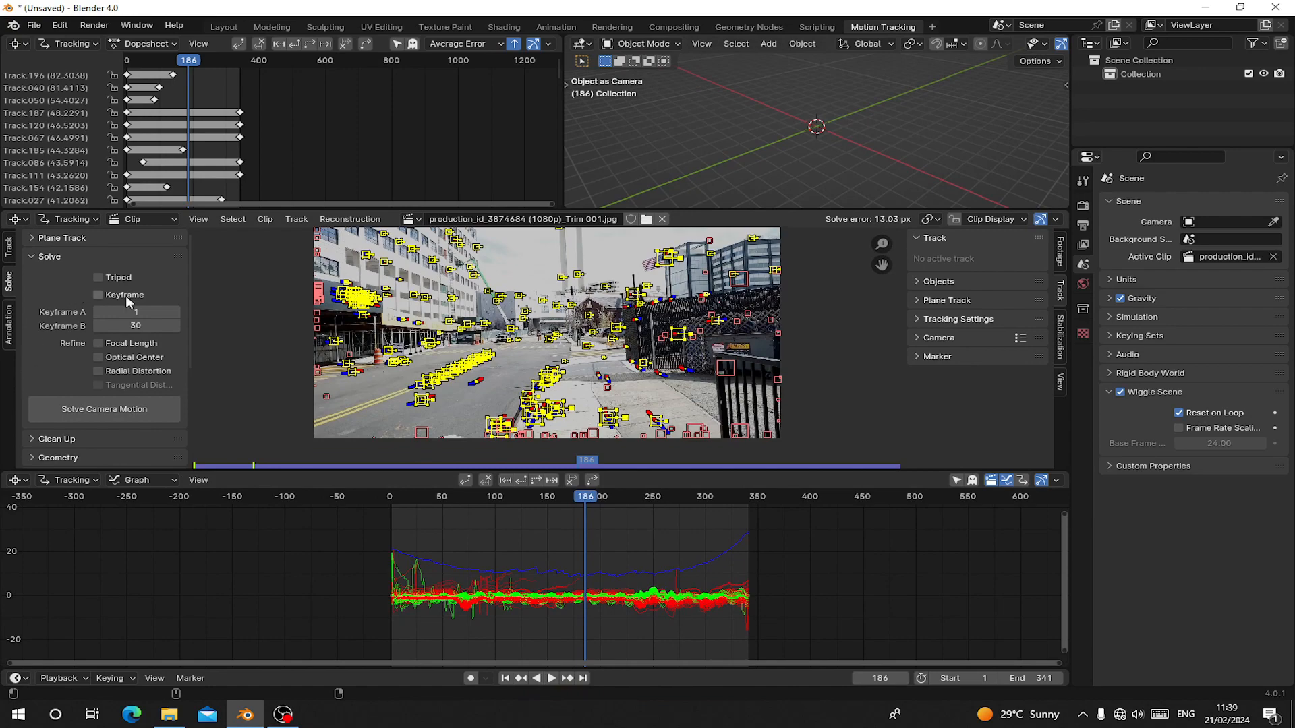
# Scrub the footage to about frame 99 and set the solve's Keyframe A to 100.
pyautogui.moveTo(488, 567)
pyautogui.mouseDown()
pyautogui.moveTo(472, 573)
pyautogui.moveTo(507, 573)
pyautogui.moveTo(491, 576)
pyautogui.mouseUp()
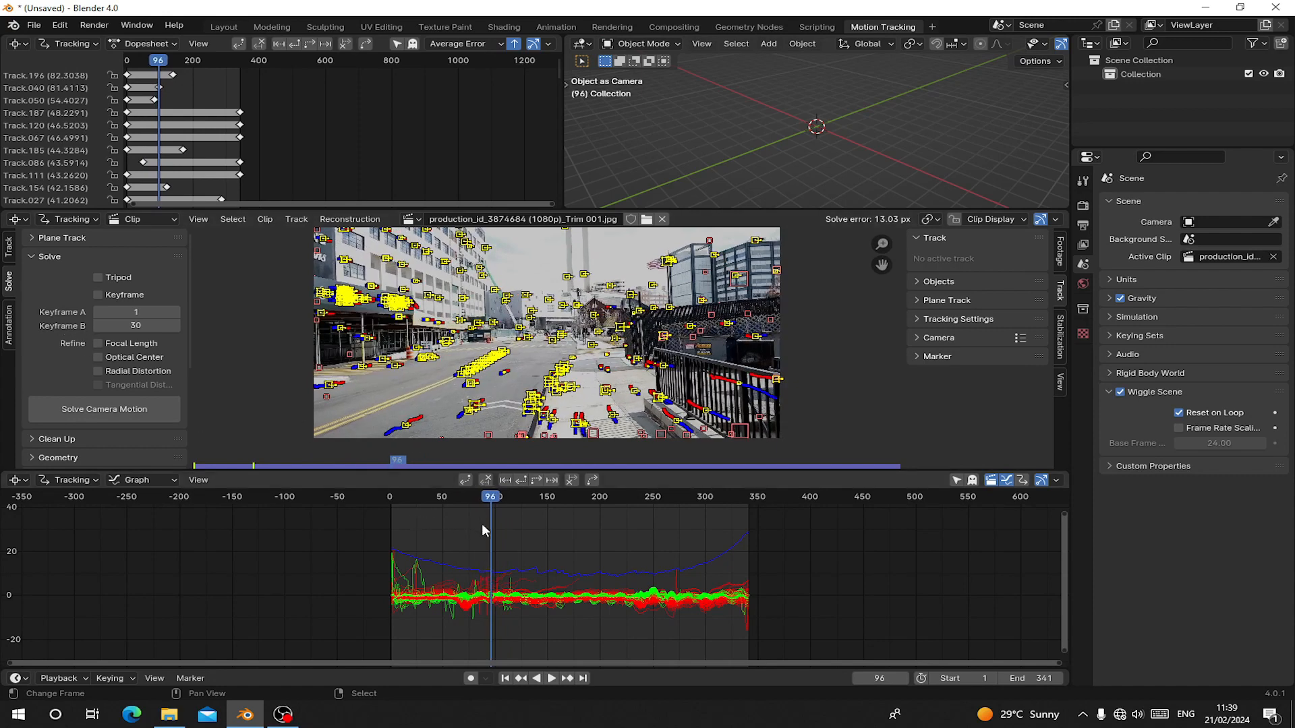
pyautogui.moveTo(481, 530); pyautogui.dragTo(494, 525)
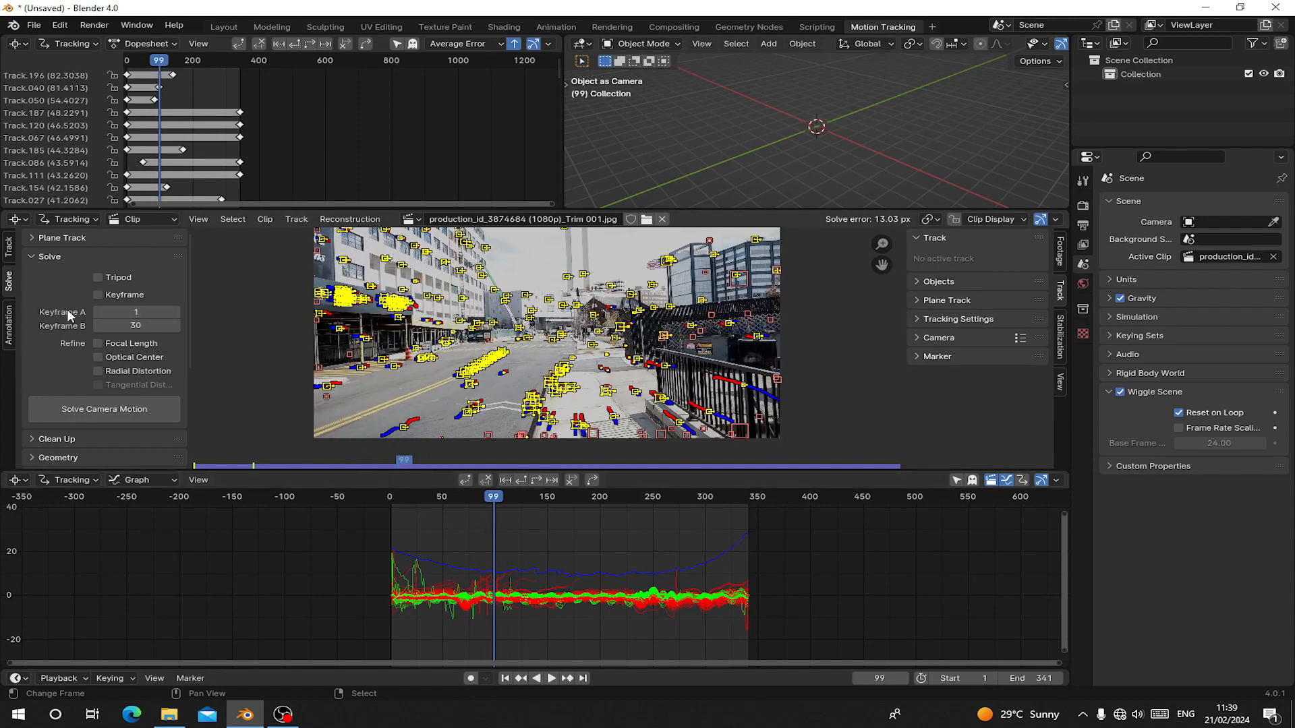
pyautogui.click(133, 311)
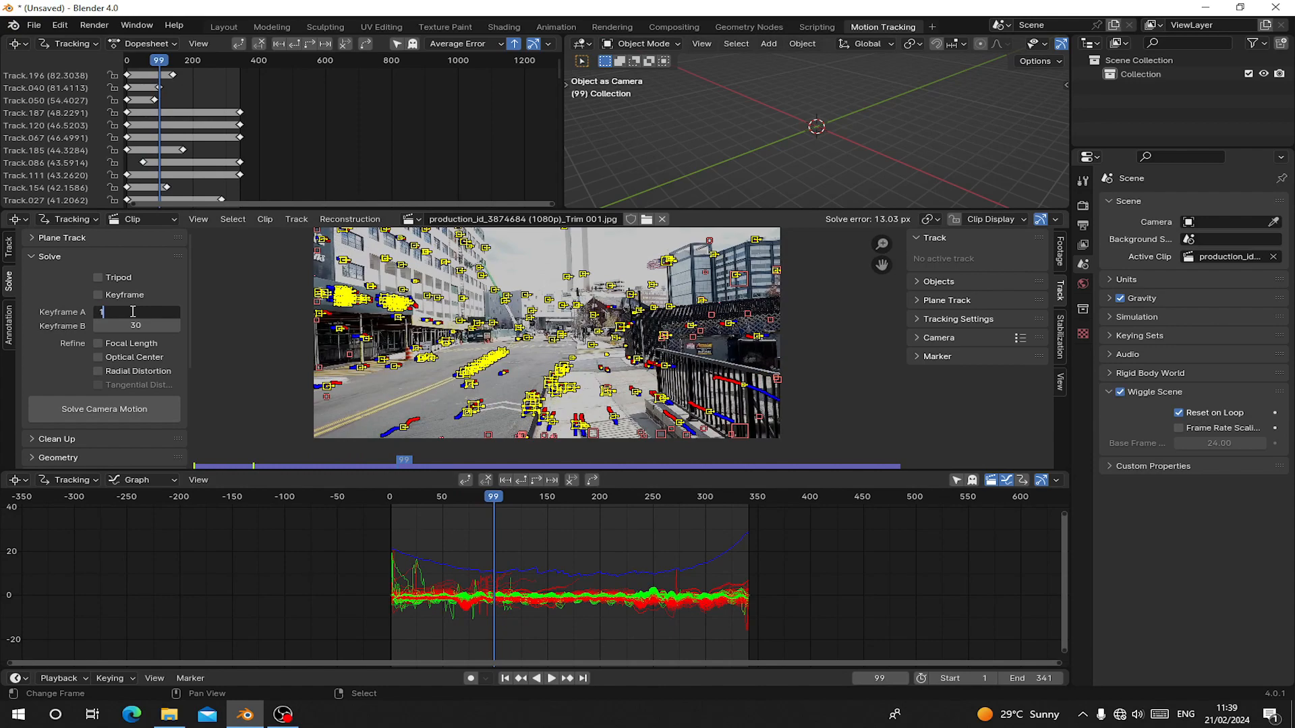
pyautogui.write('100')
pyautogui.press('Return')
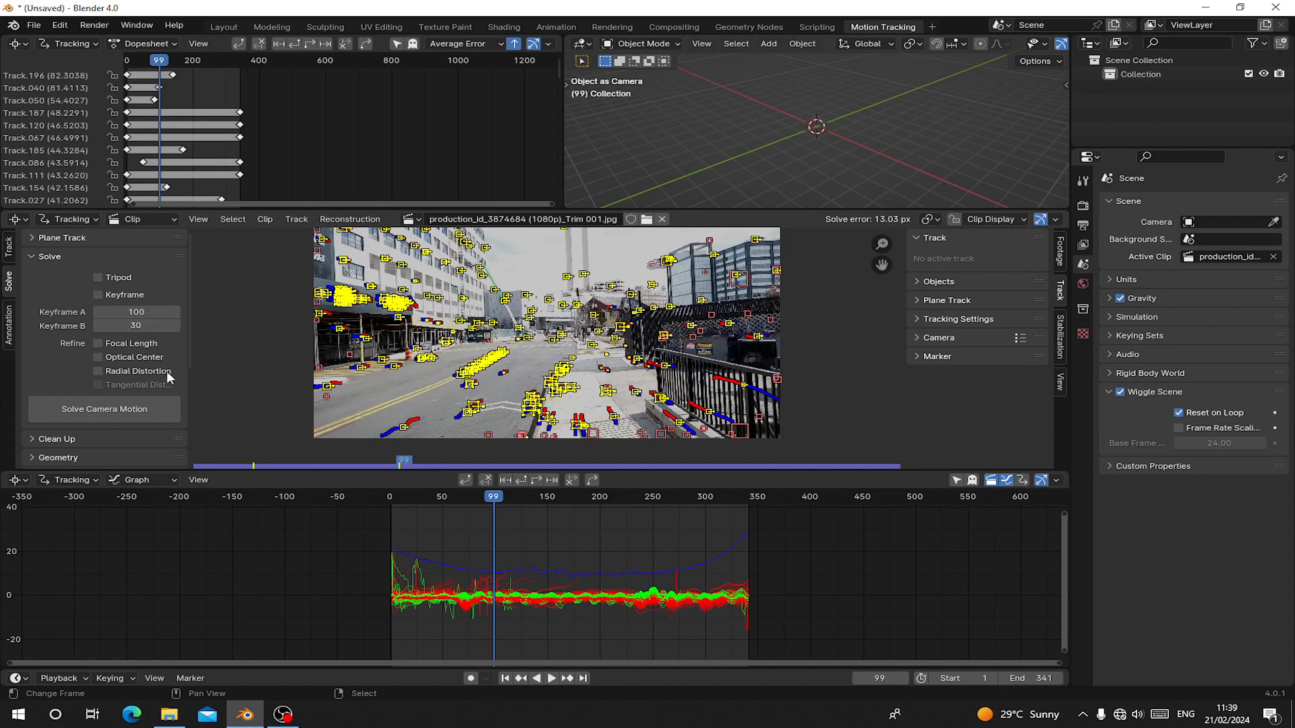
# Move to frame 200, set Keyframe B to 200, and re-solve the camera motion with focal length refinement.
pyautogui.moveTo(510, 503); pyautogui.dragTo(601, 533)
pyautogui.click(123, 325)
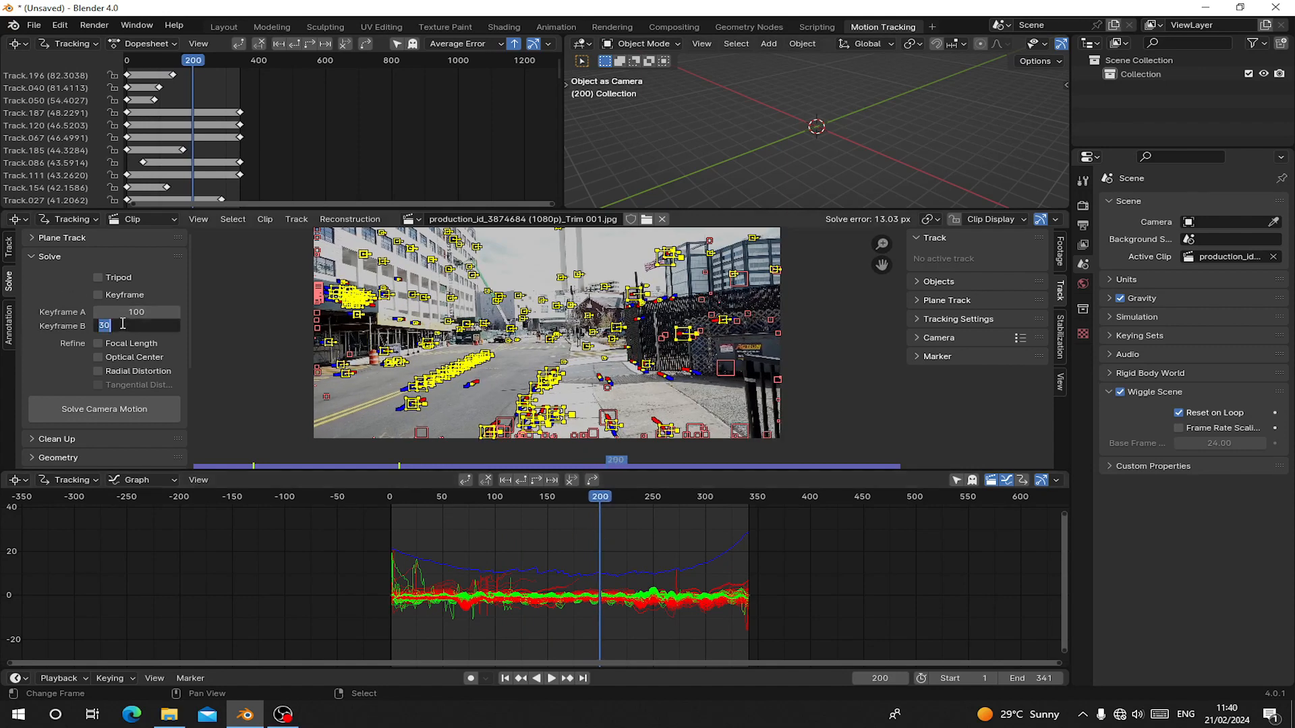
pyautogui.write('200')
pyautogui.press('Return')
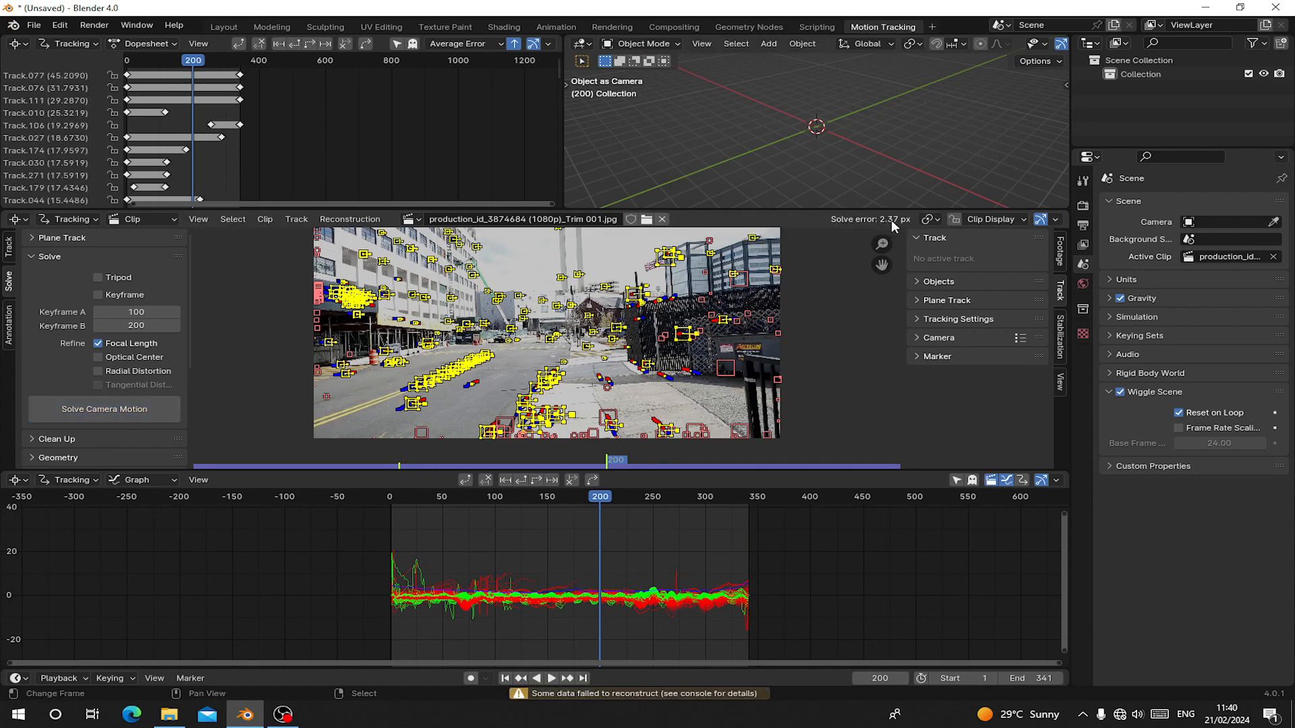
# At frame 117, deselect all the markers and run Clean Tracks from the Clean Up settings.
pyautogui.moveTo(616, 362); pyautogui.dragTo(649, 319, button='middle')
pyautogui.moveTo(546, 503); pyautogui.dragTo(512, 533)
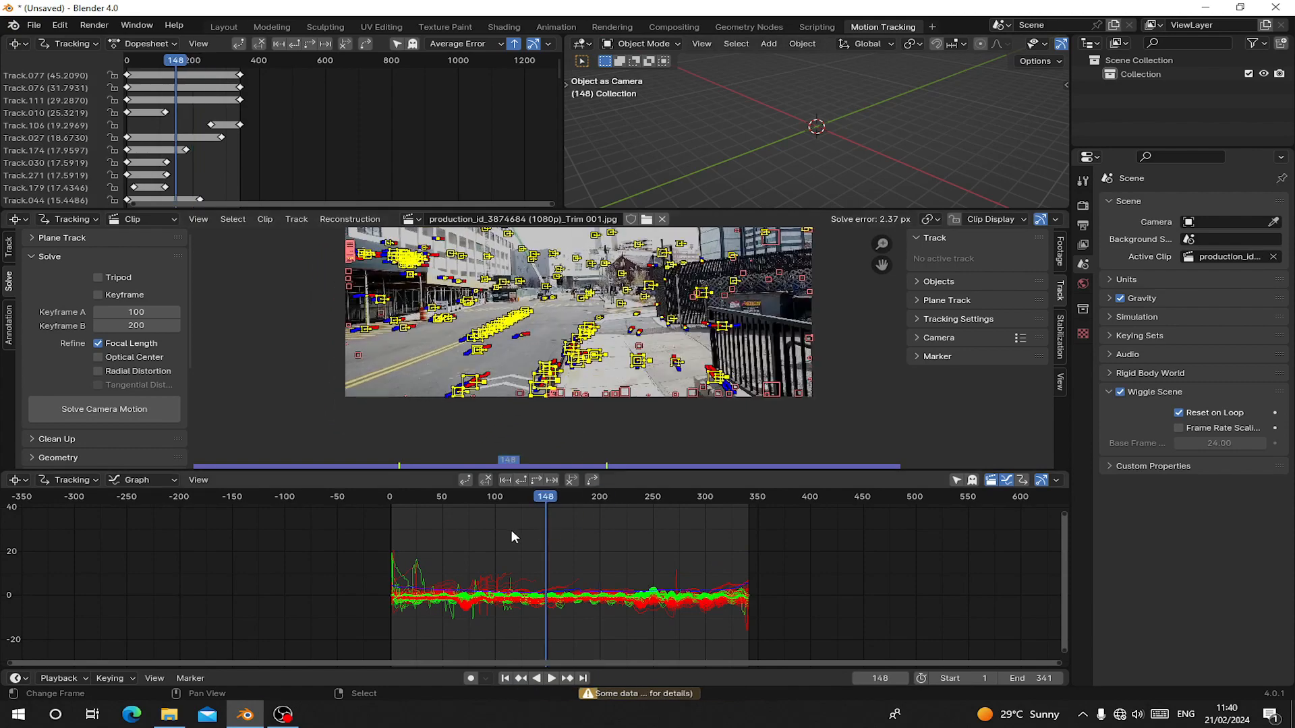
pyautogui.moveTo(507, 380); pyautogui.dragTo(503, 401, button='middle')
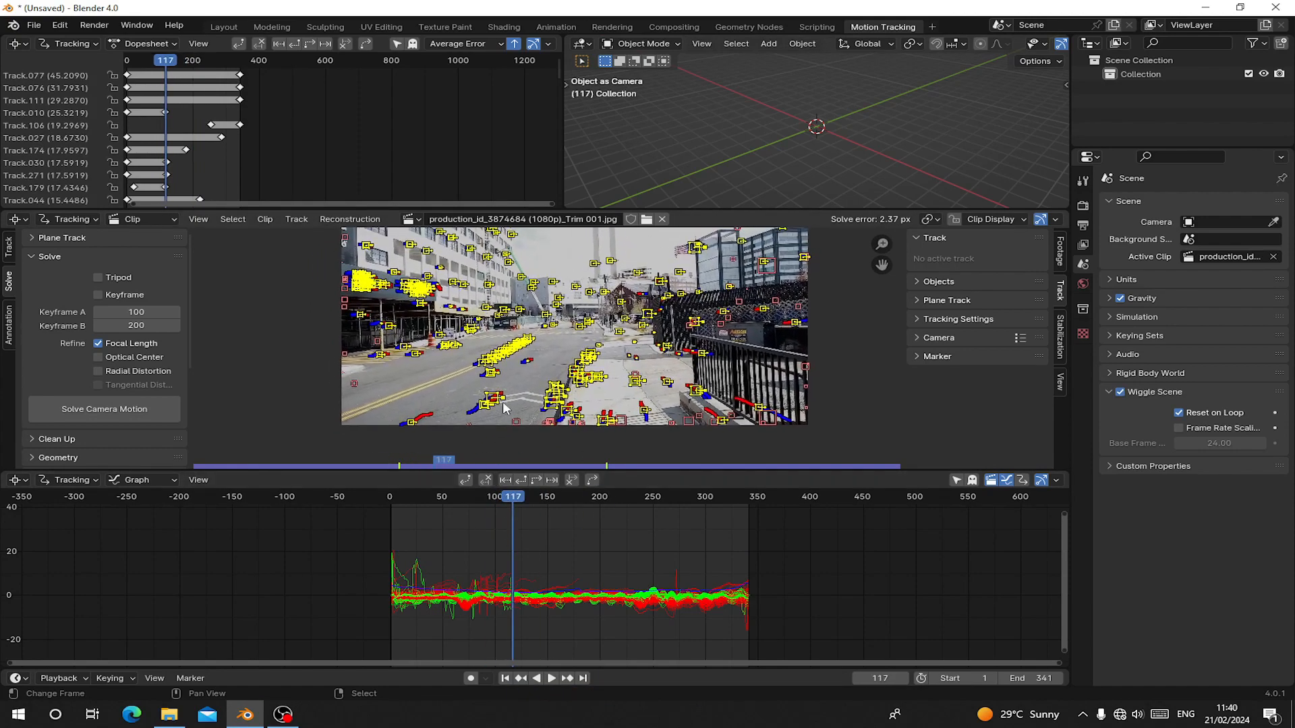
pyautogui.scroll(-2, 42, 378)
pyautogui.click(59, 383)
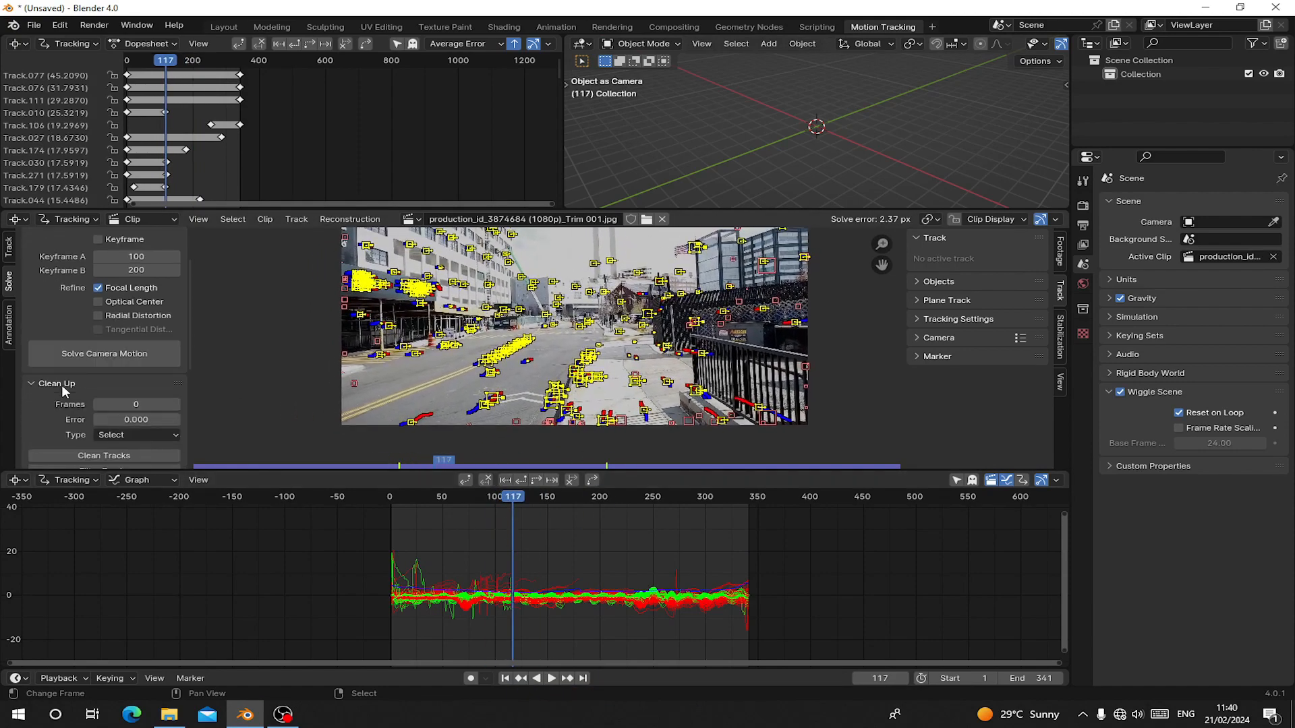
pyautogui.scroll(-2, 262, 419)
pyautogui.scroll(-1, 135, 419)
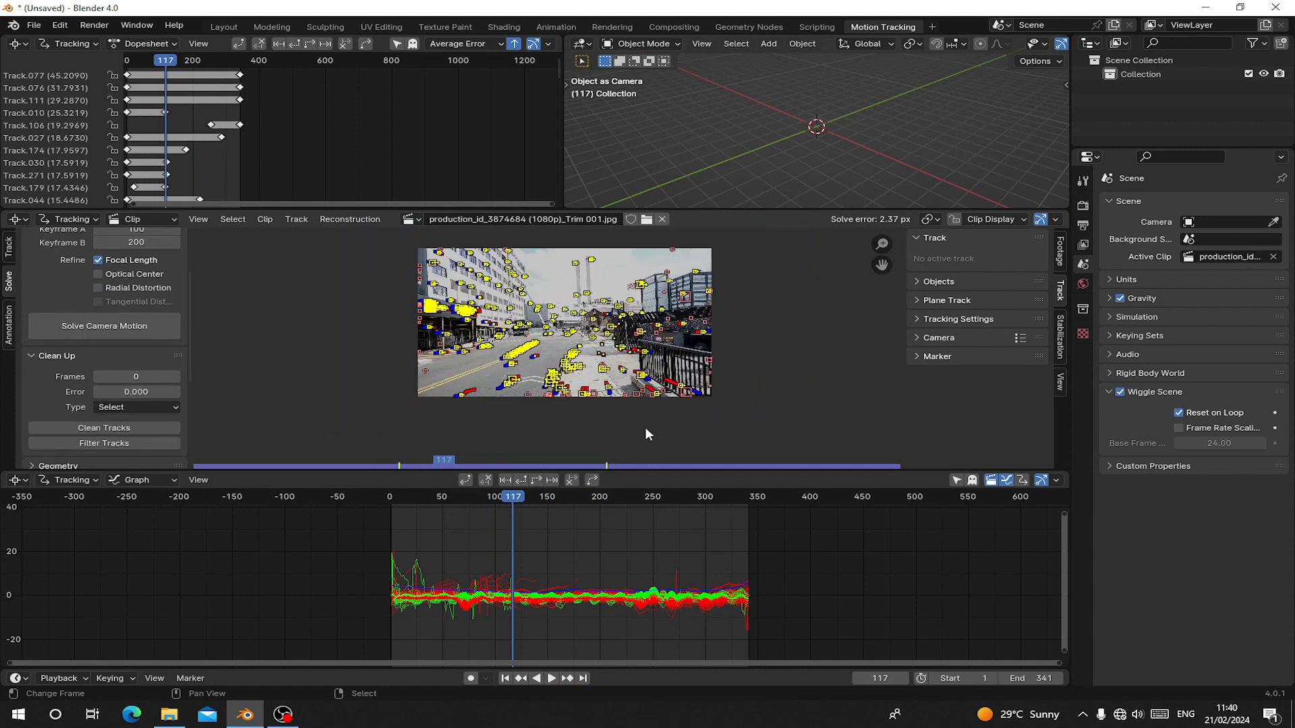
pyautogui.scroll(2, 645, 427)
pyautogui.hotkey('alt', 'a')
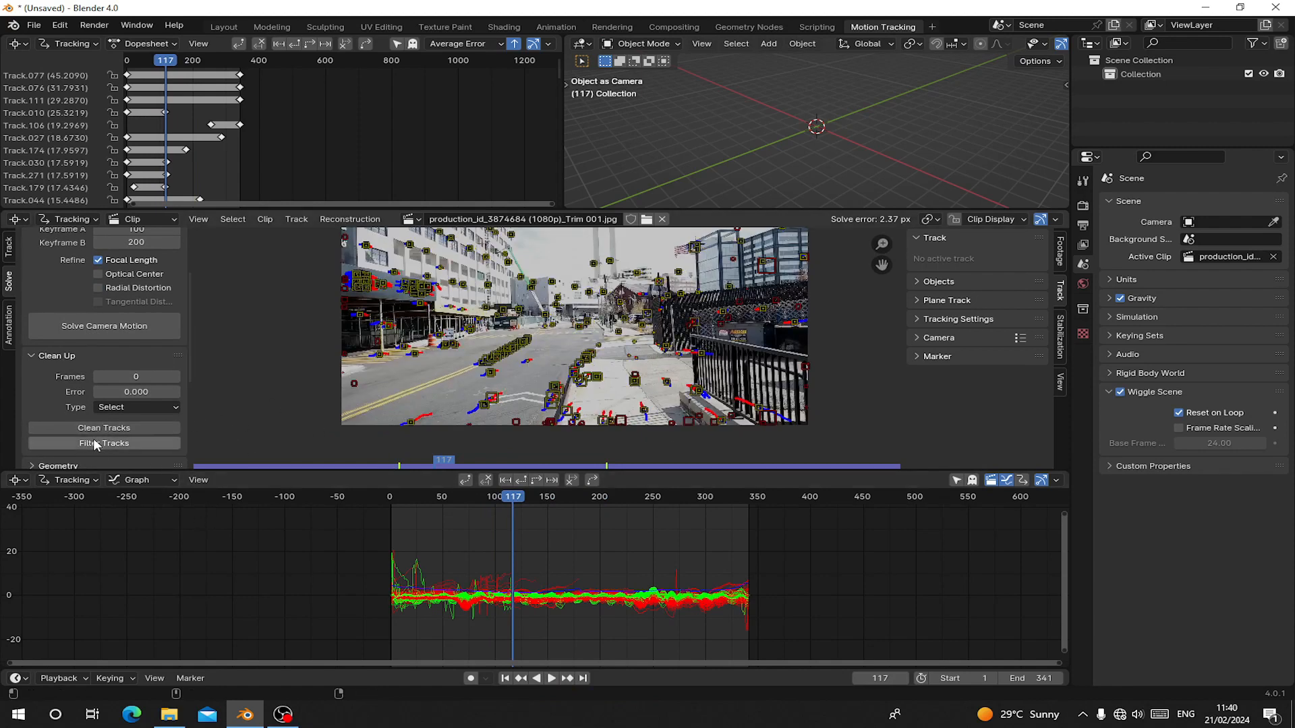
pyautogui.click(128, 427)
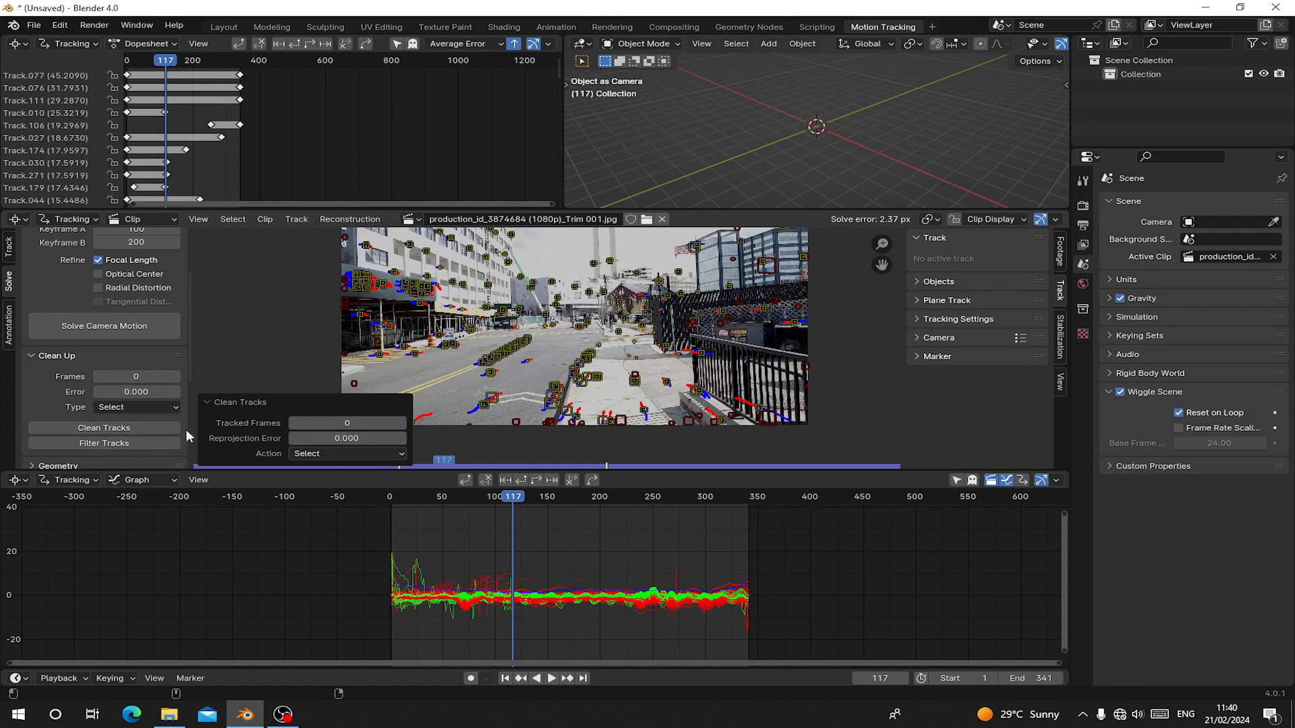
# Try Clean Tracks reprojection error thresholds of 2 and 4 to select the bad tracks.
pyautogui.click(325, 441)
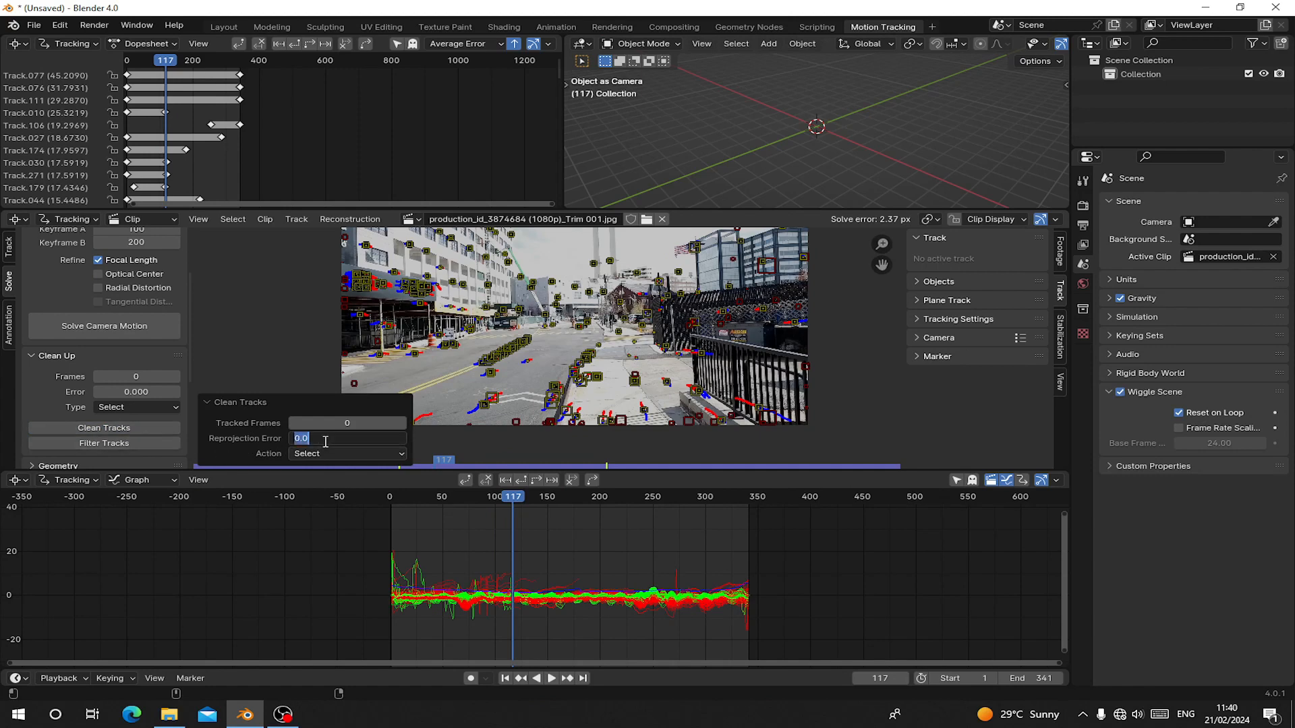
pyautogui.write('2')
pyautogui.press('Return')
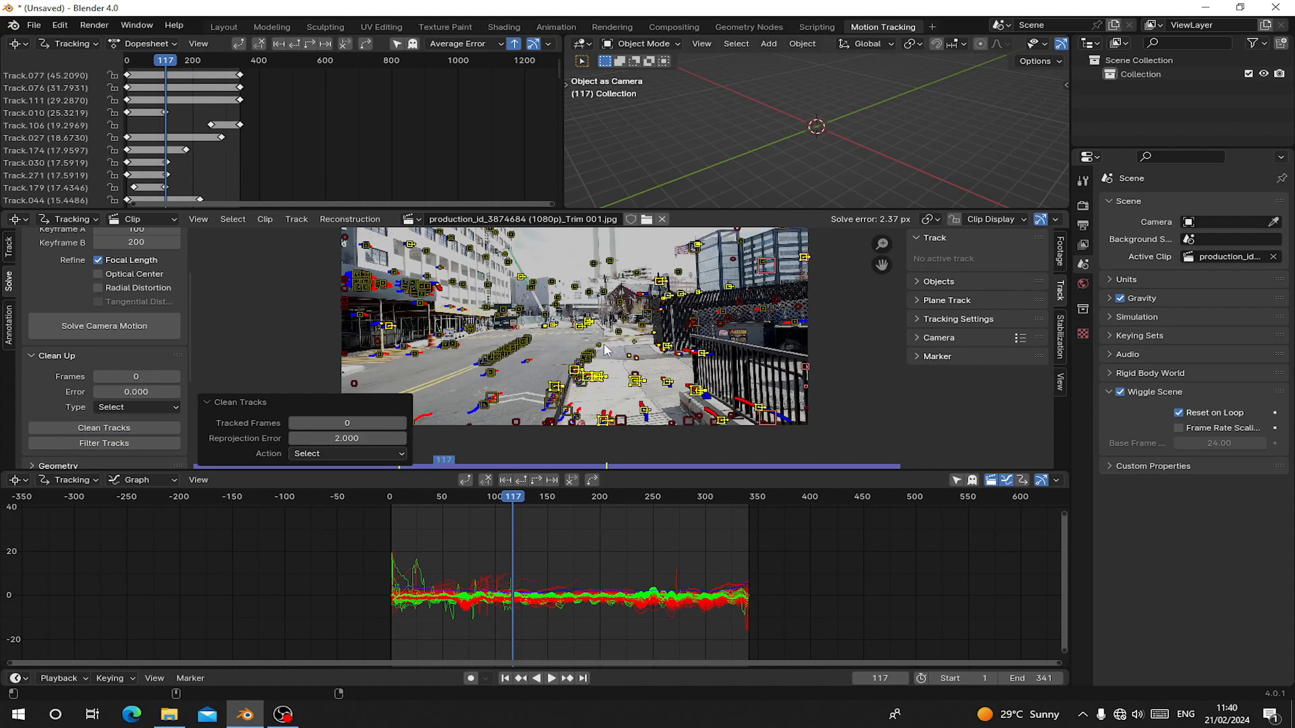
pyautogui.click(347, 439)
pyautogui.write('4')
pyautogui.press('Return')
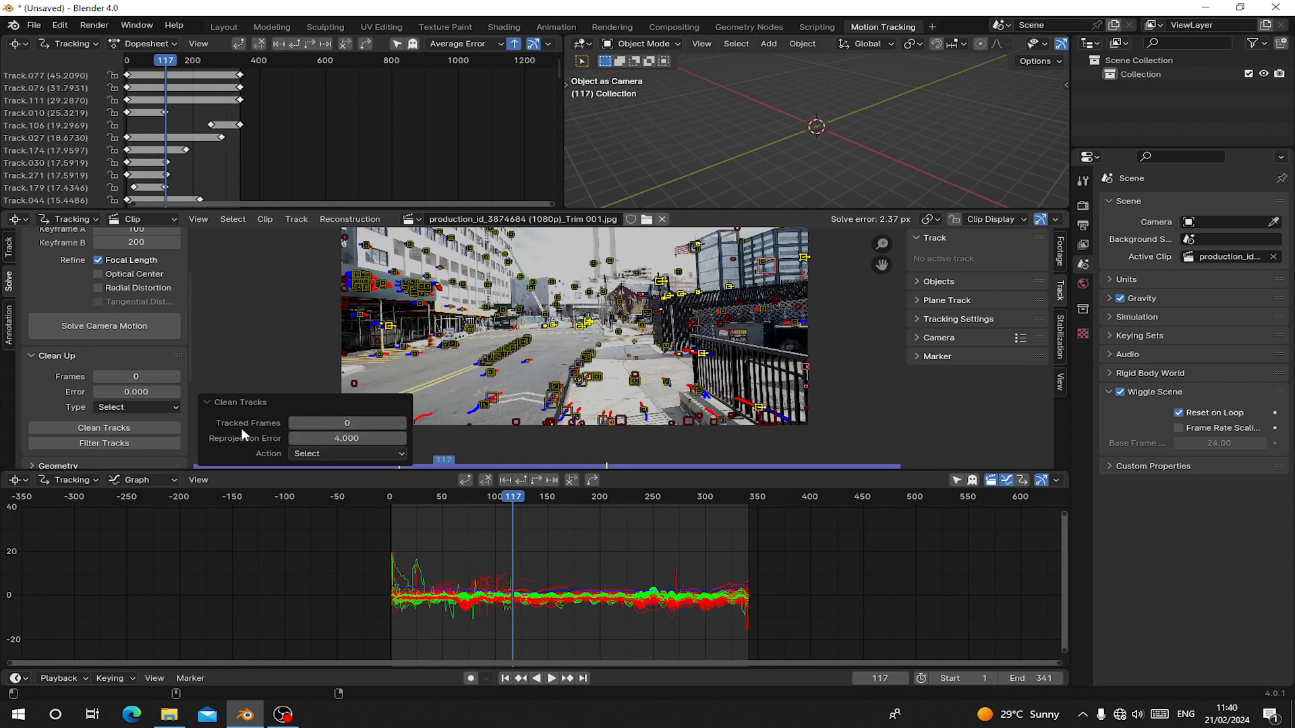
# Clean the tracks with a reprojection error of 5 and the Delete Track action, and re-solve the camera with all markers selected.
pyautogui.click(340, 439)
pyautogui.write('5')
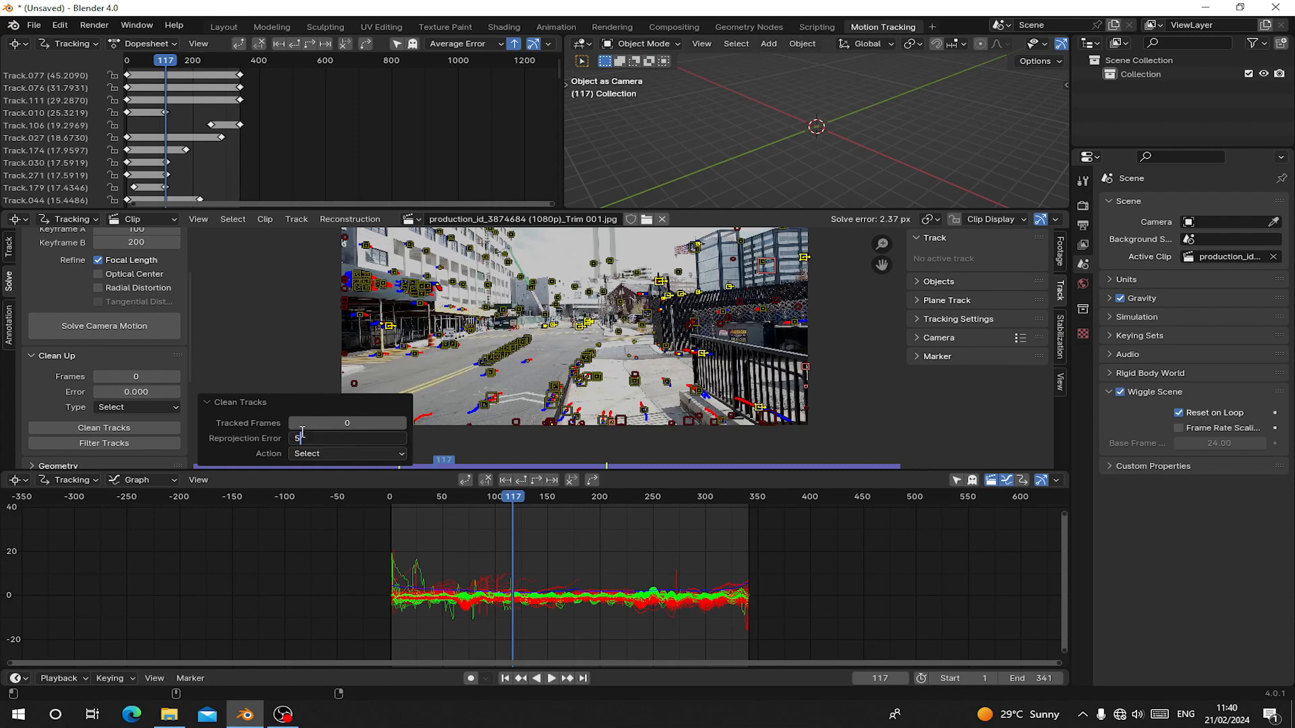
pyautogui.press('Return')
pyautogui.click(307, 454)
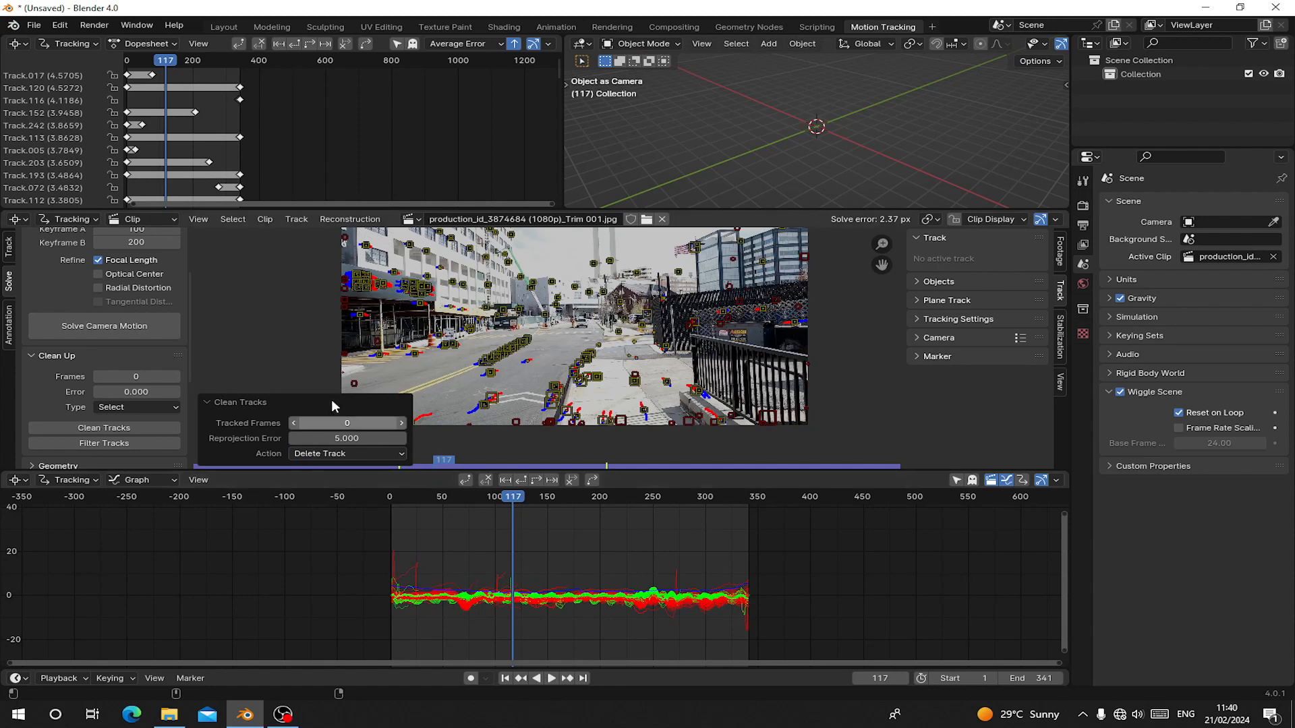
pyautogui.press('a')
pyautogui.click(98, 321)
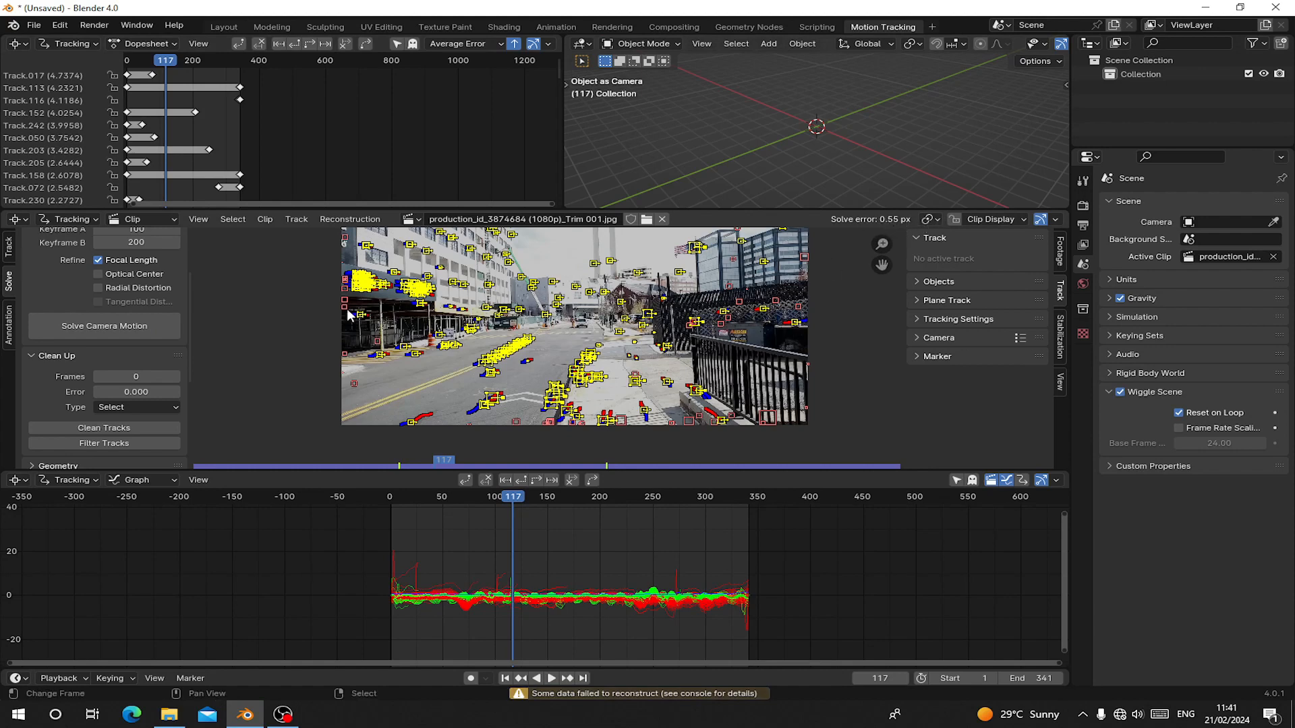
# Run Clean Tracks with a reprojection error of 1.5 and the Delete Track action, and start another camera motion solve.
pyautogui.click(138, 427)
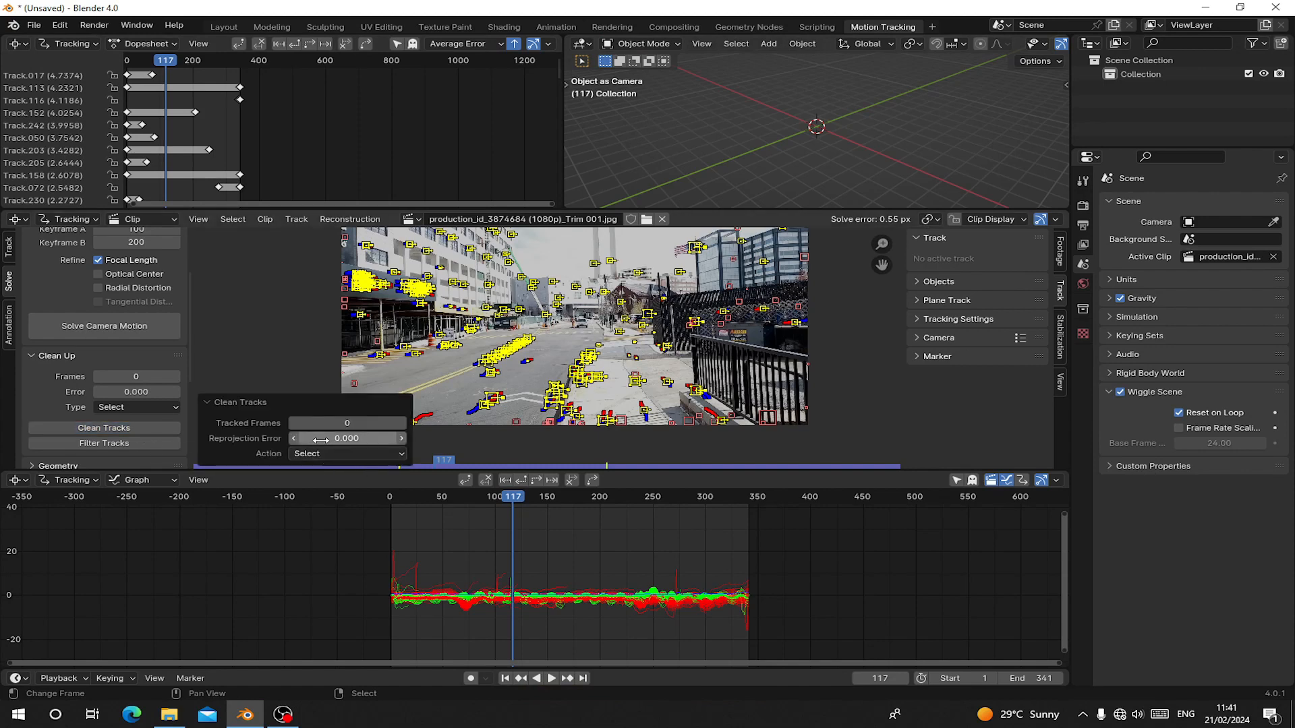
pyautogui.click(373, 392)
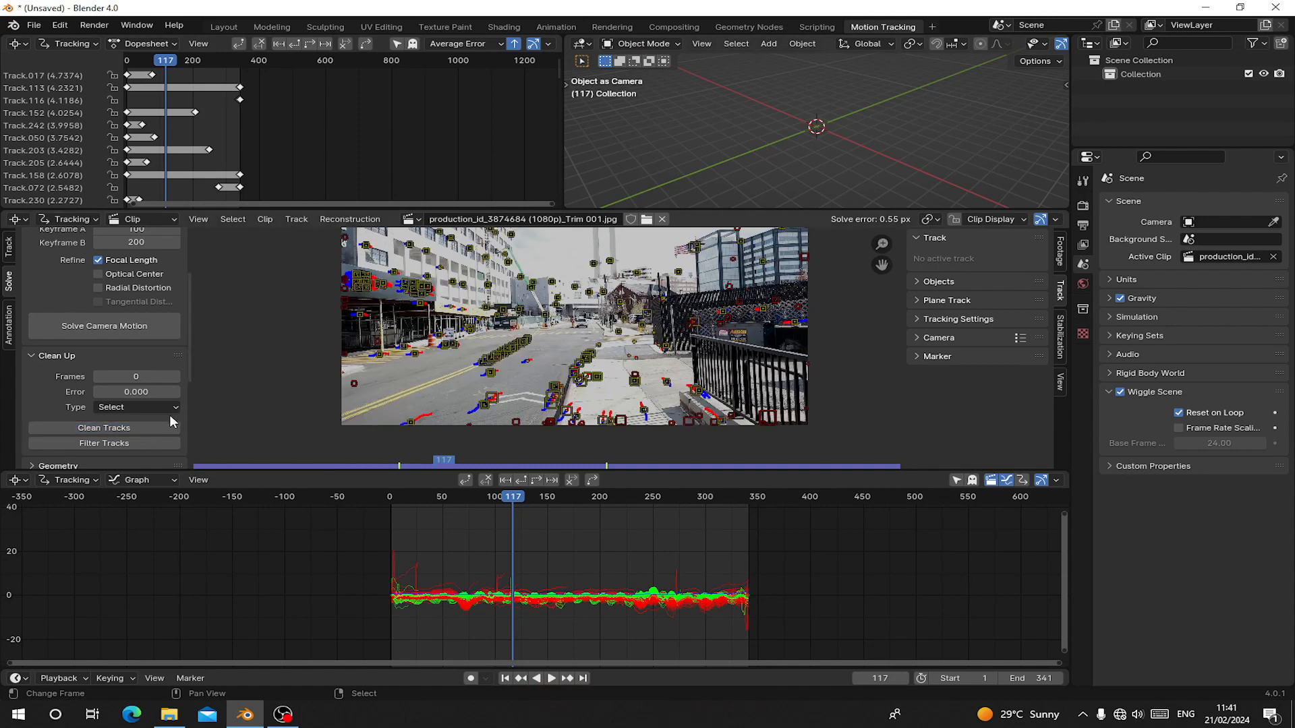
pyautogui.click(108, 427)
pyautogui.click(350, 438)
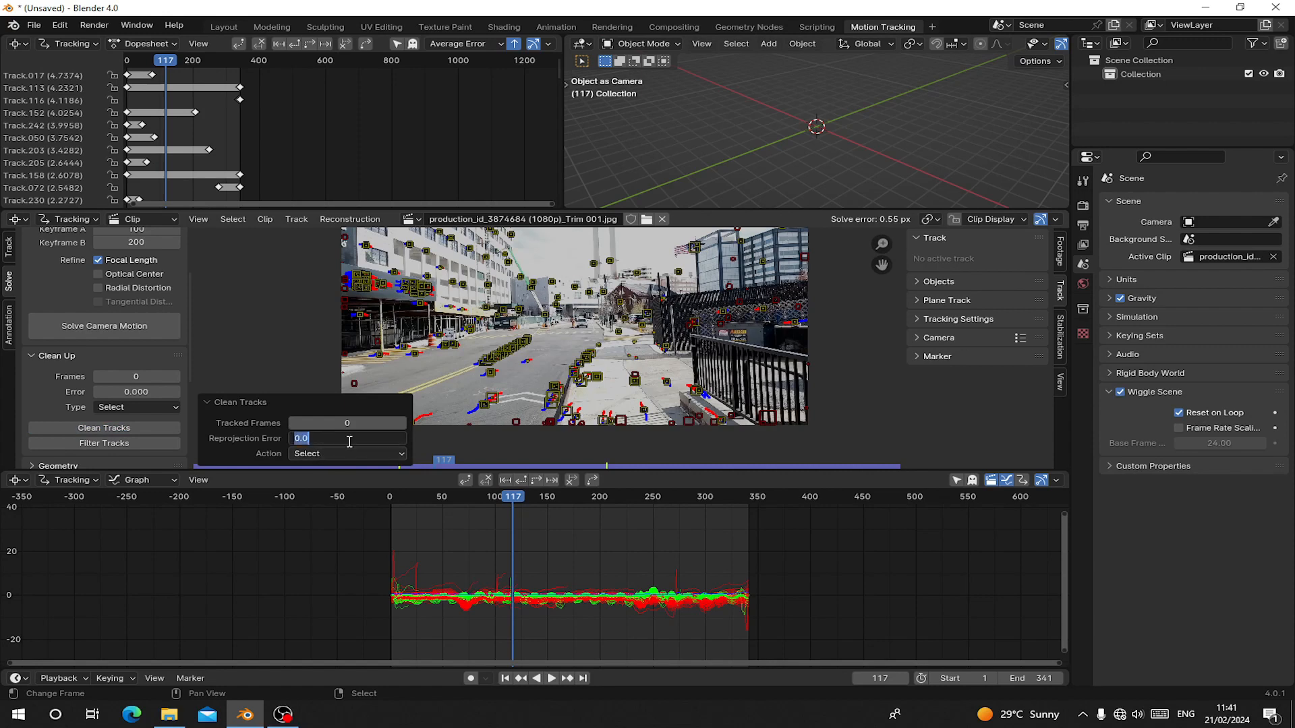
pyautogui.write('1.5')
pyautogui.press('Return')
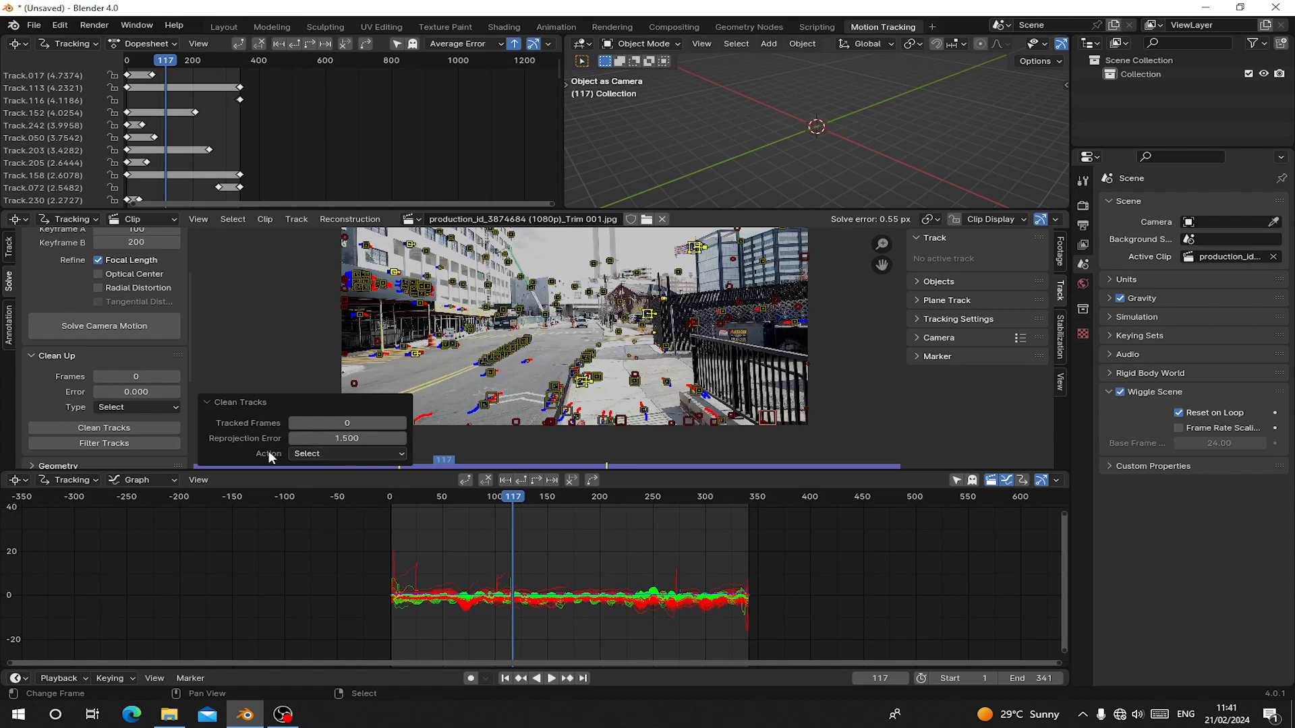
pyautogui.click(310, 453)
pyautogui.click(310, 480)
pyautogui.click(102, 326)
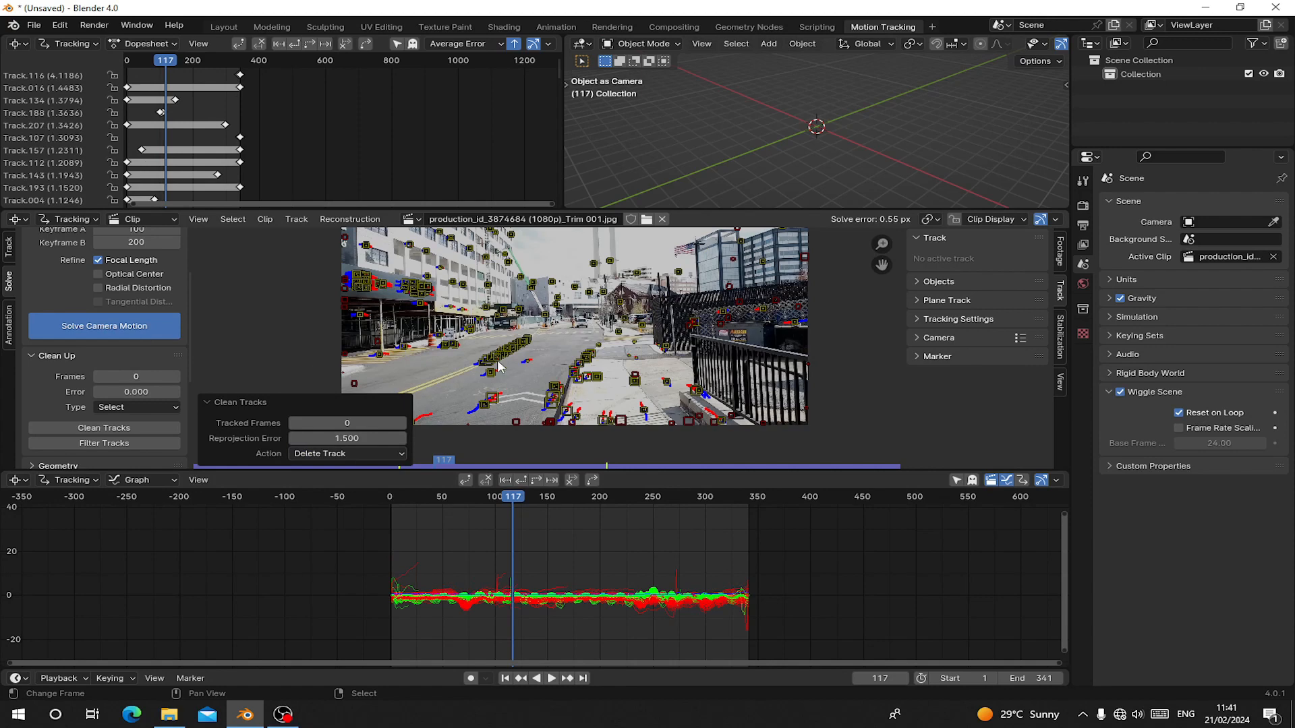
# Run Clean Tracks on the solved footage with a reprojection error of 1.
pyautogui.click(120, 427)
pyautogui.click(344, 440)
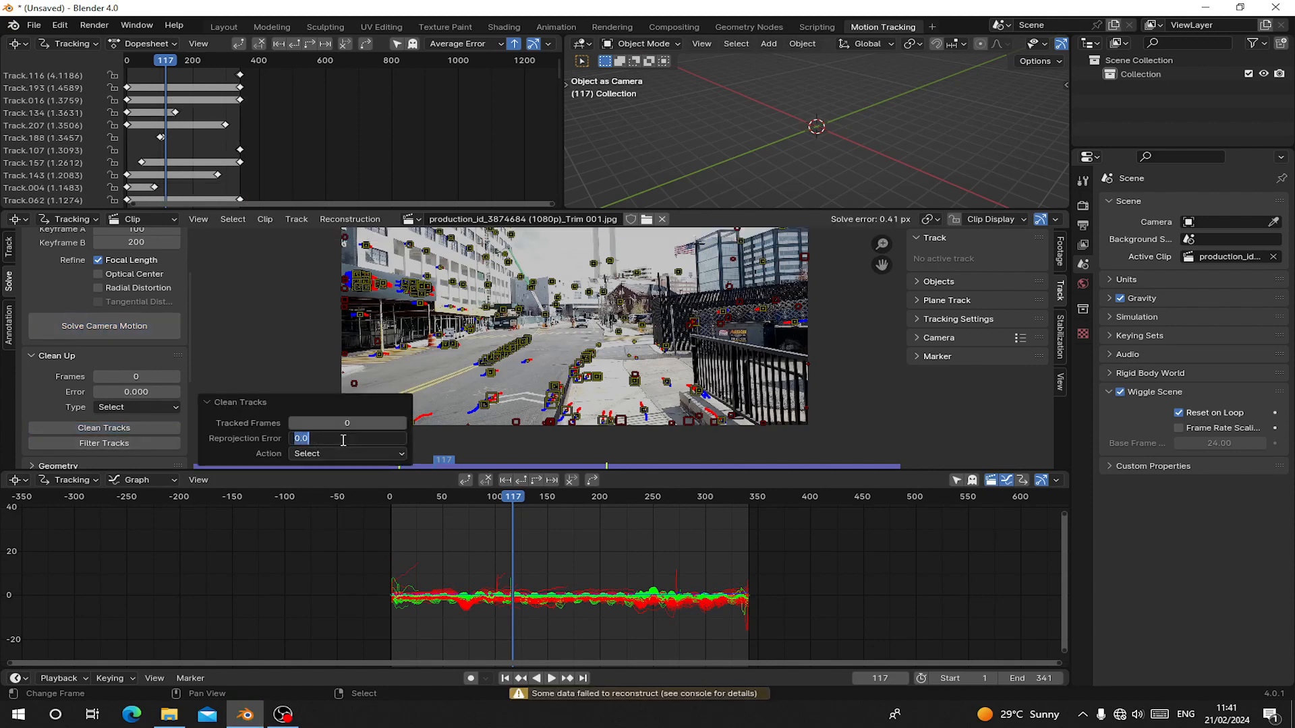
pyautogui.write('1')
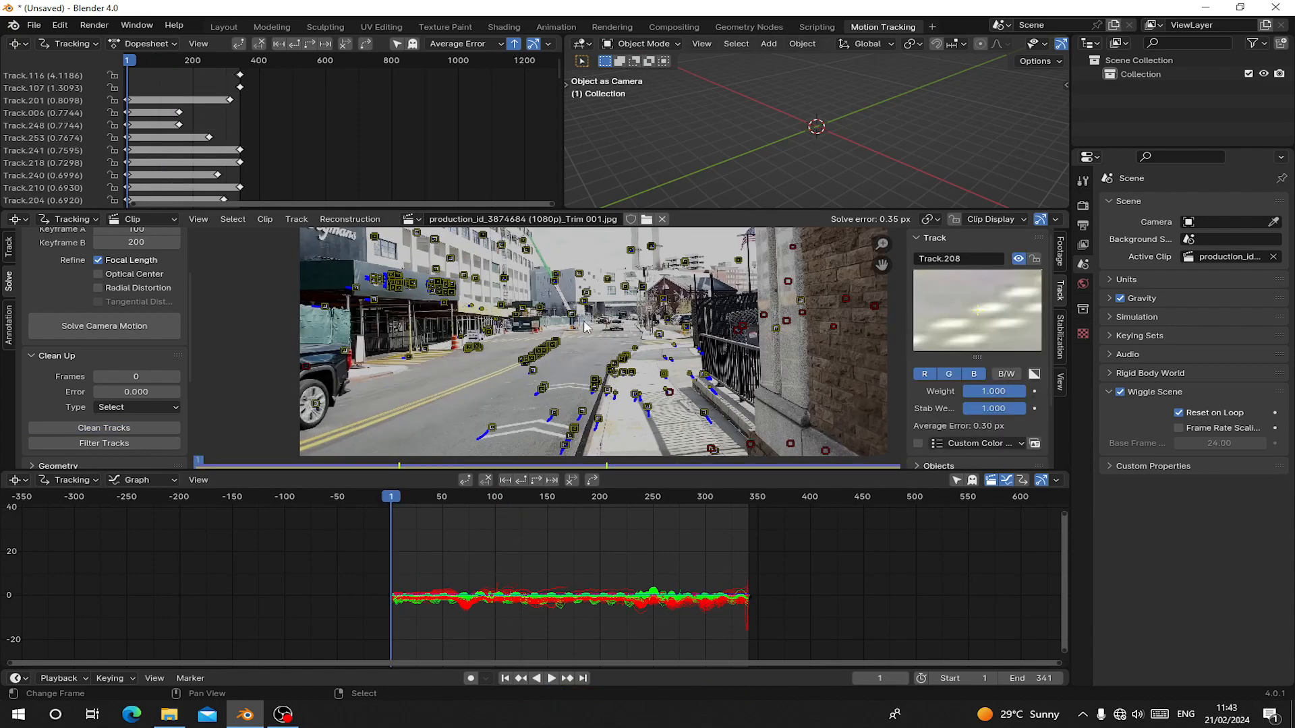
# Return to frame 1 and set up the tracking scene from the solved camera.
pyautogui.moveTo(457, 571); pyautogui.dragTo(447, 572)
pyautogui.hotkey('shift', 'Left')
pyautogui.scroll(-6, 39, 312)
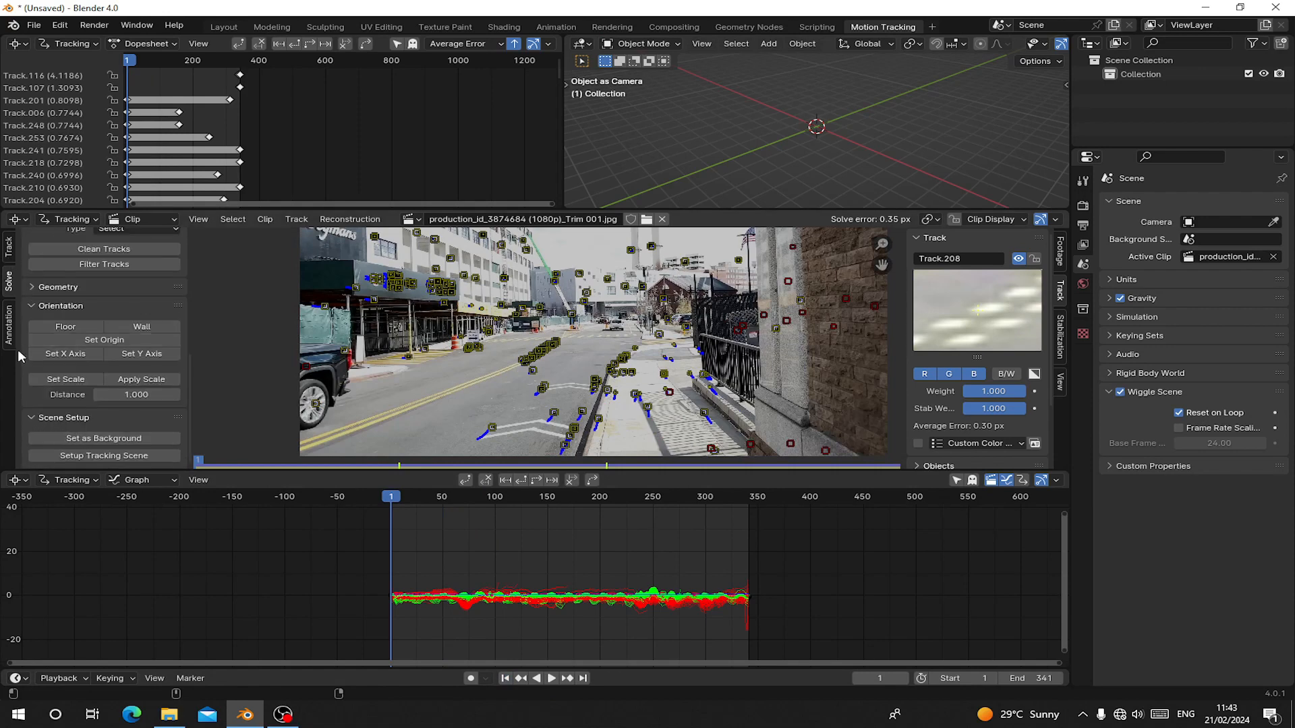
pyautogui.click(102, 455)
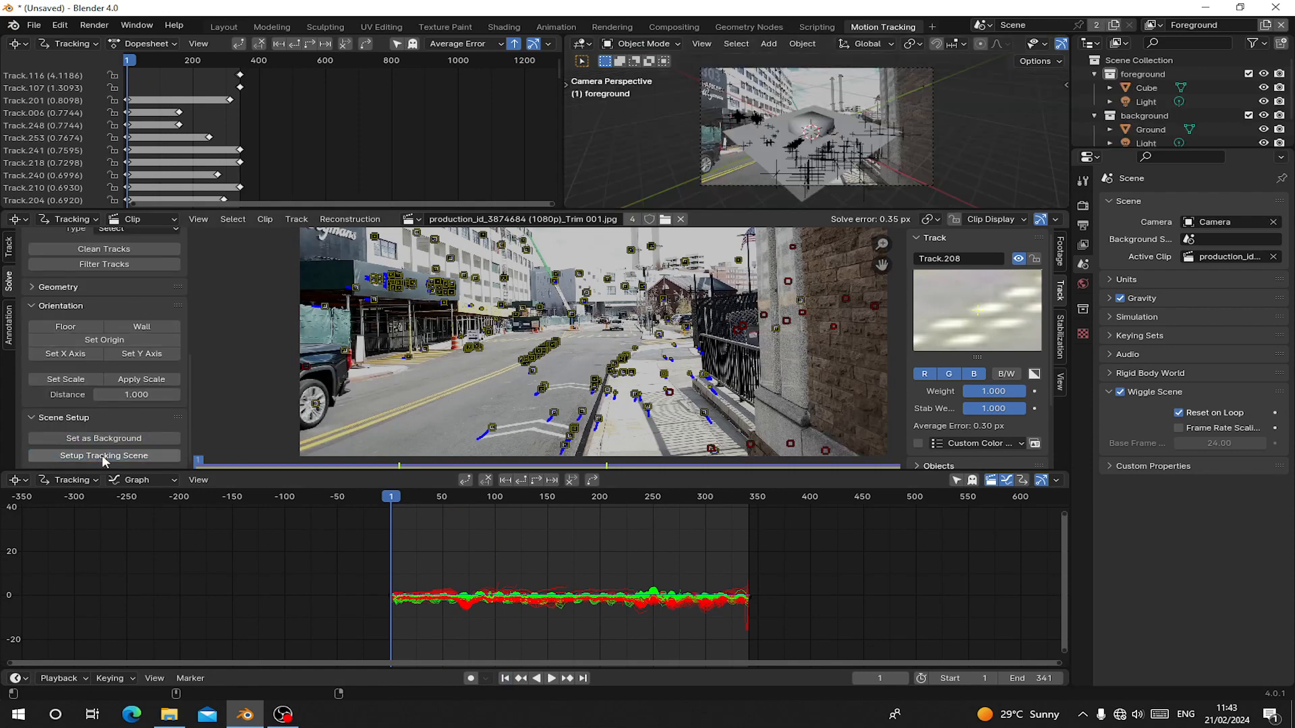
pyautogui.press('Home')
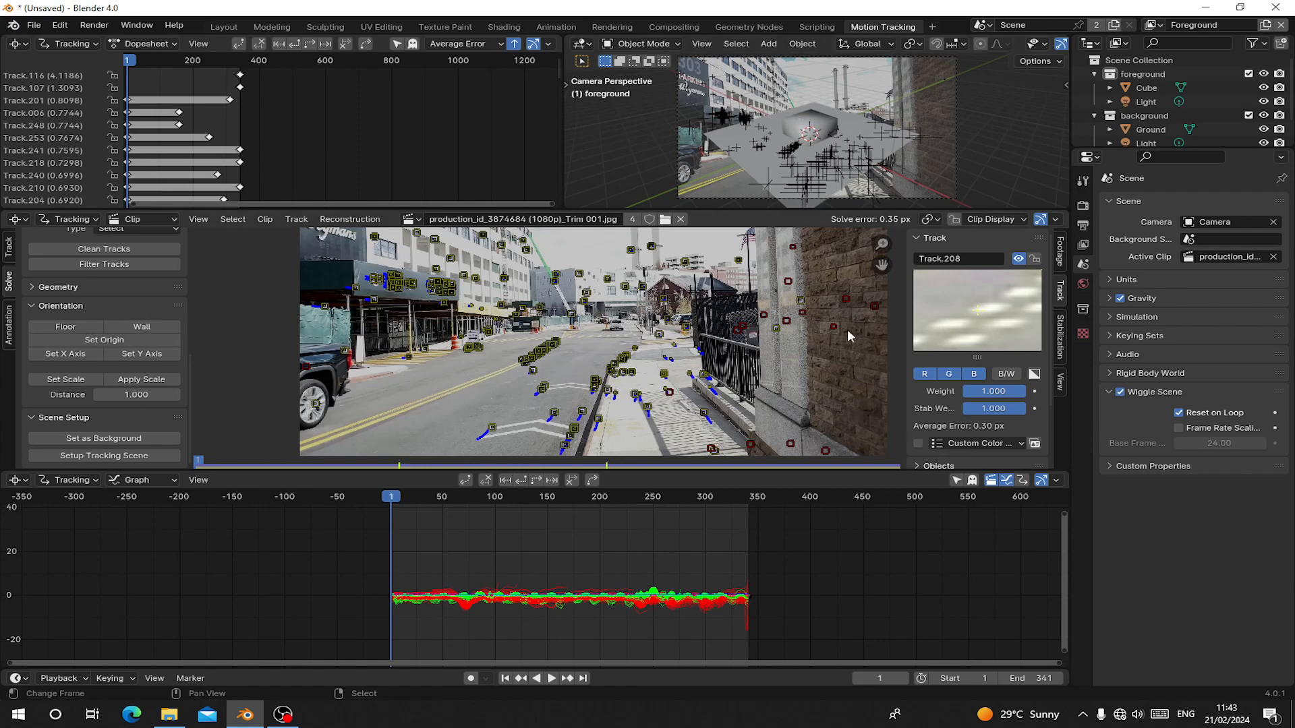
pyautogui.scroll(5, 502, 358)
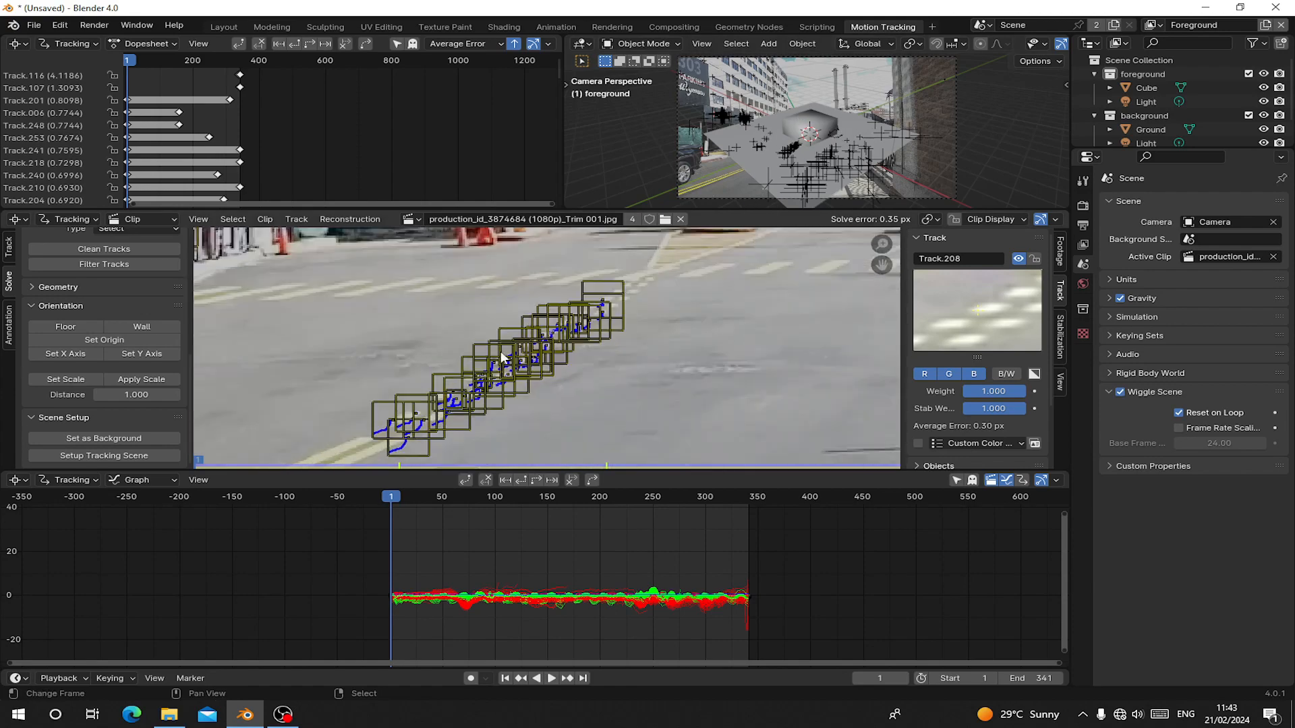
pyautogui.scroll(-4, 502, 357)
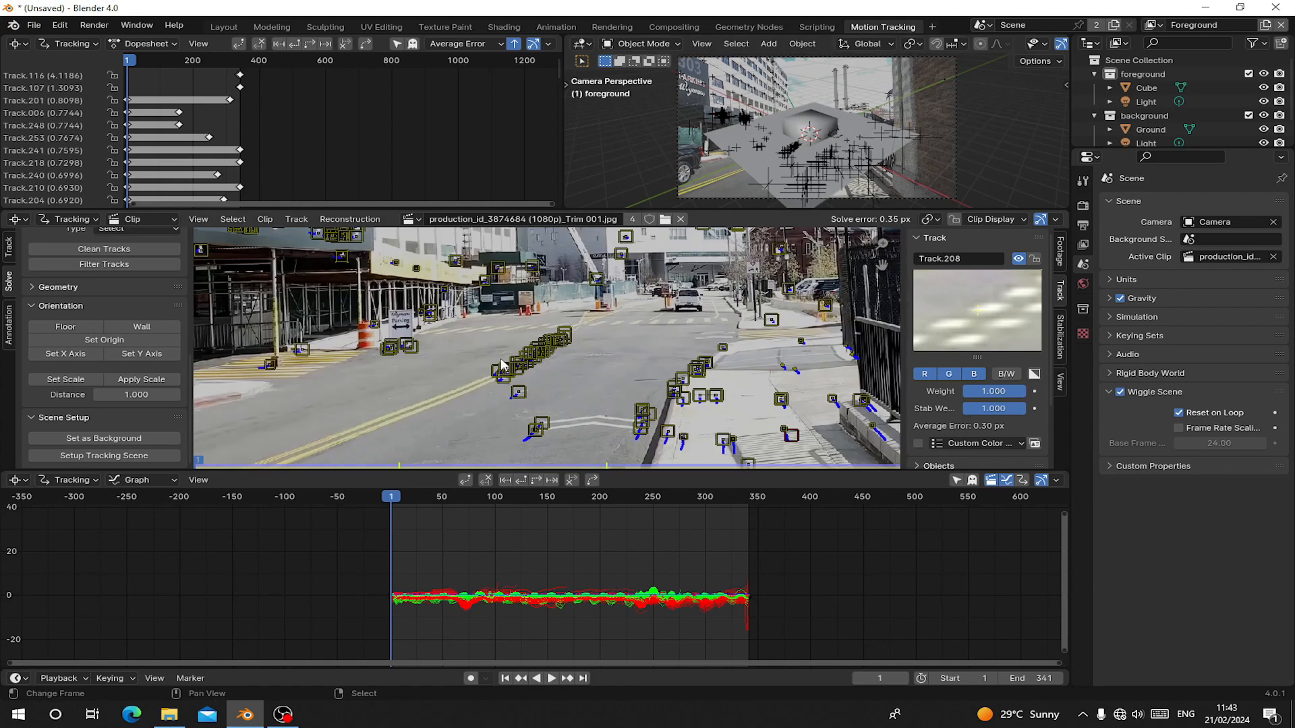
pyautogui.scroll(3, 552, 368)
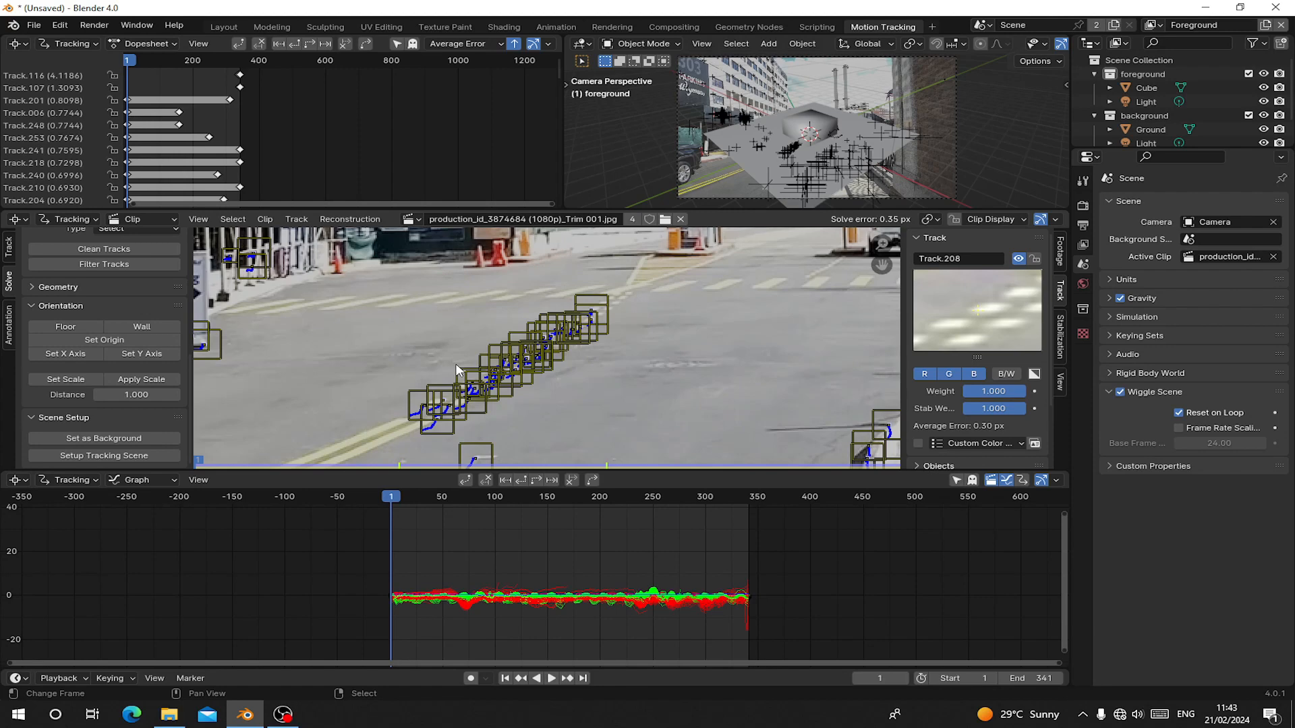
pyautogui.click(457, 370)
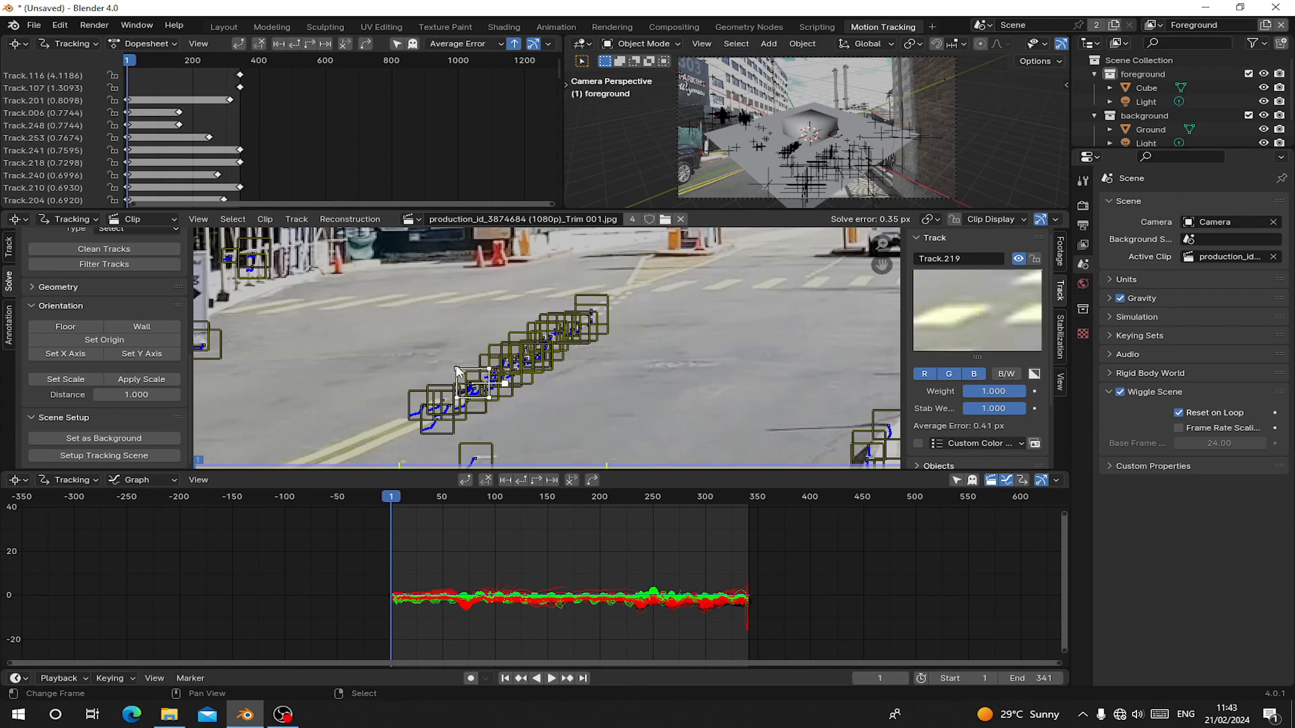
pyautogui.moveTo(620, 429); pyautogui.dragTo(619, 370, button='middle')
pyautogui.scroll(-1, 499, 361)
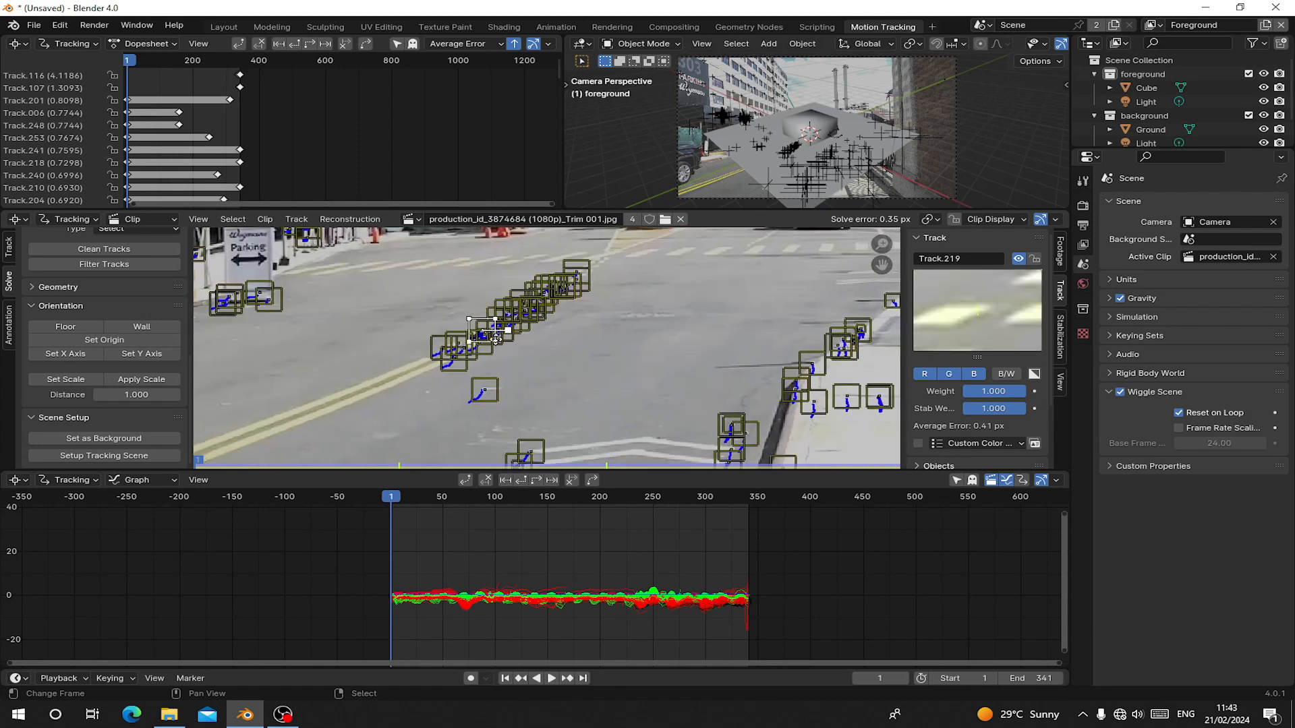
pyautogui.moveTo(483, 384); pyautogui.dragTo(532, 385, button='middle')
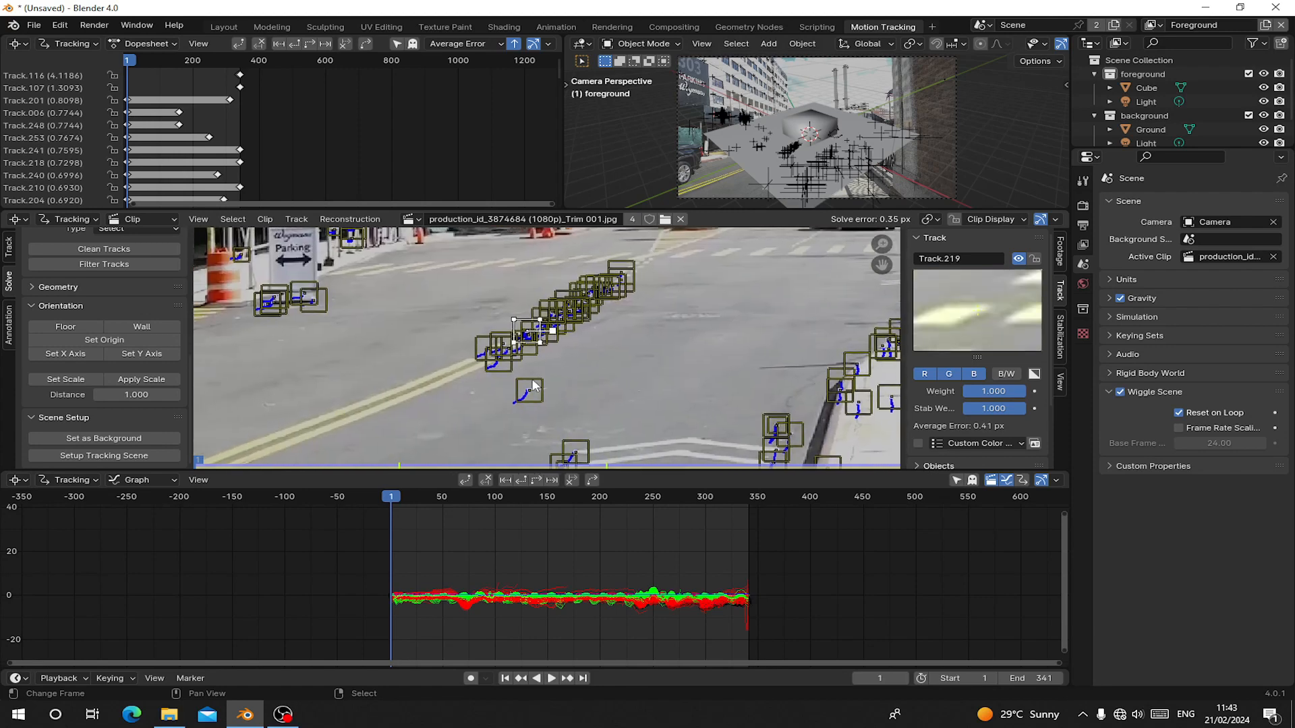
pyautogui.keyDown('shift'); pyautogui.click(533, 396); pyautogui.keyUp('shift')
pyautogui.scroll(-1, 581, 412)
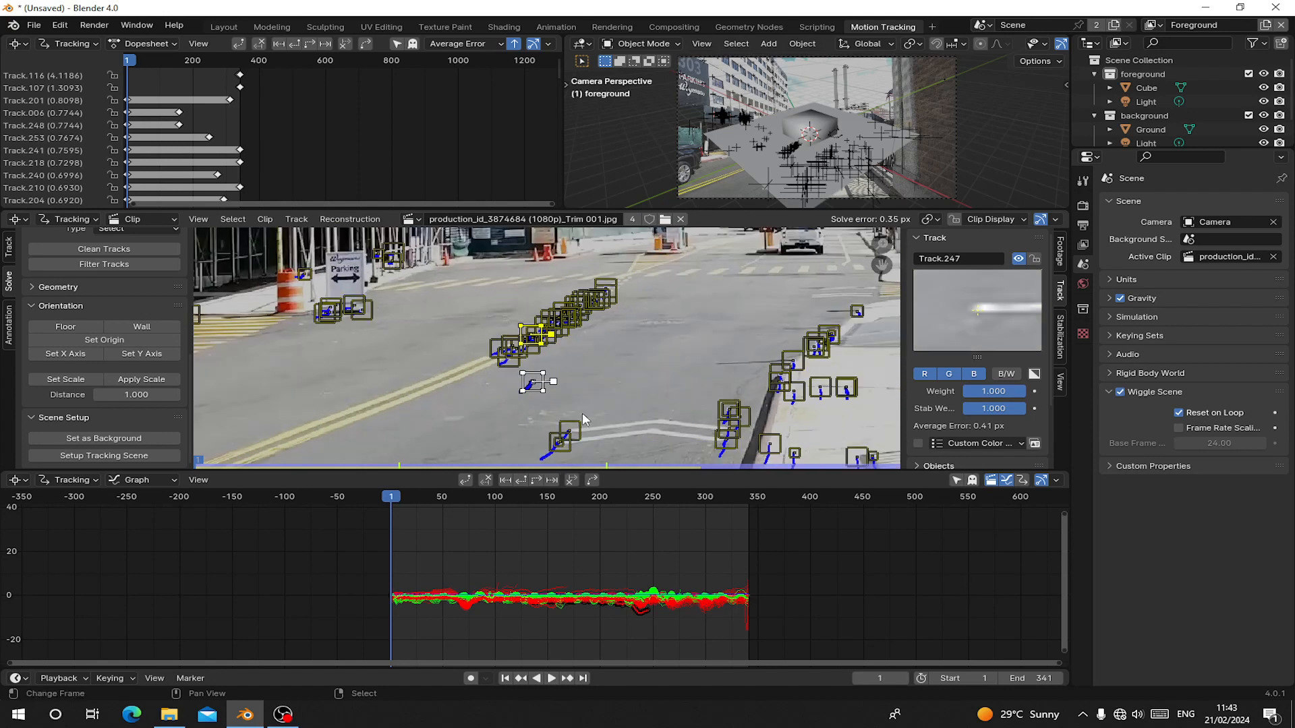
pyautogui.keyDown('shift'); pyautogui.click(580, 430); pyautogui.keyUp('shift')
# Select three road-surface markers, from the yellow lane line's near end to the white chevron, and define them as the floor.
pyautogui.click(495, 367)
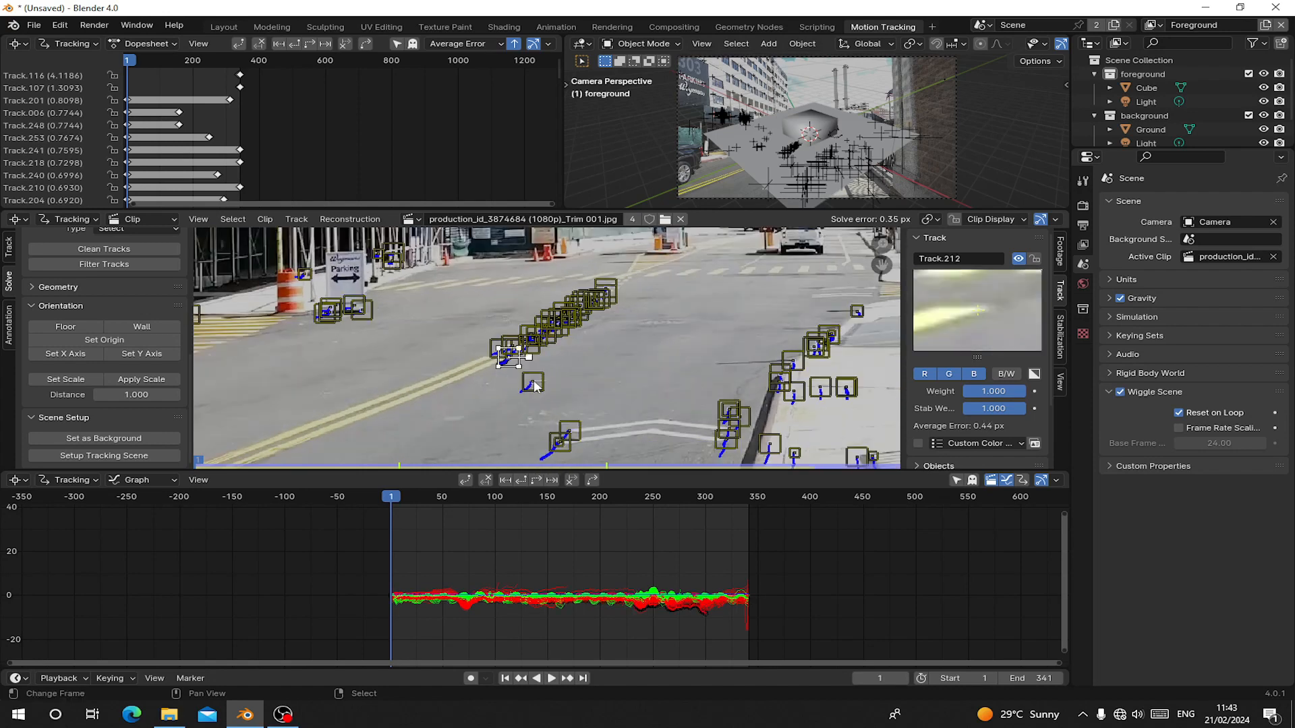
pyautogui.keyDown('shift'); pyautogui.click(533, 381); pyautogui.keyUp('shift')
pyautogui.keyDown('shift'); pyautogui.click(573, 429); pyautogui.keyUp('shift')
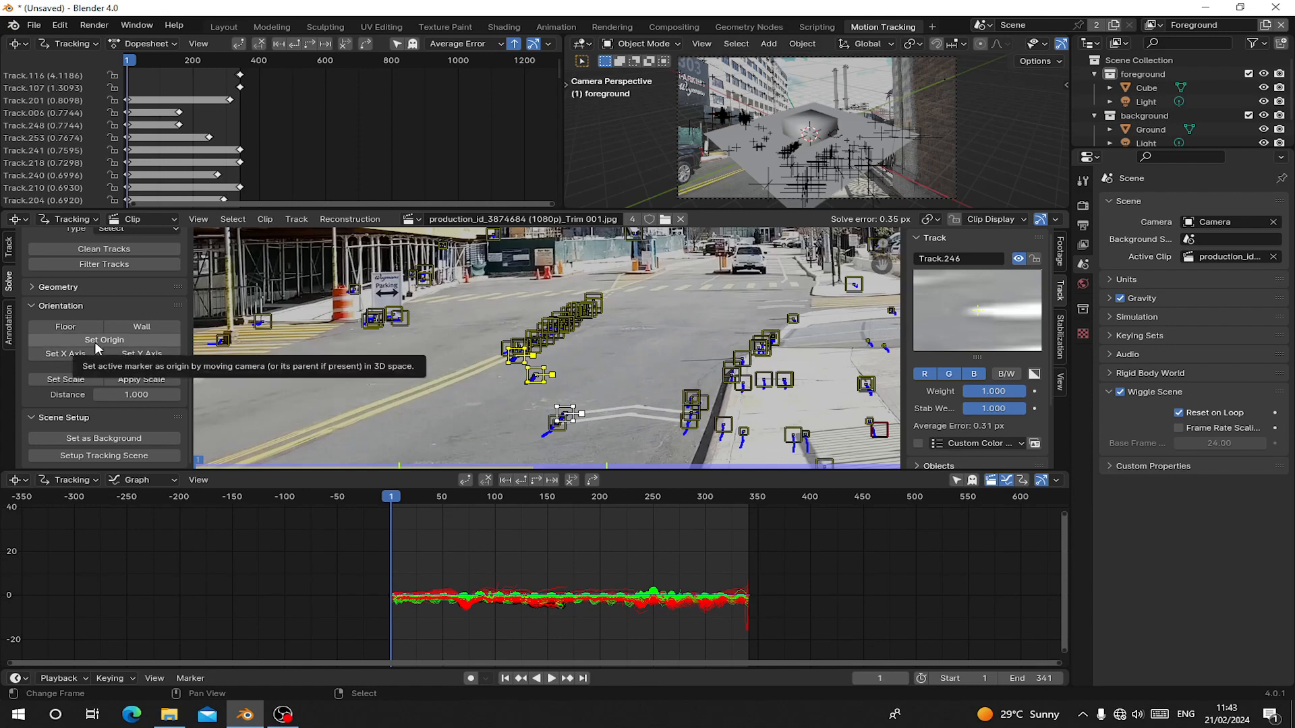
pyautogui.click(78, 326)
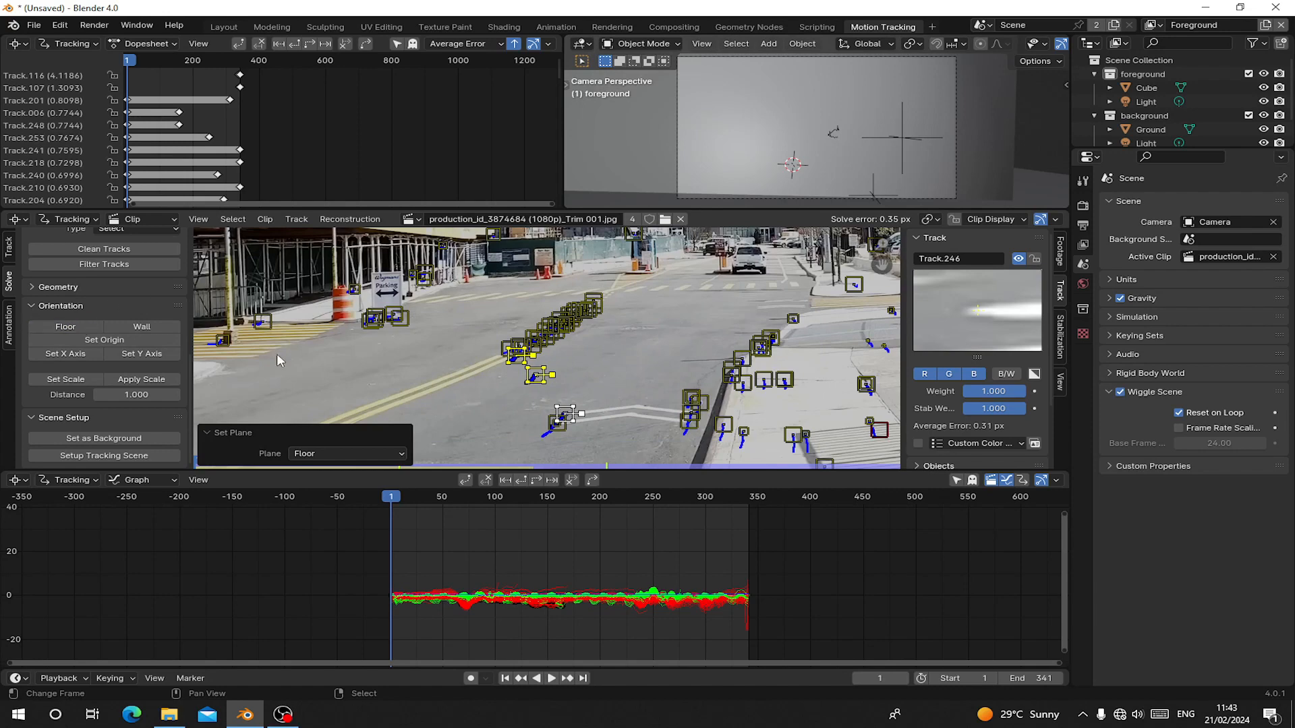
# Set the single road marker between the yellow lane line and the white chevron as the scene origin.
pyautogui.click(516, 375)
pyautogui.click(535, 376)
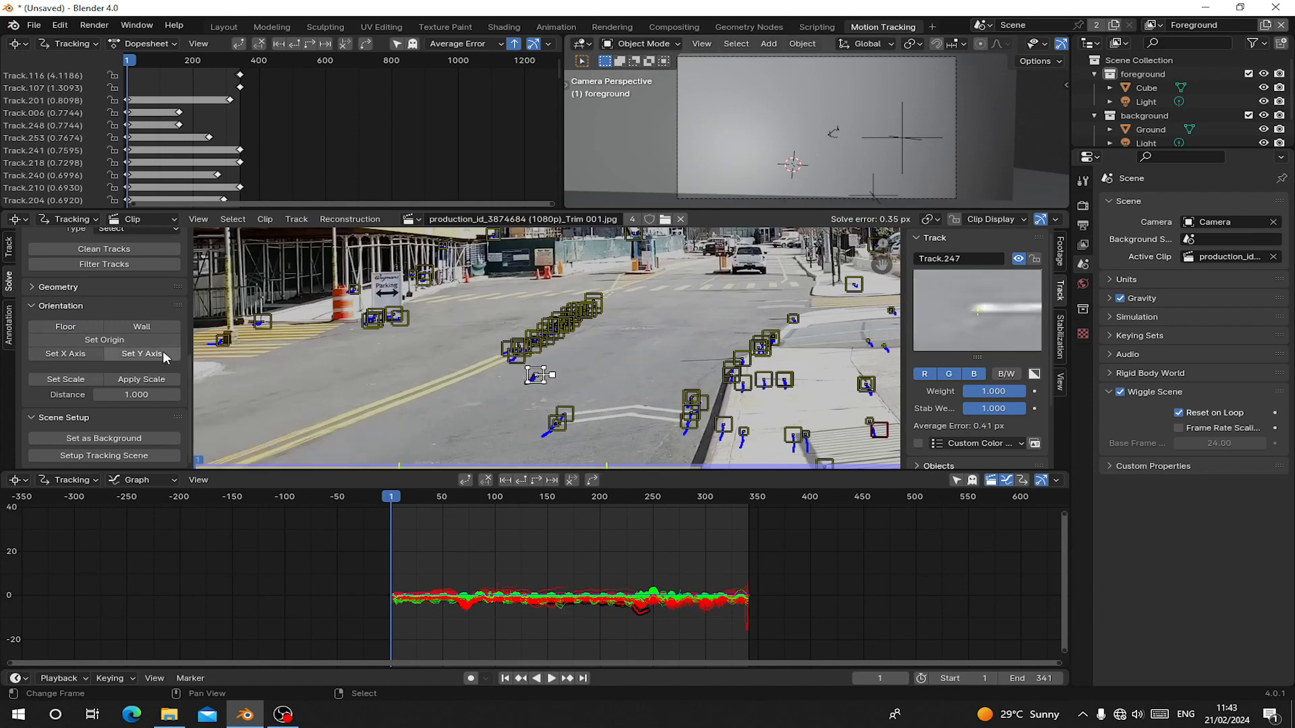
pyautogui.click(104, 340)
# Scale the cube and ground plane together down to about 0.108 and scrub the footage to frame 48.
pyautogui.scroll(-2, 751, 127)
pyautogui.scroll(1, 897, 127)
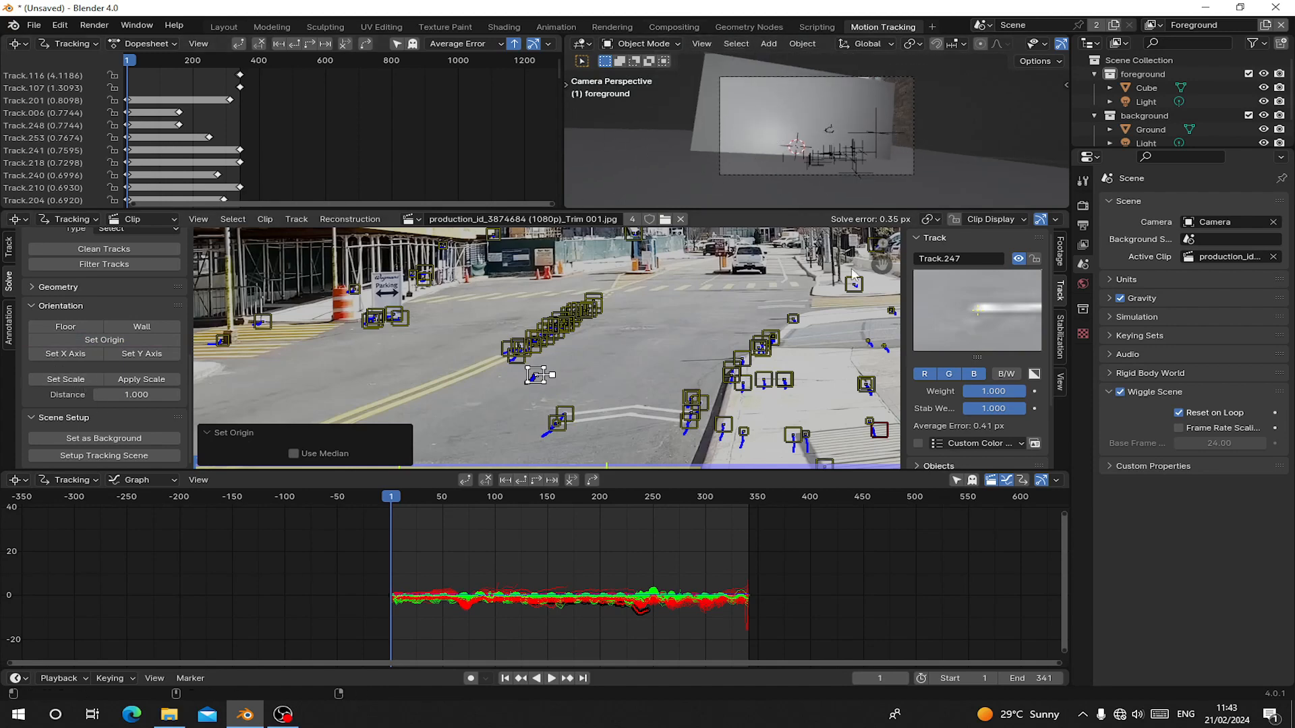
pyautogui.rightClick(711, 193)
pyautogui.keyDown('shift'); pyautogui.rightClick(775, 130); pyautogui.keyUp('shift')
pyautogui.press('s')
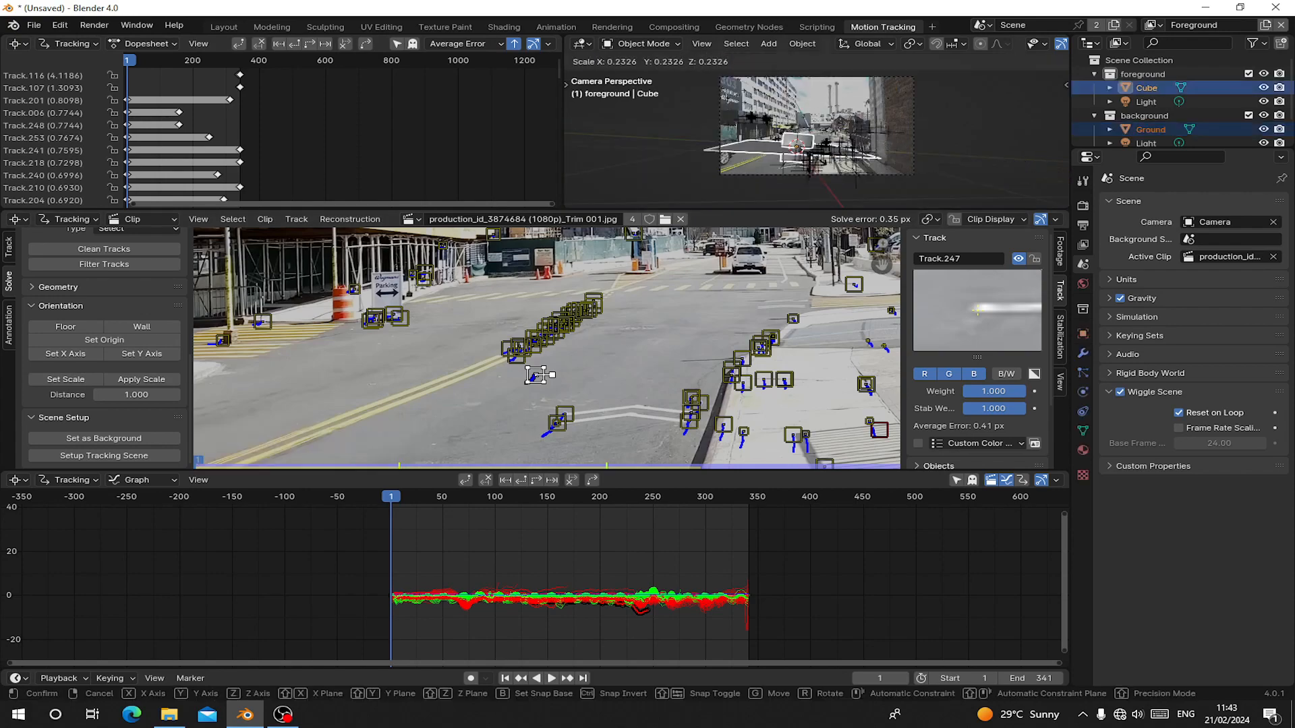
pyautogui.click(806, 153)
pyautogui.scroll(3, 807, 153)
pyautogui.moveTo(408, 522); pyautogui.dragTo(440, 543)
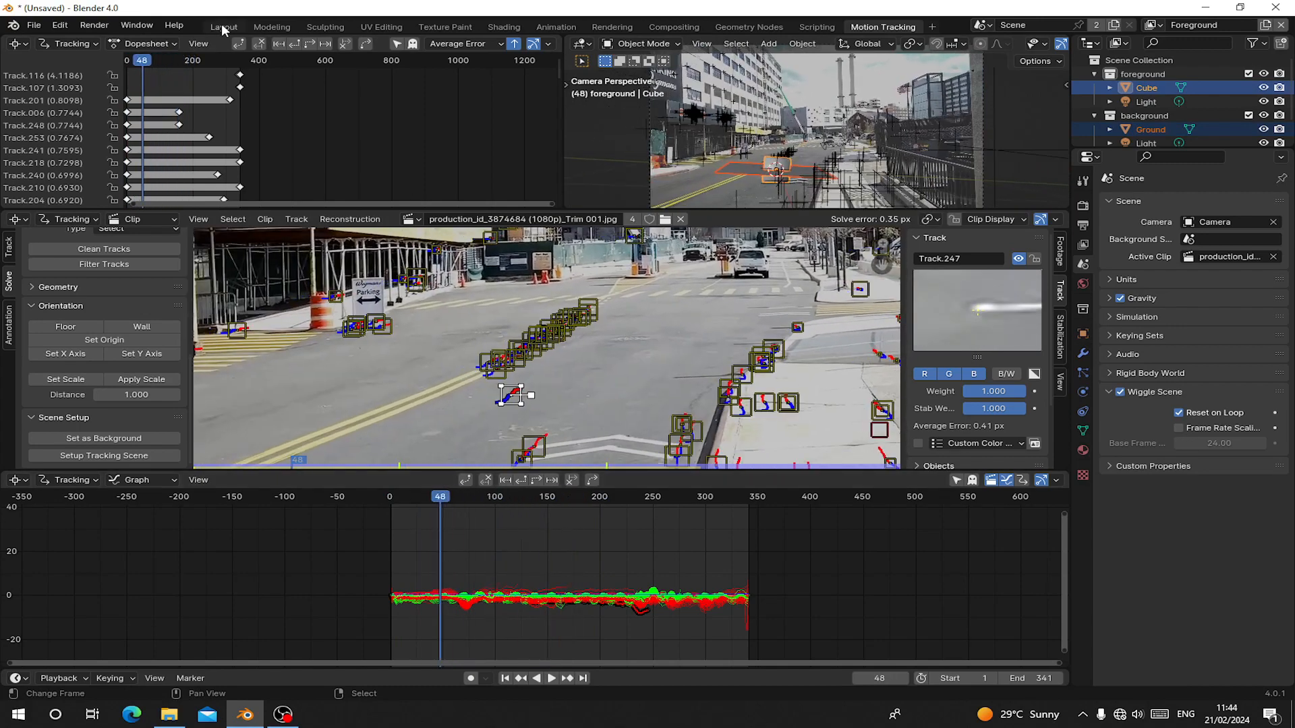
# Switch to the Layout workspace, look through the tracked camera and make the timeline taller.
pyautogui.click(223, 27)
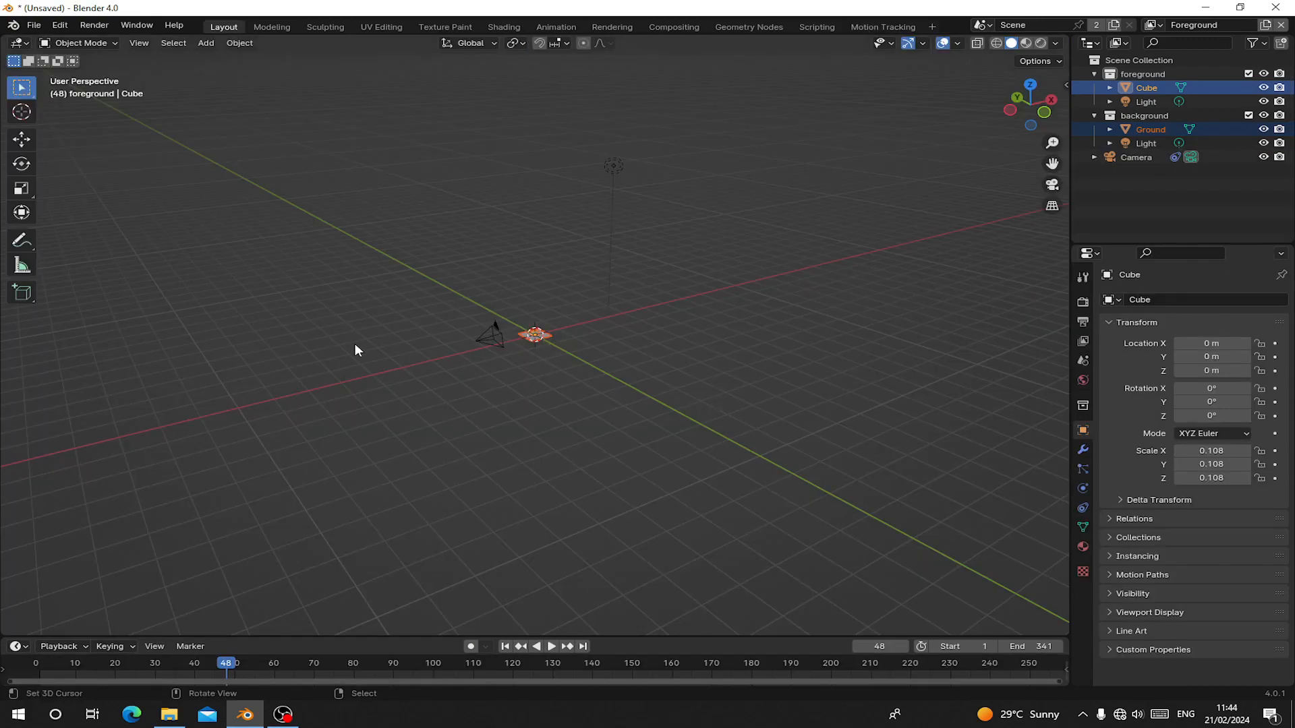
pyautogui.press('KP_0')
pyautogui.scroll(4, 337, 337)
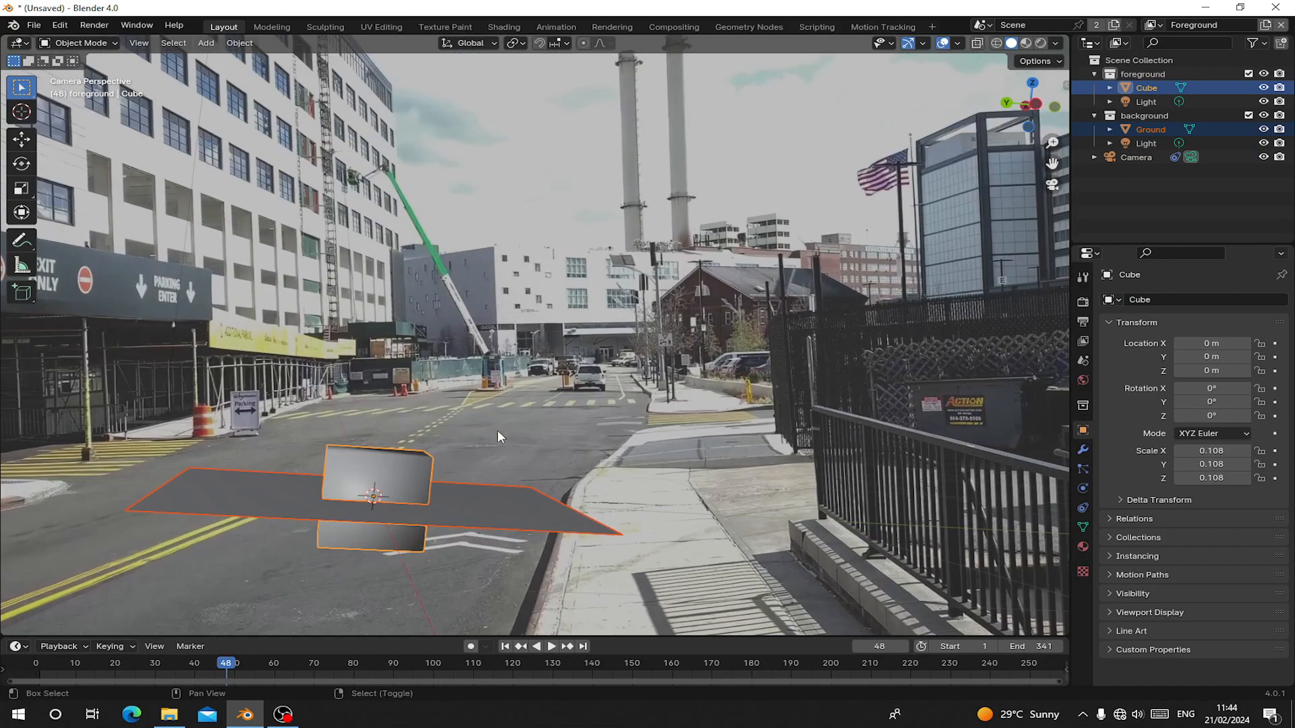
pyautogui.keyDown('shift'); pyautogui.moveTo(497, 430); pyautogui.dragTo(525, 355, button='middle'); pyautogui.keyUp('shift')
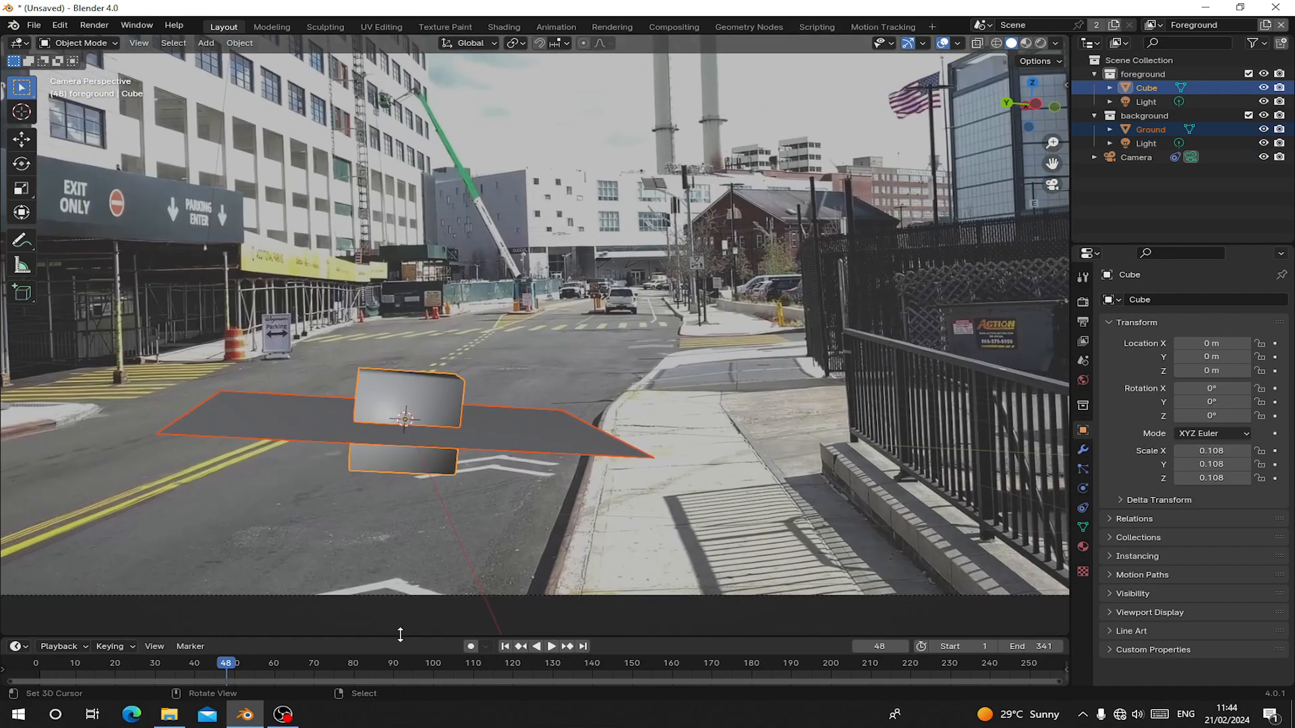
pyautogui.moveTo(400, 634); pyautogui.dragTo(400, 533)
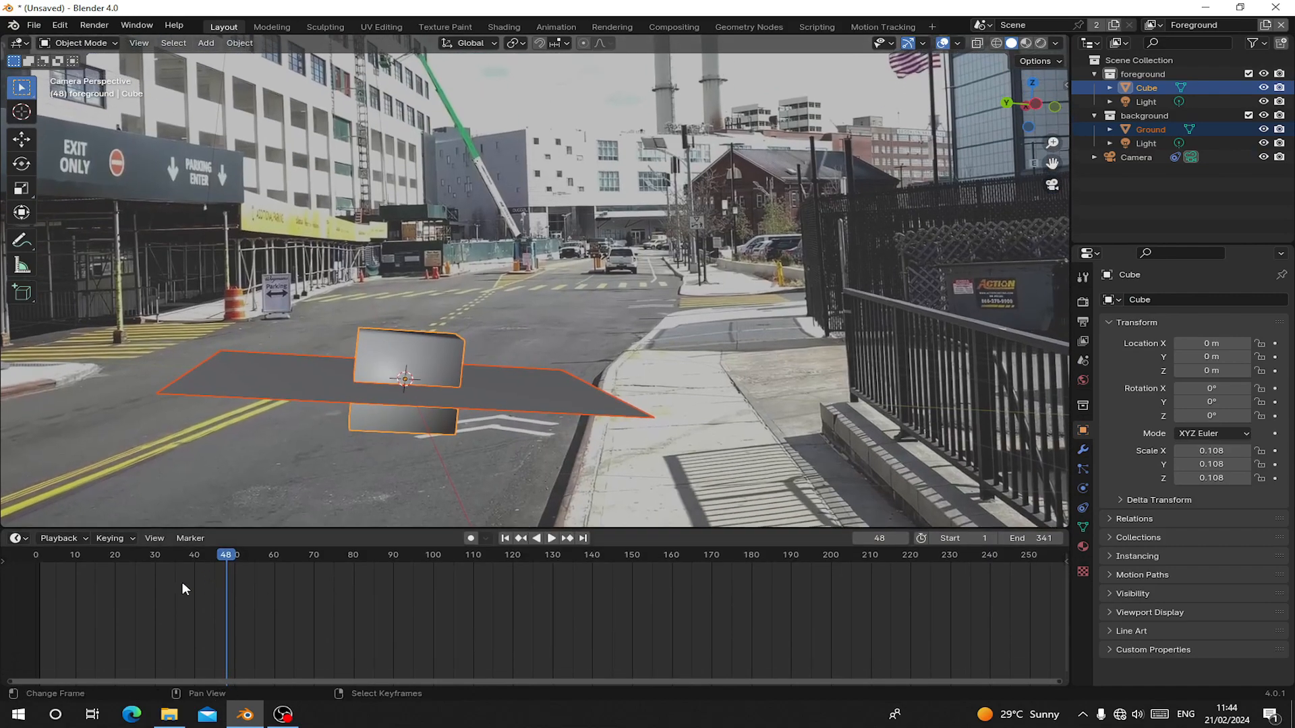
# Play and scrub the footage to check how the cube and ground plane stick to the road, finishing at frame 1.
pyautogui.click(51, 568)
pyautogui.press('space')
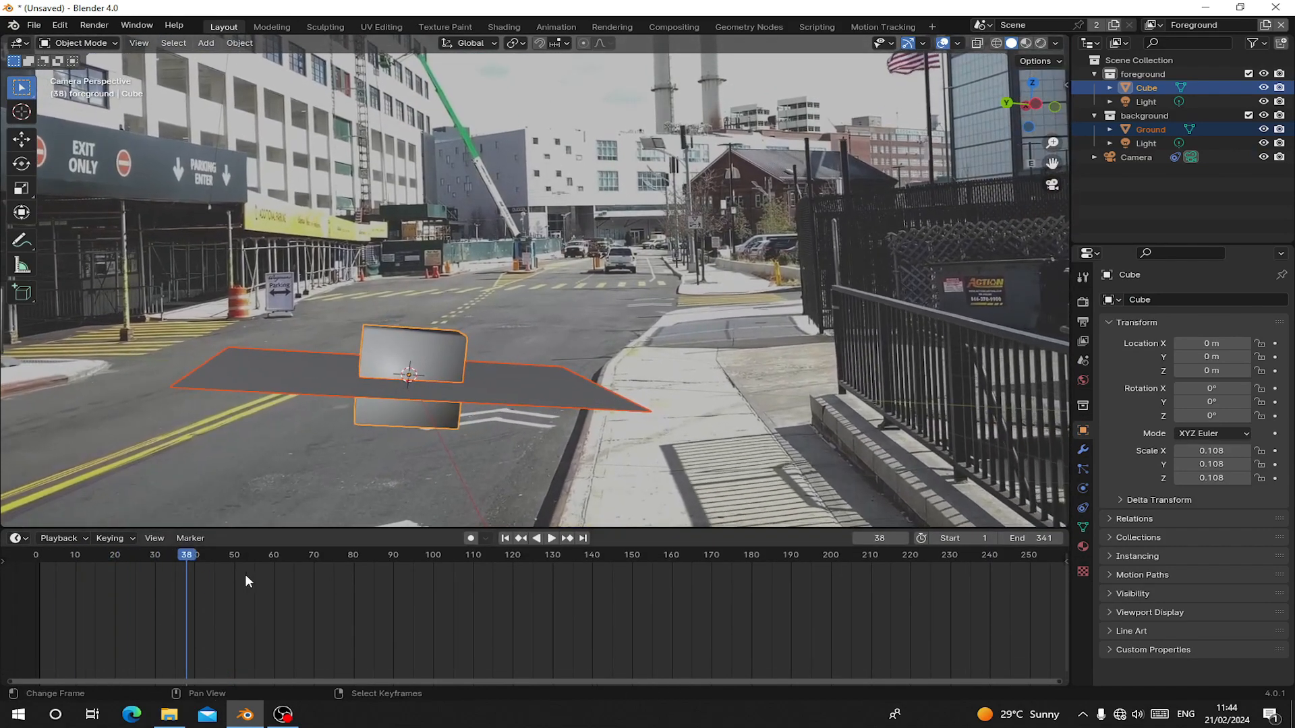
pyautogui.press('space')
pyautogui.click(437, 594)
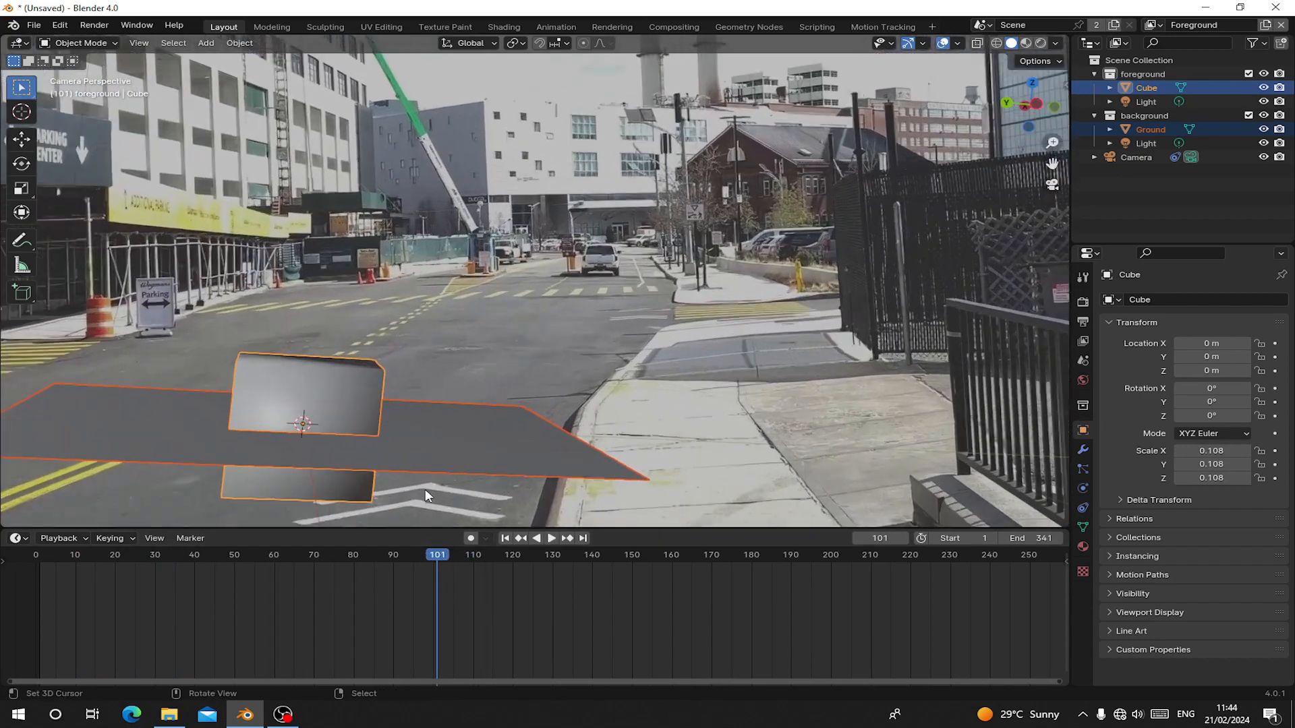
pyautogui.keyDown('shift'); pyautogui.moveTo(425, 492); pyautogui.dragTo(734, 301, button='middle'); pyautogui.keyUp('shift')
pyautogui.scroll(3, 734, 301)
pyautogui.click(238, 621)
pyautogui.press('space')
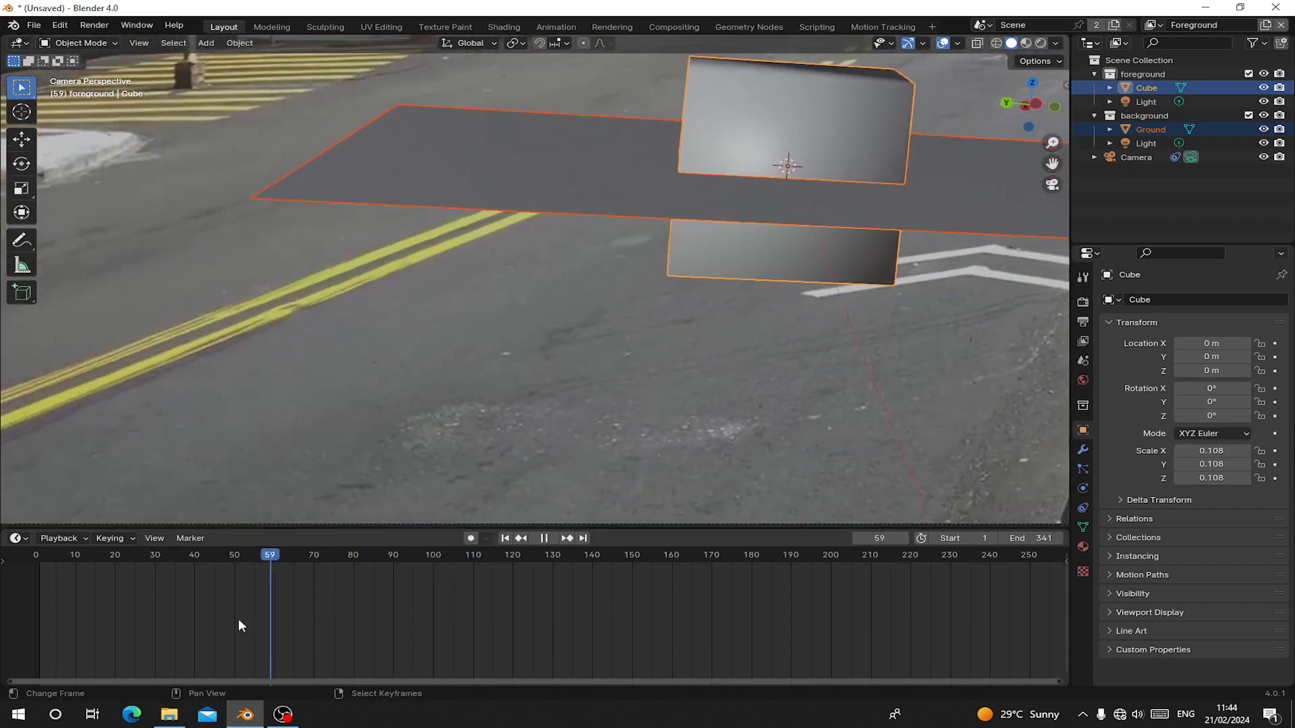
pyautogui.moveTo(239, 620); pyautogui.dragTo(440, 624)
pyautogui.scroll(-3, 430, 627)
pyautogui.press('Escape')
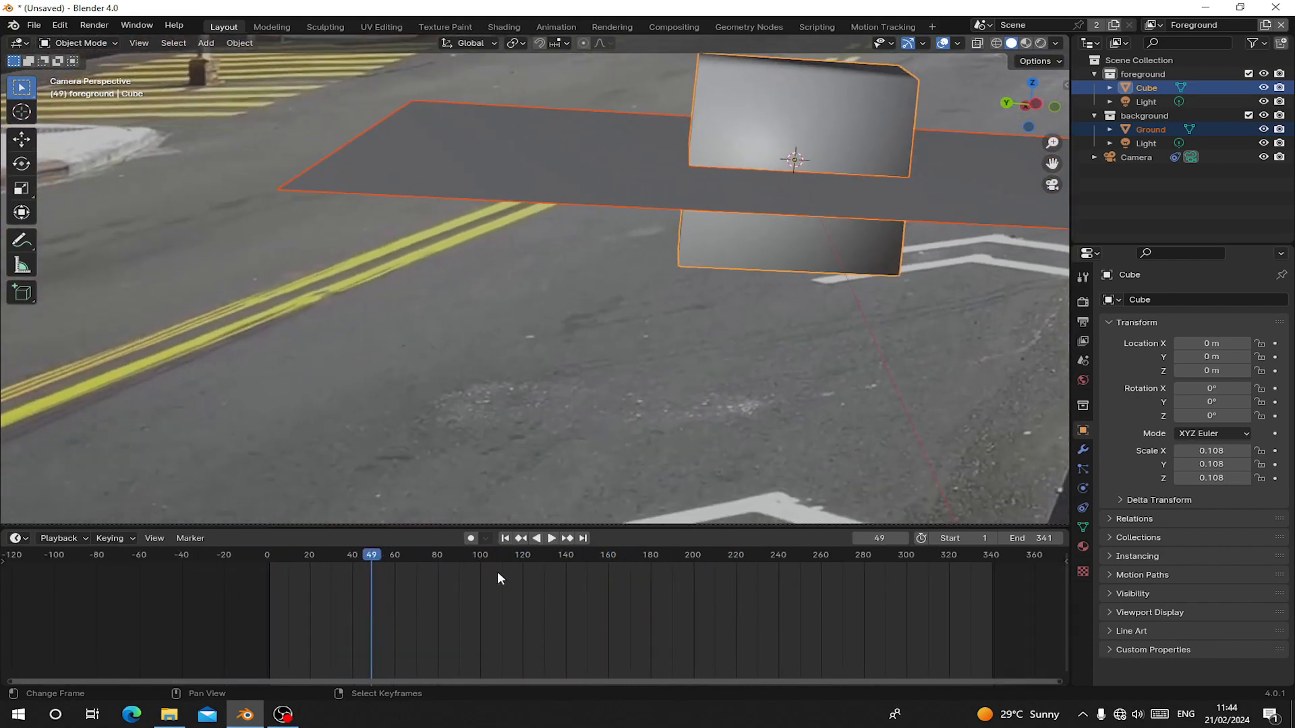
pyautogui.click(506, 539)
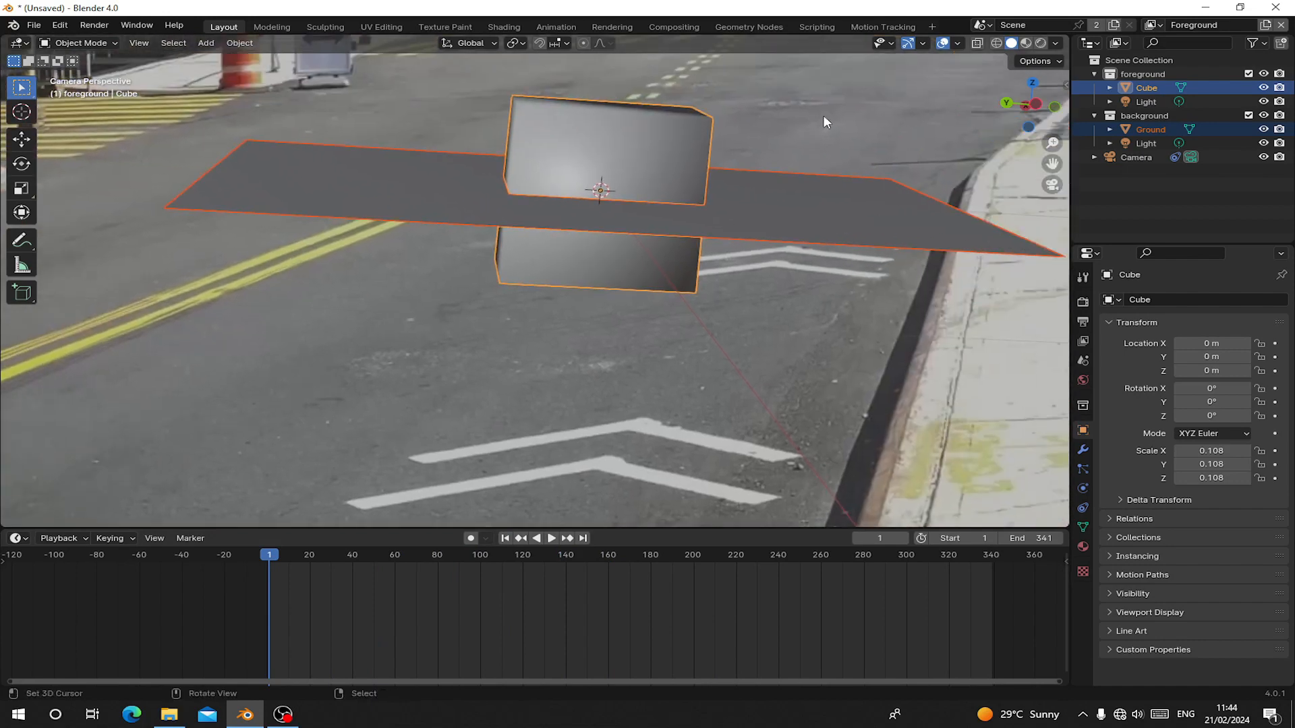
# Enable the Motion Tracking overlay and compare the reconstructed track points with the ground plane from outside and through the camera.
pyautogui.click(954, 43)
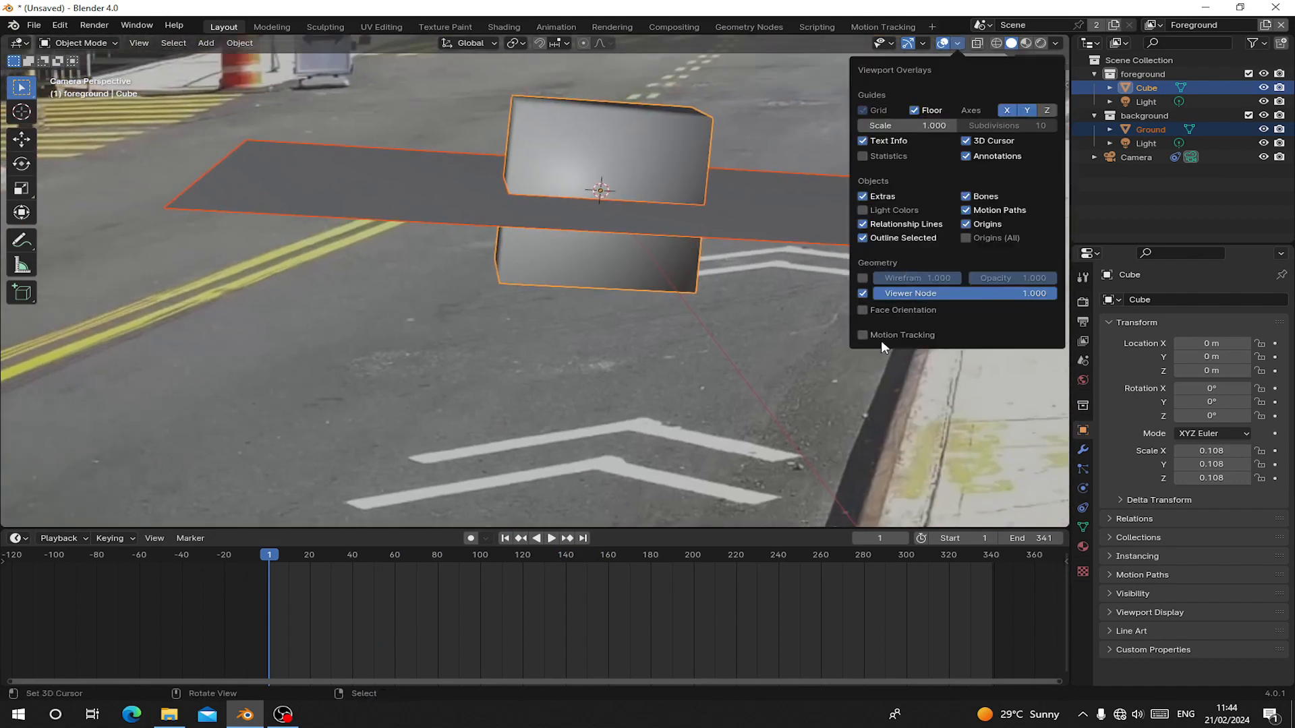
pyautogui.click(883, 335)
pyautogui.scroll(-5, 577, 327)
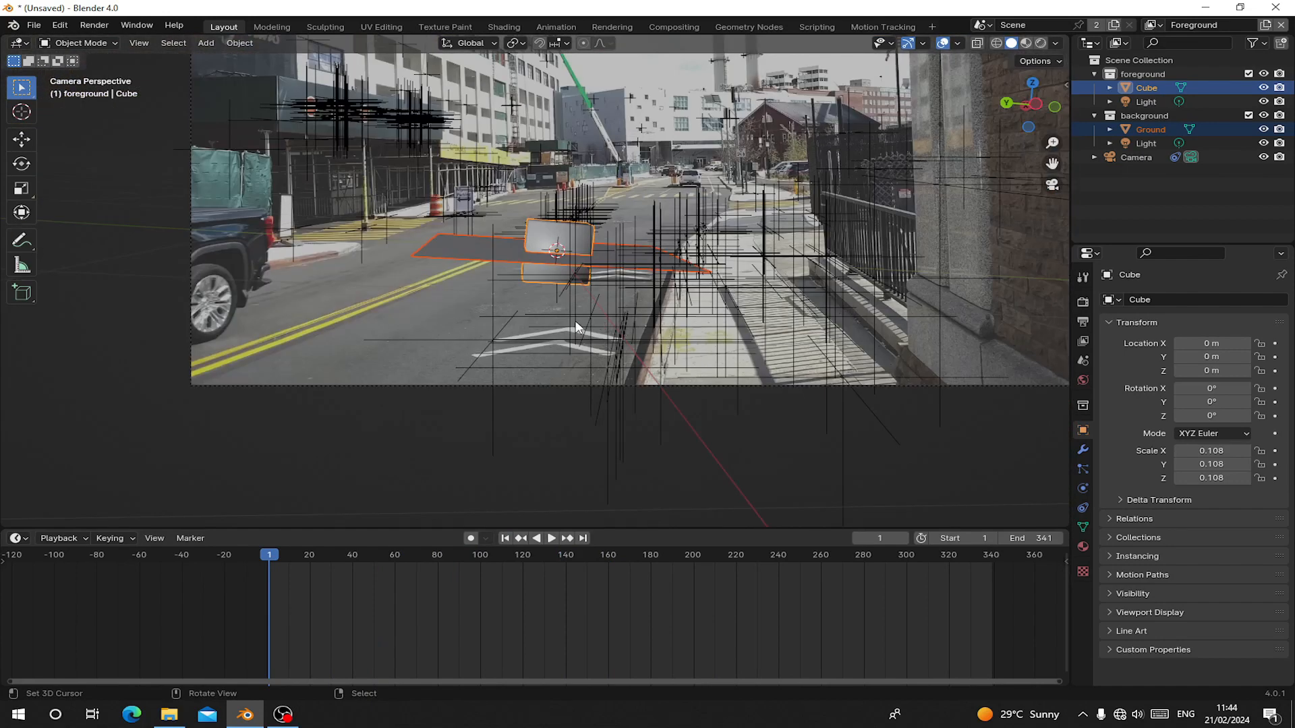
pyautogui.moveTo(576, 327); pyautogui.dragTo(438, 330, button='middle')
pyautogui.press('KP_0')
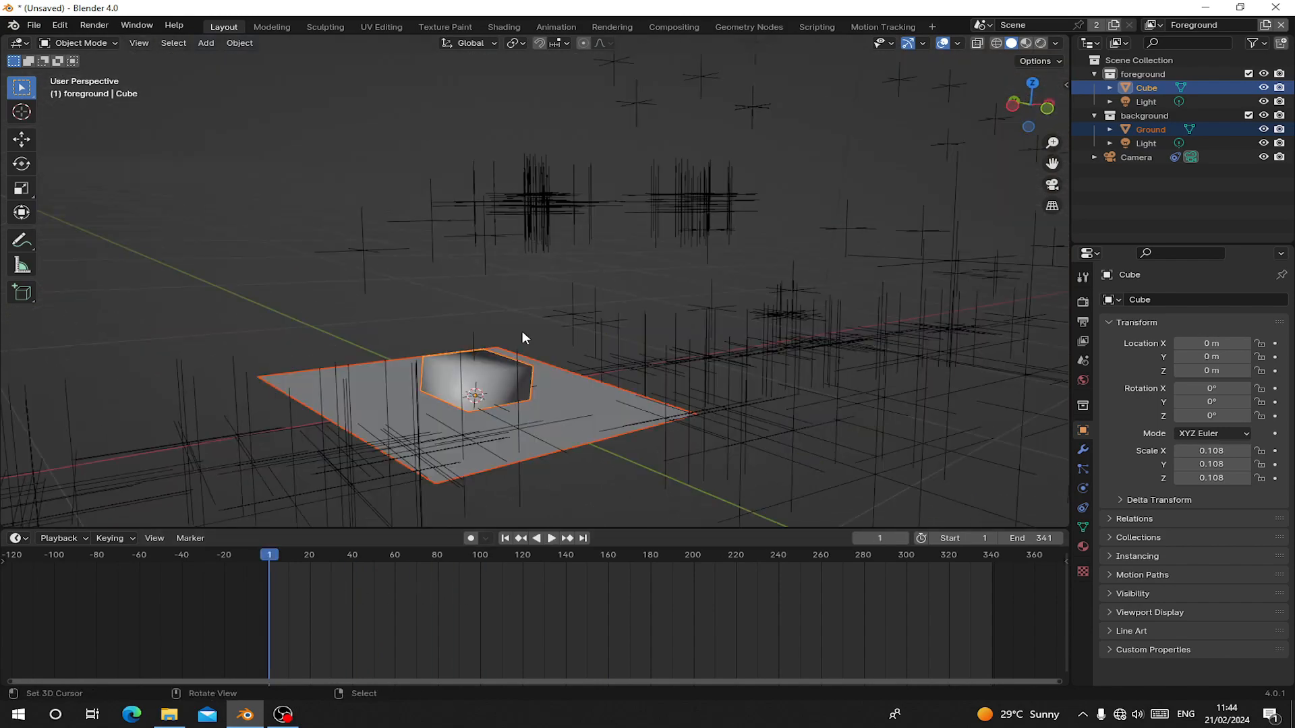
pyautogui.scroll(5, 549, 343)
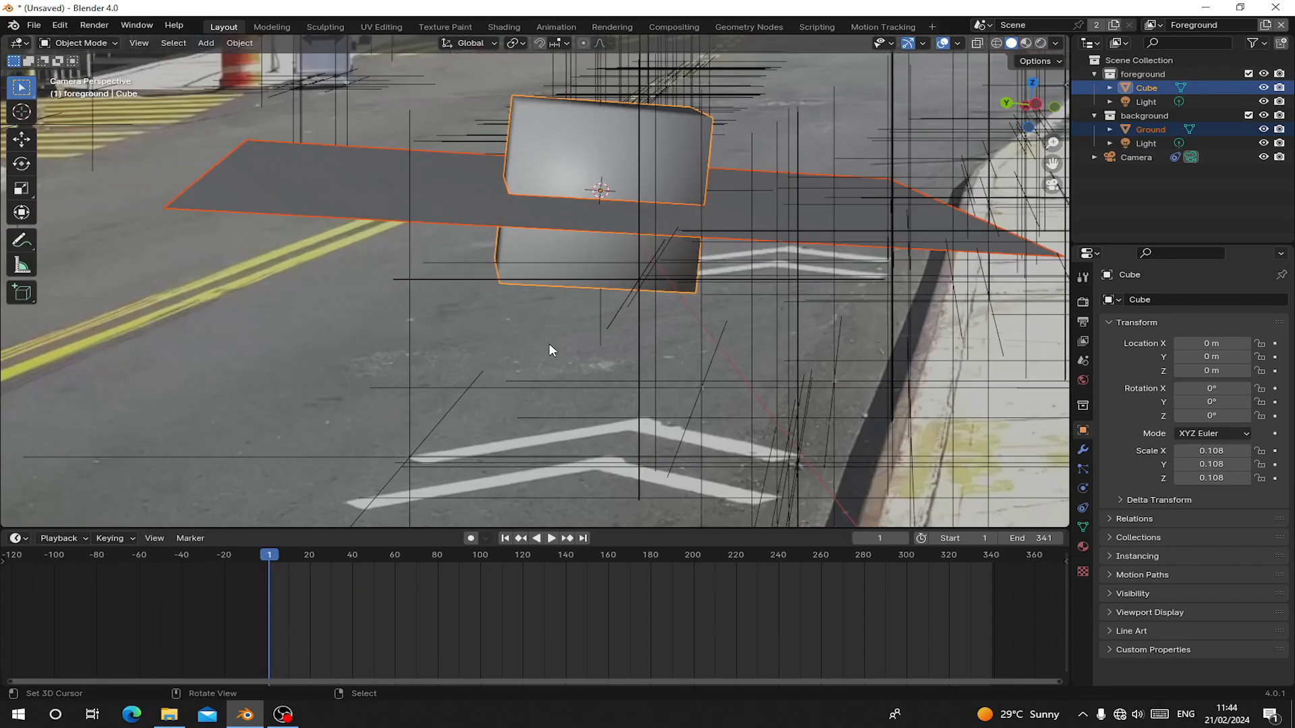
# Select the cube alone and hide it in the viewport.
pyautogui.rightClick(544, 112)
pyautogui.keyDown('shift'); pyautogui.moveTo(531, 129); pyautogui.dragTo(527, 198, button='middle'); pyautogui.keyUp('shift')
pyautogui.rightClick(529, 199)
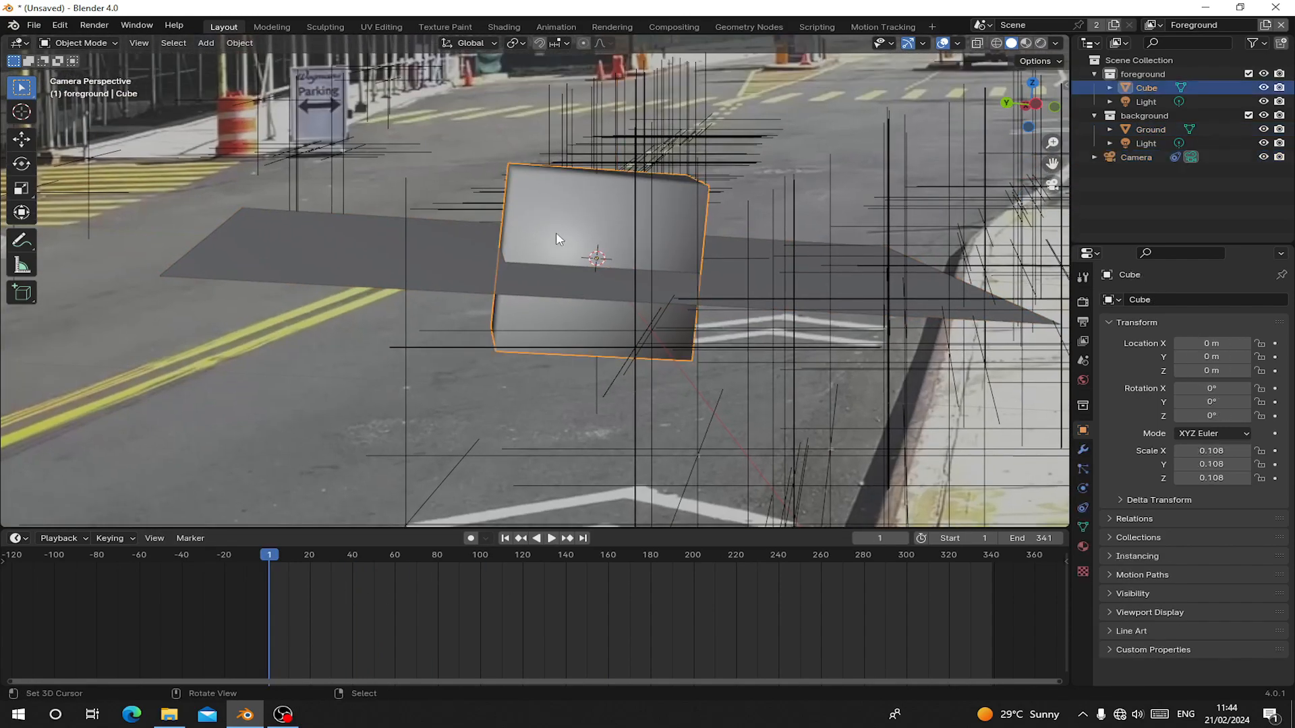
pyautogui.click(1263, 88)
# Rotate the ground plane to about -4.7°, -1.8° and -15° to match the road surface, and set the transform orientation to Local.
pyautogui.rightClick(446, 261)
pyautogui.scroll(-4, 452, 260)
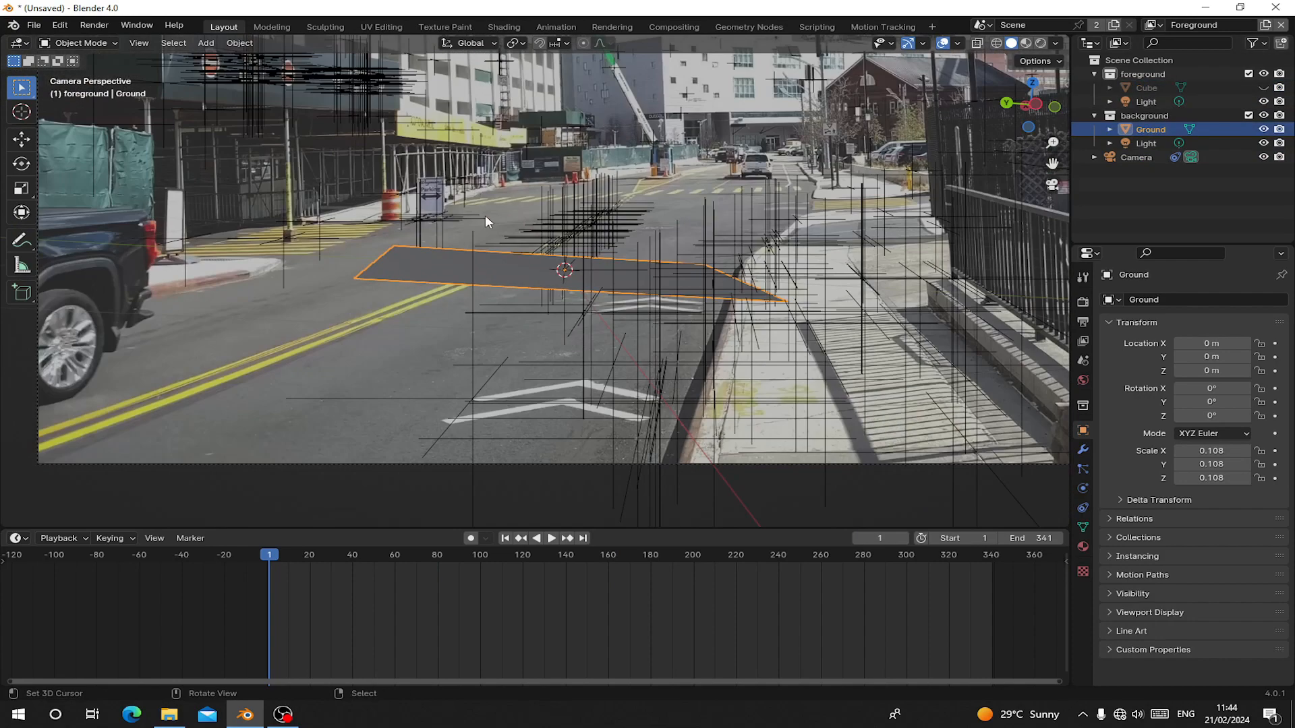
pyautogui.click(21, 213)
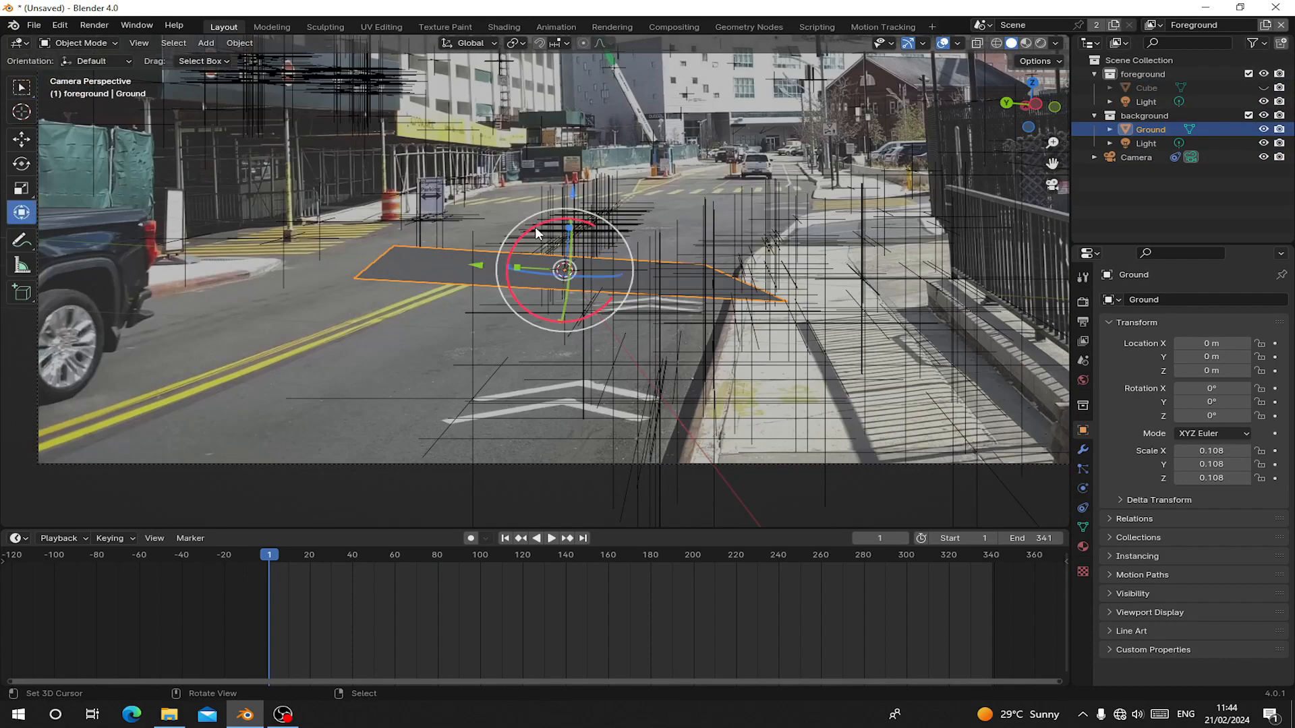
pyautogui.moveTo(535, 226); pyautogui.dragTo(584, 257)
pyautogui.press(',')
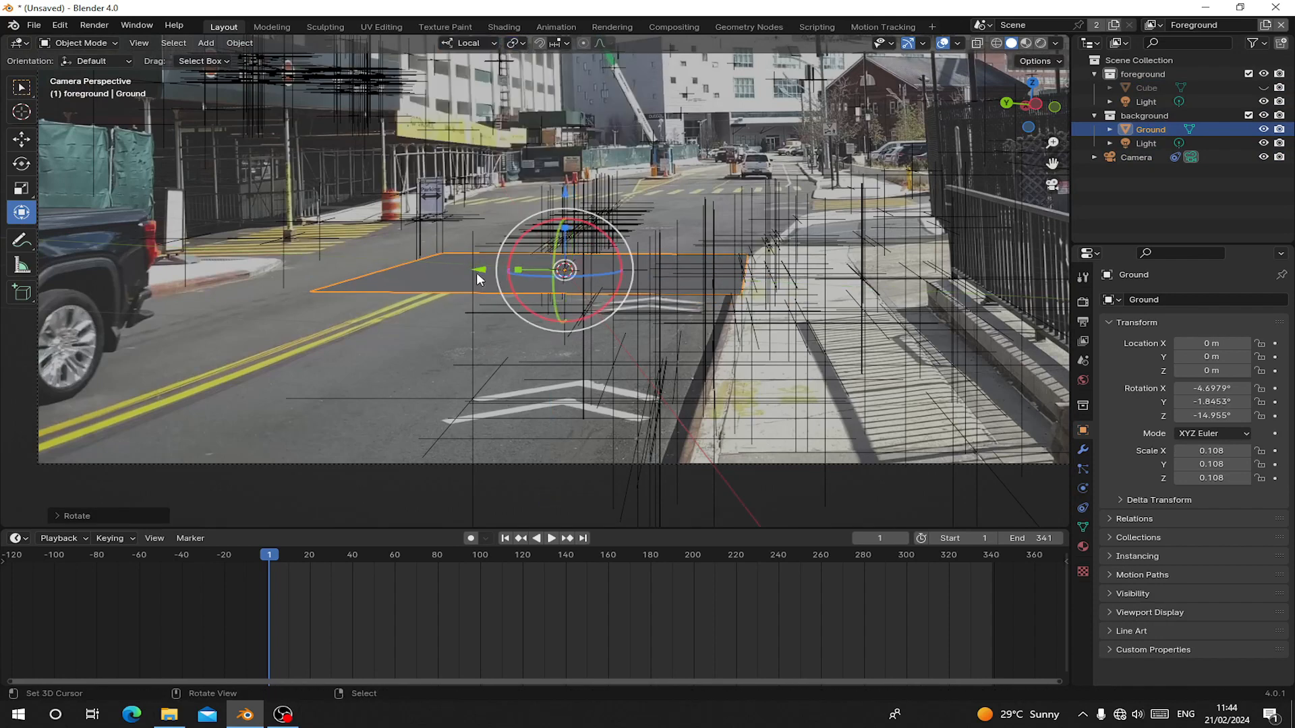
# Shift the ground plane across the road, stretch it to scale about 0.182 by 0.127 in X and Y, and tilt it to about -4.9° in Y.
pyautogui.moveTo(476, 275)
pyautogui.mouseDown()
pyautogui.moveTo(421, 275)
pyautogui.moveTo(453, 271)
pyautogui.mouseUp()
pyautogui.moveTo(455, 311); pyautogui.dragTo(471, 302)
pyautogui.moveTo(496, 244); pyautogui.dragTo(493, 245)
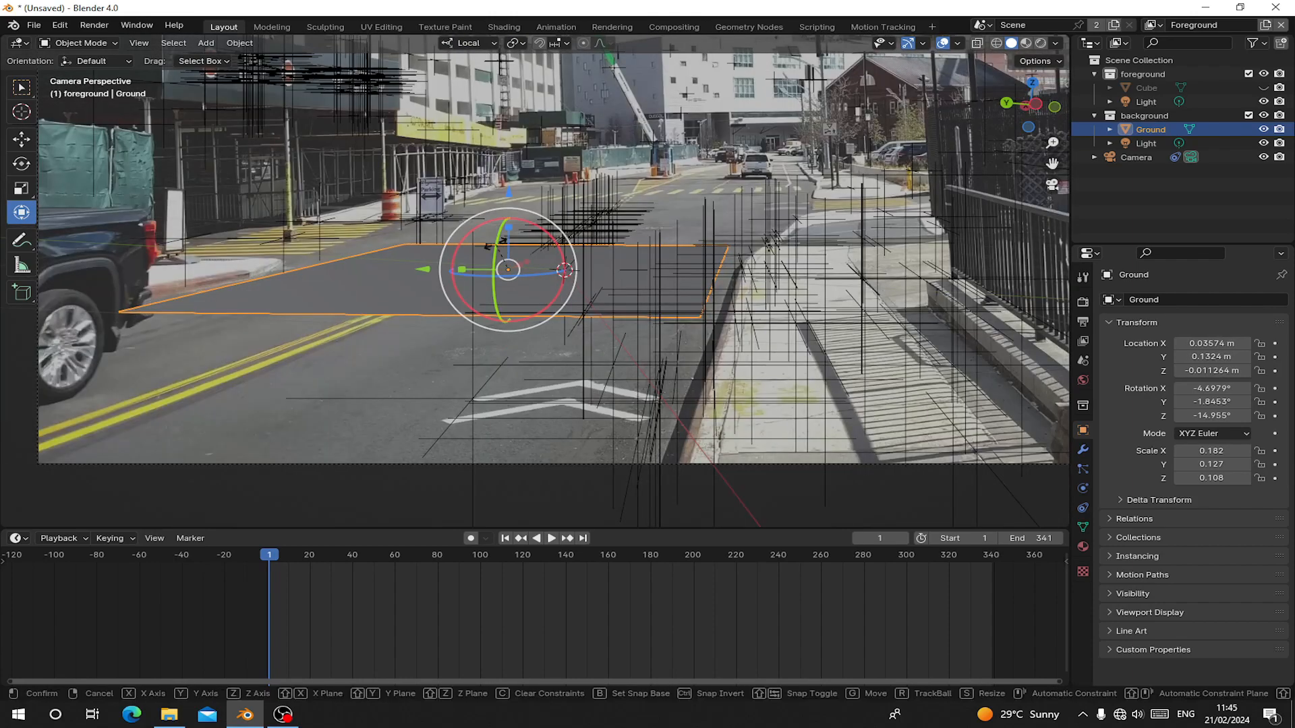
# Check the ground plane by scrubbing to about frame 102 and back to frame 1, and by comparing it with the track points from outside the camera.
pyautogui.click(371, 516)
pyautogui.moveTo(346, 564); pyautogui.dragTo(484, 573)
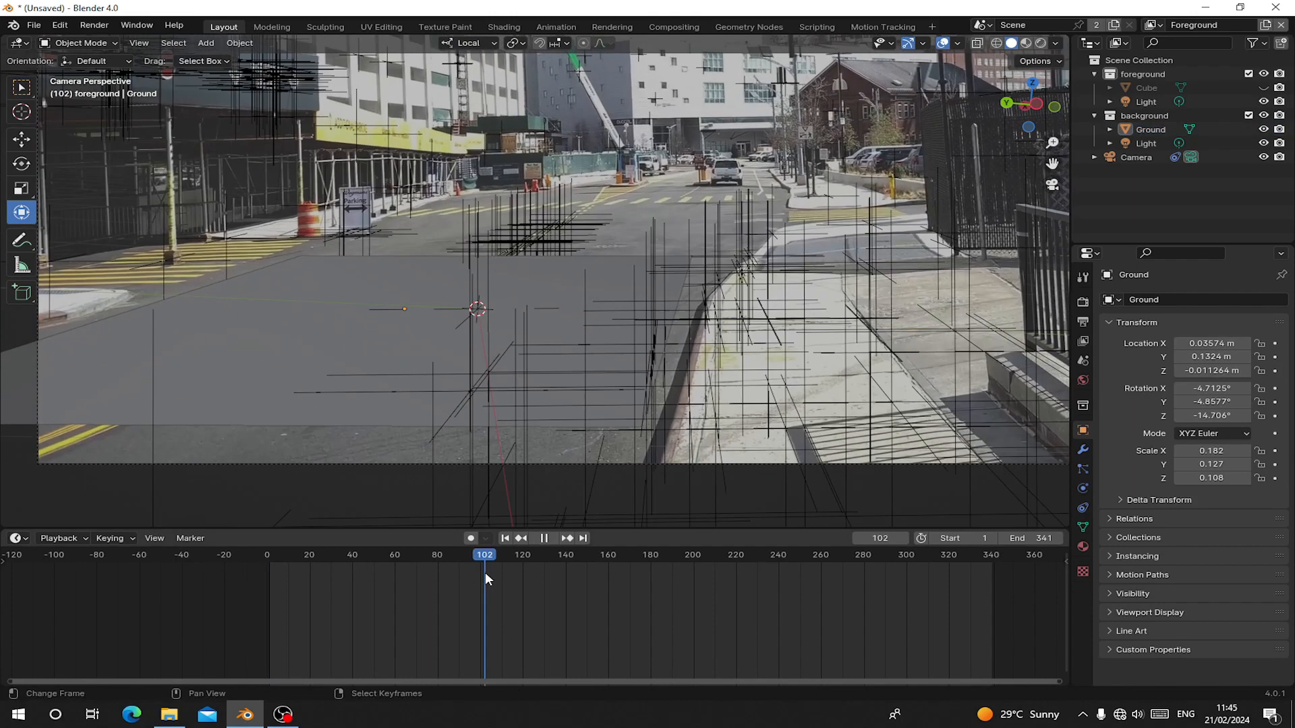
pyautogui.click(505, 538)
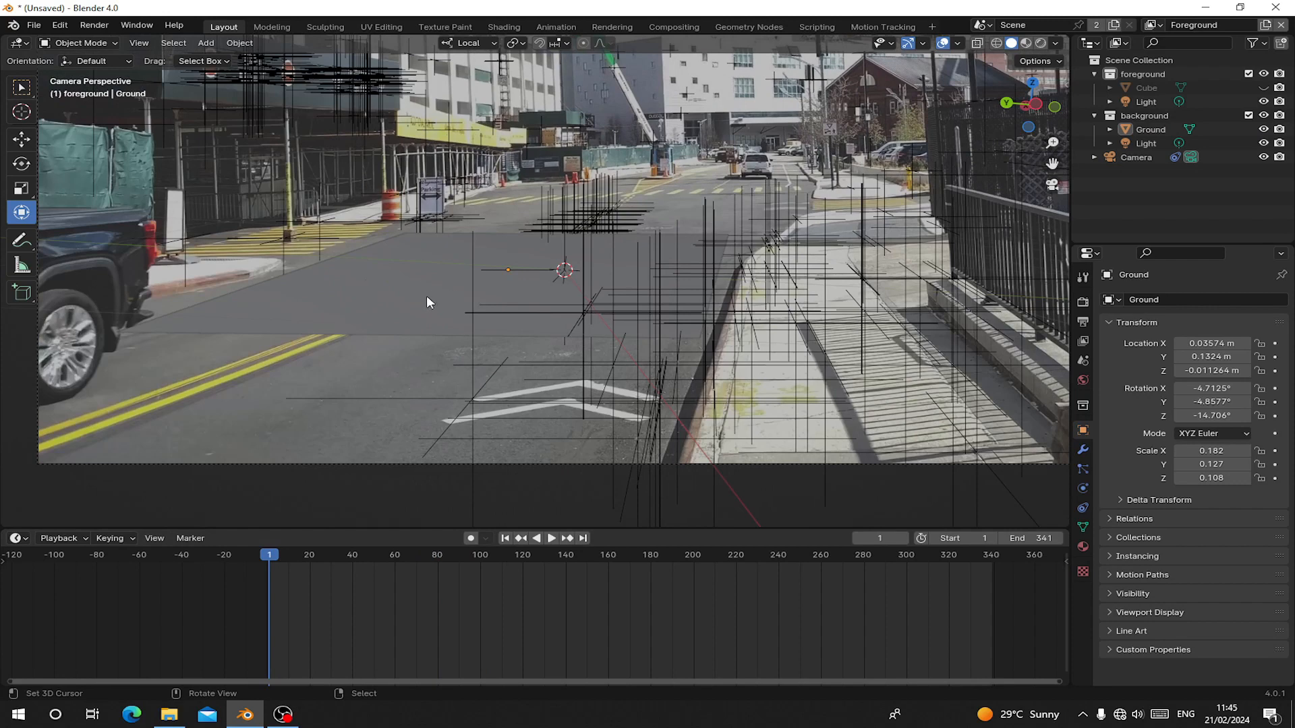
pyautogui.click(346, 297)
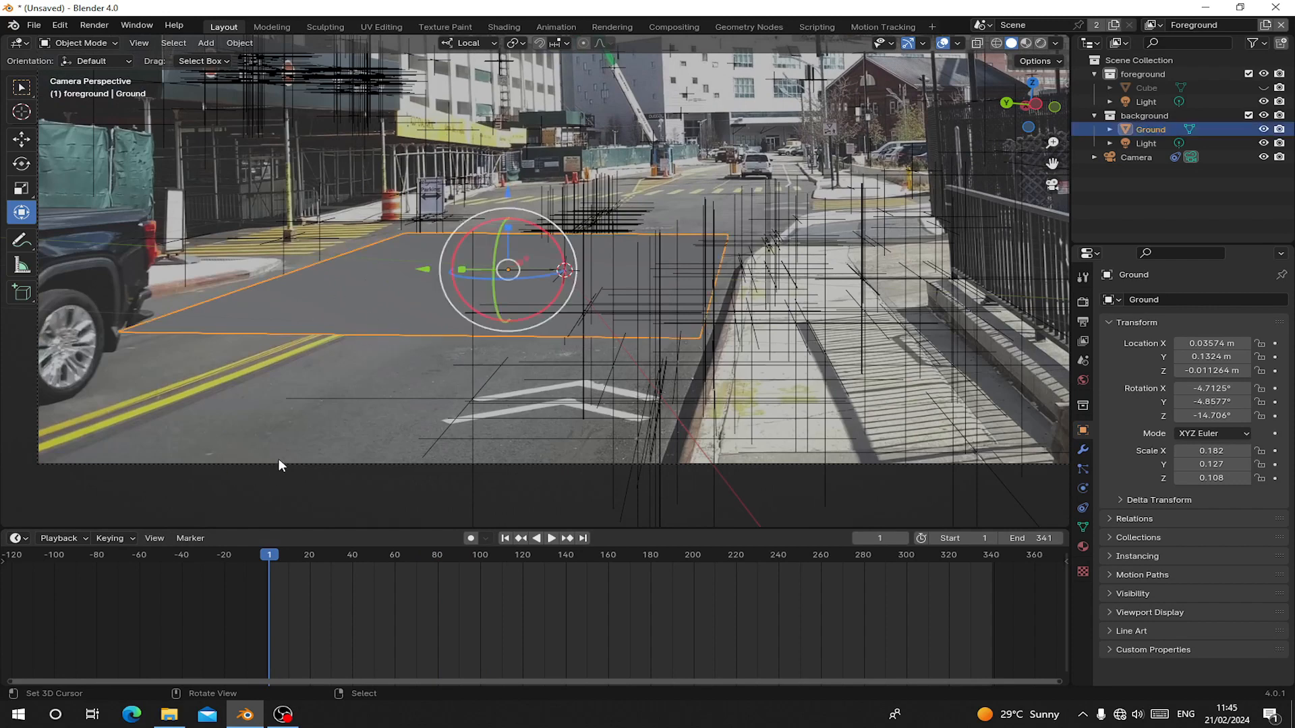
pyautogui.scroll(-2, 506, 294)
pyautogui.moveTo(694, 273); pyautogui.dragTo(652, 365, button='middle')
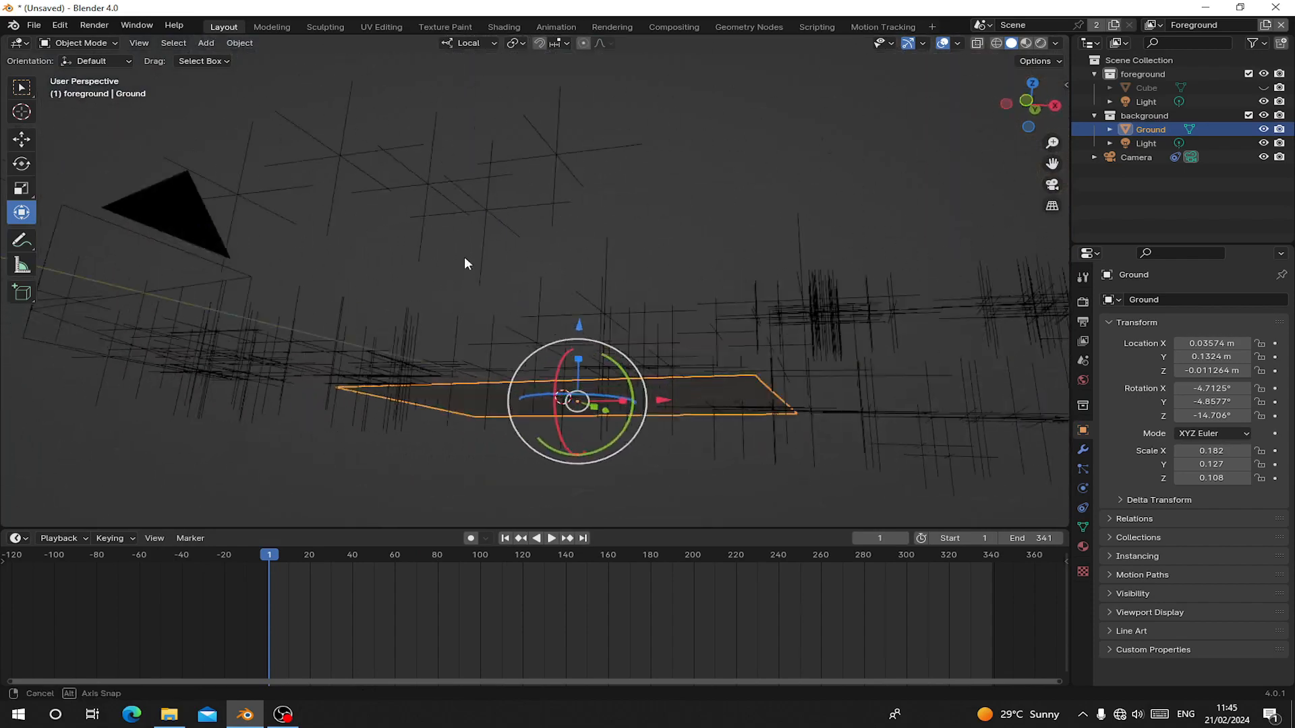
pyautogui.press('KP_0')
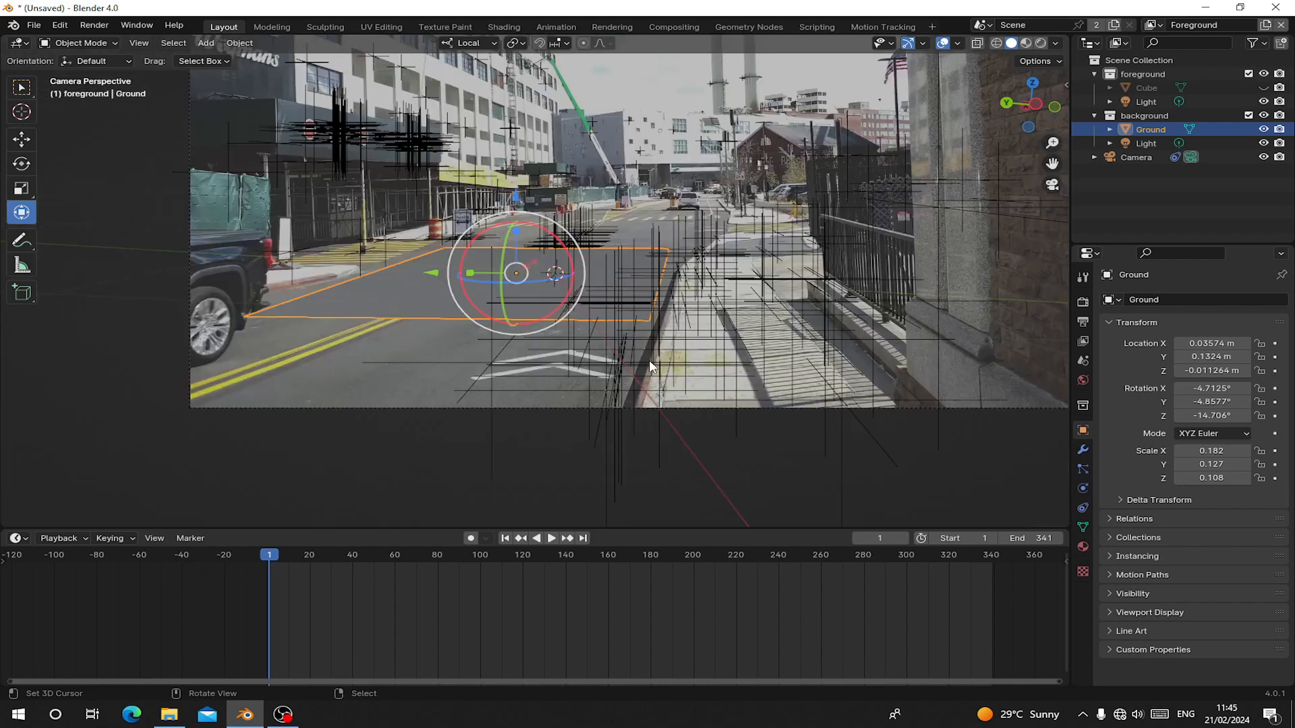
# Snap the 3D cursor to the selected ground plane and add a cube there.
pyautogui.hotkey('shift', 's')
pyautogui.click(489, 421)
pyautogui.hotkey('shift', 's')
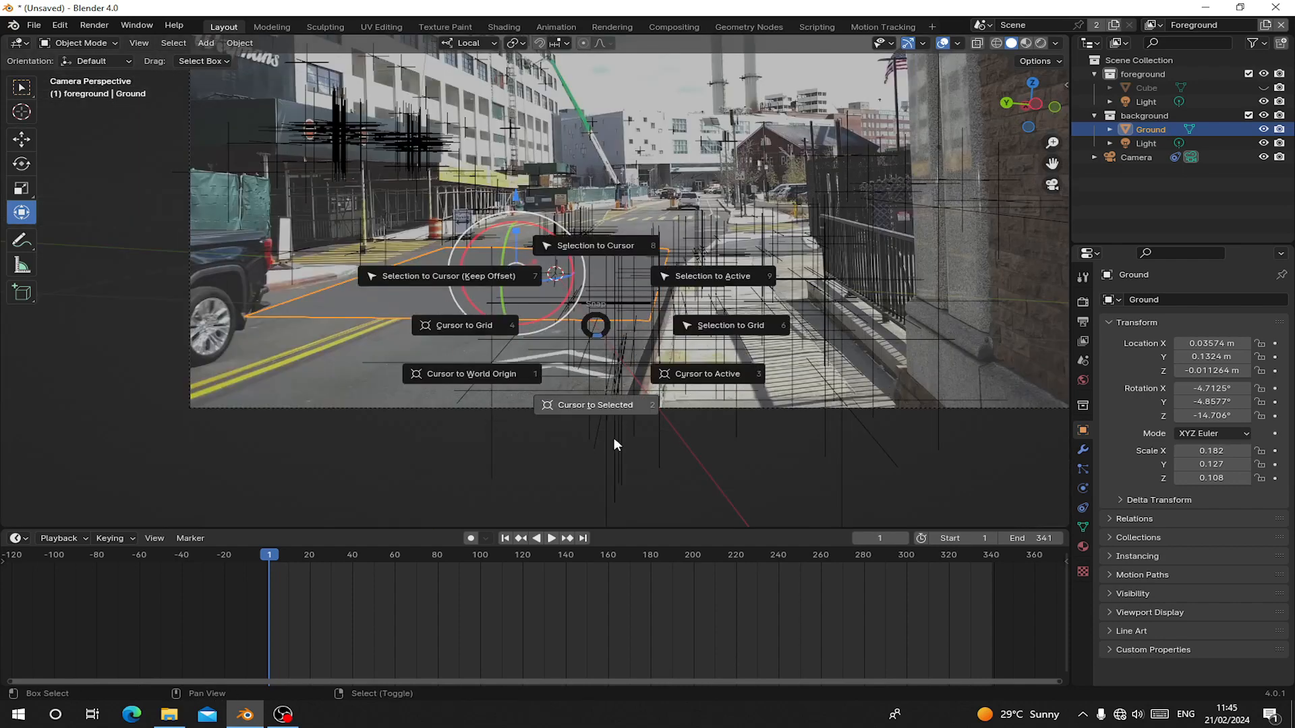
pyautogui.click(614, 438)
pyautogui.hotkey('shift', 'a')
pyautogui.moveTo(475, 126)
pyautogui.click(519, 139)
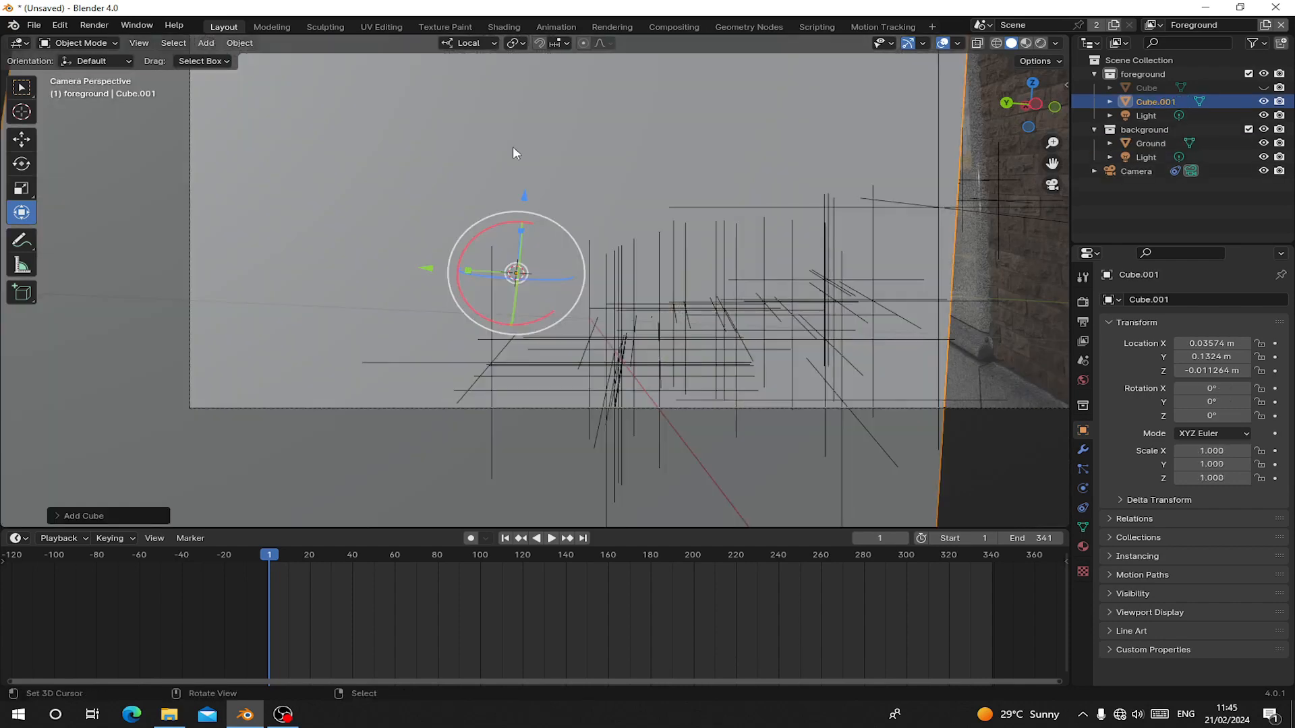
# Scale the new cube down to 0.080 against the road and delete it.
pyautogui.scroll(-4, 644, 281)
pyautogui.press('s')
pyautogui.click(553, 289)
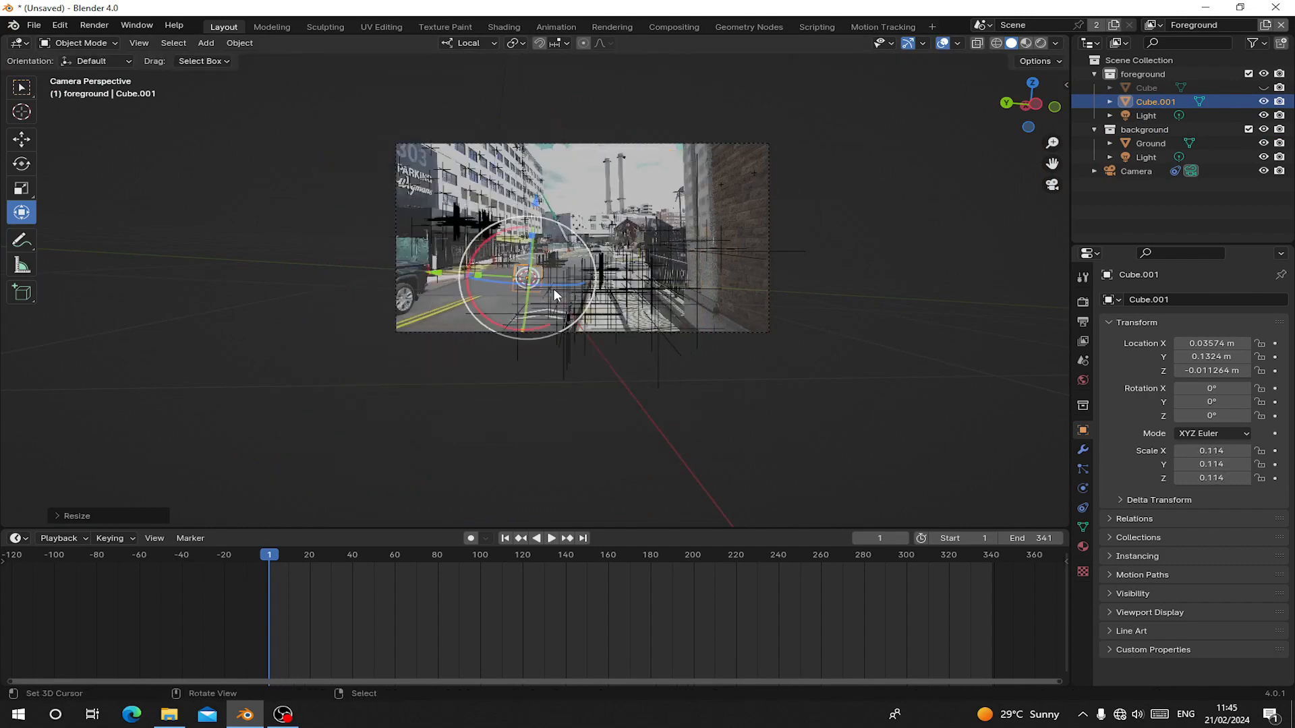
pyautogui.scroll(4, 557, 286)
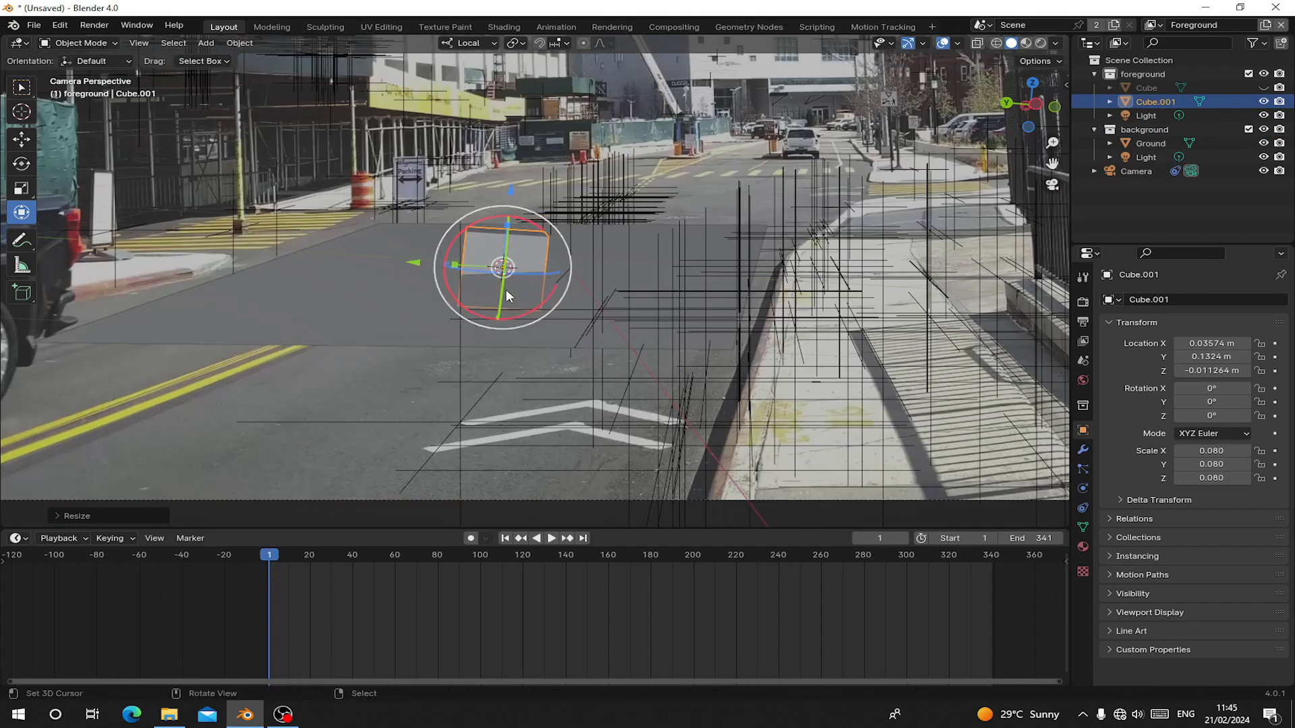
pyautogui.scroll(-4, 468, 298)
pyautogui.press('x')
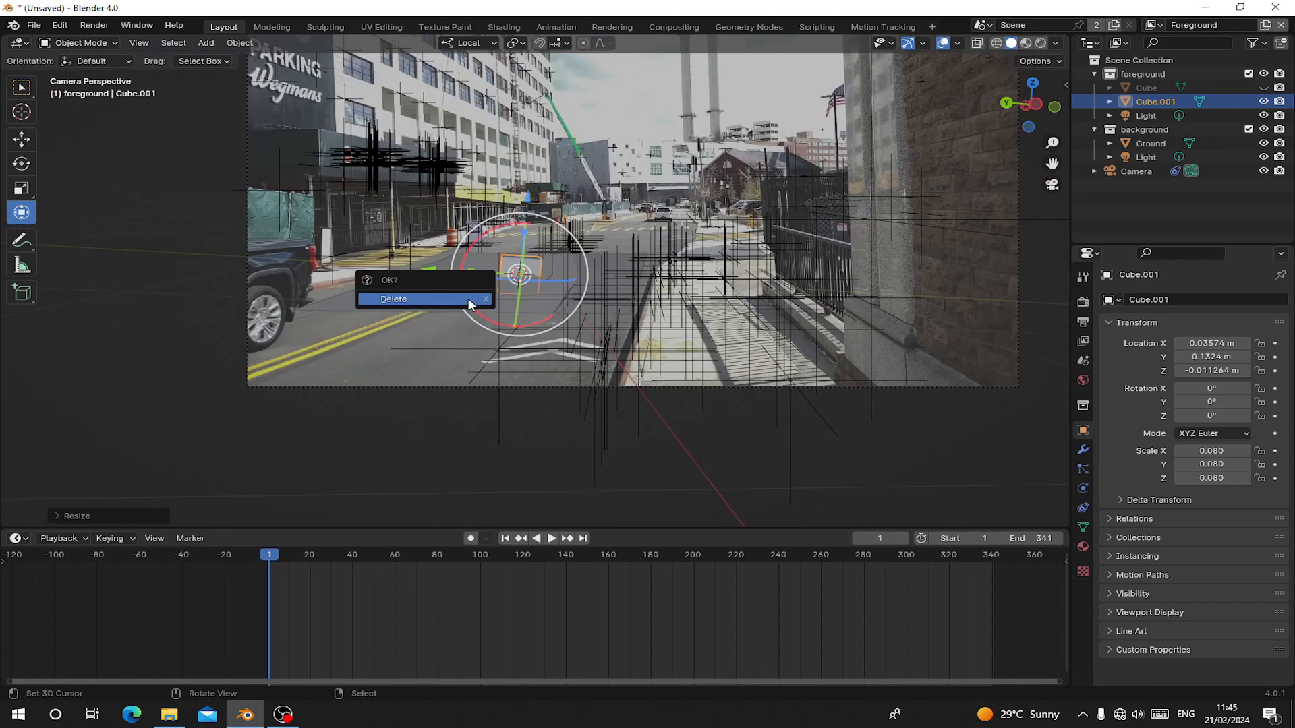
pyautogui.click(468, 298)
# Select the camera together with the ground plane and set the transform orientation to Global.
pyautogui.moveTo(634, 304); pyautogui.dragTo(474, 248, button='middle')
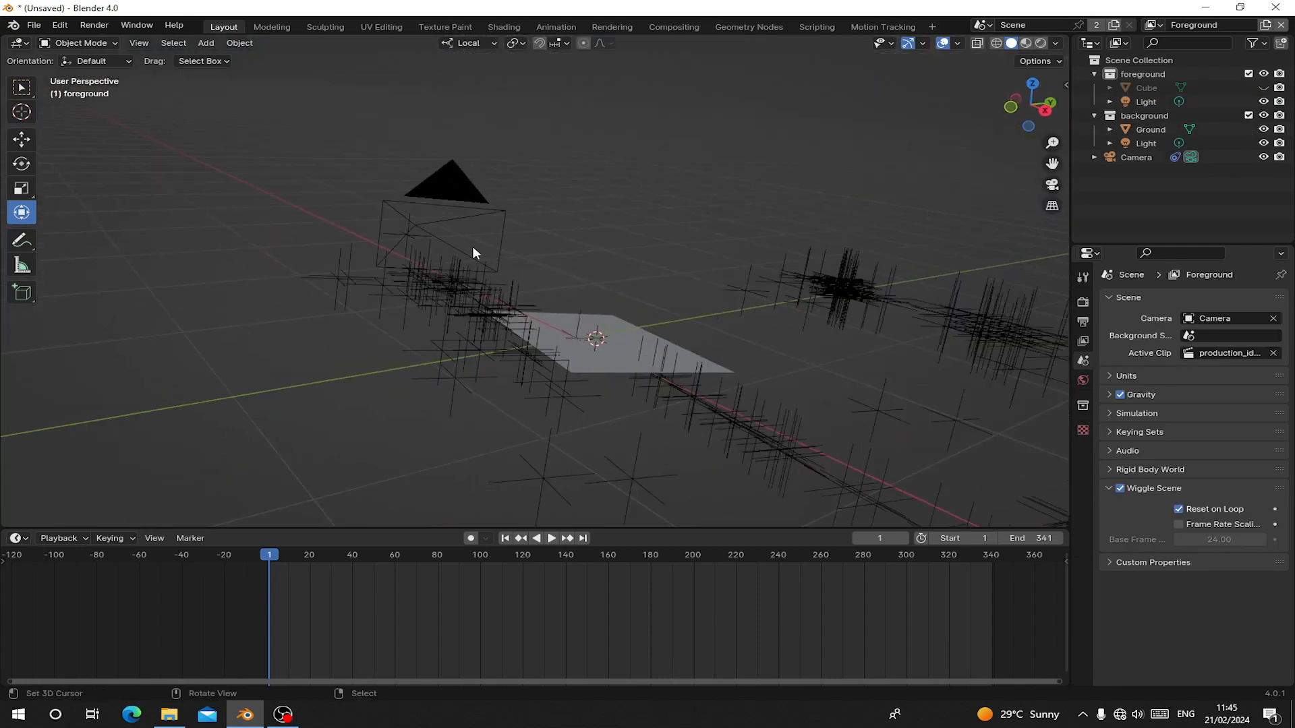
pyautogui.click(470, 195)
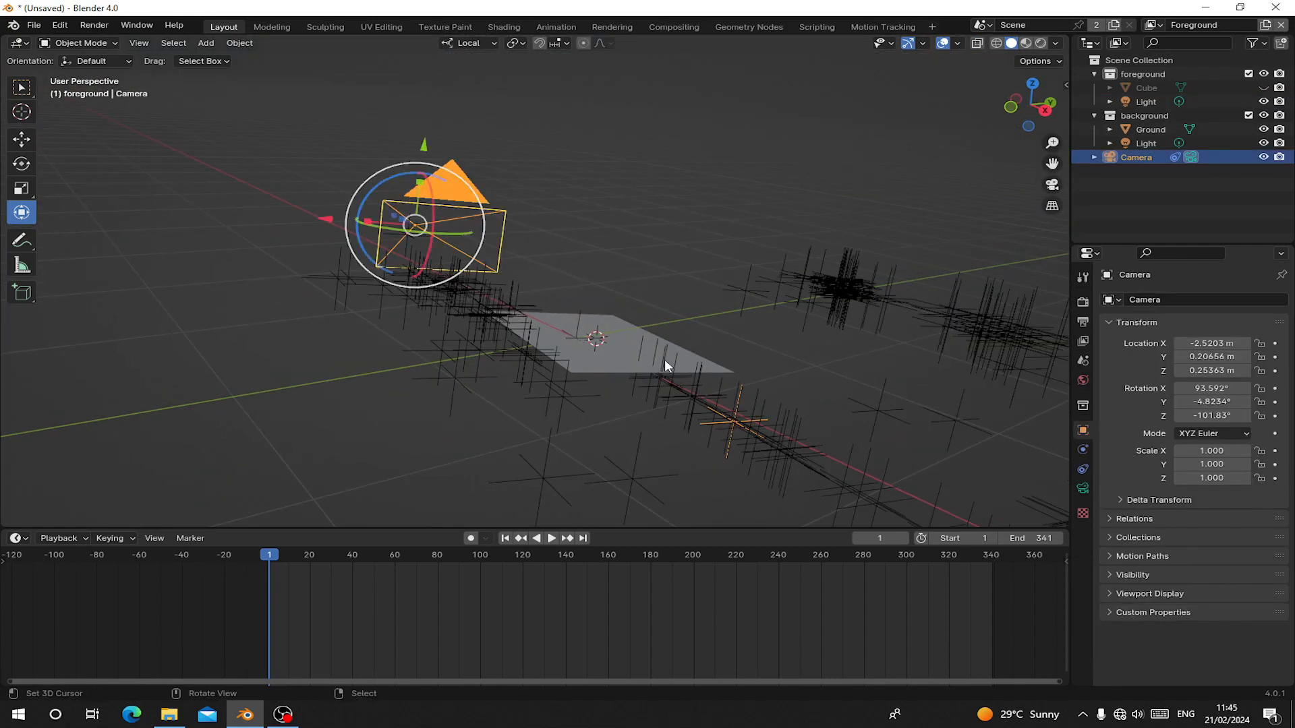
pyautogui.moveTo(665, 359); pyautogui.dragTo(617, 277, button='middle')
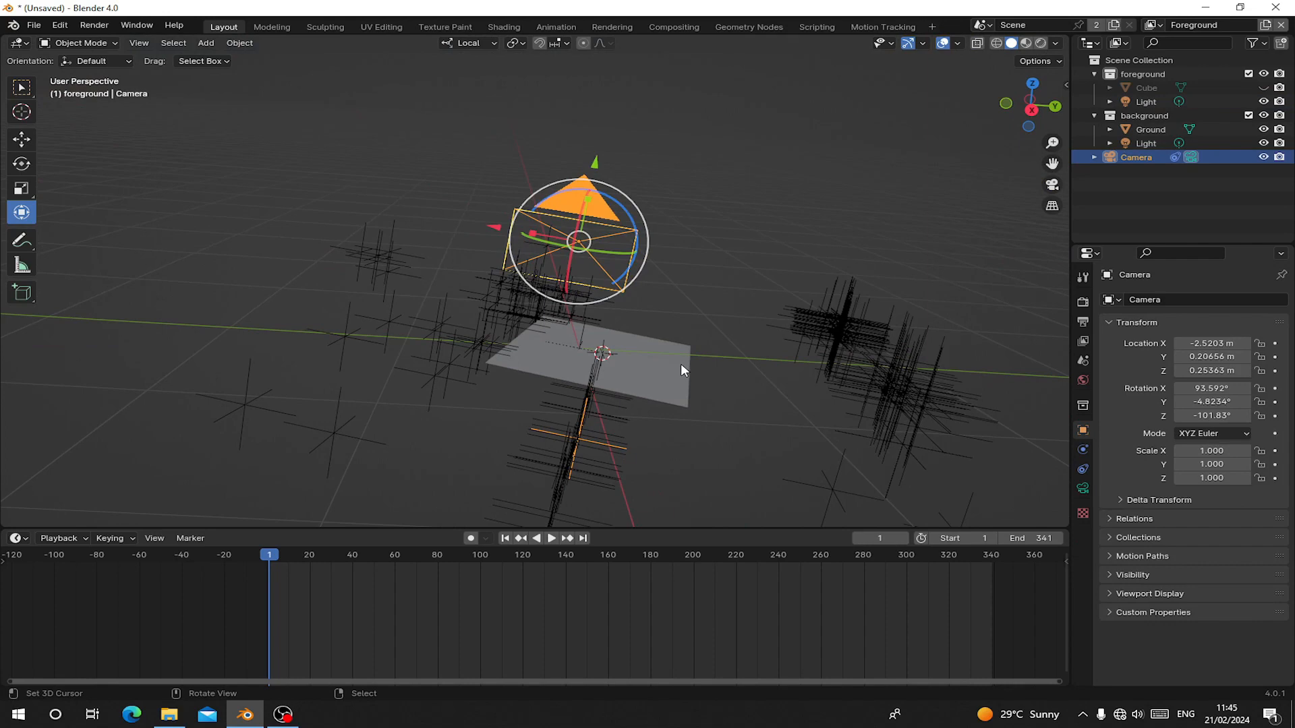
pyautogui.click(631, 226)
pyautogui.click(580, 197)
pyautogui.keyDown('shift'); pyautogui.click(678, 359); pyautogui.keyUp('shift')
pyautogui.moveTo(631, 292); pyautogui.dragTo(619, 273, button='middle')
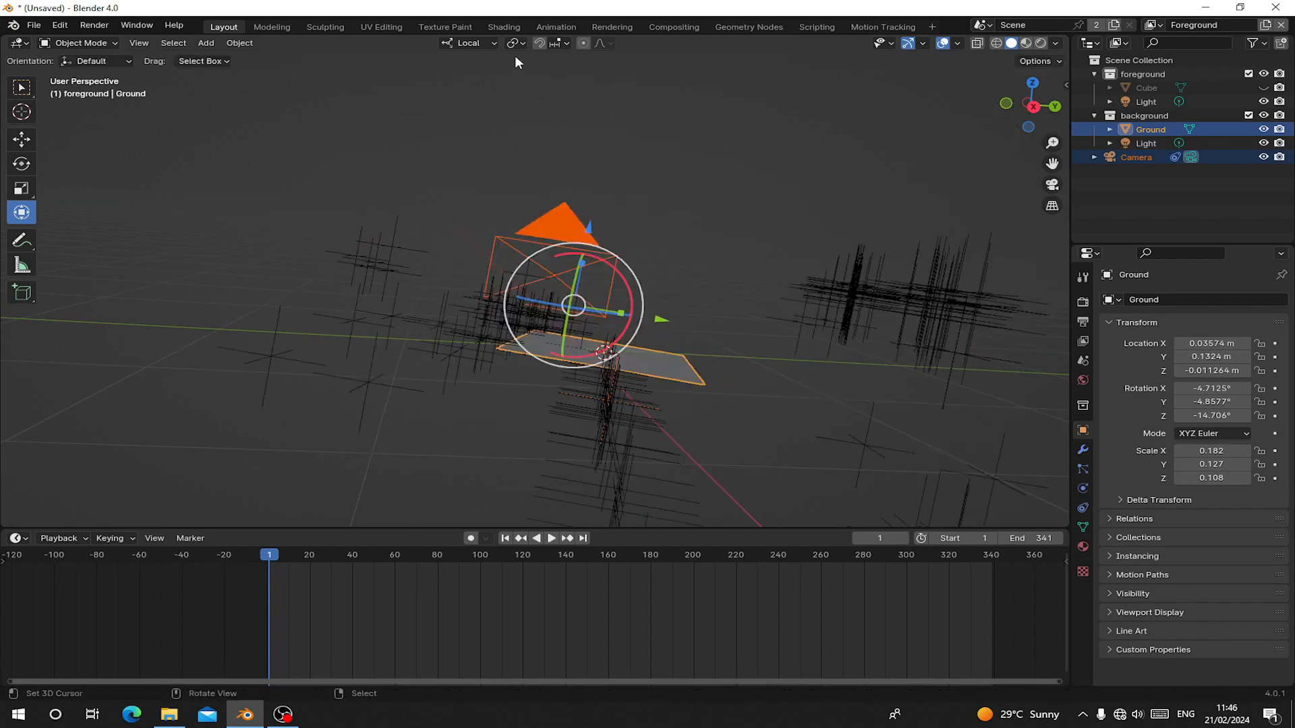
pyautogui.click(473, 43)
pyautogui.click(449, 83)
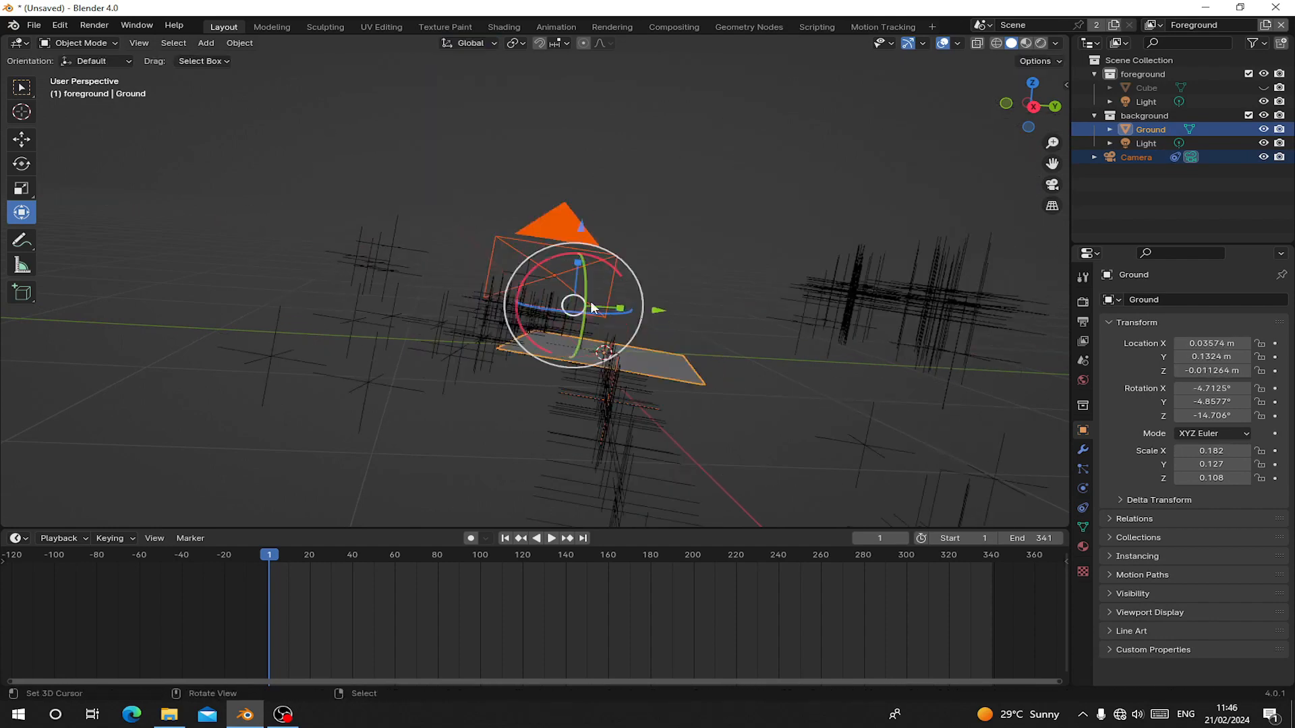
# Rotate and move the camera and ground plane together until the plane lies nearly level with the grid, close to the world origin.
pyautogui.moveTo(606, 260); pyautogui.dragTo(592, 254)
pyautogui.moveTo(615, 279); pyautogui.dragTo(651, 343, button='middle')
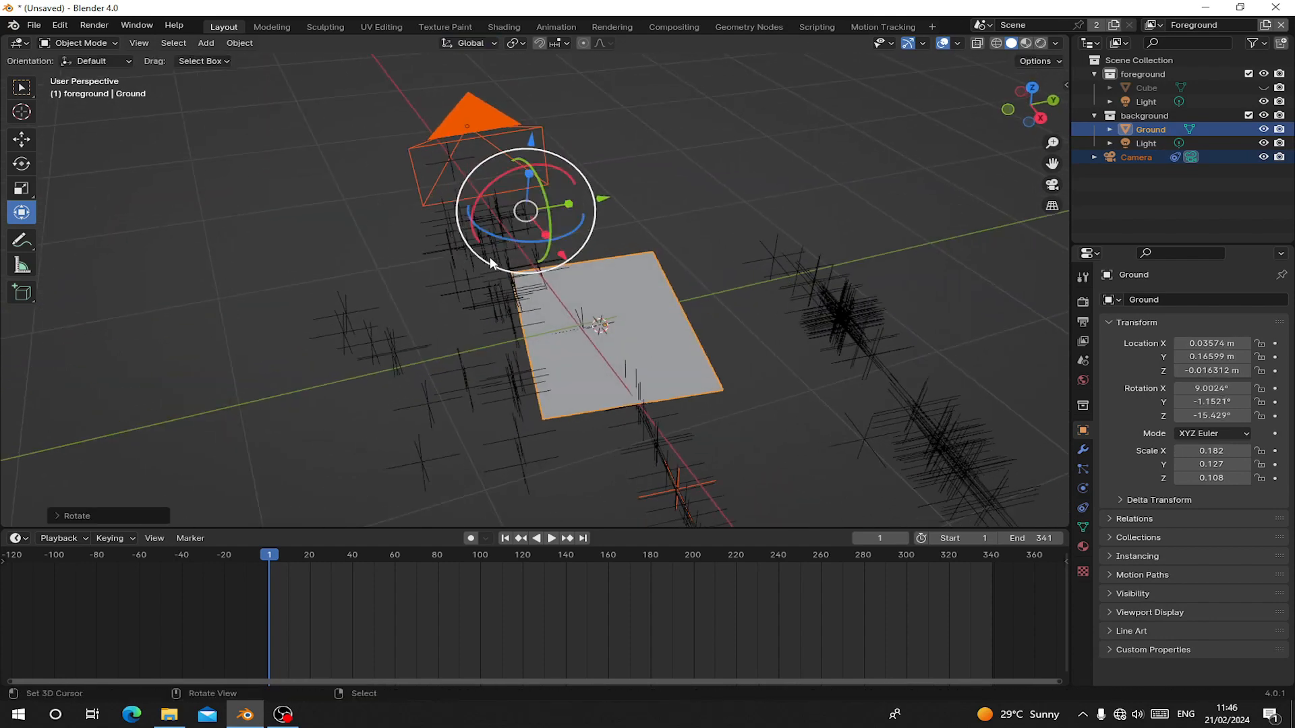
pyautogui.moveTo(508, 251); pyautogui.dragTo(485, 405, button='middle')
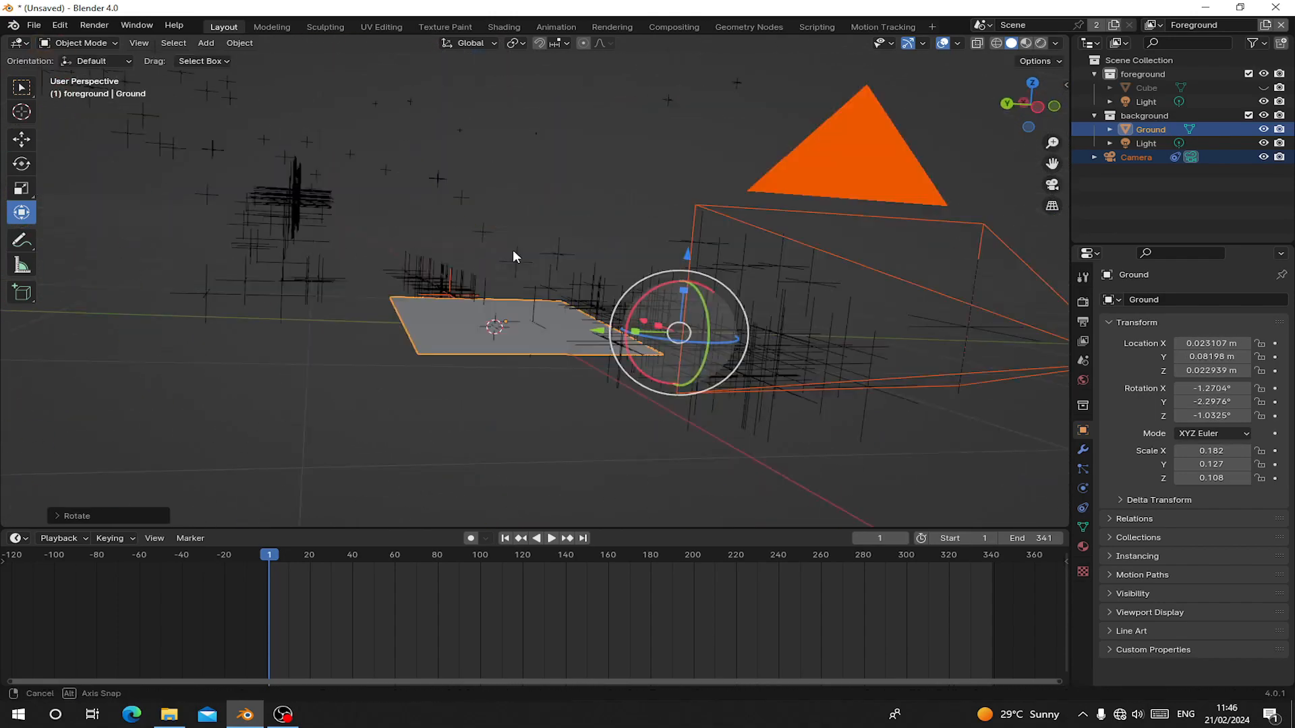
pyautogui.moveTo(513, 249); pyautogui.dragTo(663, 325, button='middle')
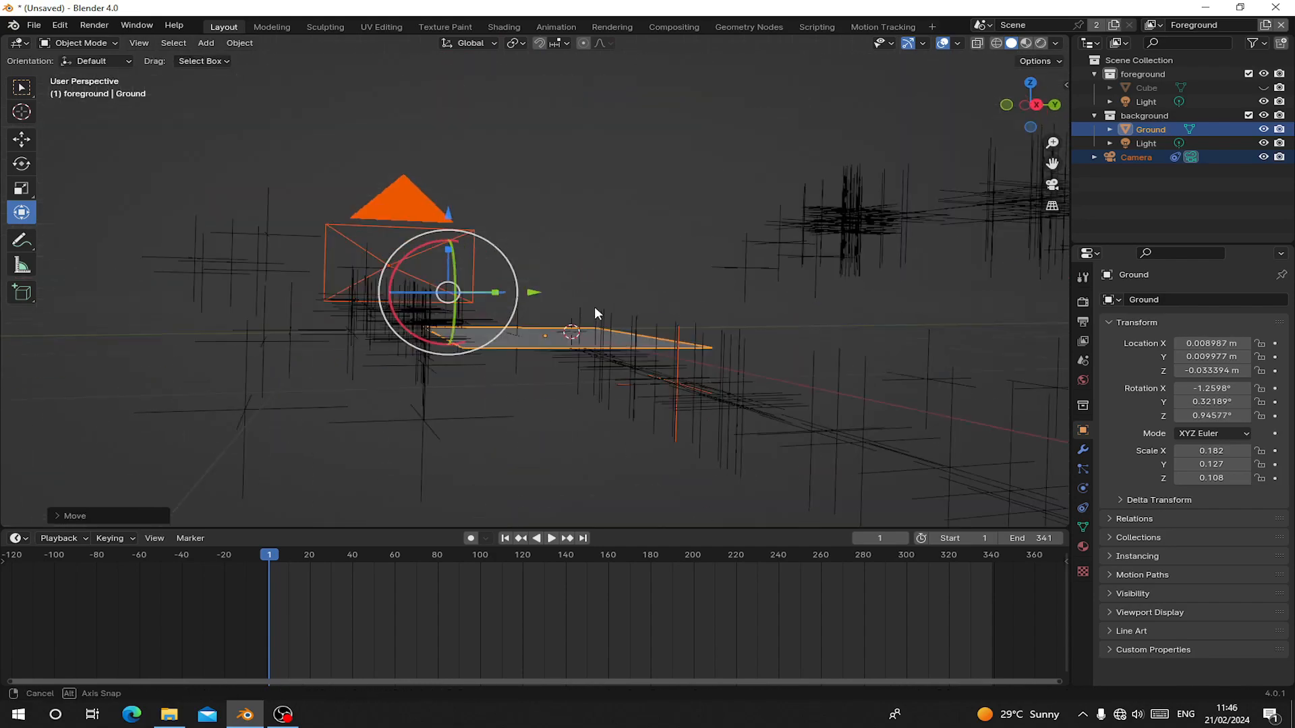
pyautogui.moveTo(593, 306); pyautogui.dragTo(744, 219, button='middle')
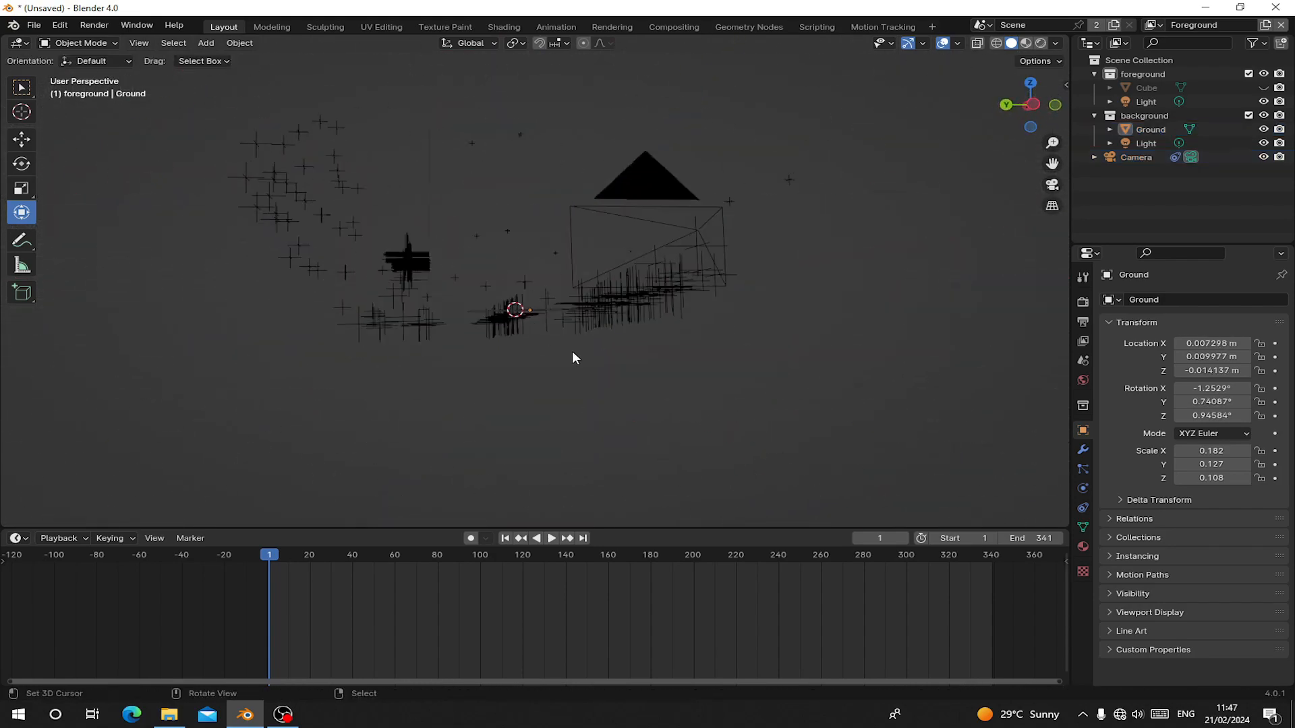
# Inspect the leveled ground plane from outside and through the camera, scrubbing the footage back to about frame 100 and returning to frame 1.
pyautogui.moveTo(571, 350); pyautogui.dragTo(463, 413, button='middle')
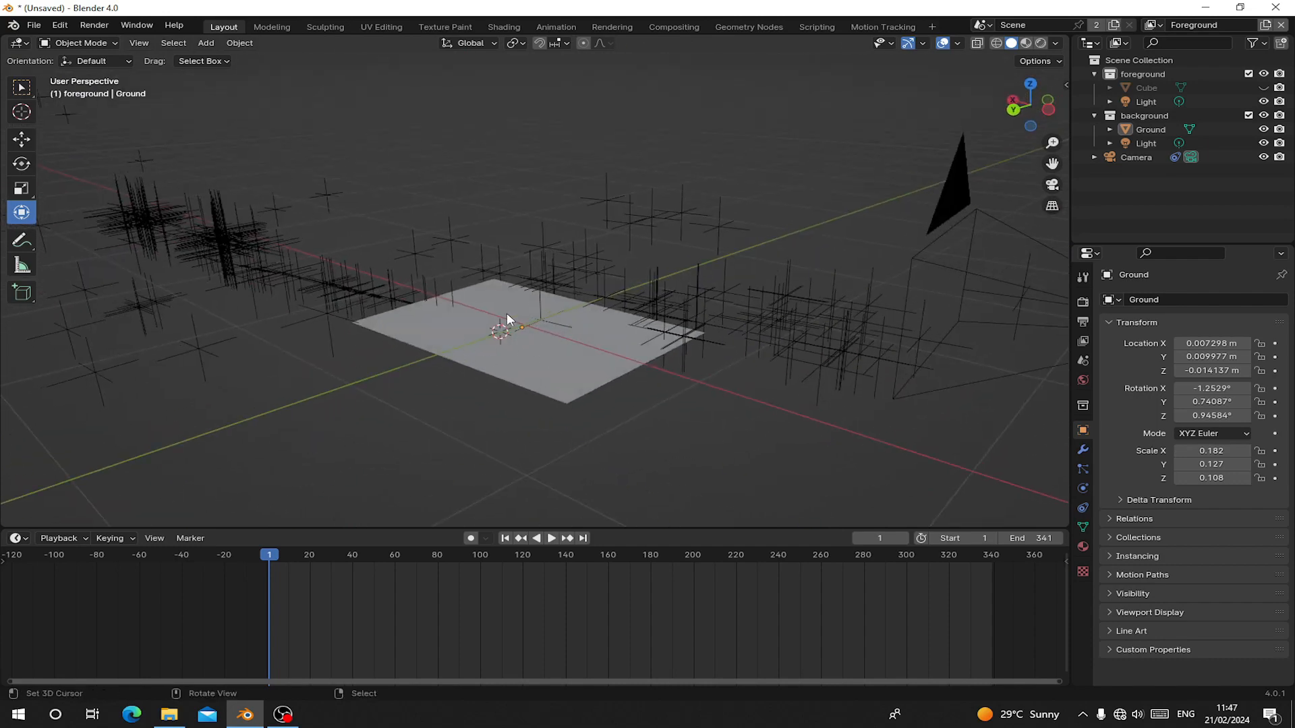
pyautogui.press('KP_0')
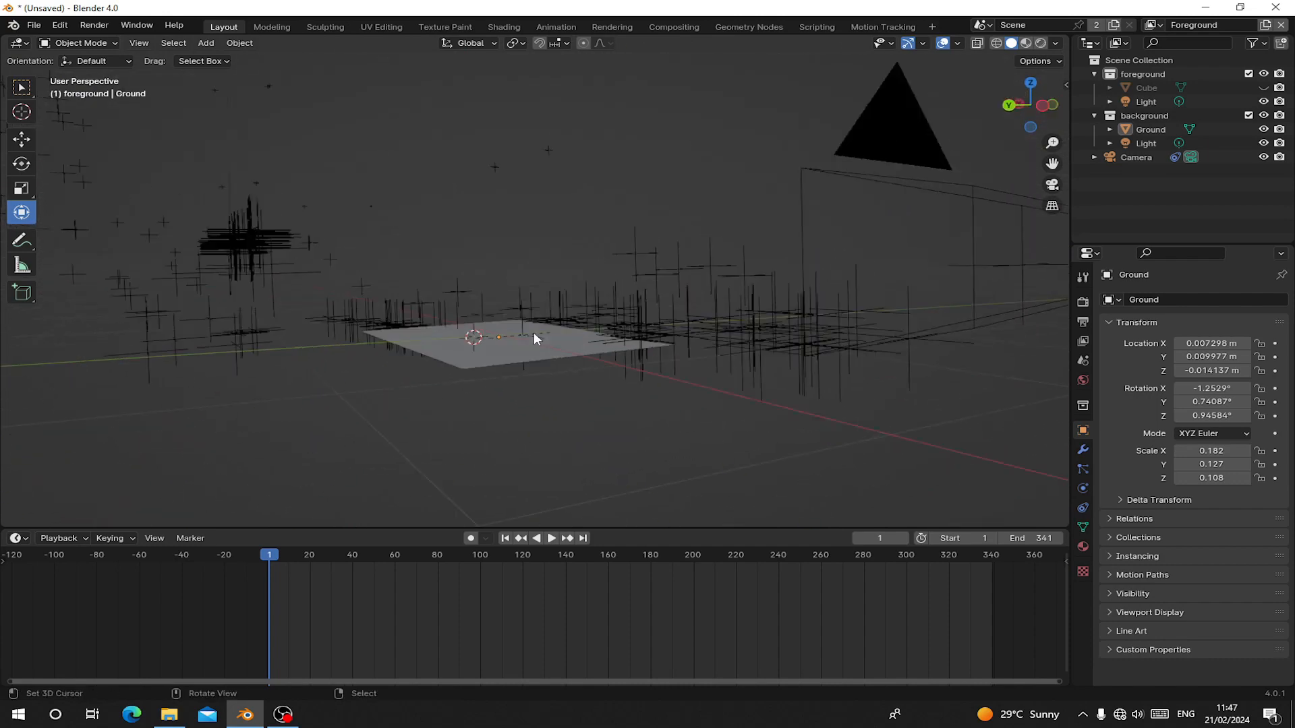
pyautogui.press('Home')
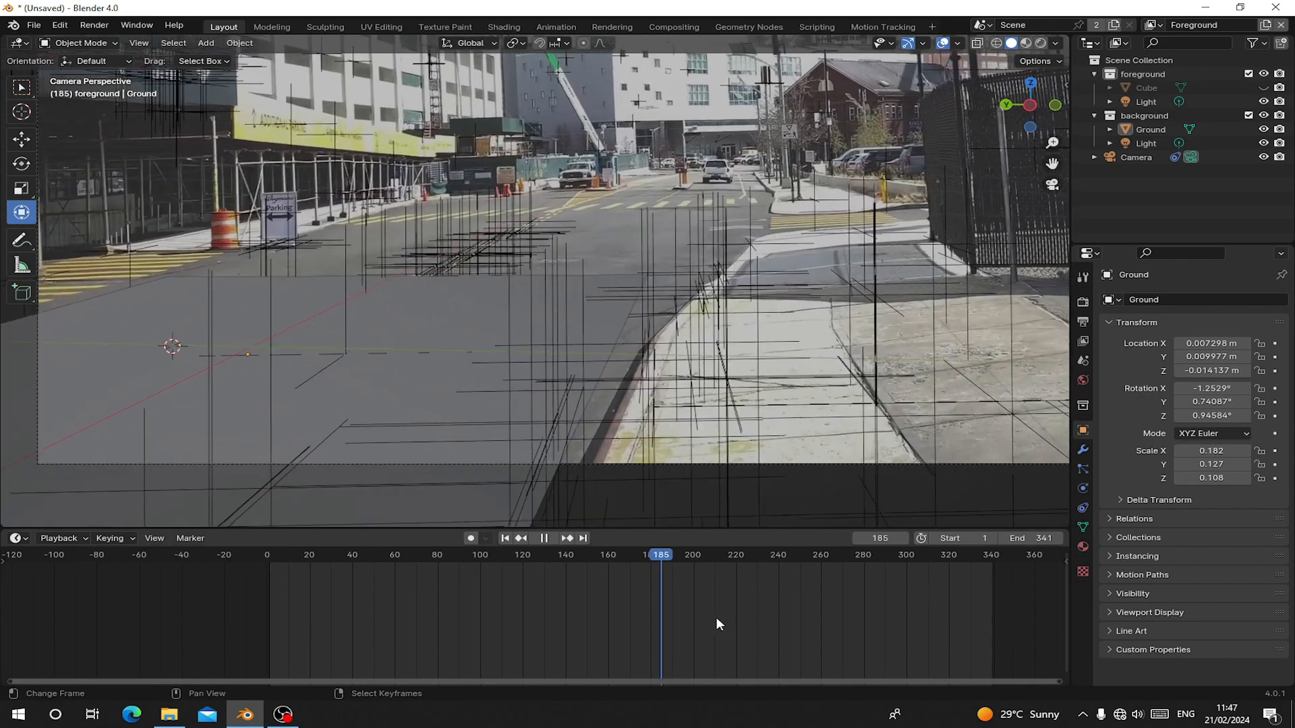
pyautogui.moveTo(716, 617); pyautogui.dragTo(503, 606)
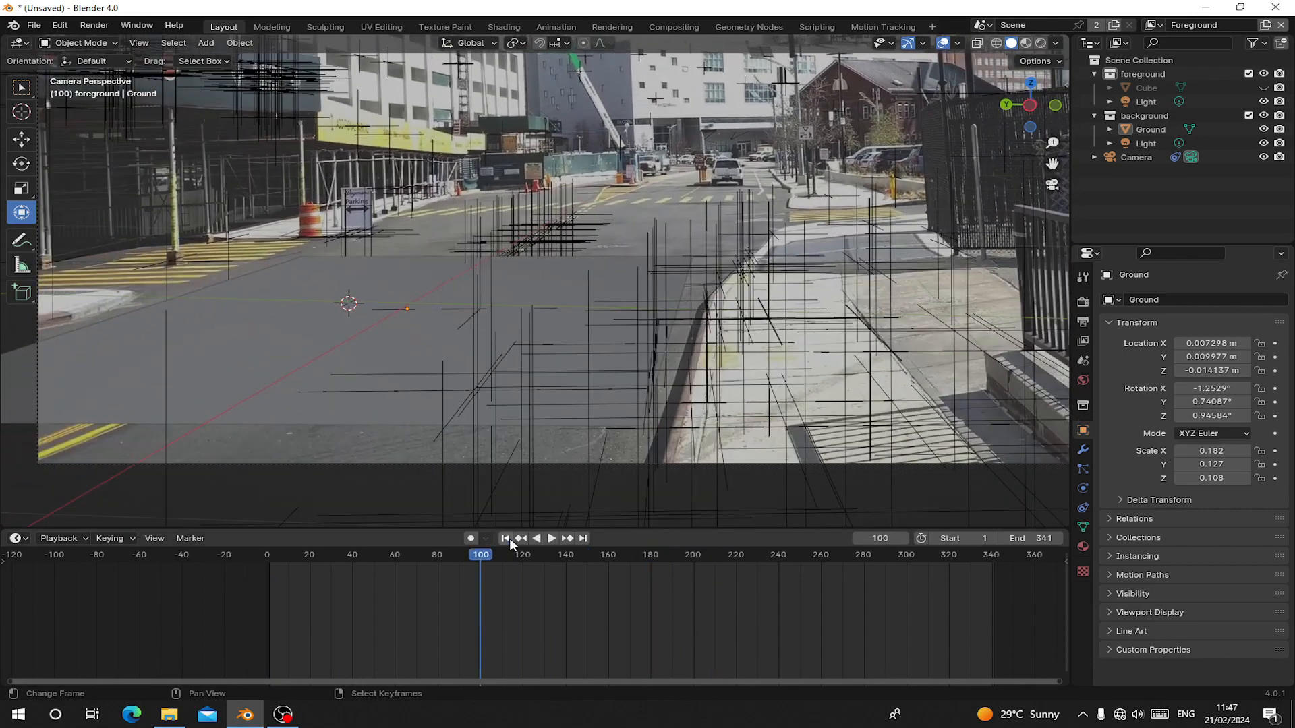
pyautogui.click(509, 538)
# Snap the 3D cursor to the world origin.
pyautogui.rightClick(329, 277)
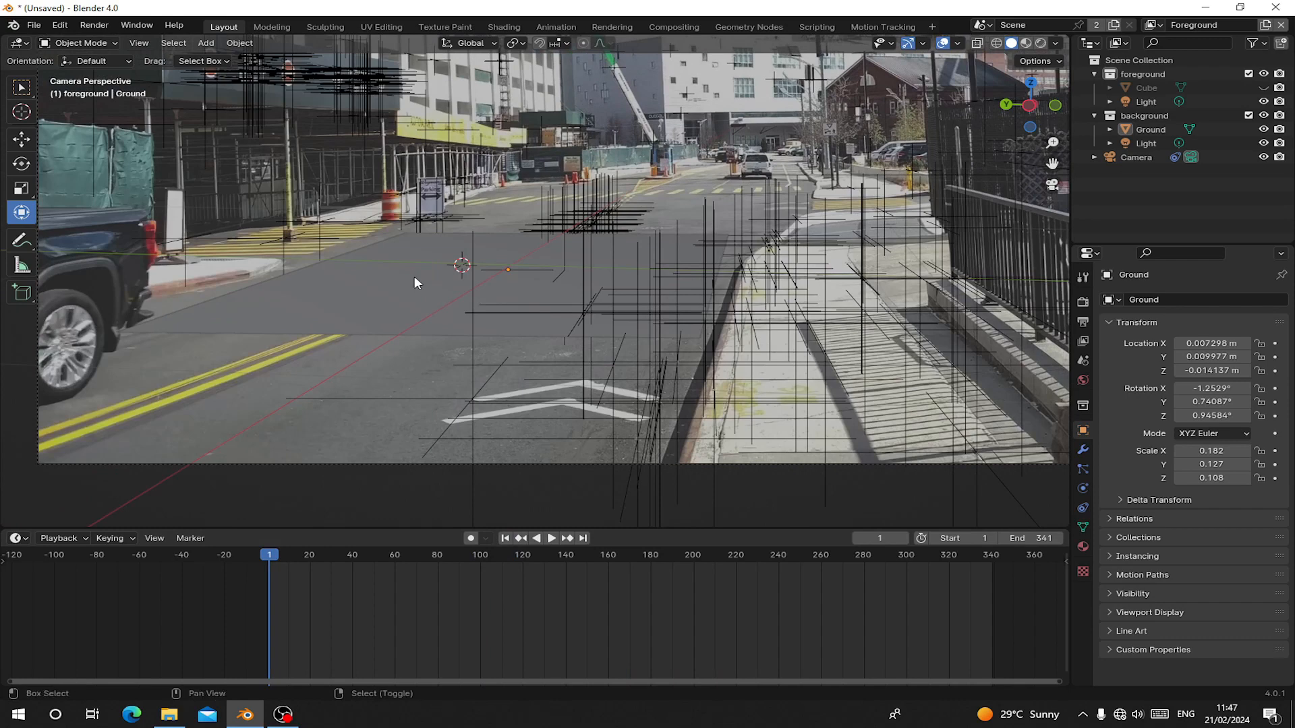
pyautogui.hotkey('shift', 's')
pyautogui.click(364, 301)
# Add a test cube at the 3D cursor and scale it to about 0.111.
pyautogui.hotkey('shift', 'a')
pyautogui.moveTo(384, 248)
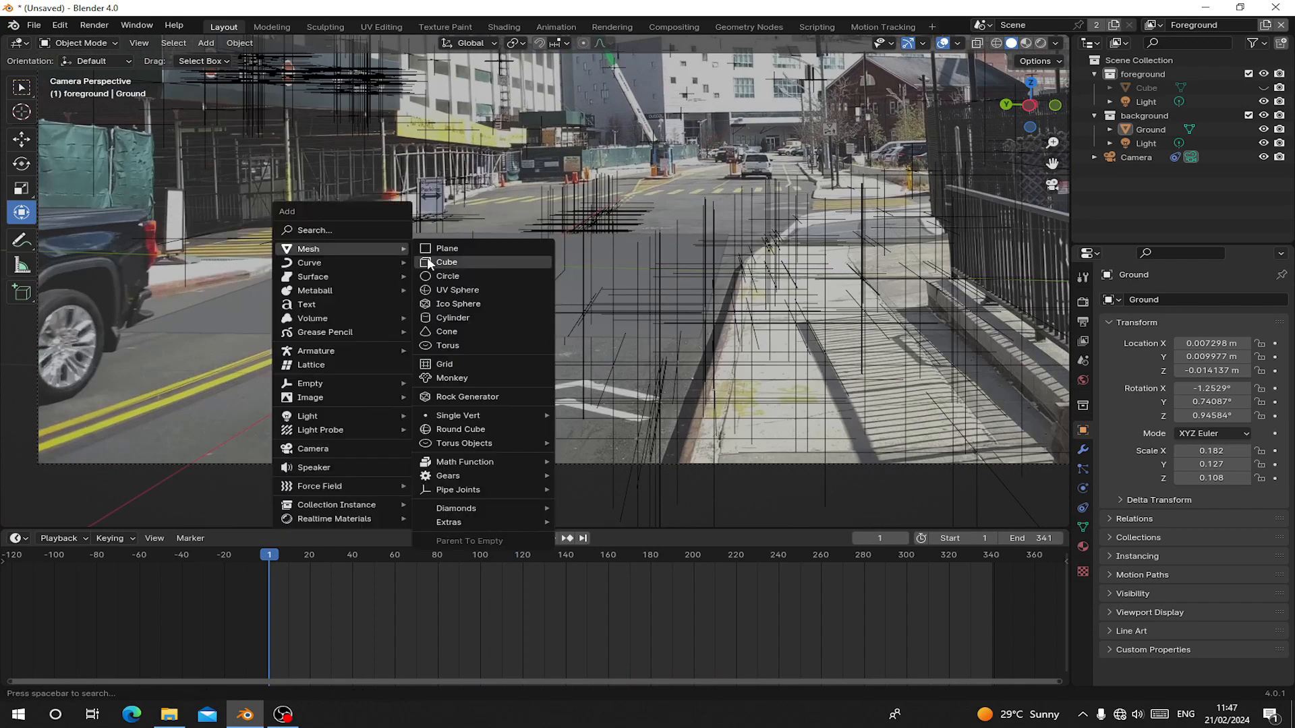
pyautogui.click(428, 261)
pyautogui.press('s')
pyautogui.click(532, 284)
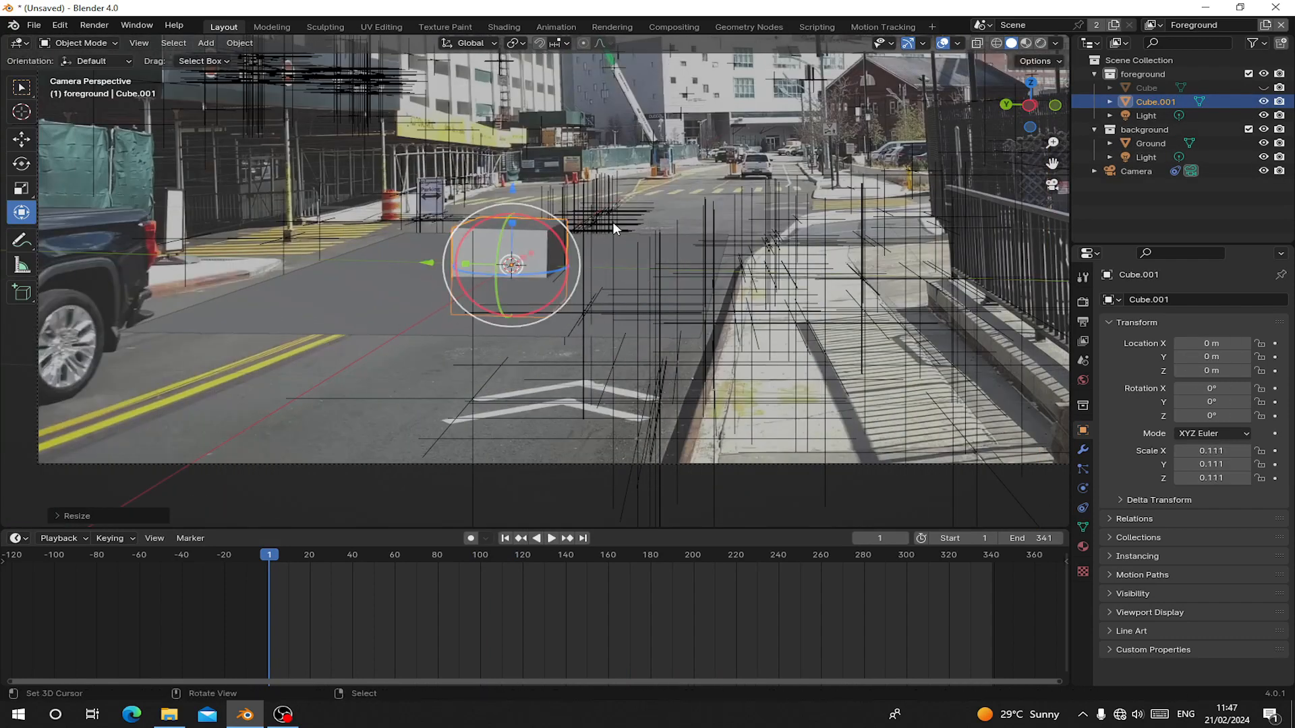
# Clear the selection and scrub the timeline forward and back to about frame 62 to check how the cube sticks to the road.
pyautogui.rightClick(346, 278)
pyautogui.keyDown('shift'); pyautogui.rightClick(340, 135); pyautogui.keyUp('shift')
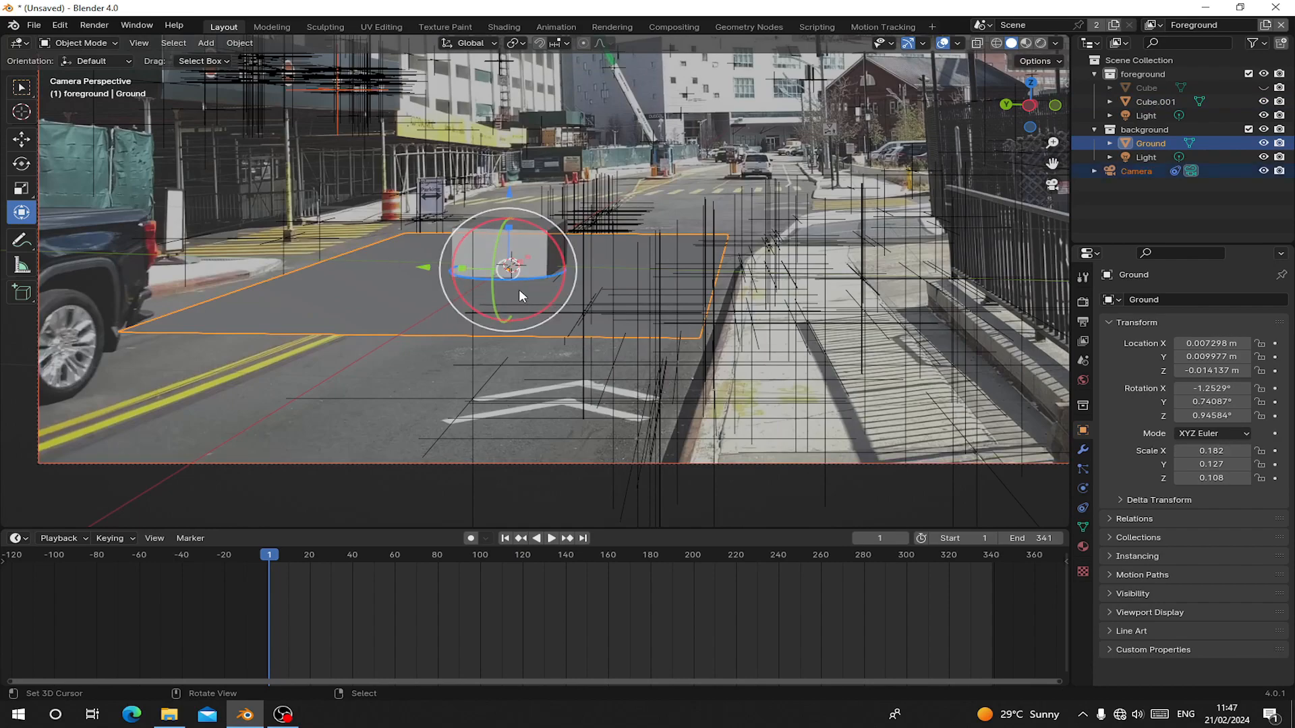
pyautogui.rightClick(85, 397)
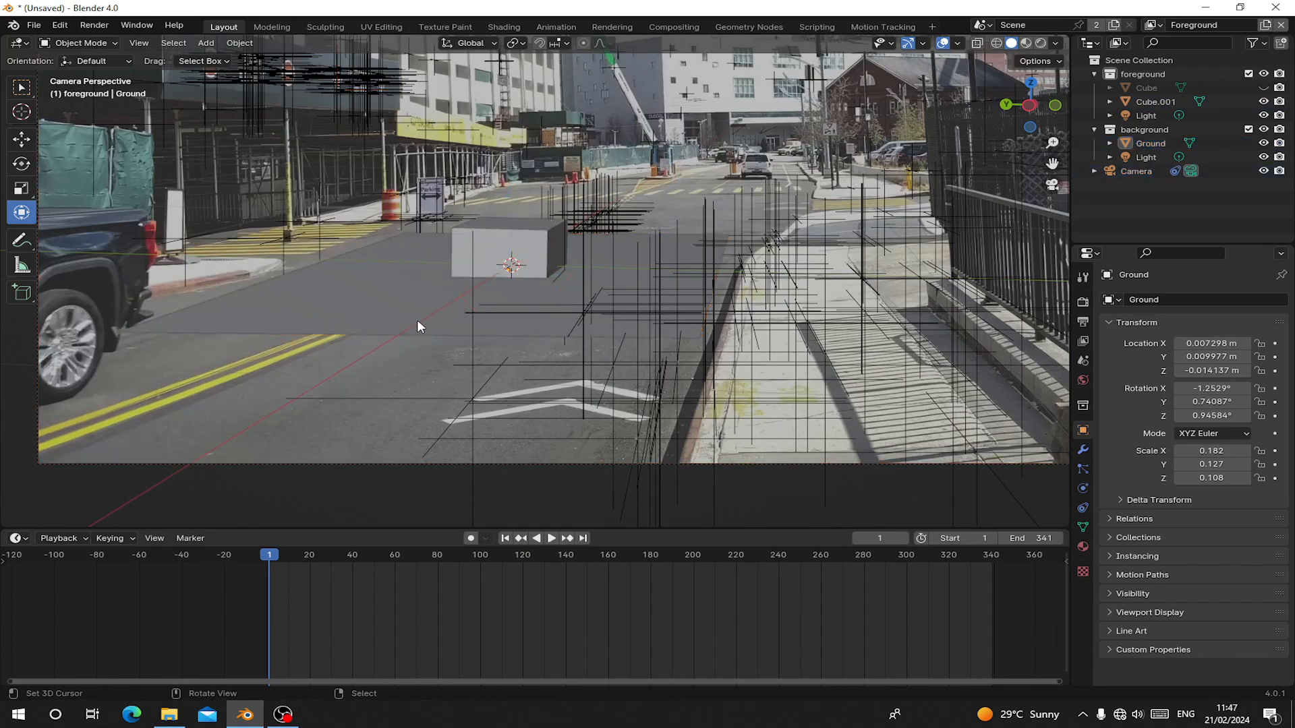
pyautogui.moveTo(472, 566); pyautogui.dragTo(716, 611)
pyautogui.moveTo(629, 631); pyautogui.dragTo(400, 586)
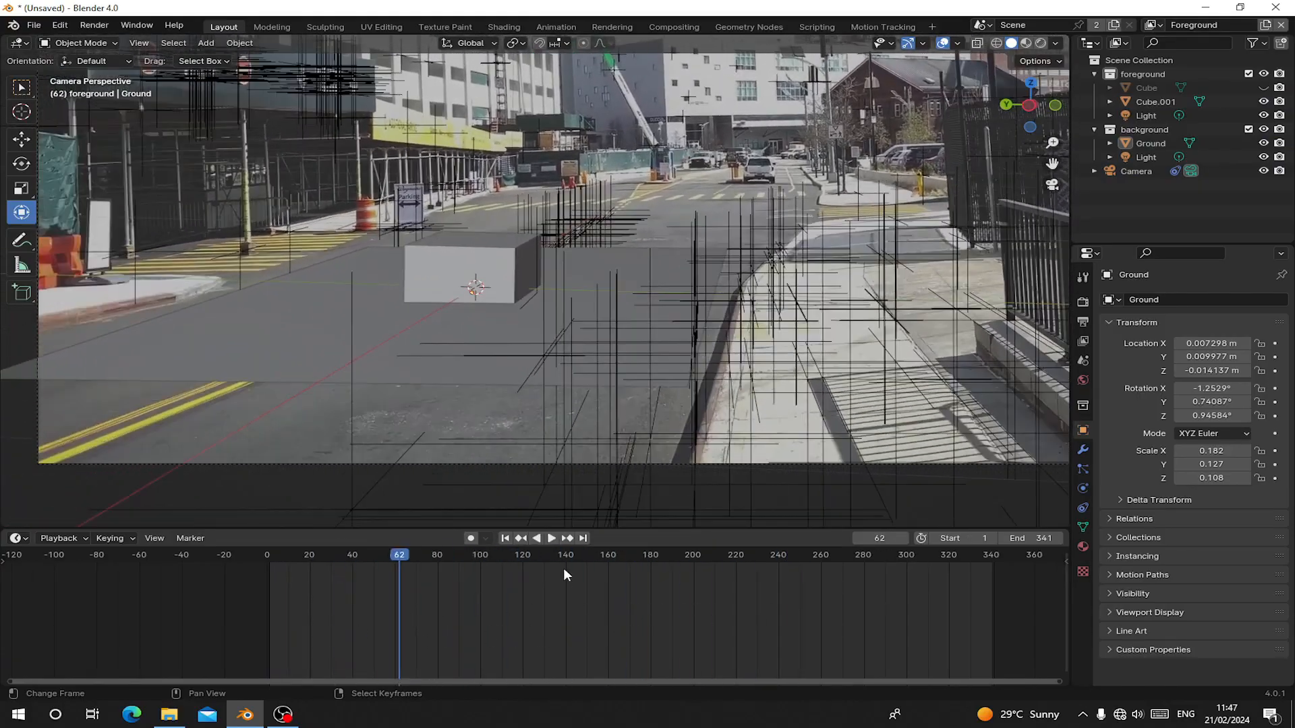
# Play the footage from frame 1 and turn off the Motion Tracking overlay.
pyautogui.click(505, 538)
pyautogui.press('space')
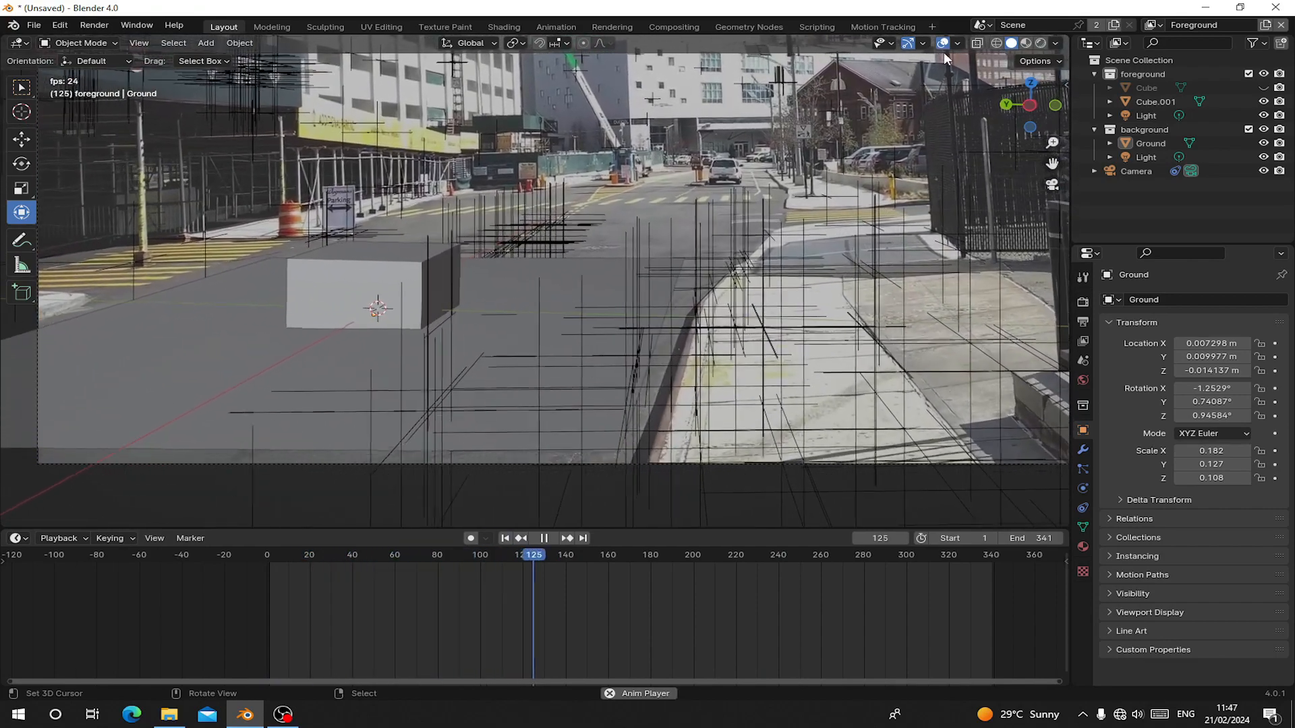
pyautogui.click(956, 43)
pyautogui.click(889, 334)
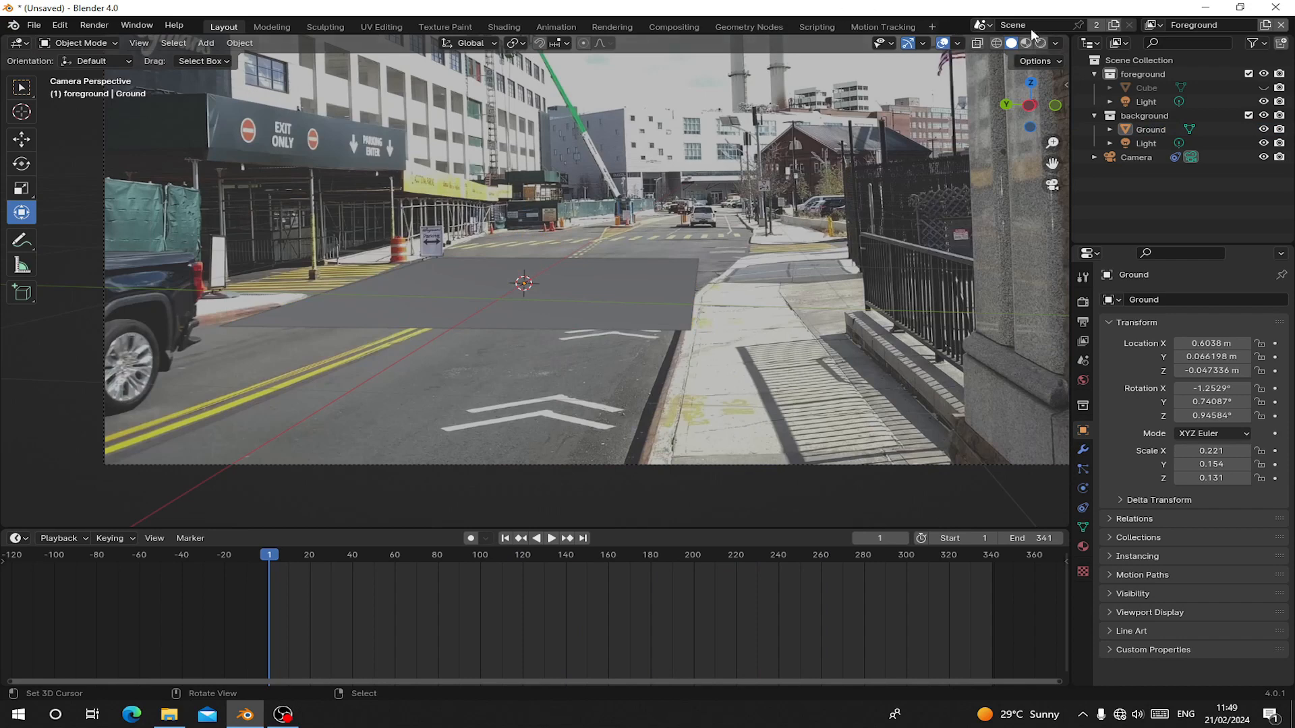
# Collapse the background collection and create a new collection named CART.
pyautogui.click(1095, 115)
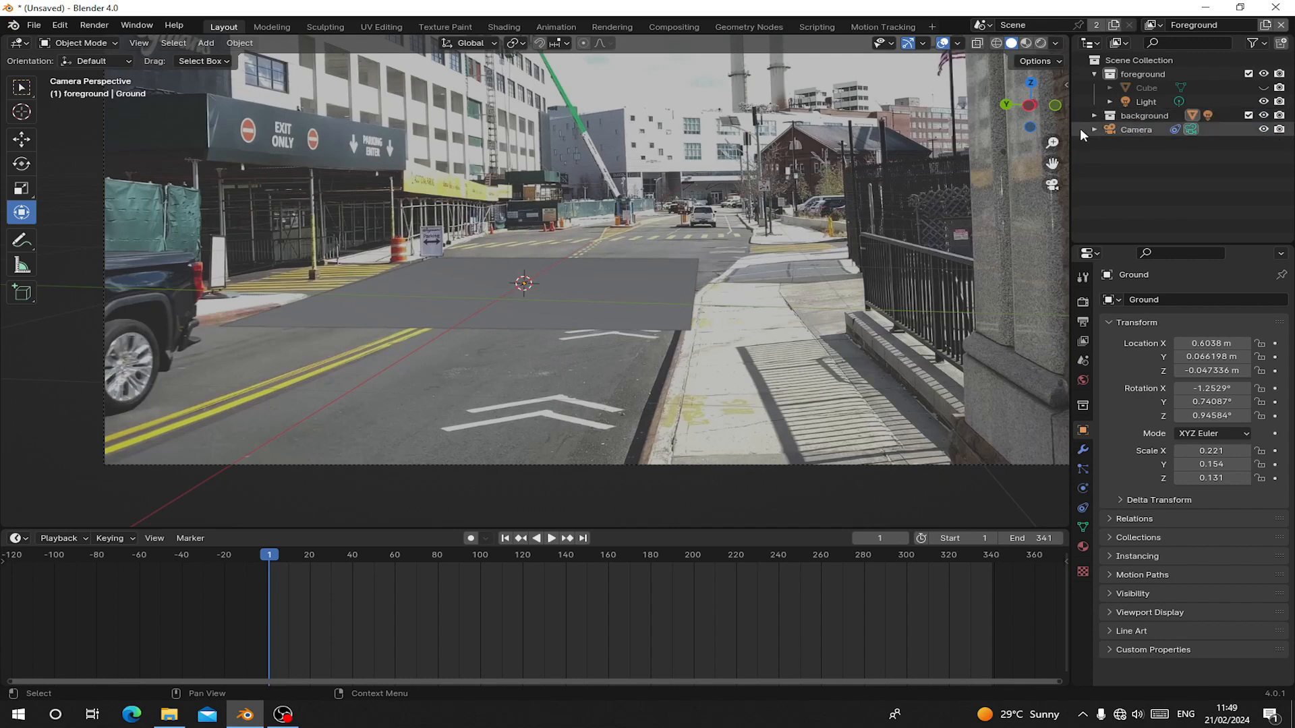
pyautogui.rightClick(1159, 184)
pyautogui.click(1160, 184)
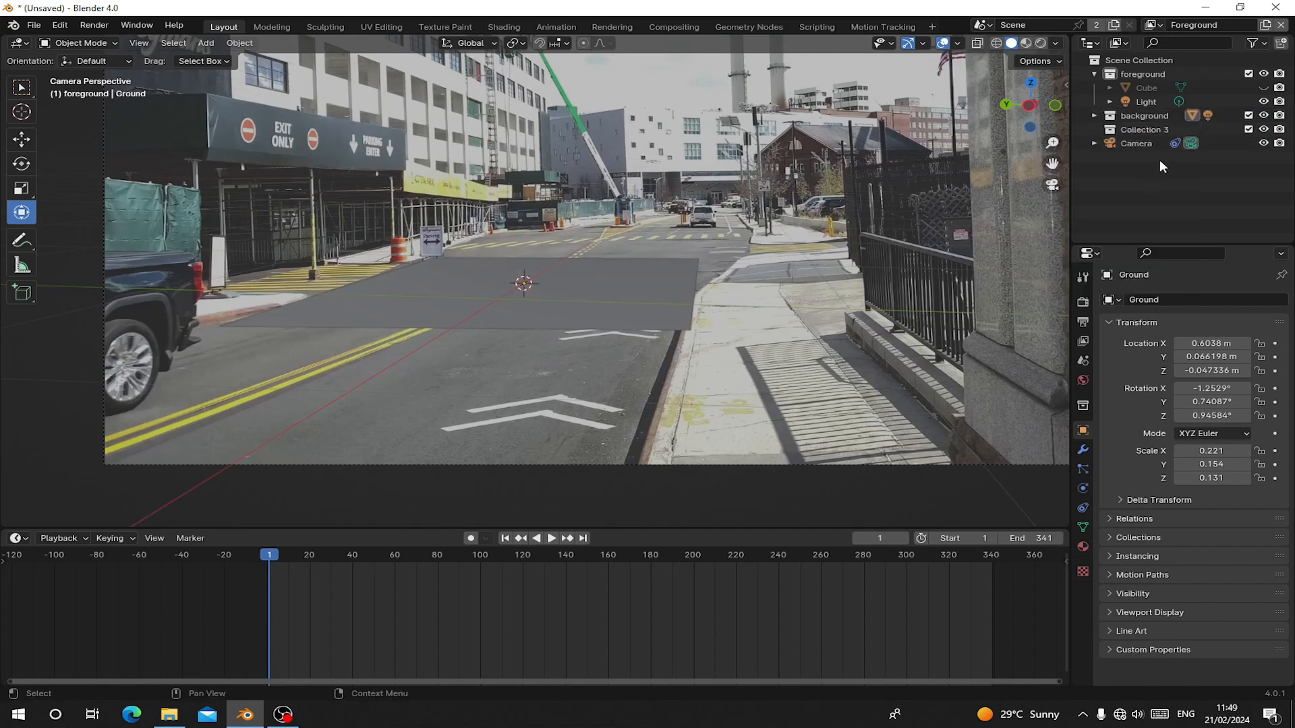
pyautogui.doubleClick(1150, 130)
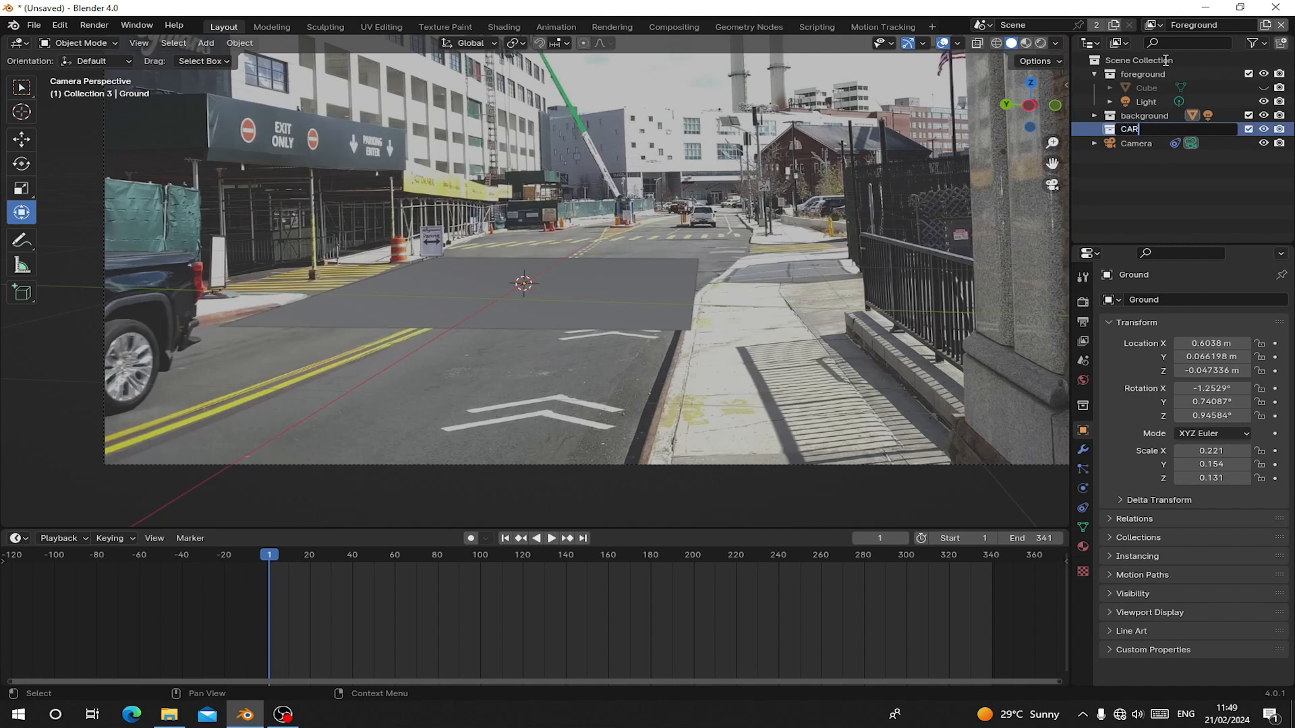
pyautogui.press('Return')
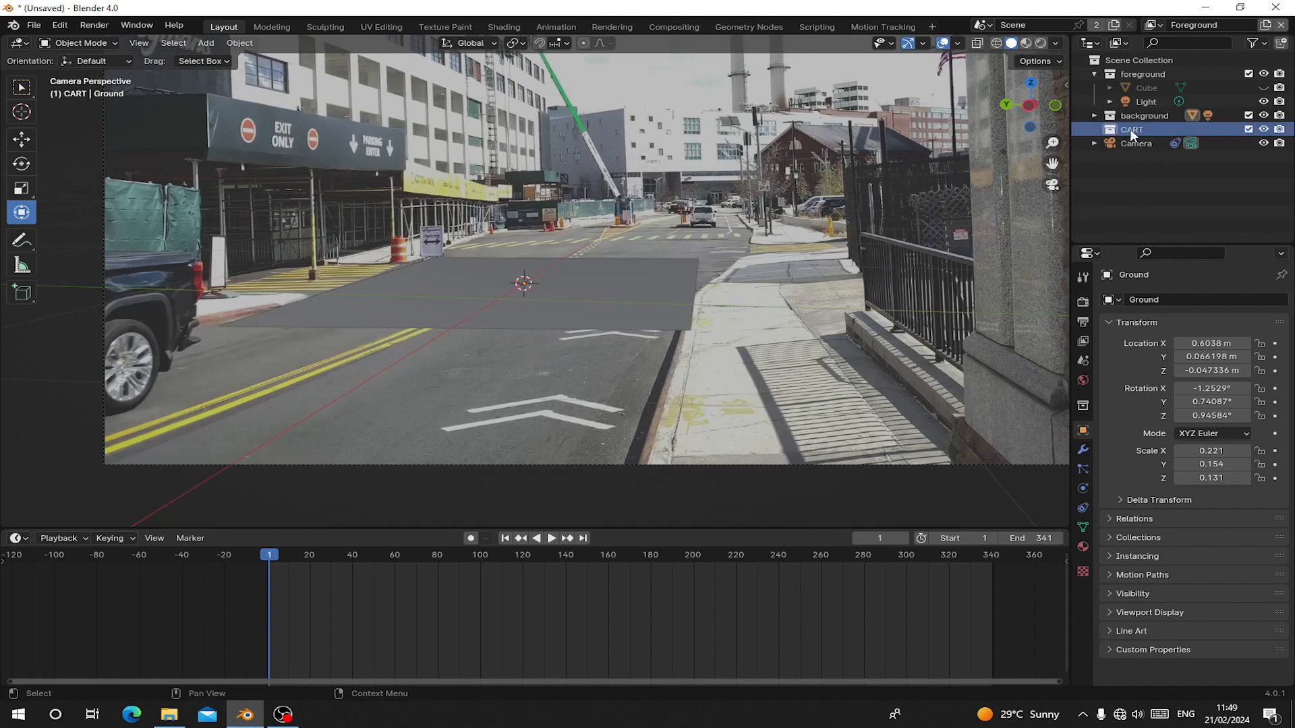
# Import the glTF model shopping_cart.glb into the scene and save the file.
pyautogui.click(33, 25)
pyautogui.moveTo(138, 210)
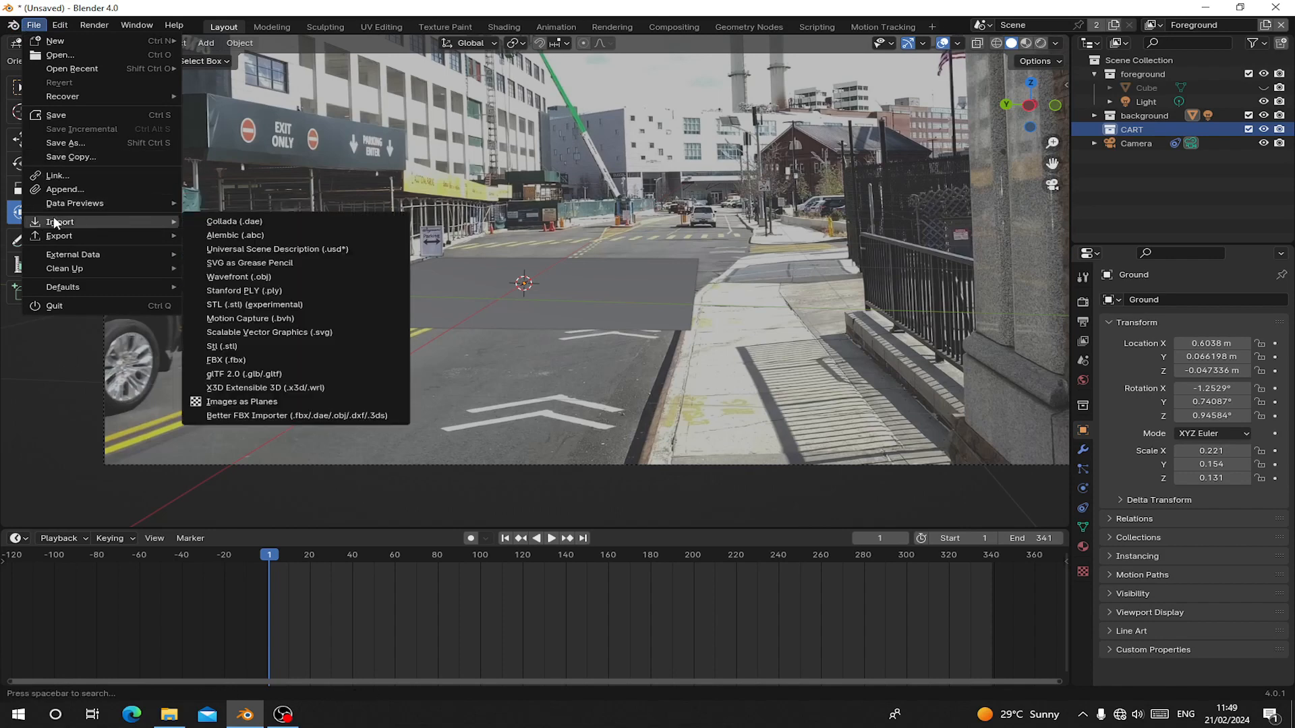
pyautogui.click(248, 373)
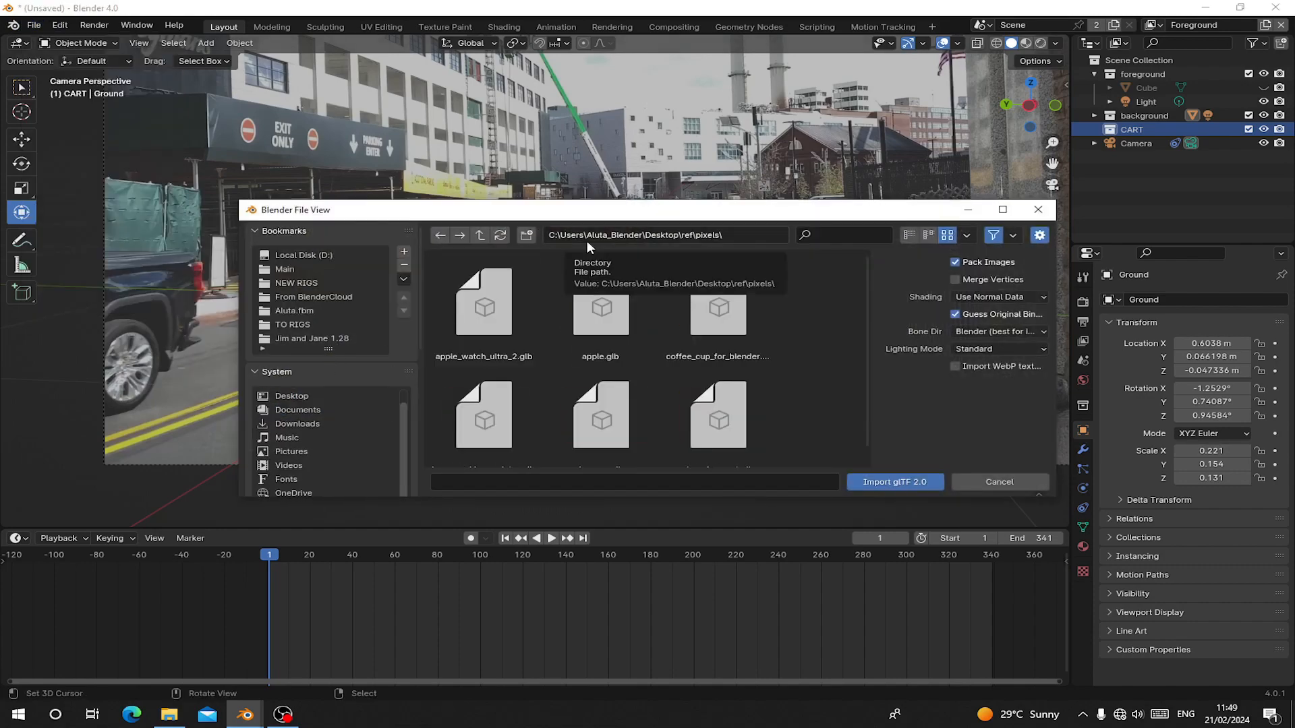
pyautogui.scroll(-1, 655, 398)
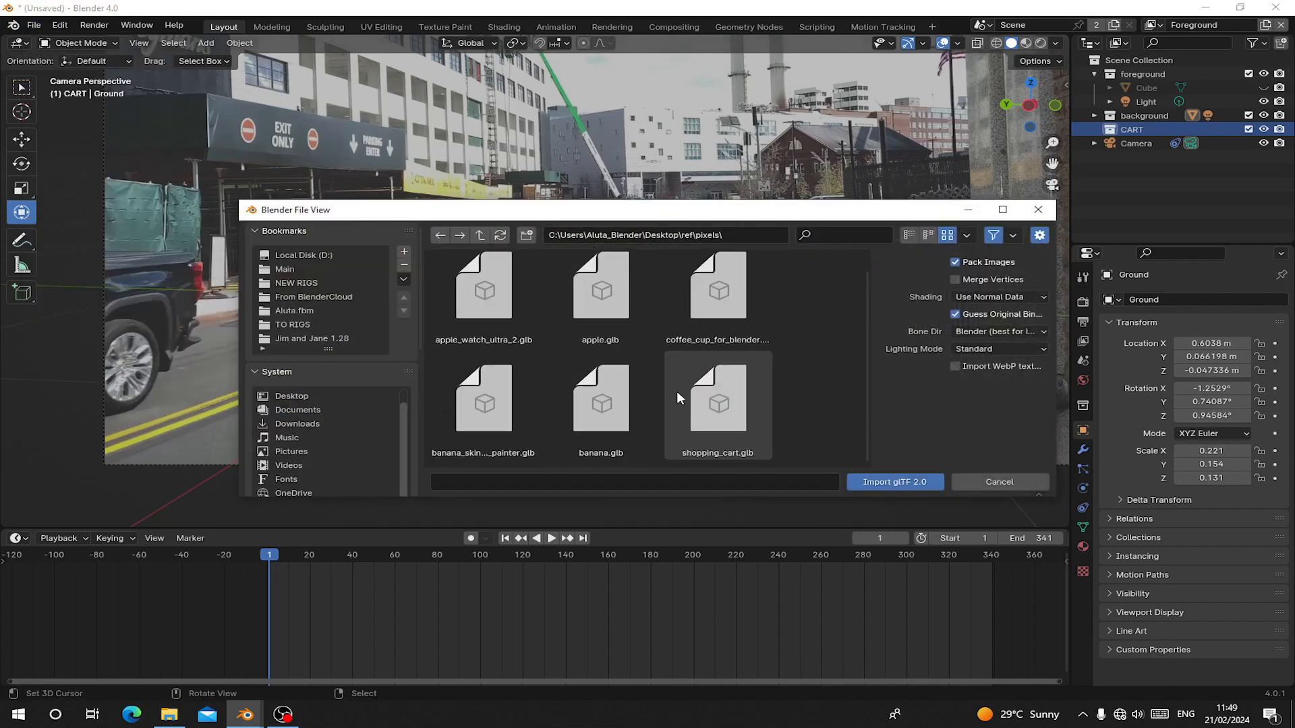
pyautogui.click(720, 397)
pyautogui.doubleClick(720, 398)
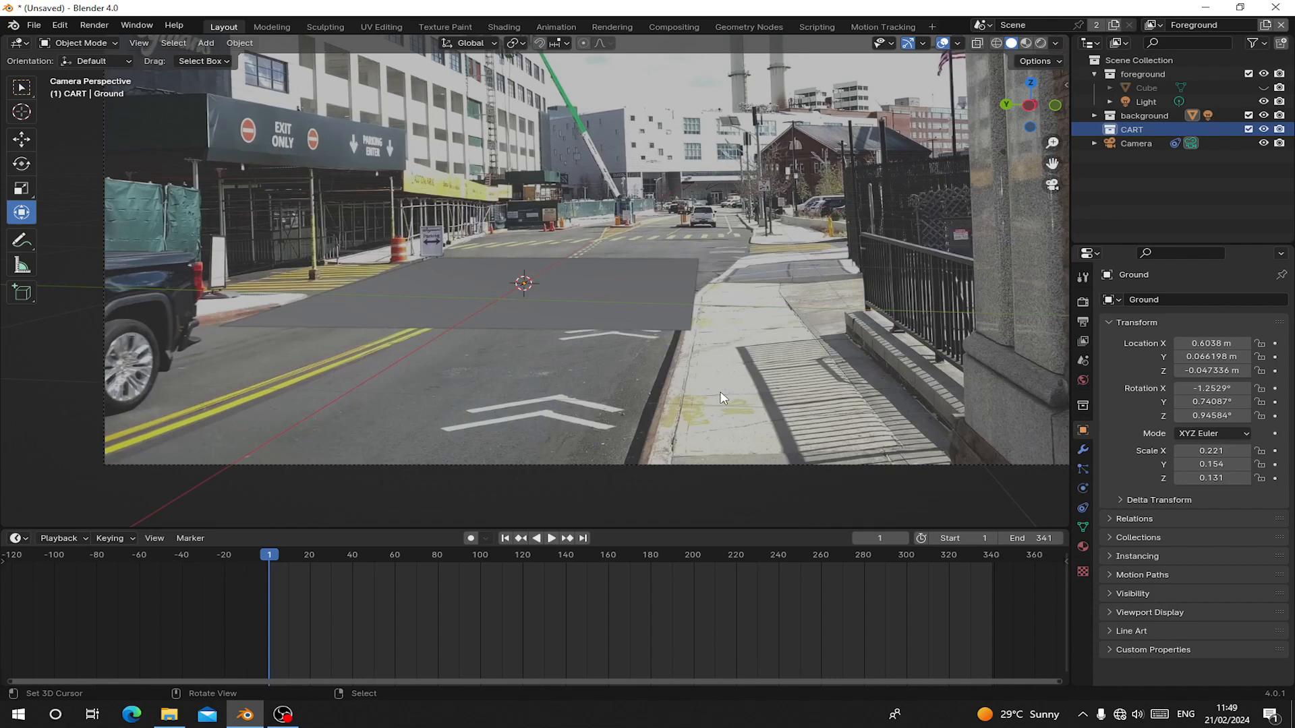
pyautogui.click(33, 24)
pyautogui.click(43, 114)
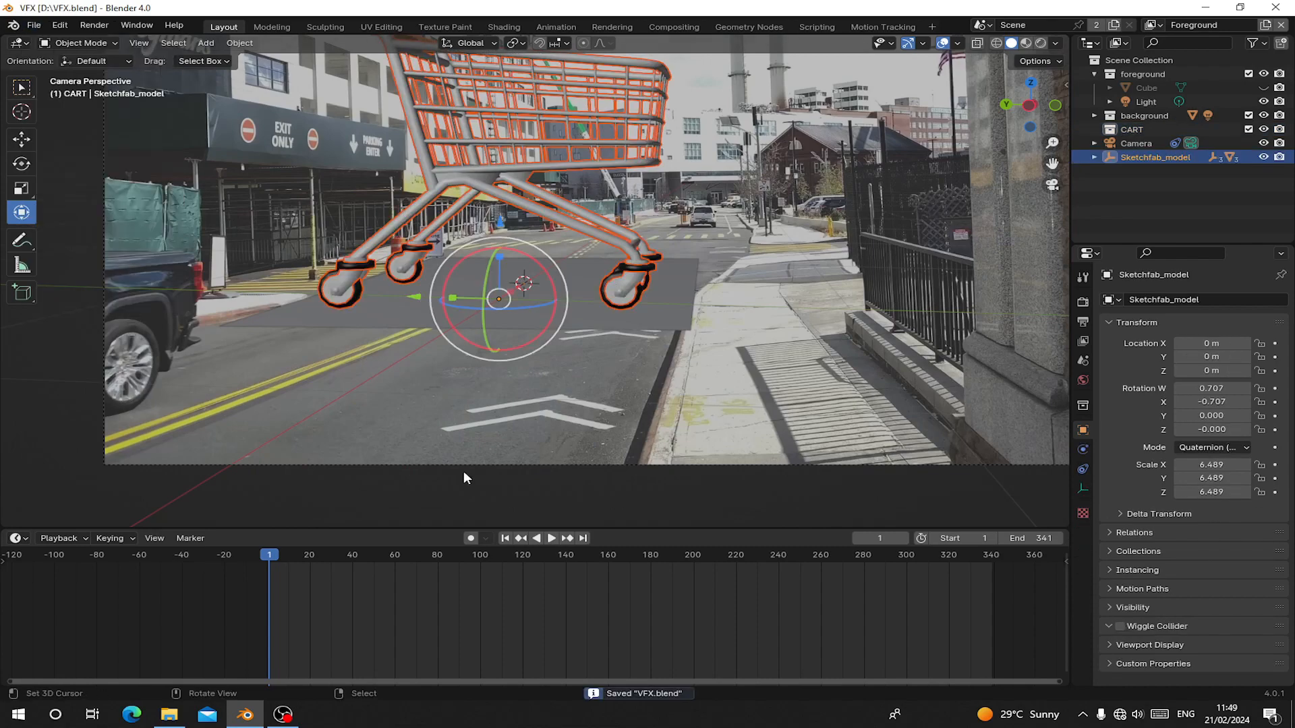
# Clear the parents of the imported shopping cart hierarchy while keeping the transformation.
pyautogui.moveTo(463, 471); pyautogui.dragTo(465, 257, button='middle')
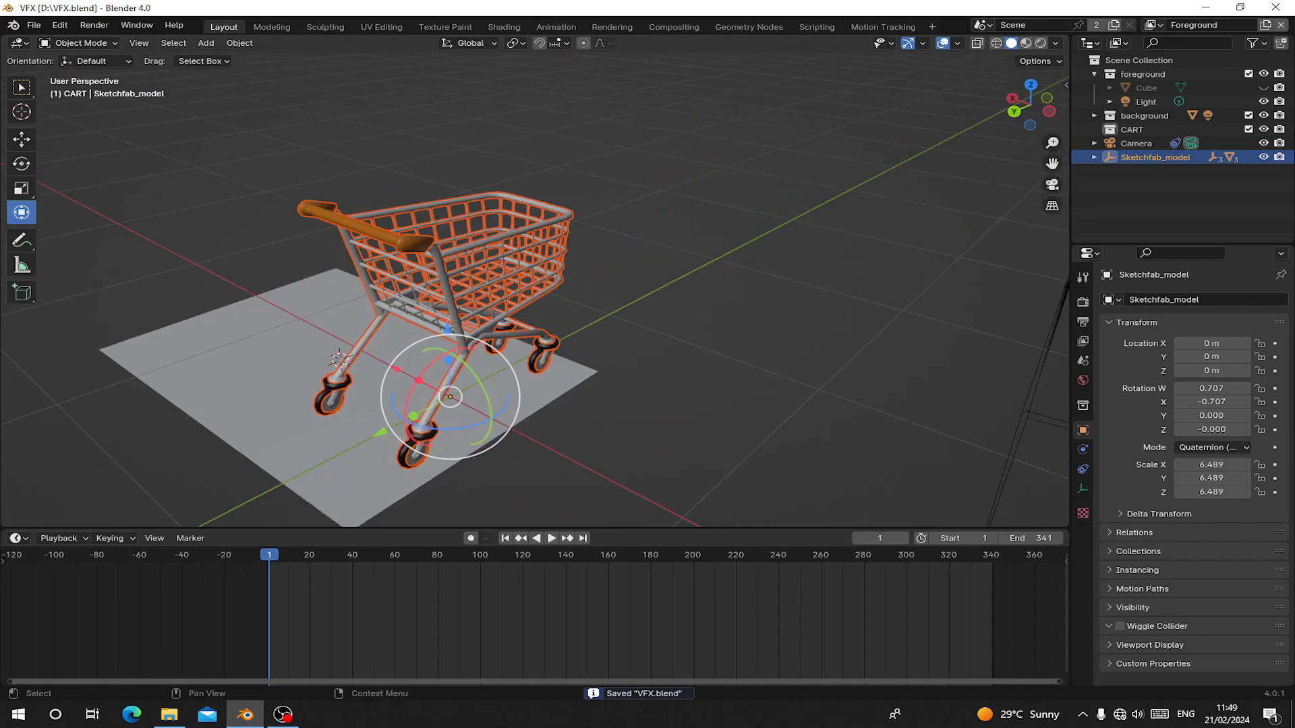
pyautogui.click(1146, 158)
pyautogui.click(1094, 157)
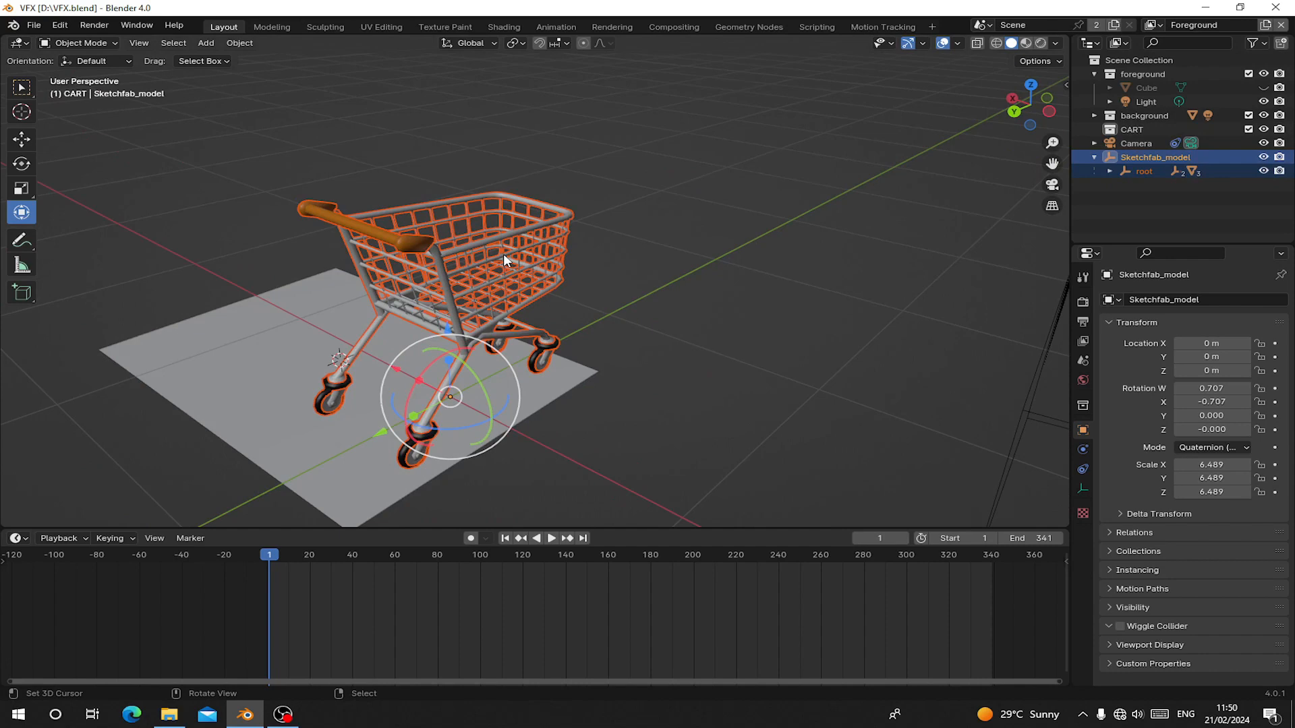
pyautogui.hotkey('alt', 'p')
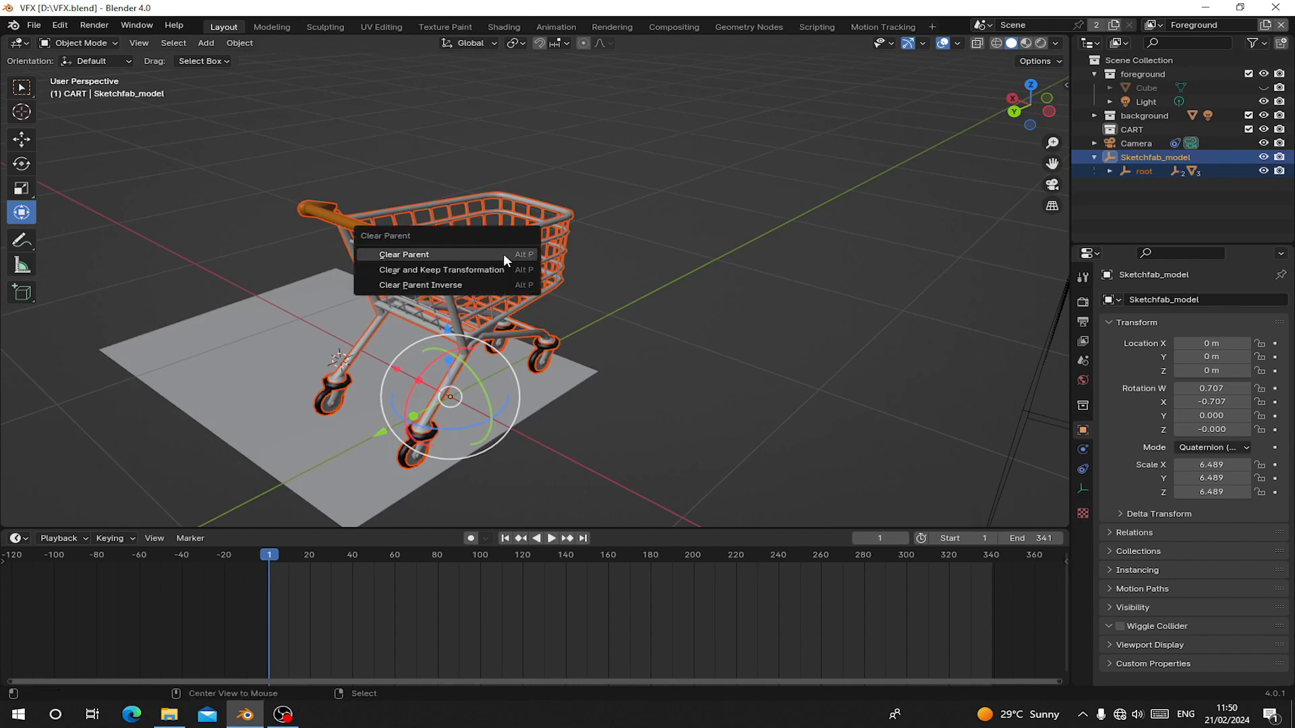
pyautogui.click(464, 267)
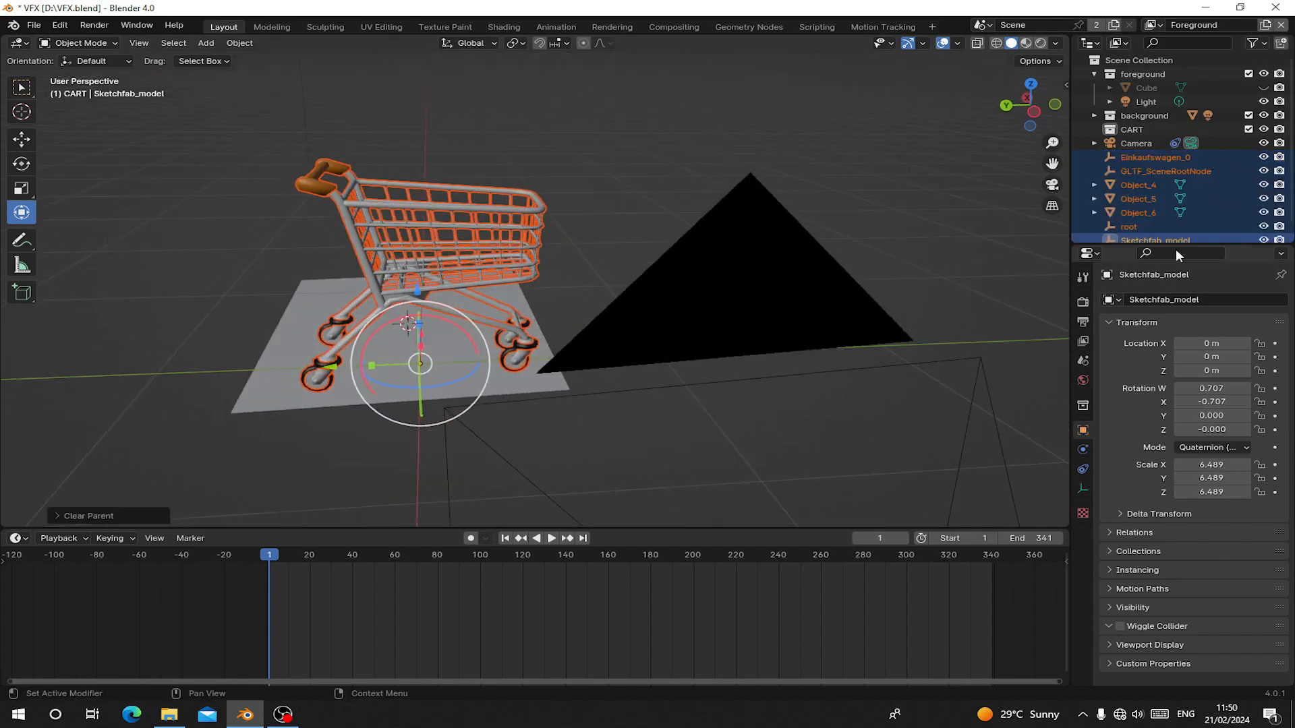
# Delete the leftover empties GLTF_SceneRootNode, Einkaufswagen_0, Sketchfab_model and root.
pyautogui.click(1135, 173)
pyautogui.keyDown('ctrl'); pyautogui.click(1135, 156); pyautogui.keyUp('ctrl')
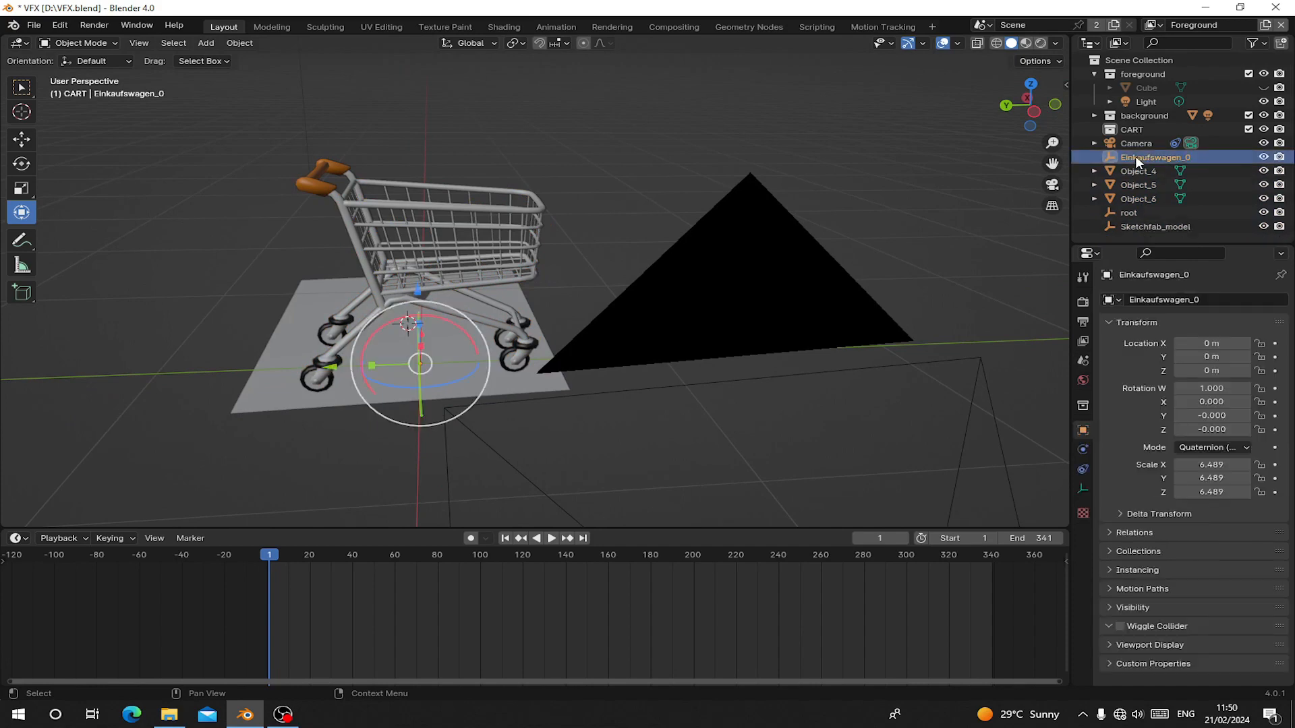
pyautogui.press('Delete')
pyautogui.click(1135, 211)
pyautogui.press('Delete')
pyautogui.click(1127, 198)
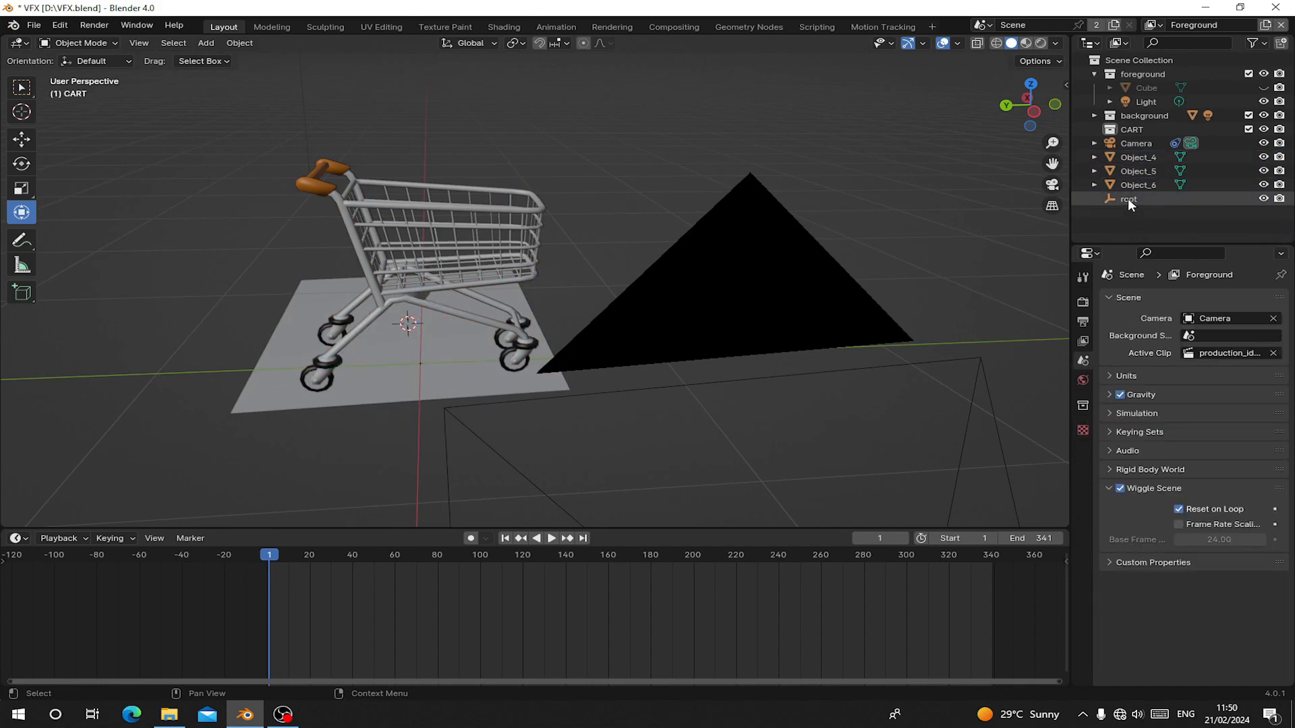
pyautogui.press('Delete')
# Join the cart meshes Object_4, Object_5 and Object_6 into a single object.
pyautogui.click(1128, 188)
pyautogui.keyDown('shift'); pyautogui.click(1132, 158); pyautogui.keyUp('shift')
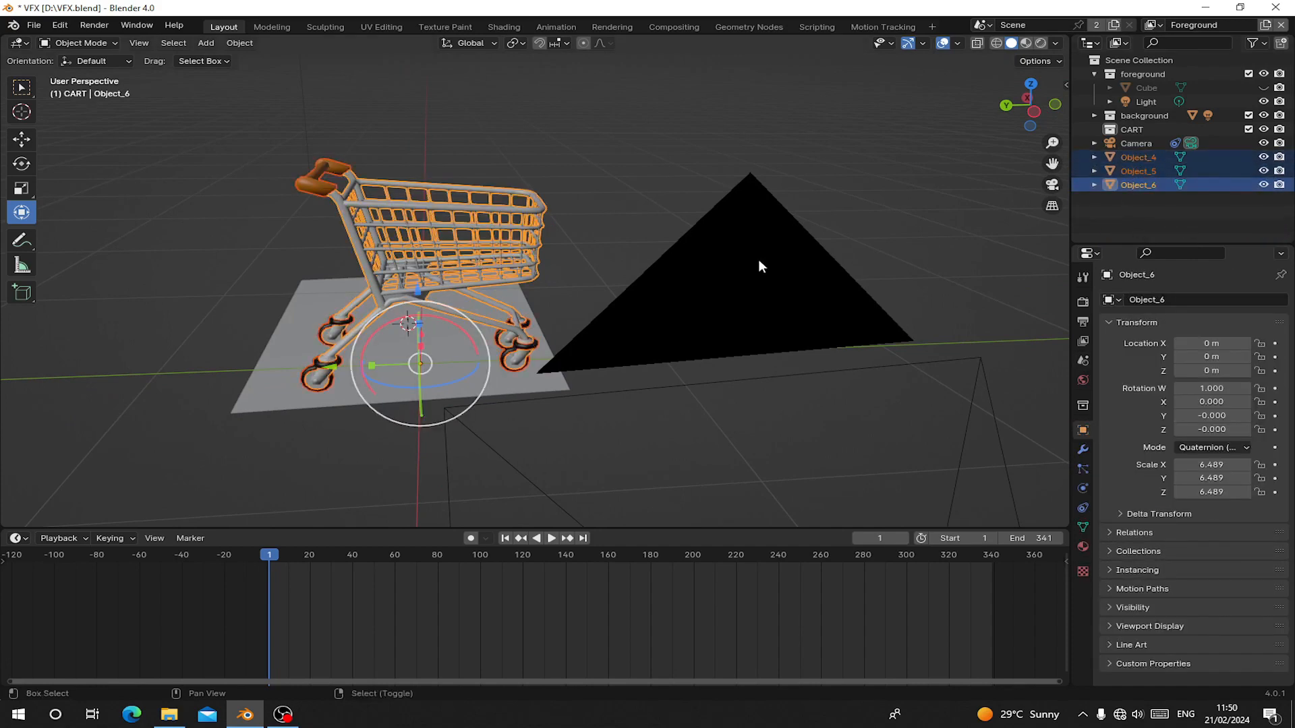
pyautogui.moveTo(506, 263); pyautogui.dragTo(491, 236, button='middle')
pyautogui.keyDown('shift'); pyautogui.rightClick(395, 189); pyautogui.keyUp('shift')
pyautogui.keyDown('shift'); pyautogui.rightClick(397, 190); pyautogui.keyUp('shift')
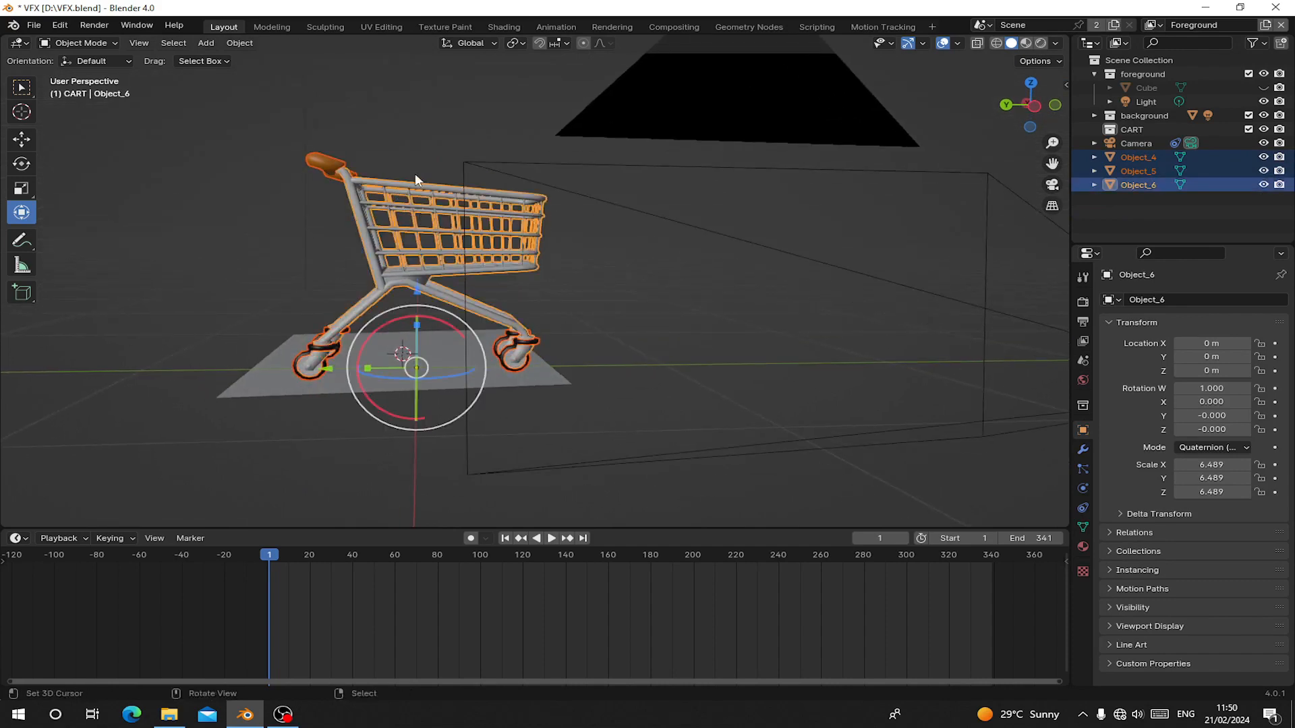
pyautogui.hotkey('ctrl', 'j')
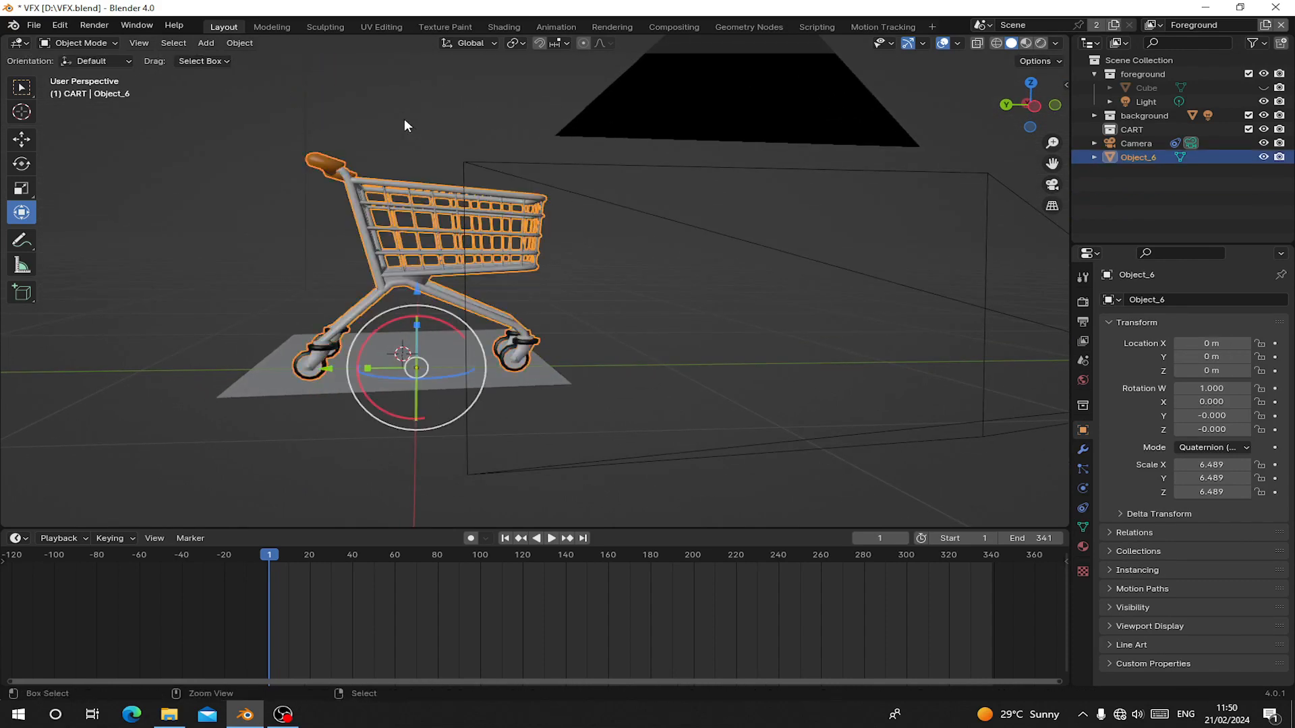
# Scale the joined cart down uniformly to about 1.186 in the camera view so it fits the road.
pyautogui.press('s')
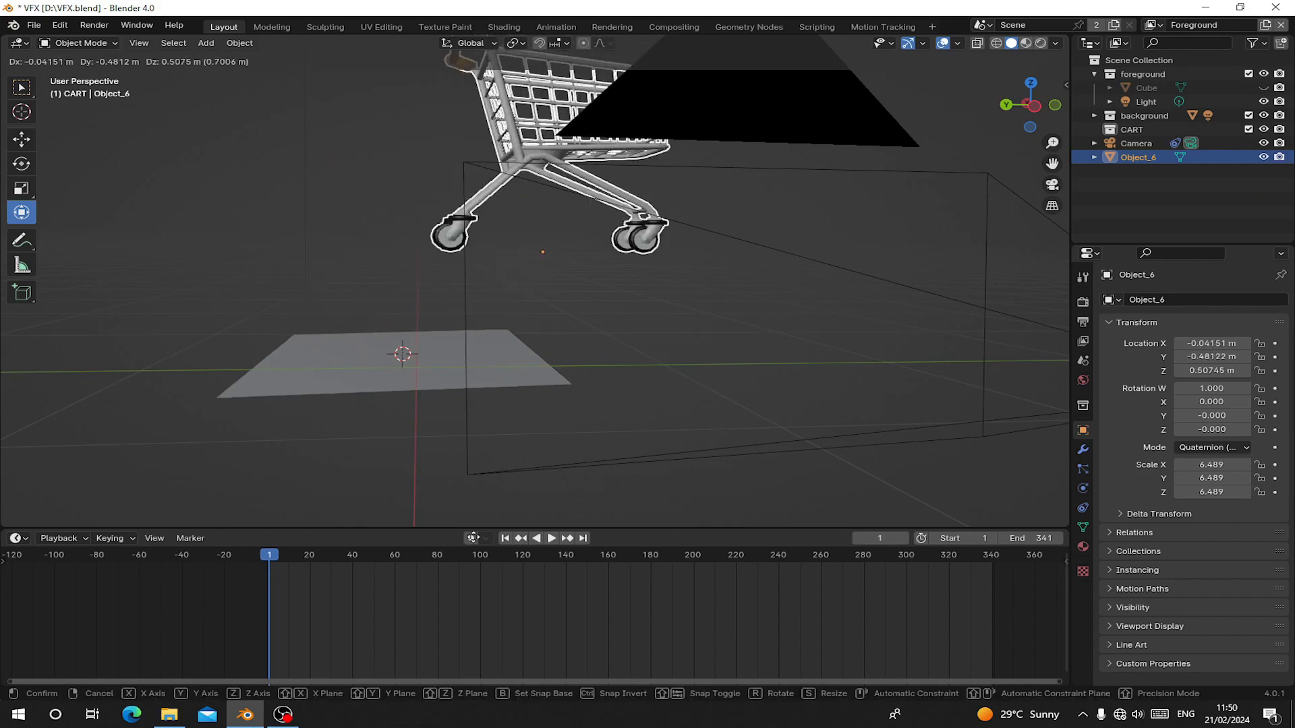
pyautogui.rightClick(428, 324)
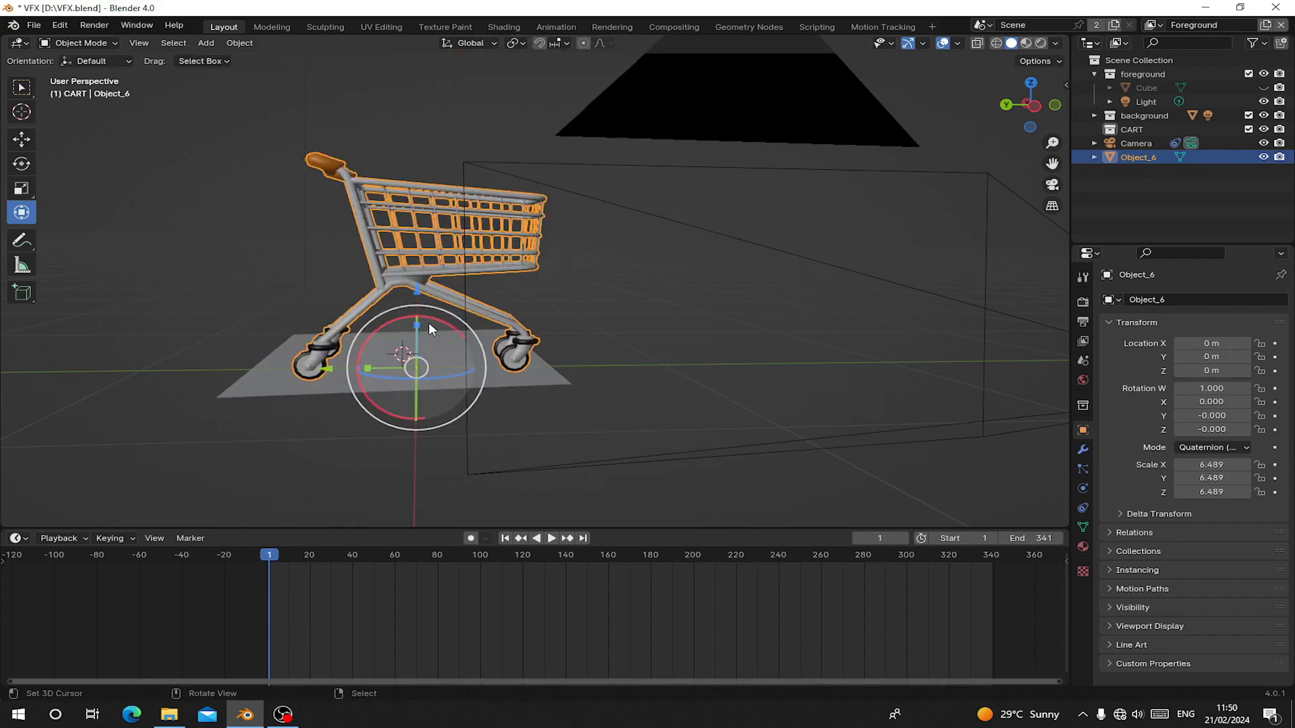
pyautogui.press('KP_0')
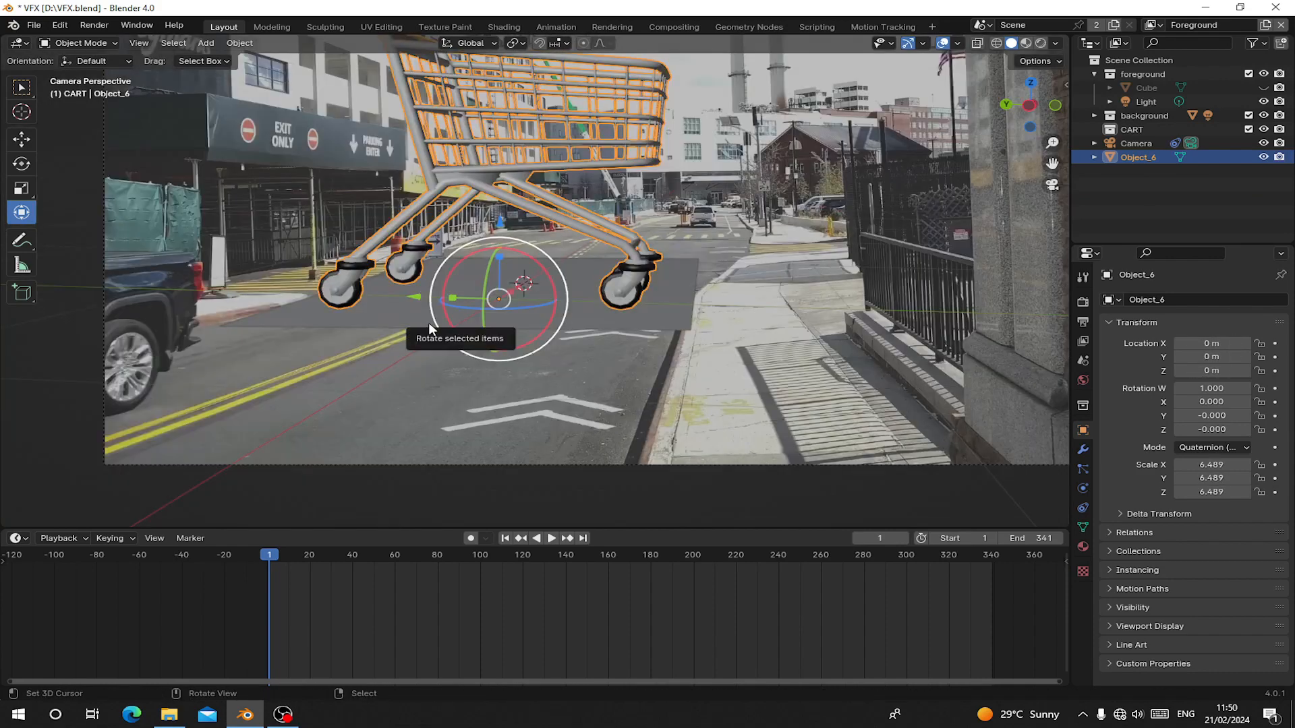
pyautogui.scroll(3, 458, 334)
pyautogui.scroll(-3, 712, 286)
pyautogui.press('s')
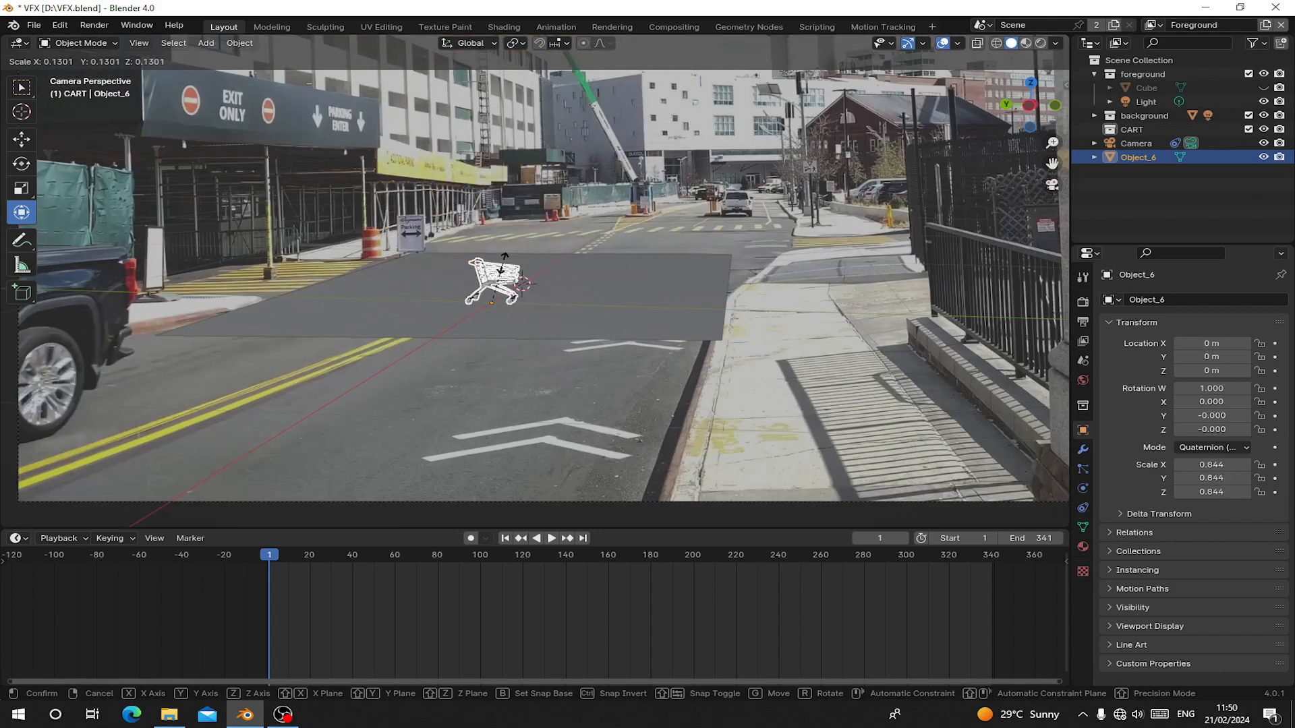
pyautogui.click(507, 250)
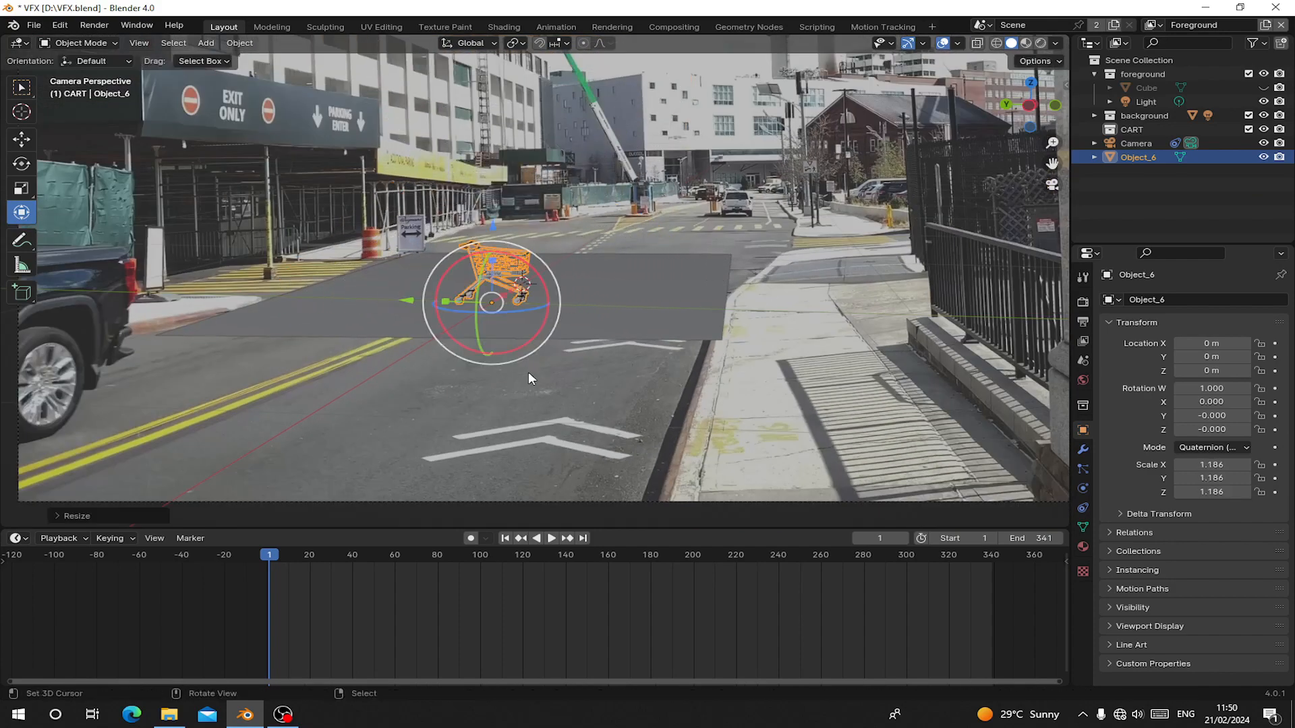
# Select the ground plane, cancel its trial move, and show the object transform values in the viewport.
pyautogui.rightClick(556, 304)
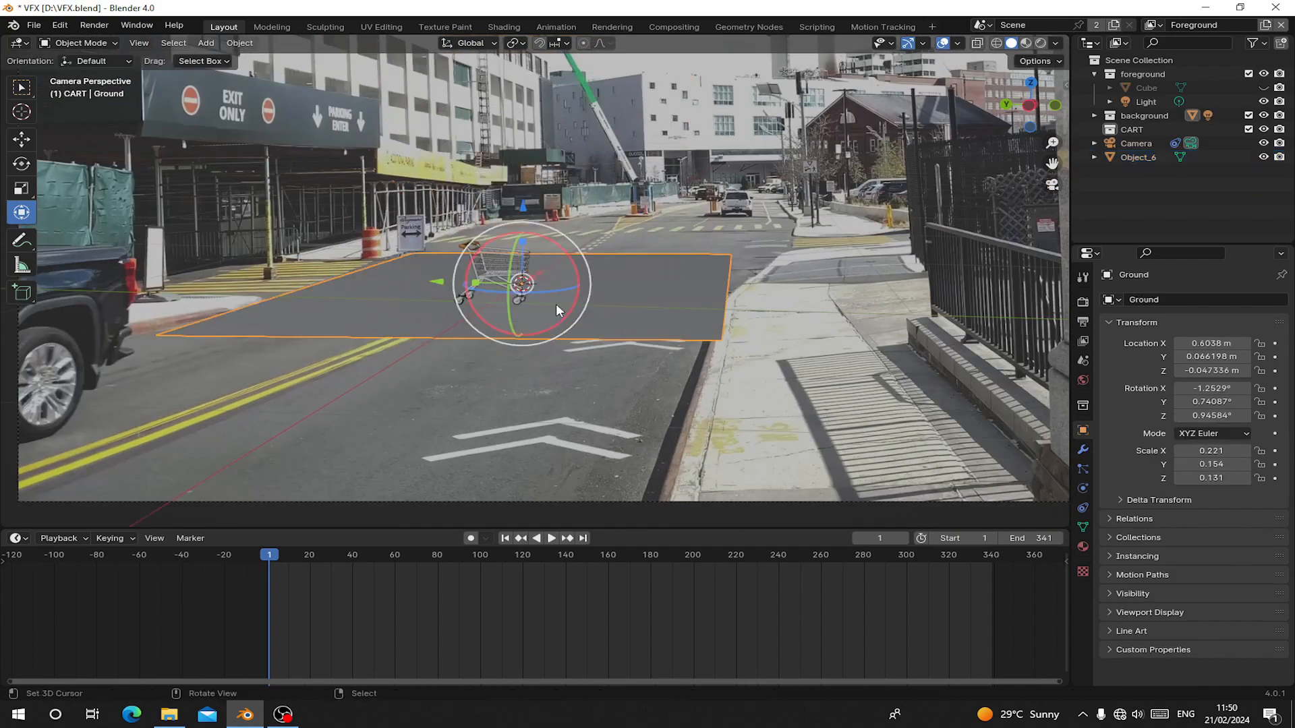
pyautogui.moveTo(523, 280); pyautogui.dragTo(536, 270)
pyautogui.rightClick(536, 269)
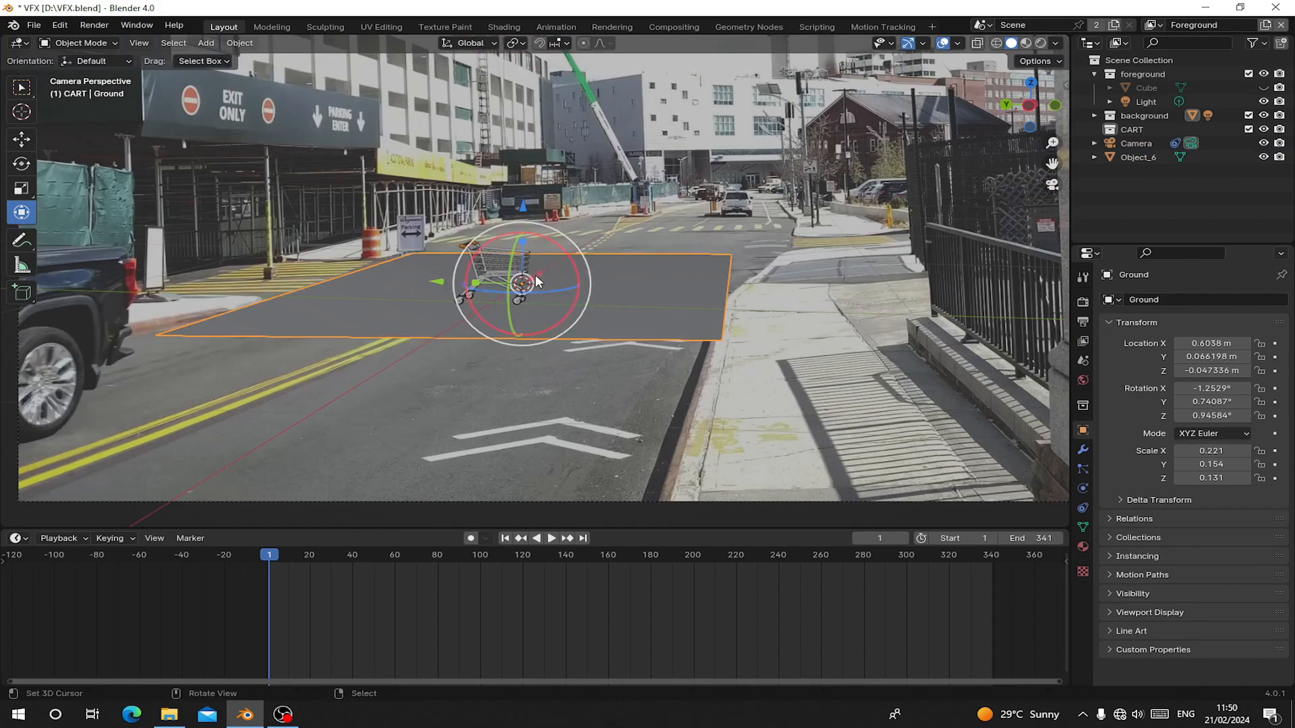
pyautogui.press('n')
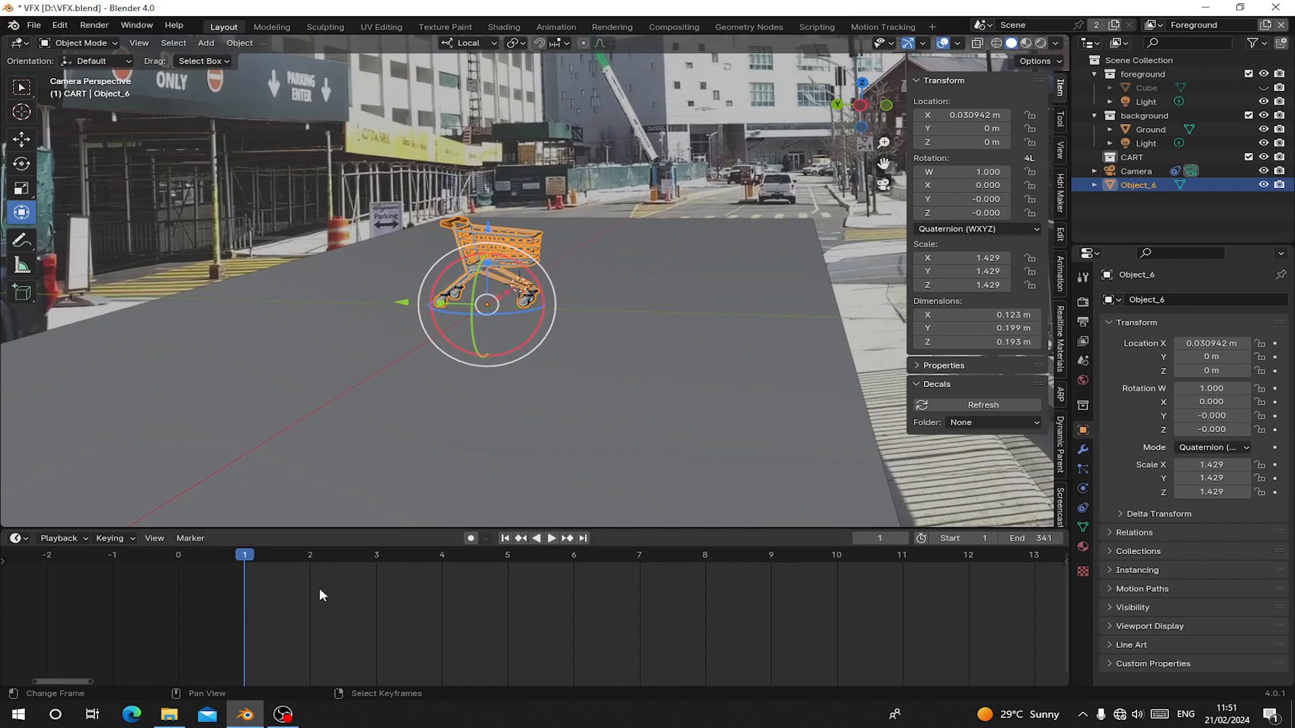
# Advance the footage to frame 6 and insert a scale keyframe on the cart.
pyautogui.press('space')
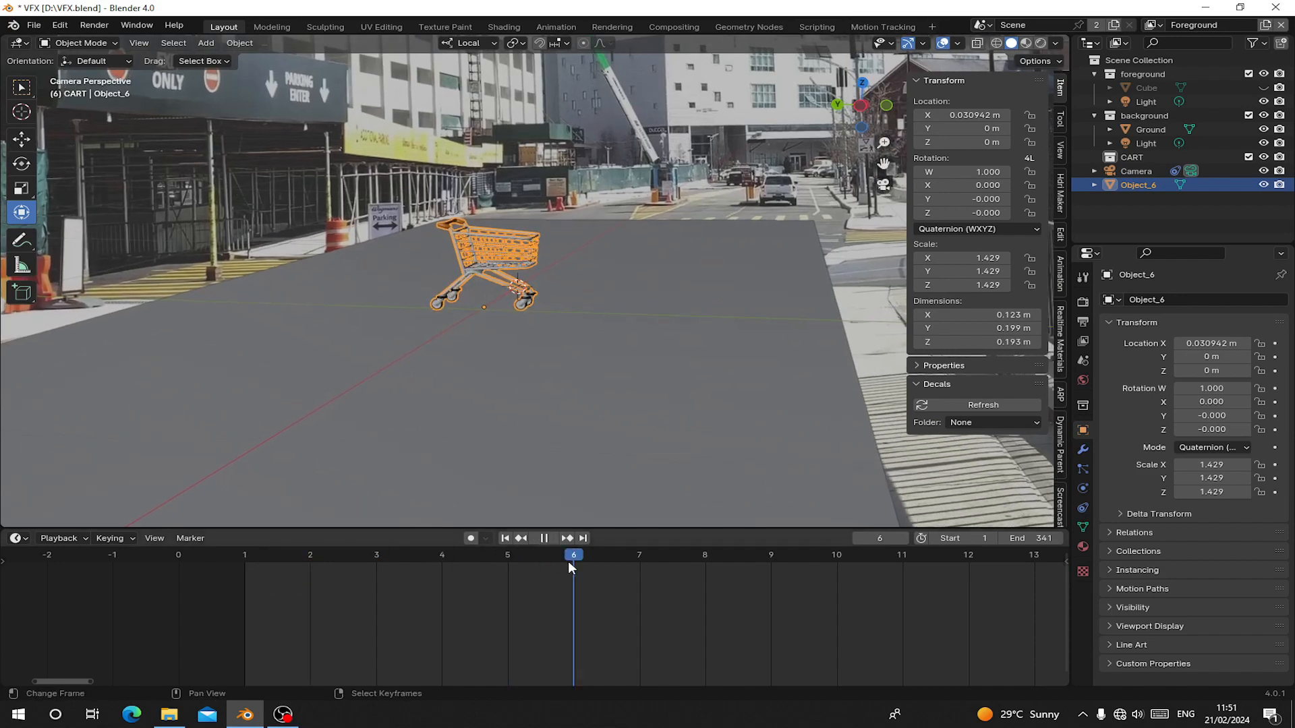
pyautogui.press('space')
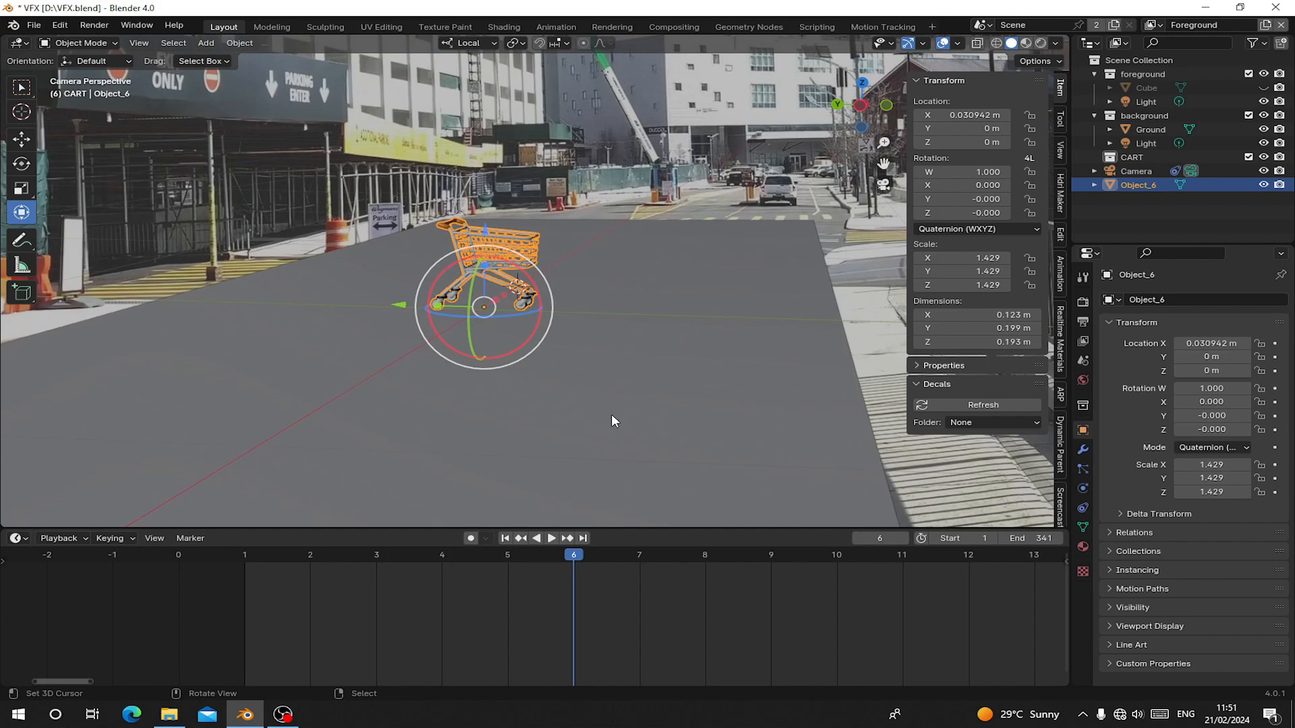
pyautogui.press('i')
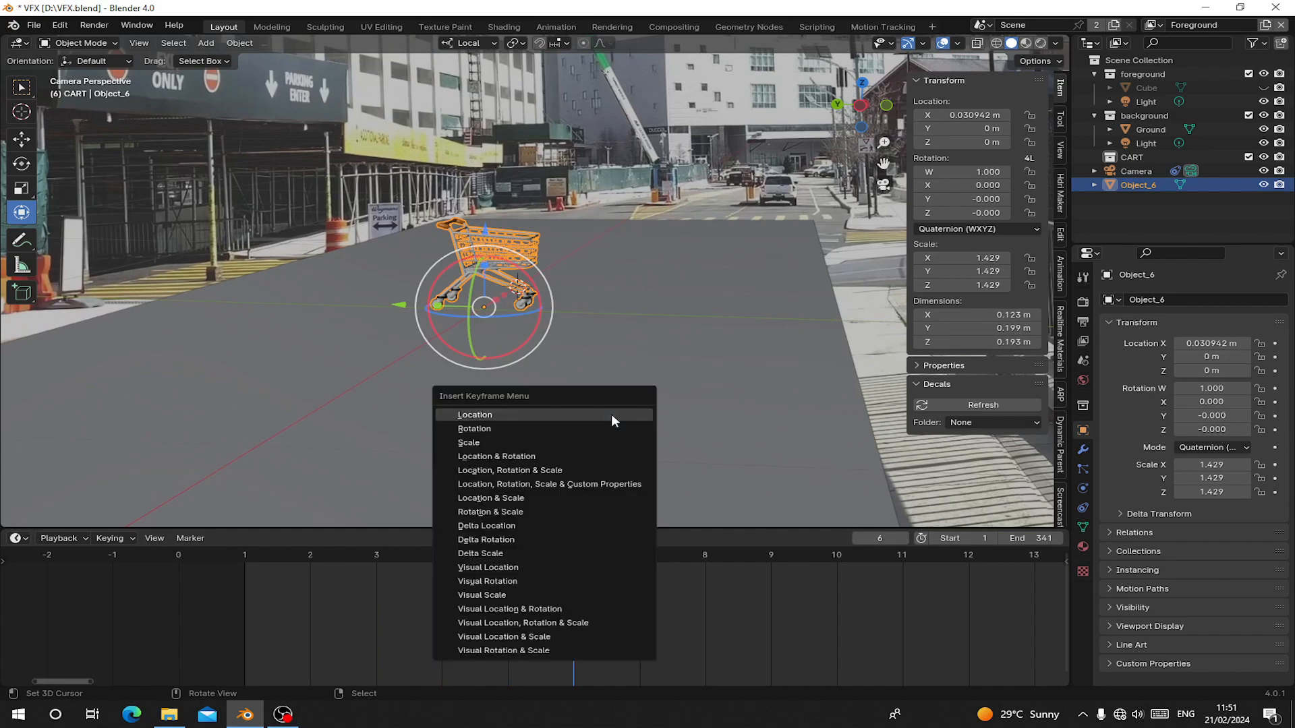
pyautogui.click(566, 439)
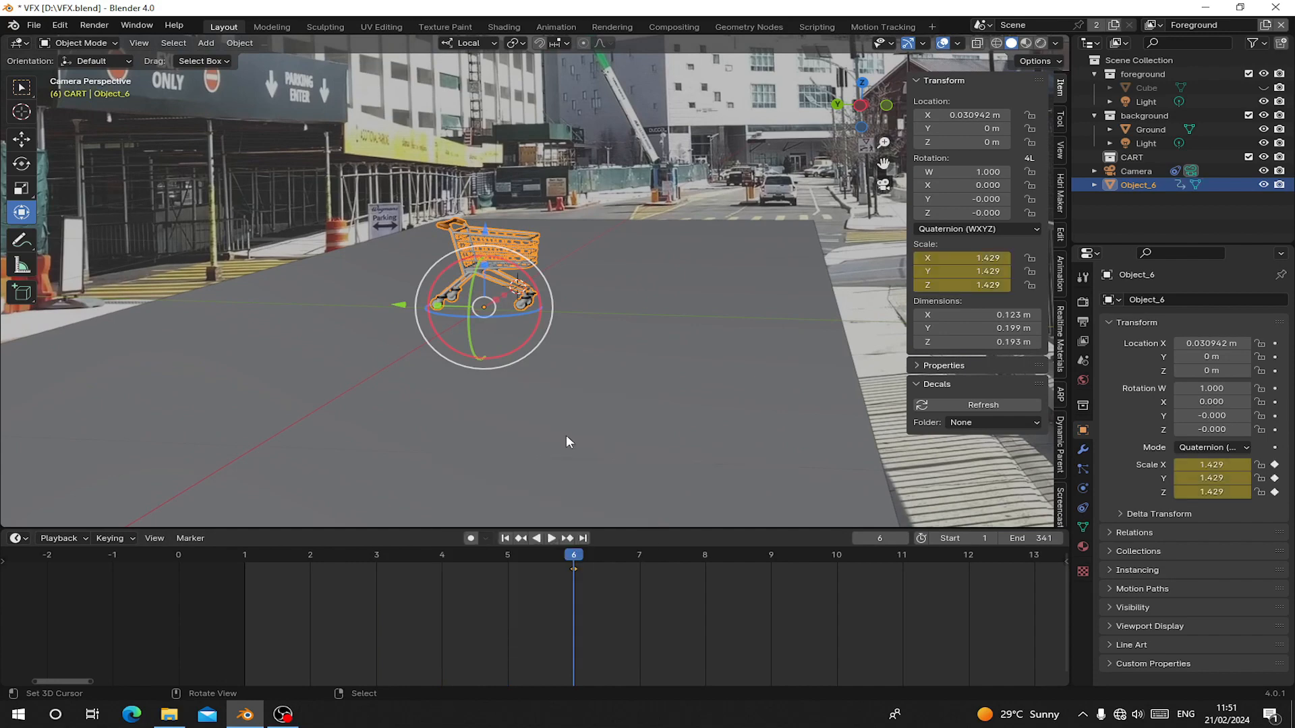
# Insert a scale keyframe of 0 on the cart at frame 1 and play back the scale animation.
pyautogui.click(505, 539)
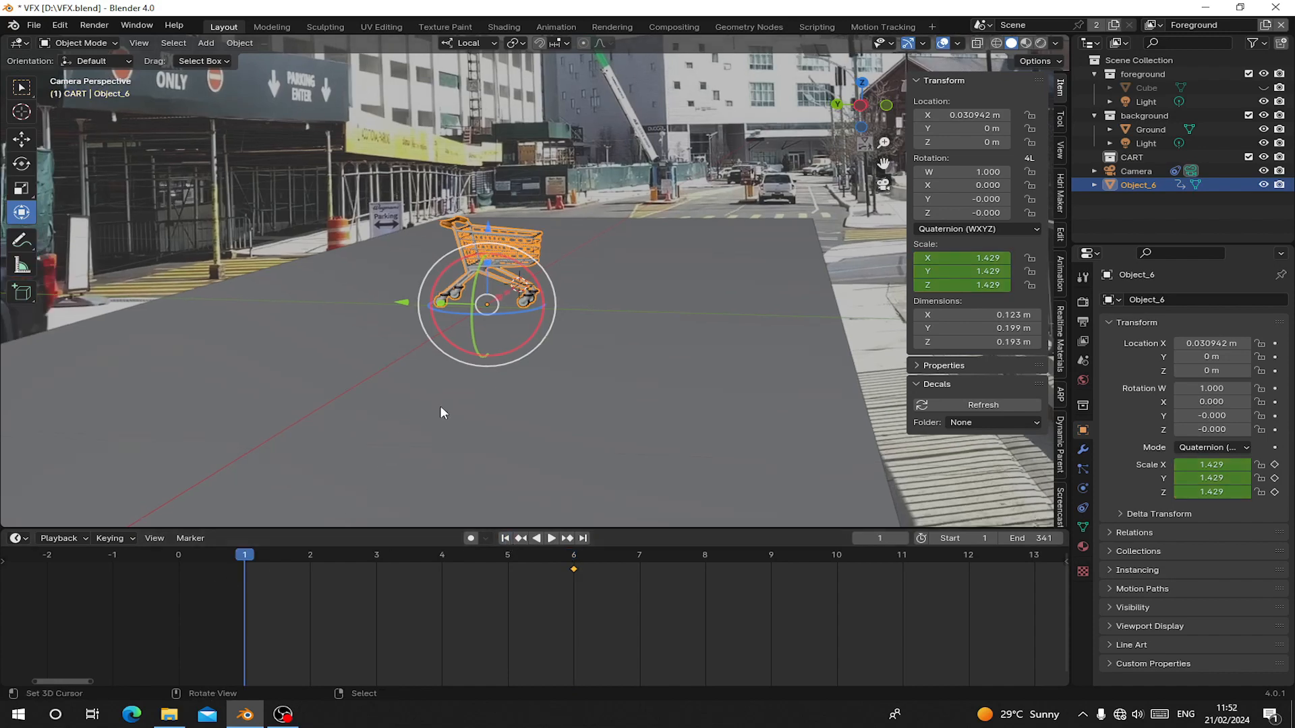
pyautogui.write('s')
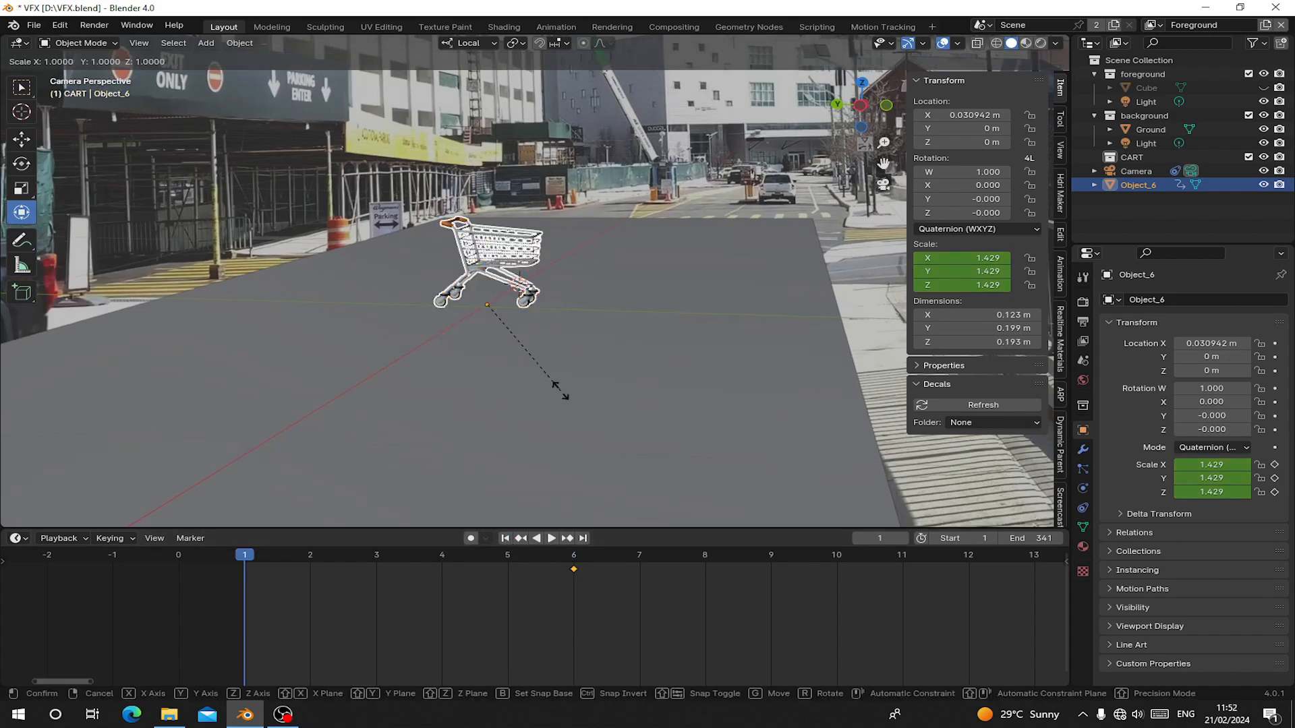
pyautogui.write('0')
pyautogui.press('Return')
pyautogui.press('i')
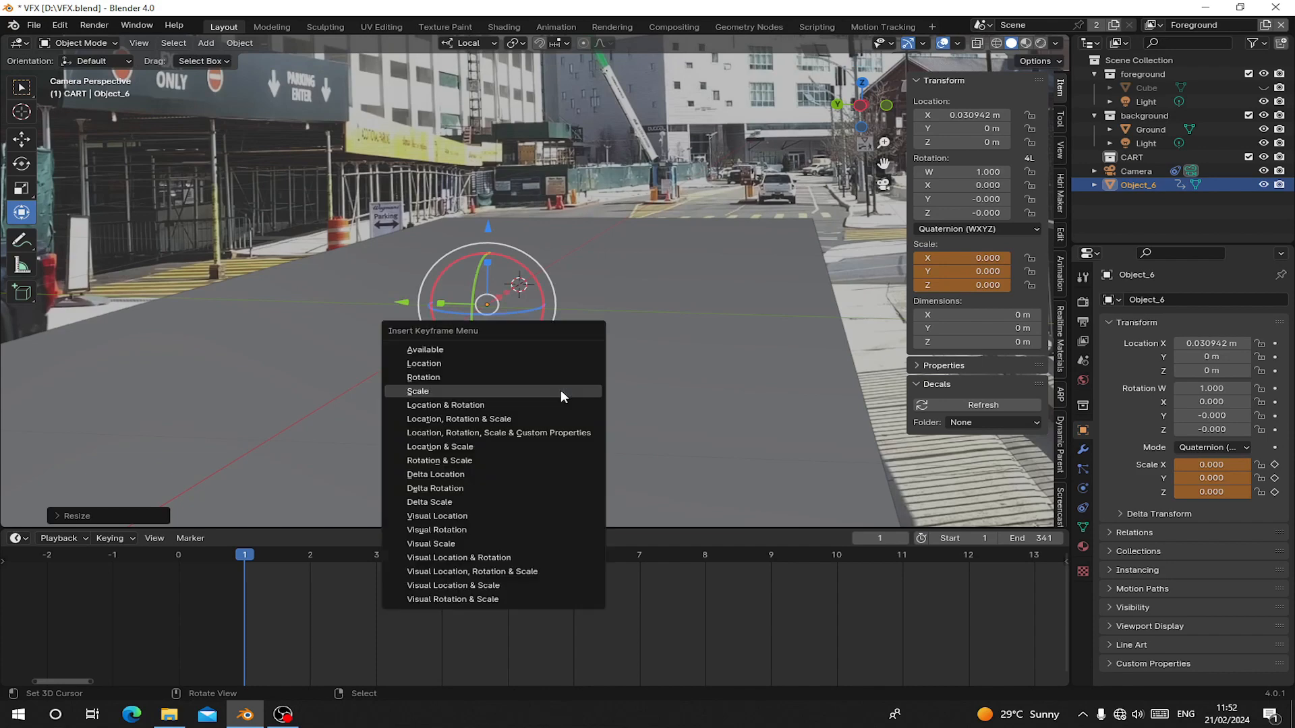
pyautogui.click(561, 392)
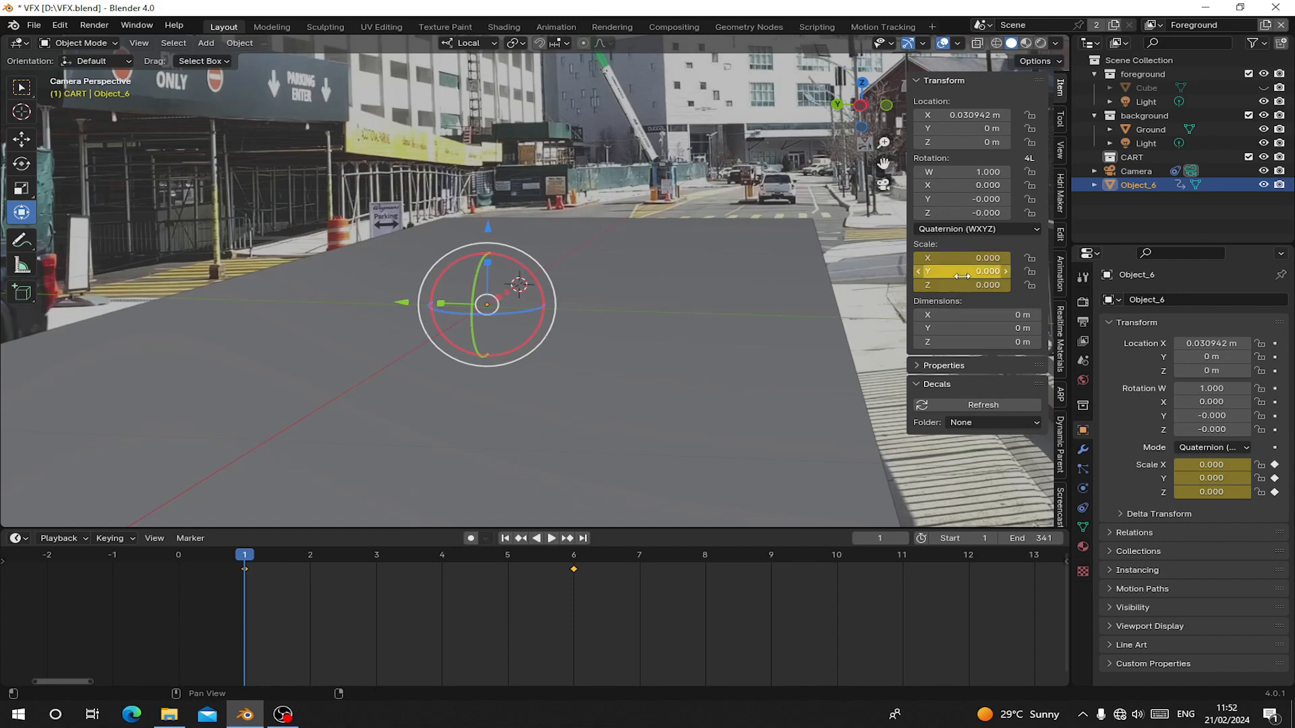
pyautogui.press('space')
pyautogui.press('space')
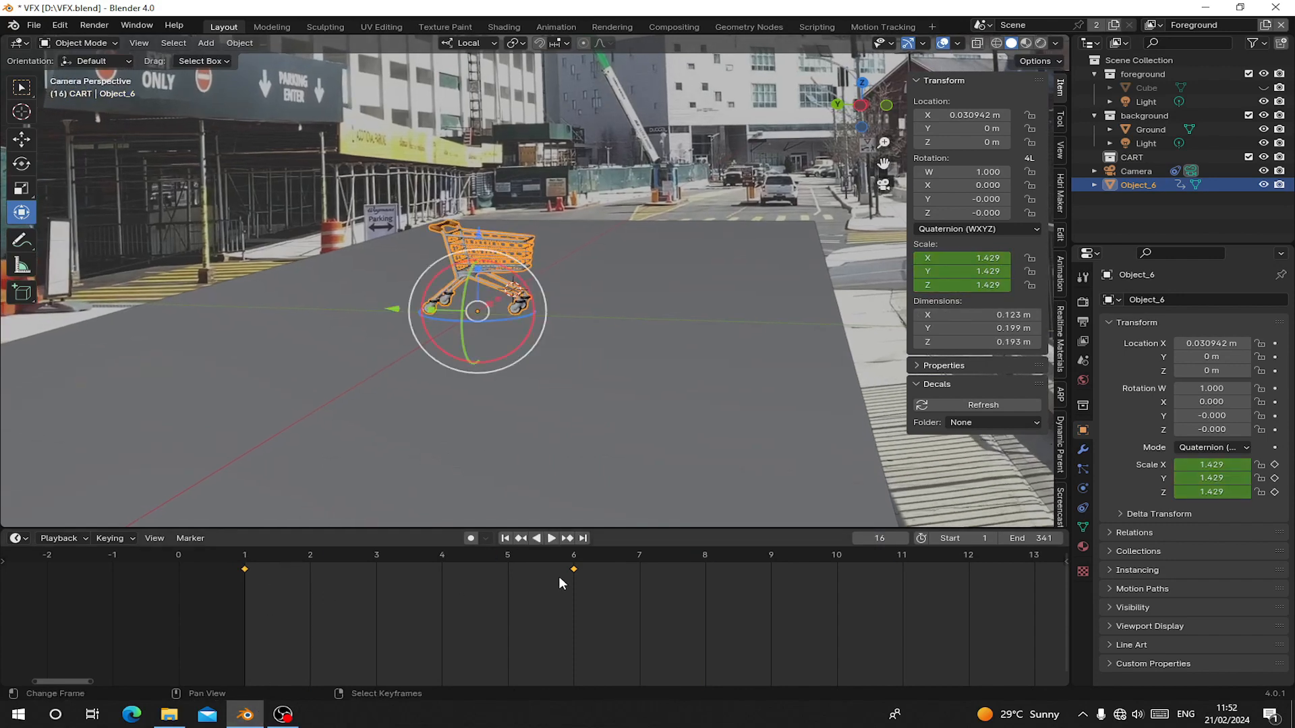
# Play back the cart's scale-in animation from frame 1 repeatedly and scrub to frame 5 to check its timing.
pyautogui.click(508, 538)
pyautogui.press('space')
pyautogui.click(239, 594)
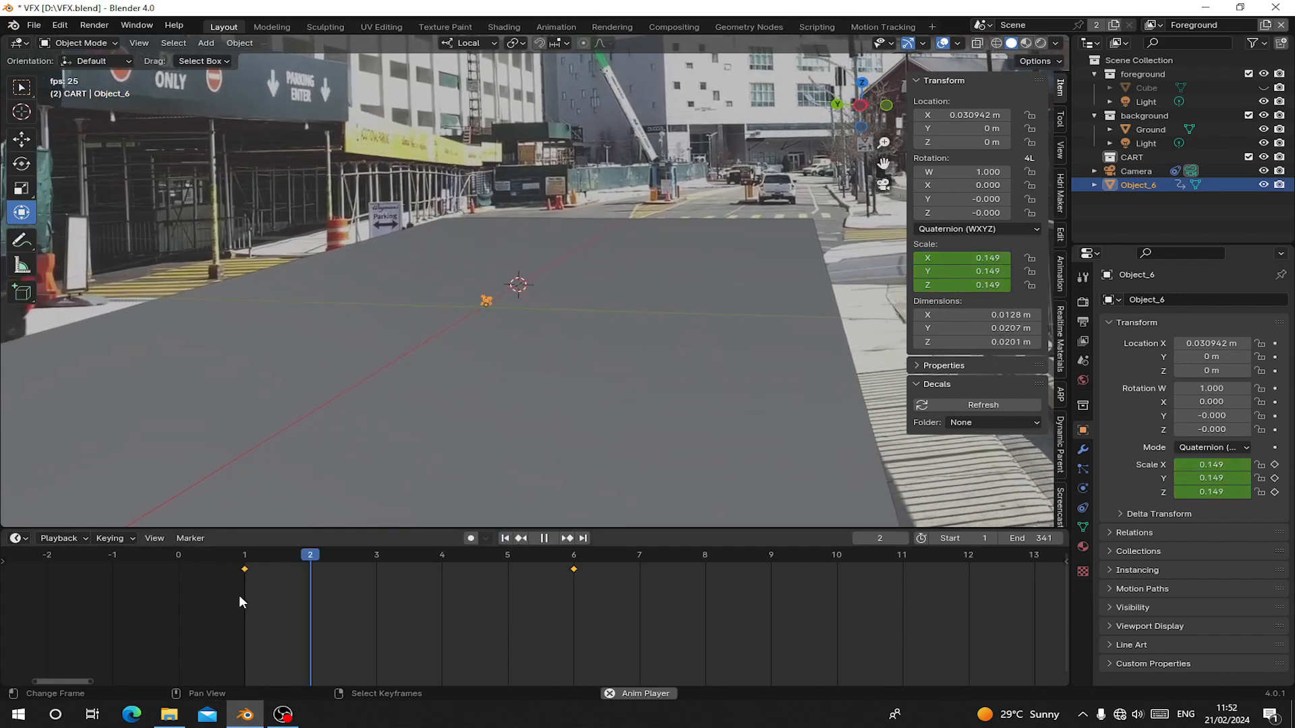
pyautogui.click(241, 595)
pyautogui.click(241, 595)
pyautogui.click(241, 595)
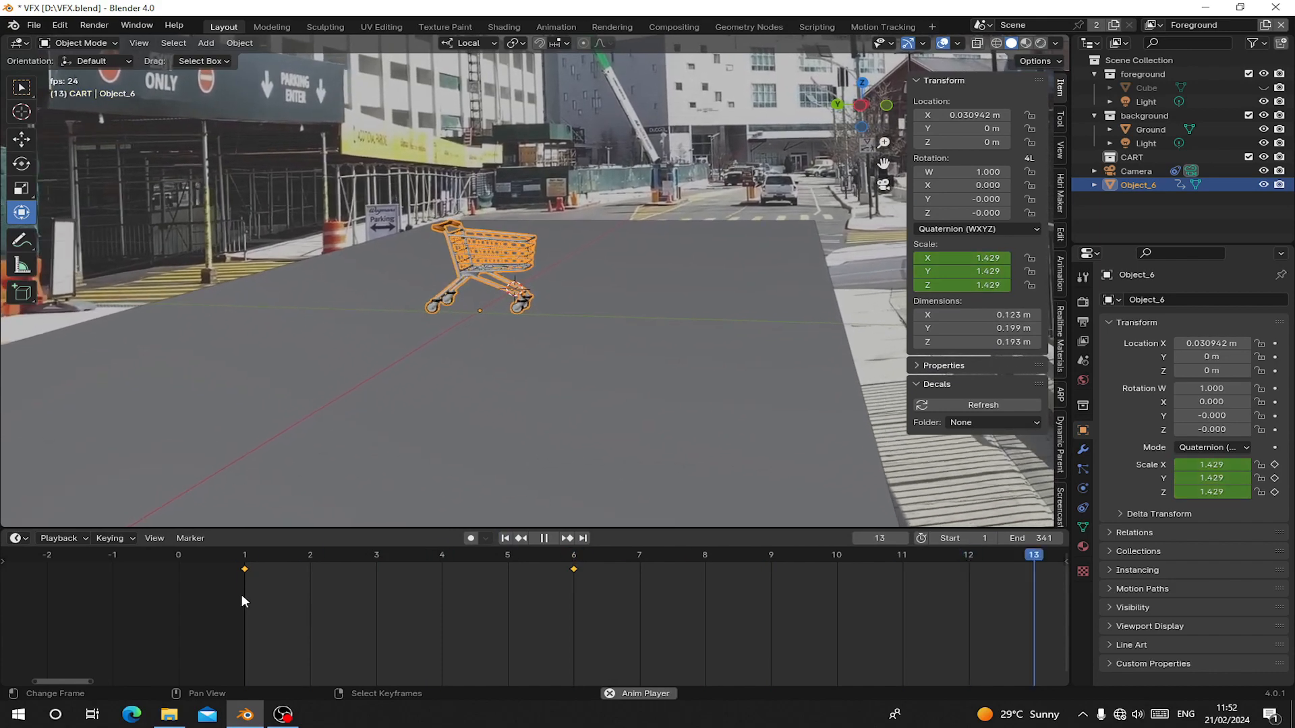
pyautogui.click(242, 595)
pyautogui.click(241, 595)
pyautogui.click(241, 595)
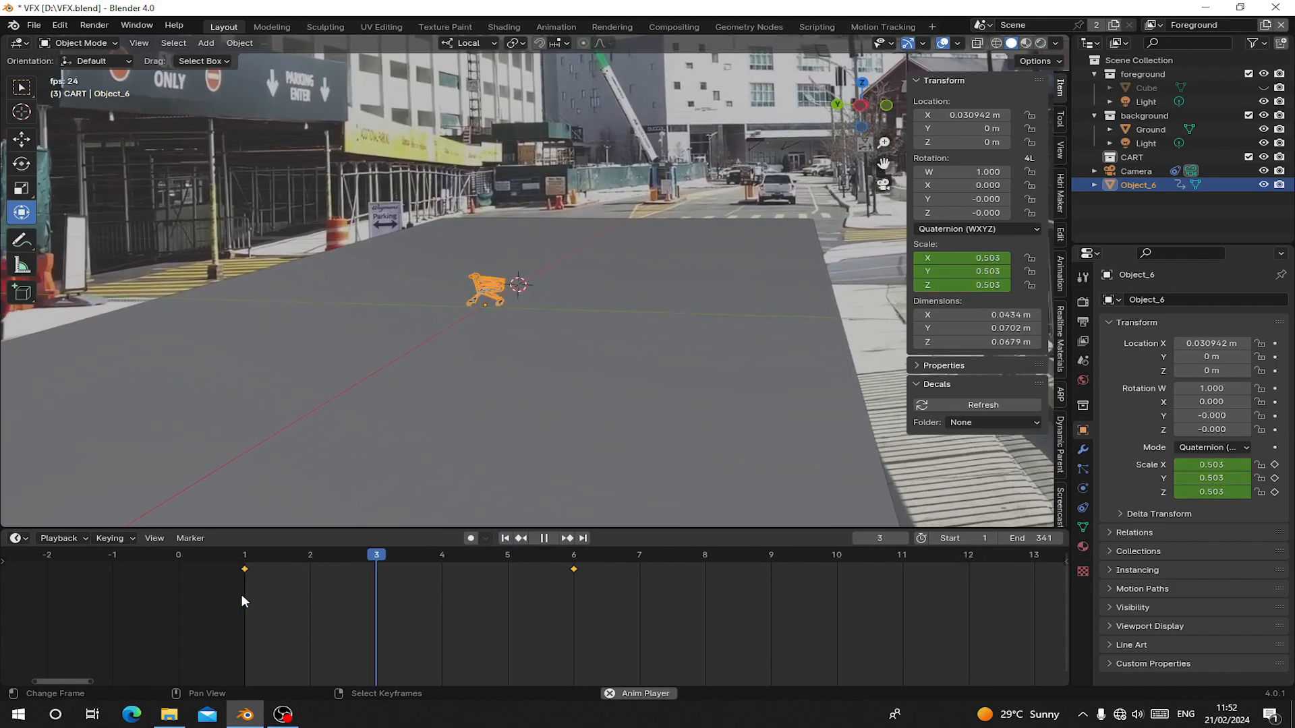
pyautogui.click(241, 595)
pyautogui.click(242, 594)
pyautogui.click(241, 595)
pyautogui.press('space')
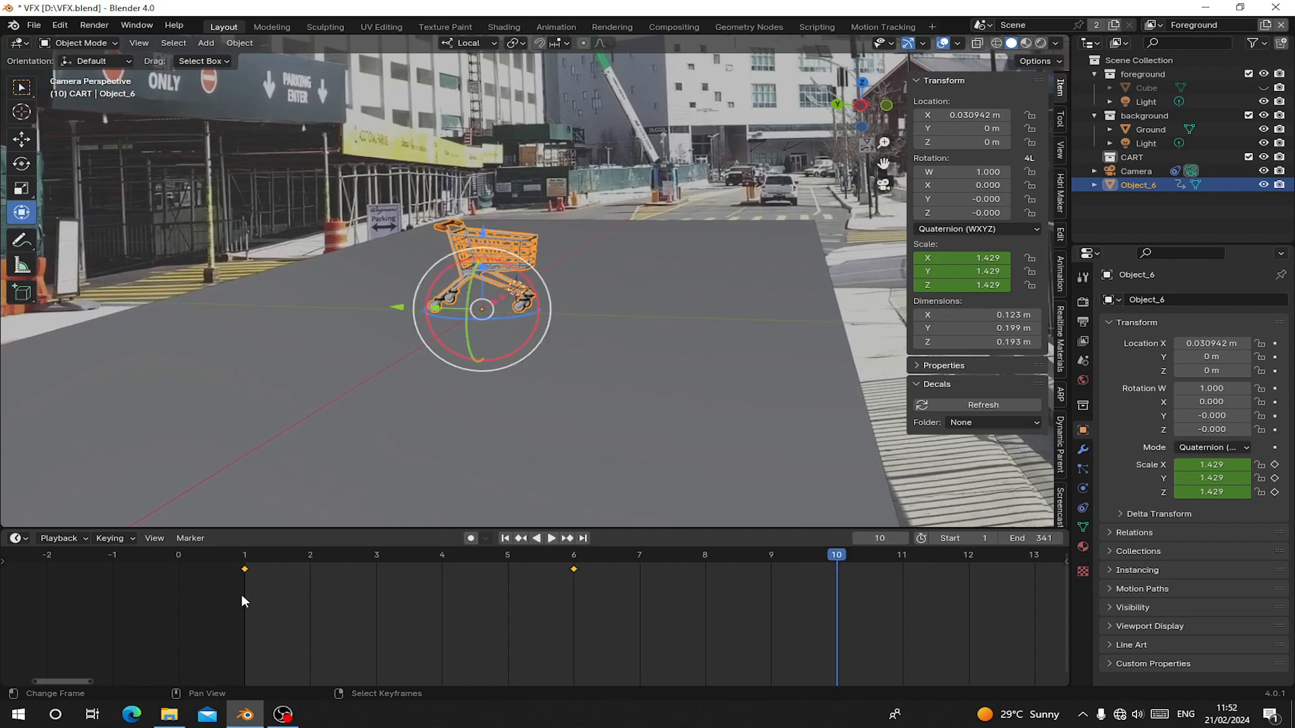
pyautogui.click(241, 595)
pyautogui.press('space')
pyautogui.click(217, 597)
pyautogui.press('space')
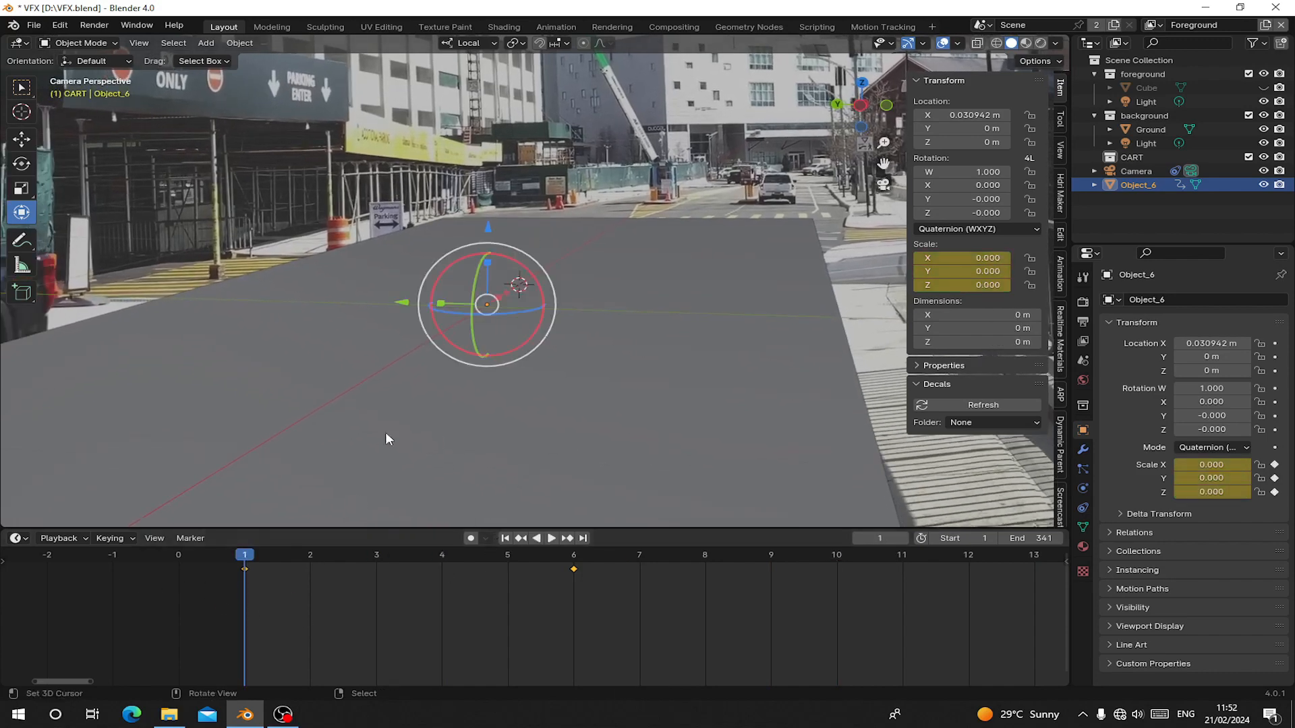
pyautogui.moveTo(303, 591); pyautogui.dragTo(499, 588)
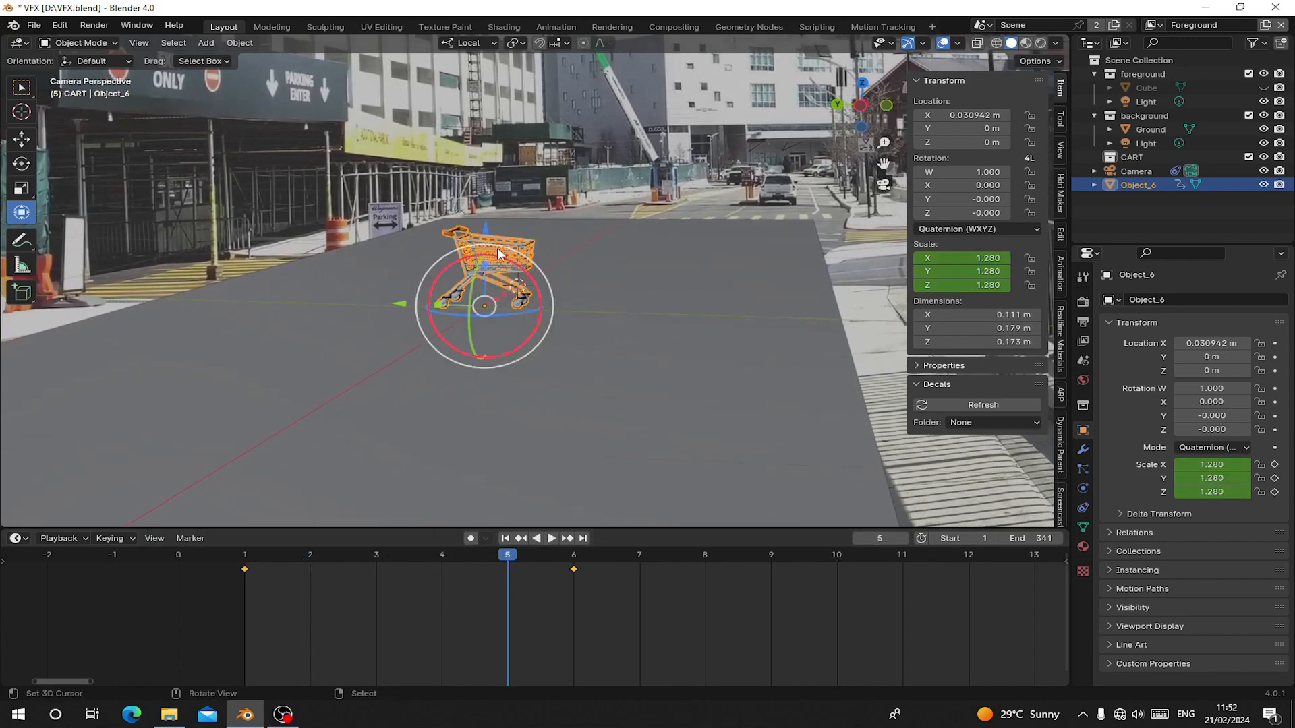
pyautogui.rightClick(497, 248)
pyautogui.rightClick(497, 248)
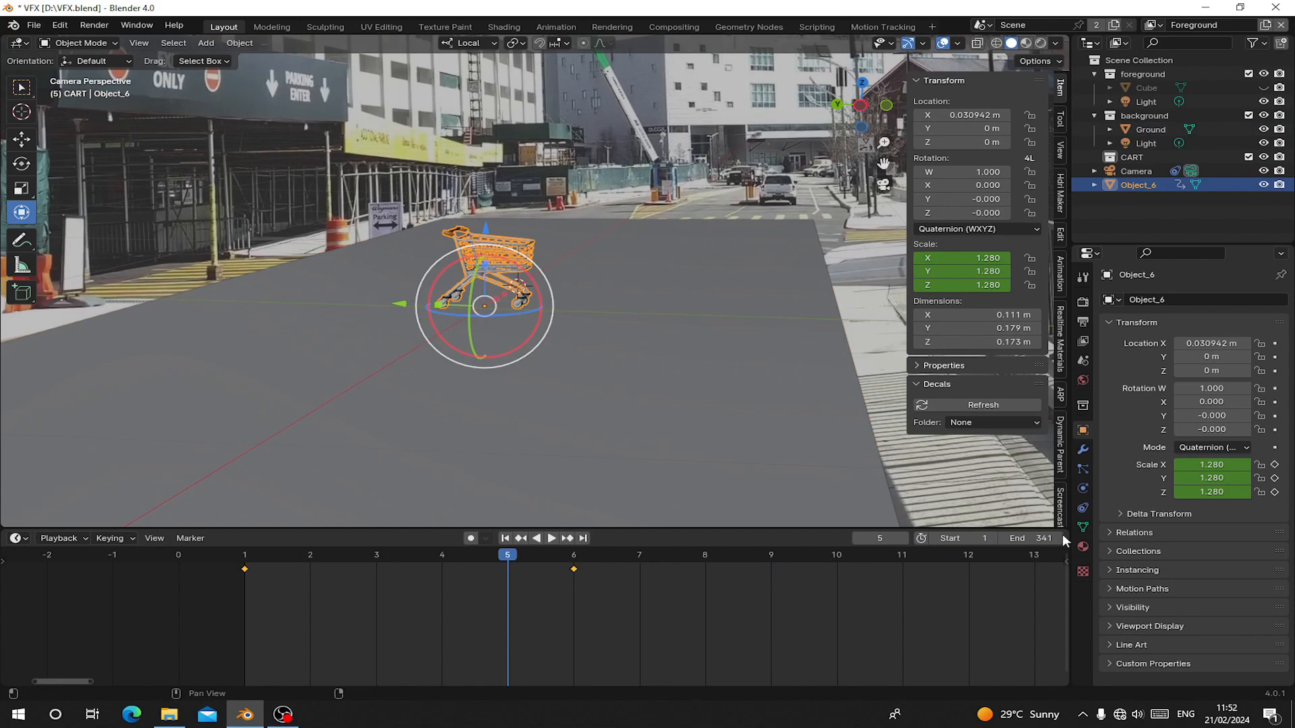
# Show the cart's physics settings and raise it along Z to about 0.176 m at frame 4, replaying the animation to check.
pyautogui.click(1083, 488)
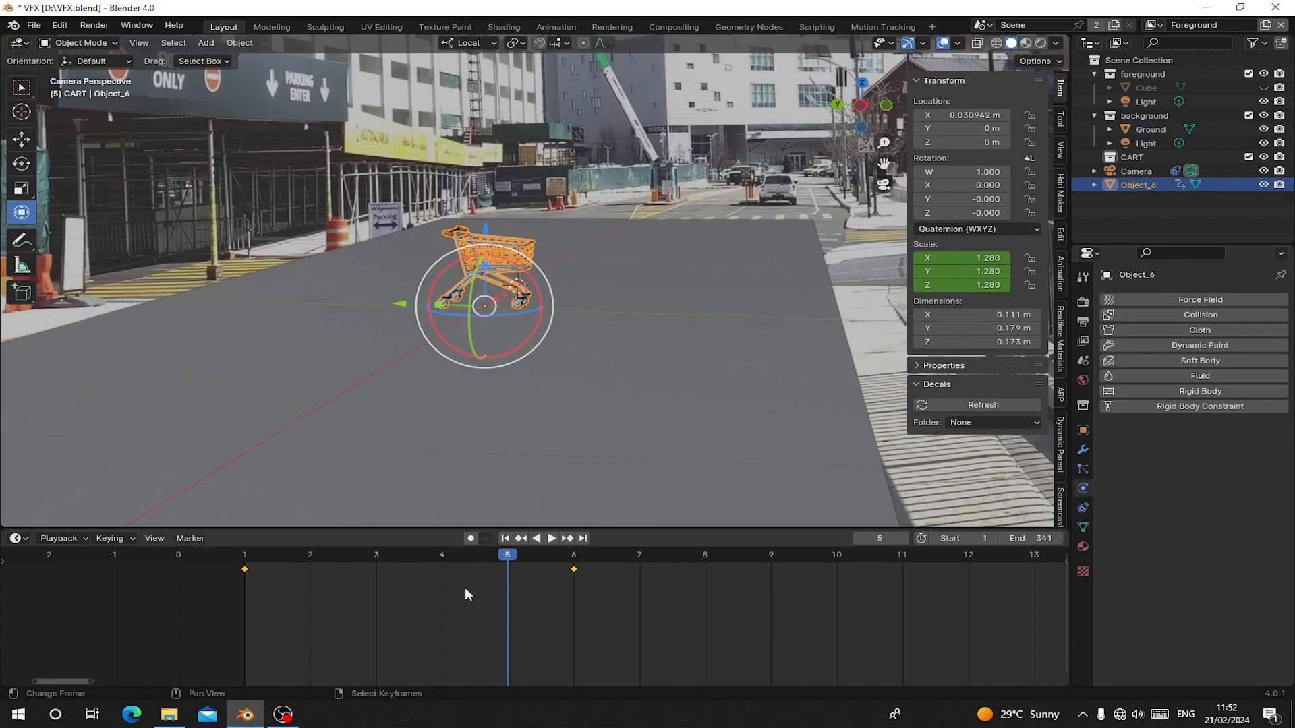
pyautogui.click(504, 538)
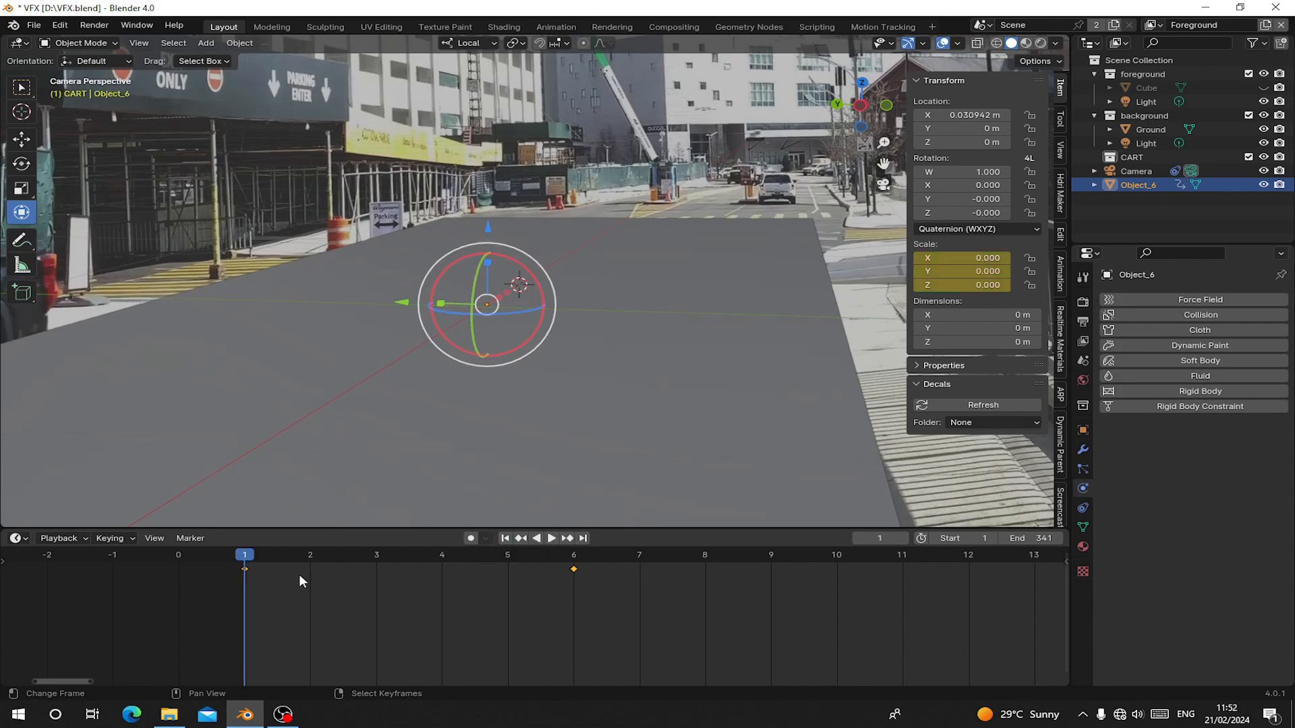
pyautogui.click(439, 580)
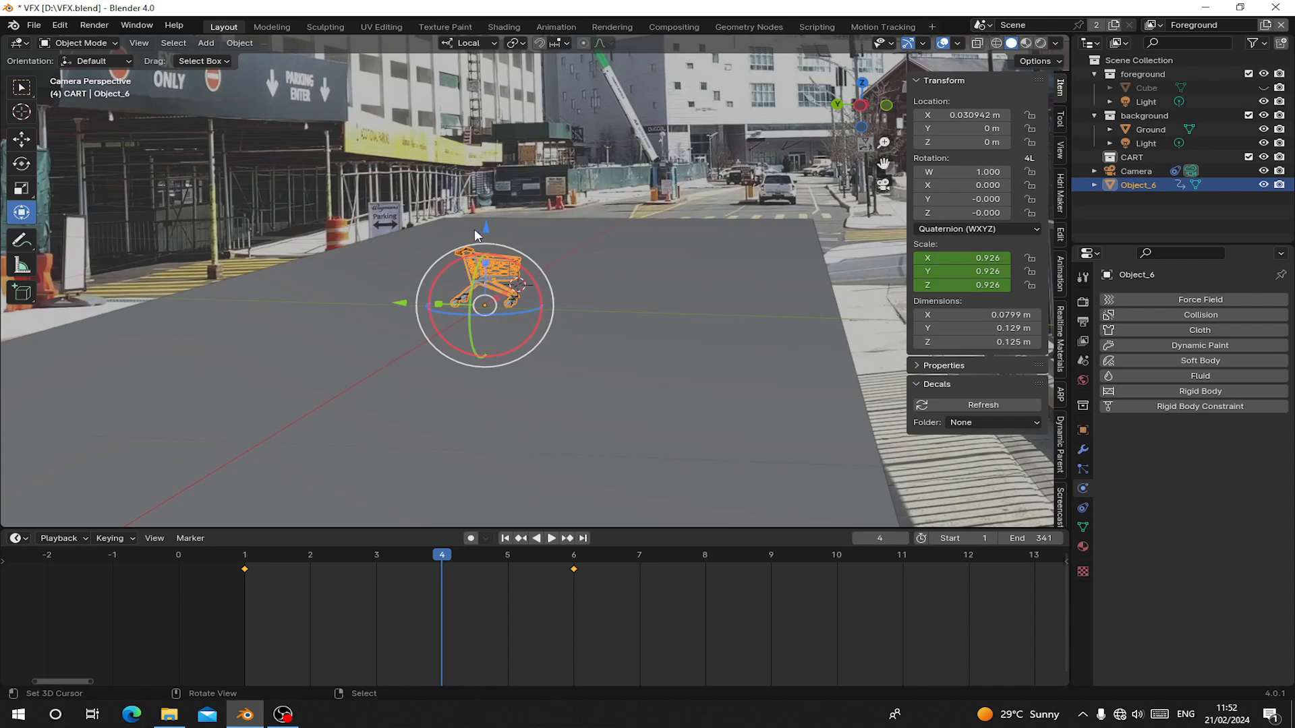
pyautogui.moveTo(484, 229); pyautogui.dragTo(484, 154)
pyautogui.click(505, 539)
pyautogui.press('space')
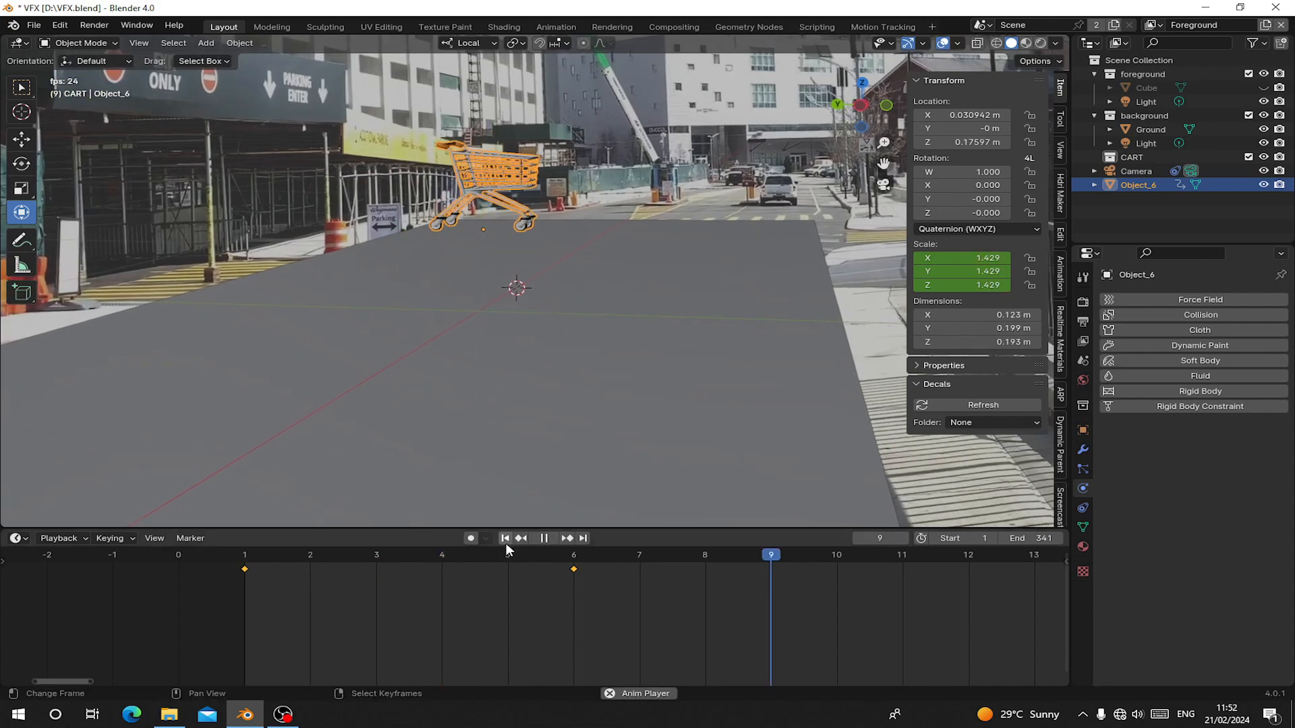
pyautogui.click(505, 539)
pyautogui.click(505, 539)
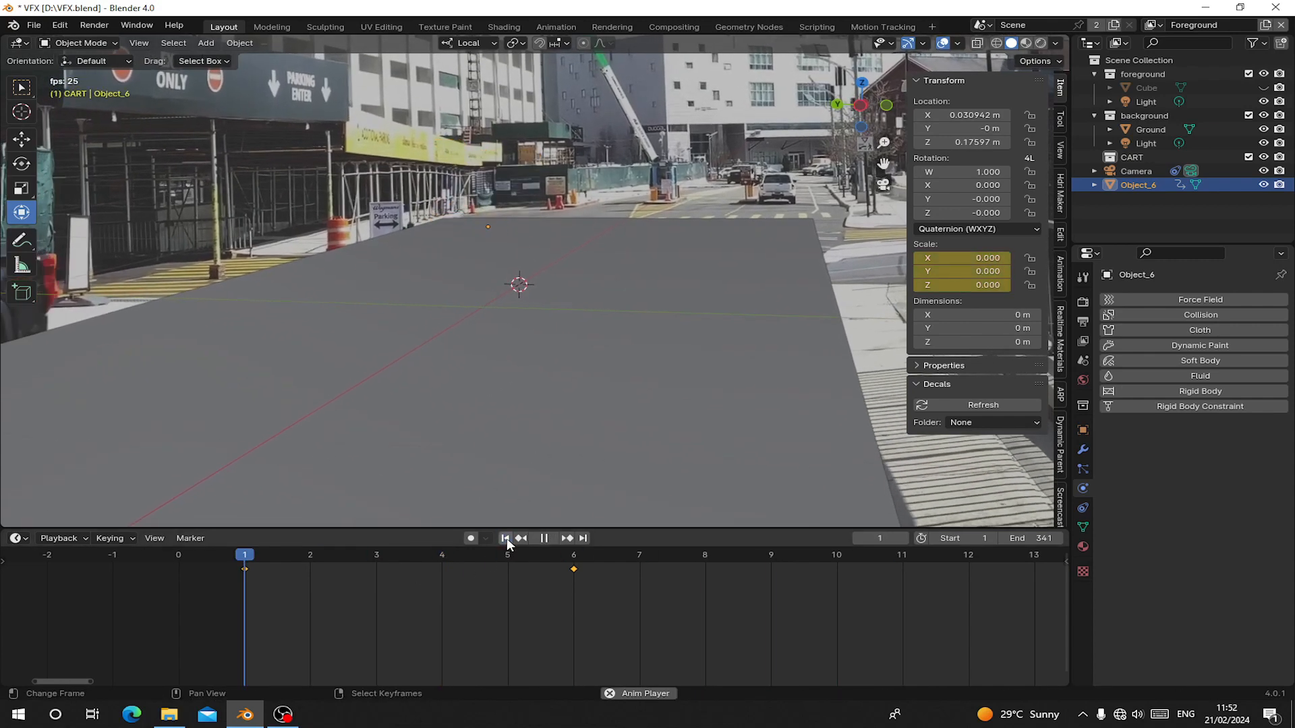
pyautogui.press('space')
pyautogui.moveTo(448, 648); pyautogui.dragTo(397, 632)
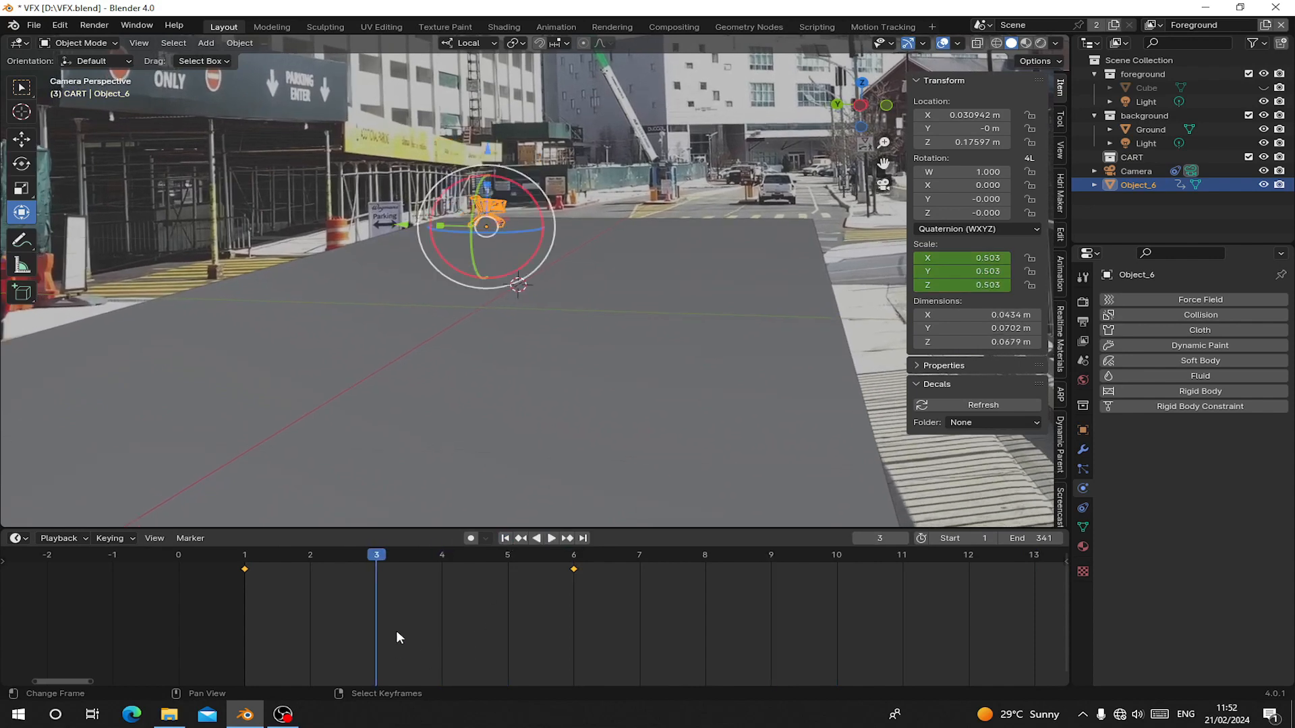
pyautogui.press('s')
pyautogui.click(789, 364)
pyautogui.press('space')
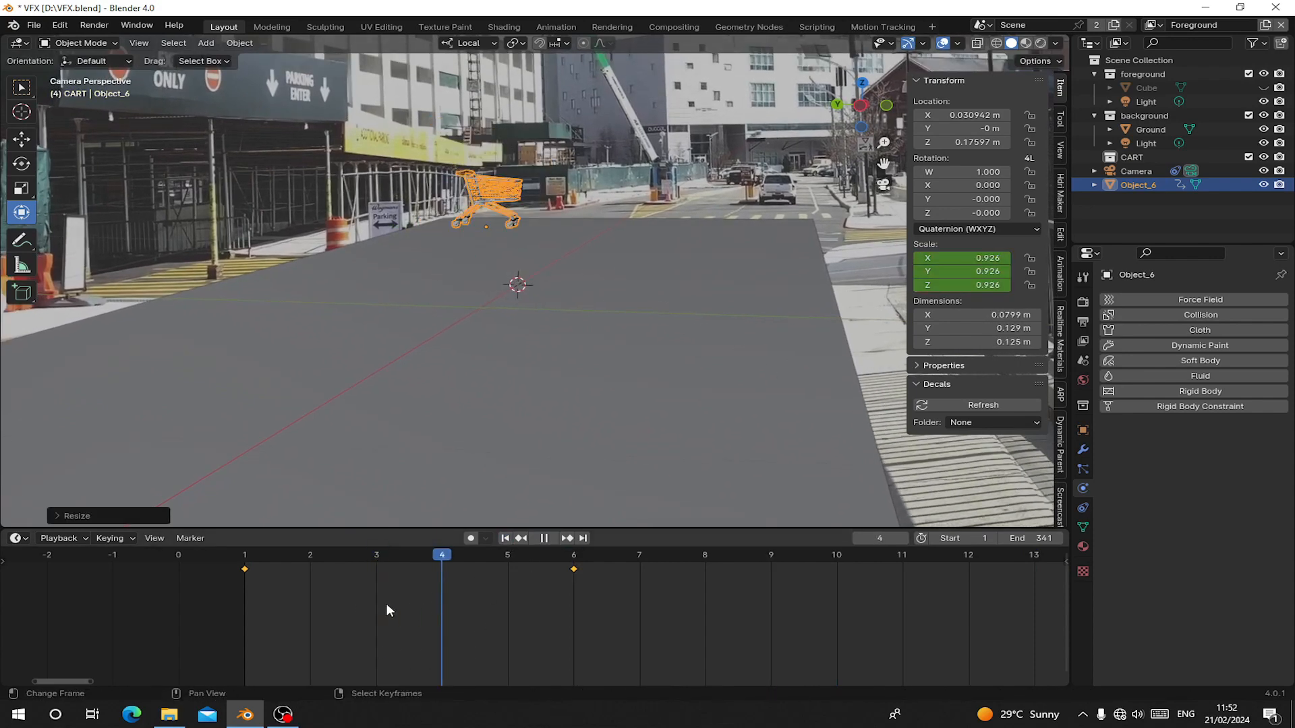
pyautogui.click(304, 594)
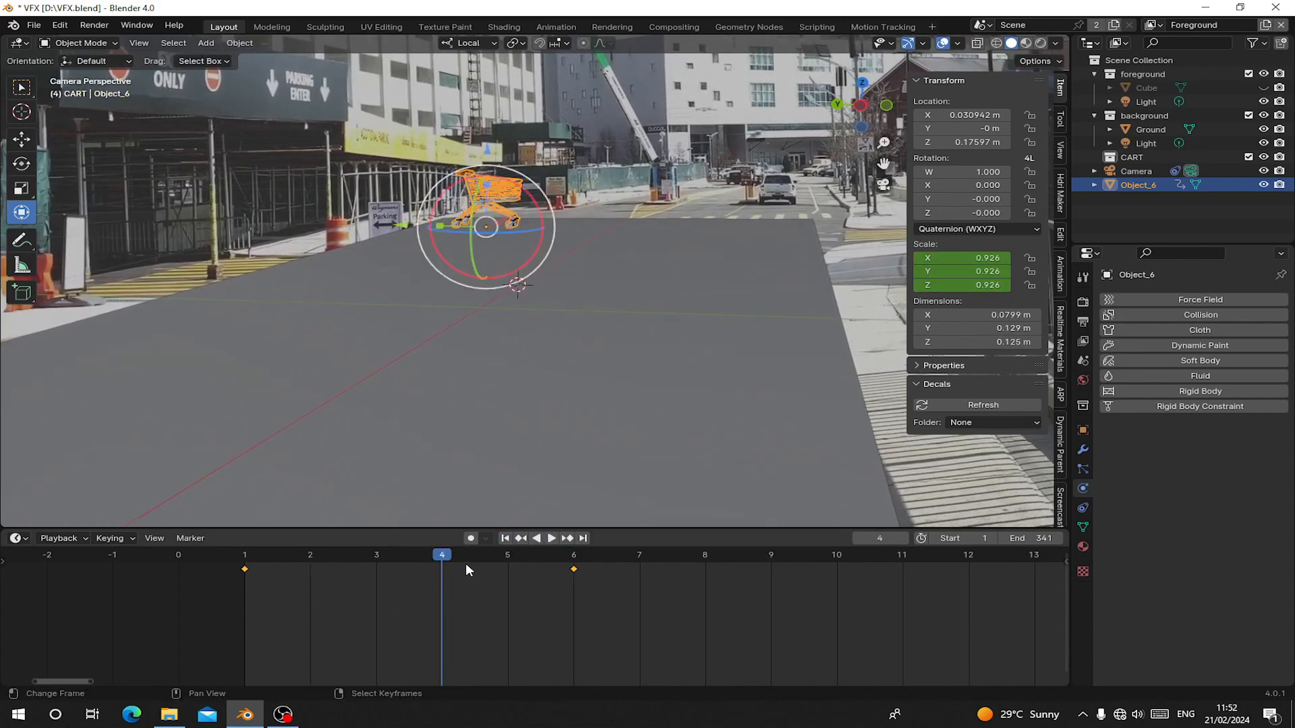
pyautogui.click(522, 538)
pyautogui.moveTo(499, 143); pyautogui.dragTo(500, 79)
pyautogui.moveTo(399, 621); pyautogui.dragTo(294, 611)
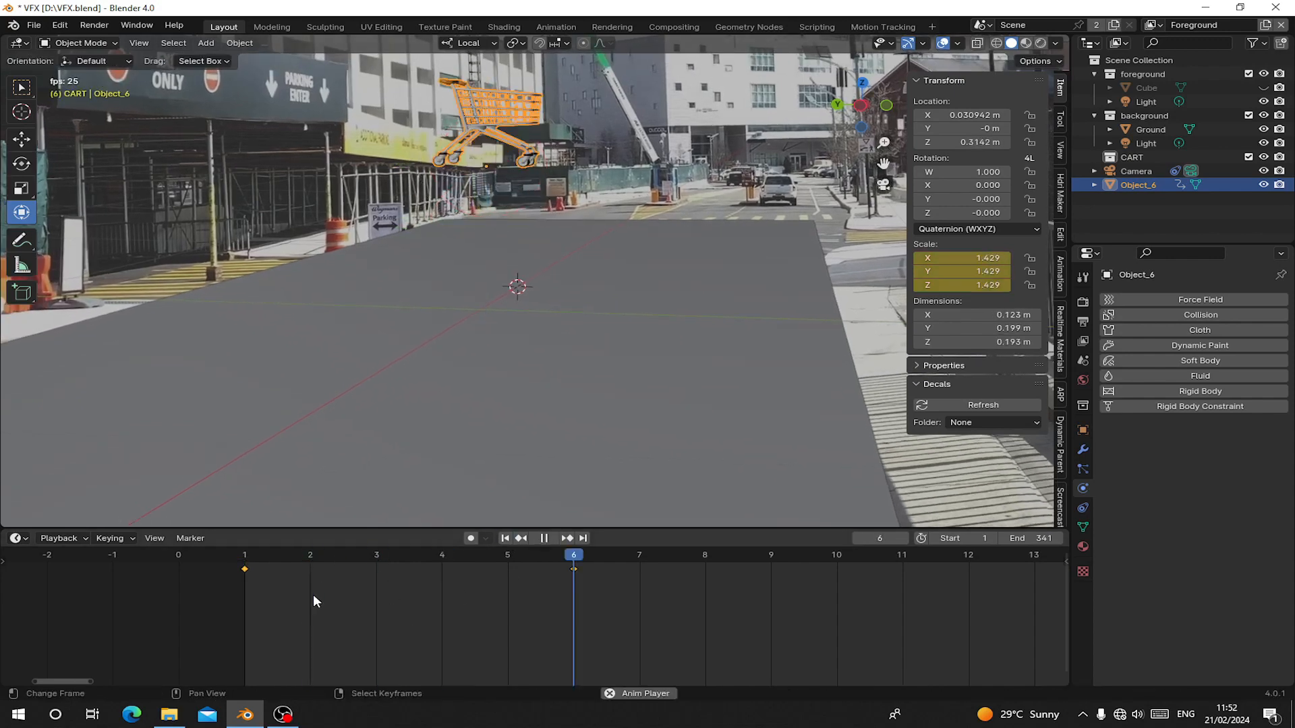
pyautogui.press('space')
pyautogui.press('r')
pyautogui.rightClick(394, 379)
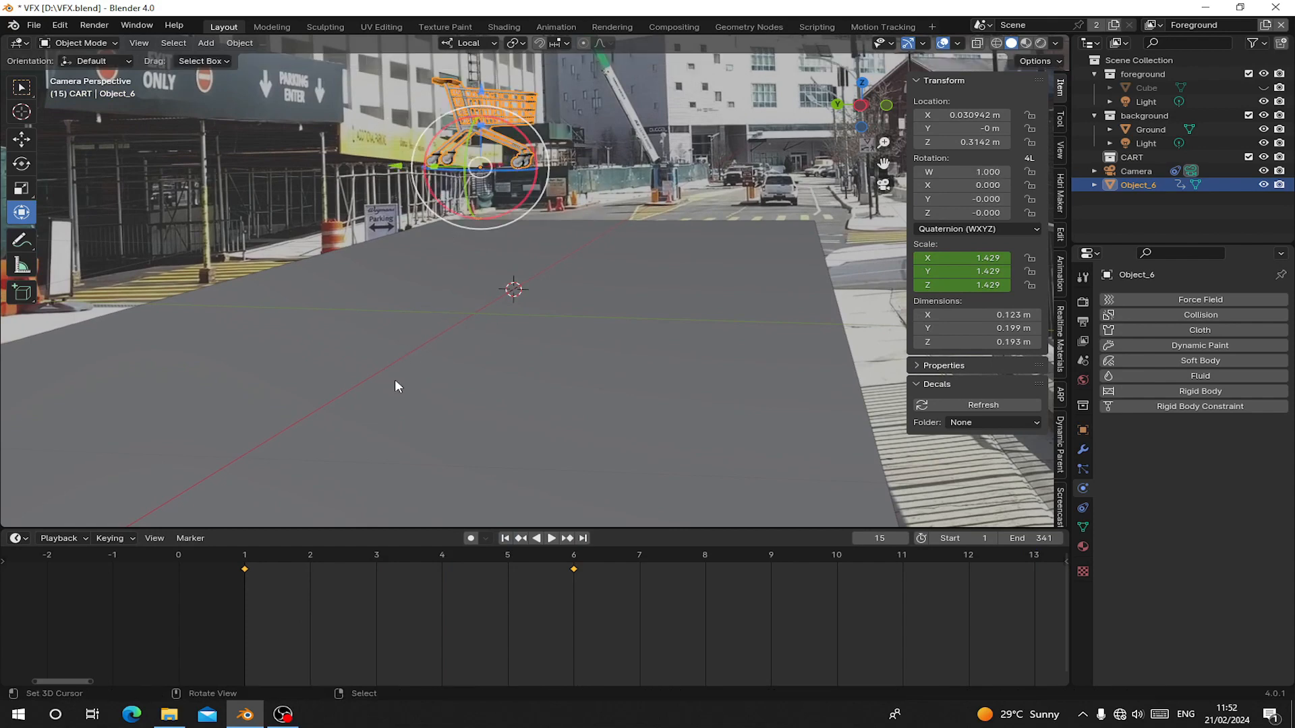
pyautogui.hotkey('ctrl', 'z')
pyautogui.hotkey('ctrl', 'z')
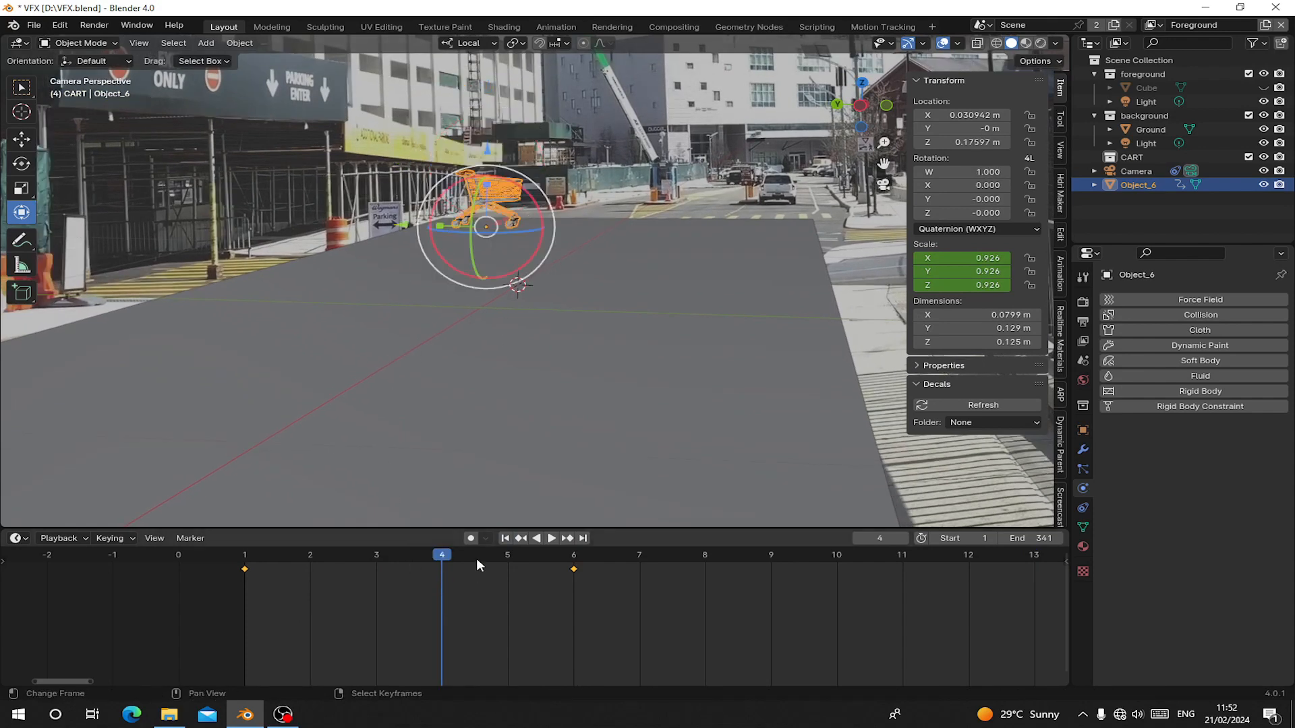
# Replay the raised cart's scale-in animation from frame 1 to check how it appears above the road.
pyautogui.click(505, 539)
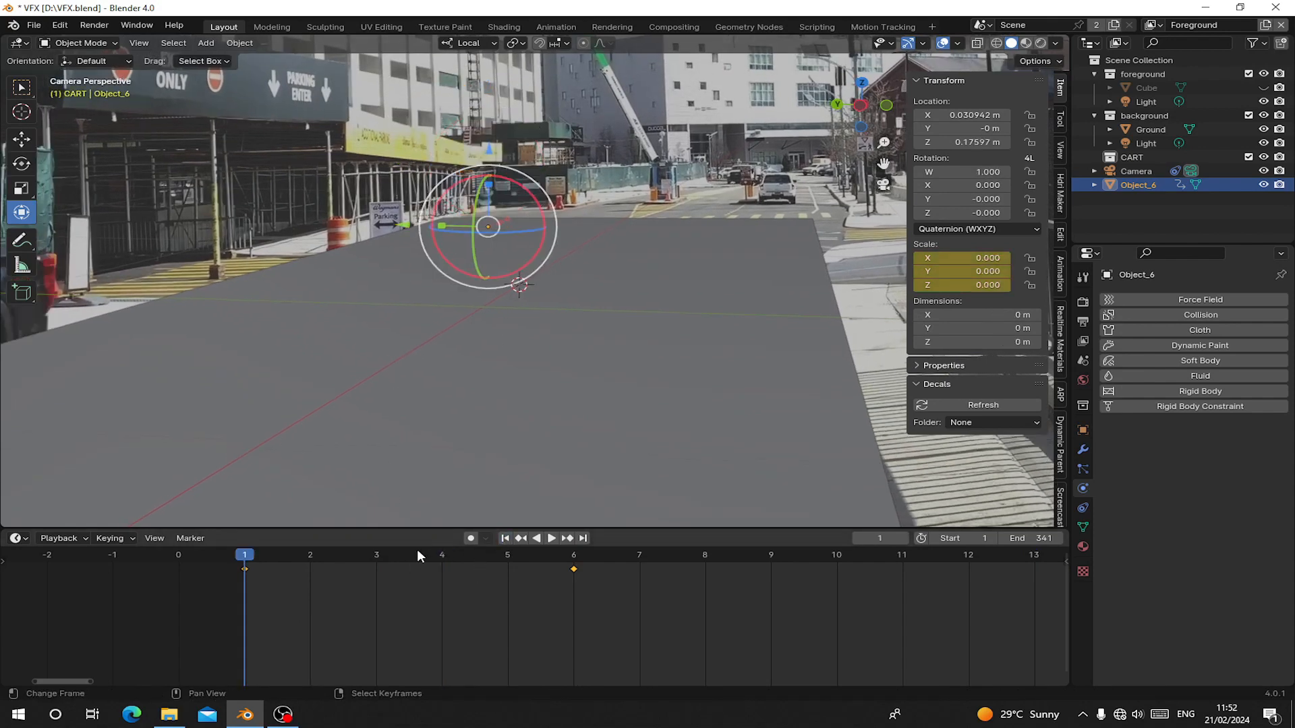
pyautogui.moveTo(317, 557); pyautogui.dragTo(247, 572)
pyautogui.press('space')
pyautogui.press('space')
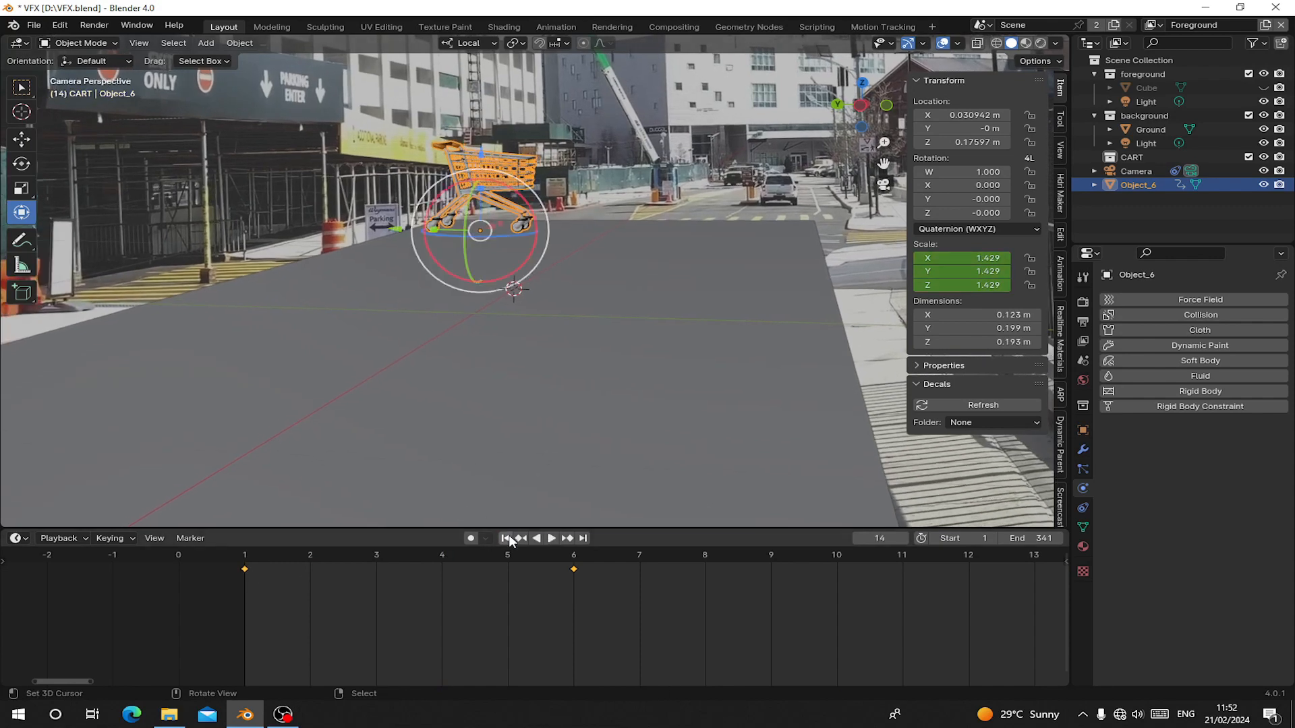
pyautogui.click(508, 539)
pyautogui.press('space')
pyautogui.press('space')
pyautogui.moveTo(471, 597); pyautogui.dragTo(241, 581)
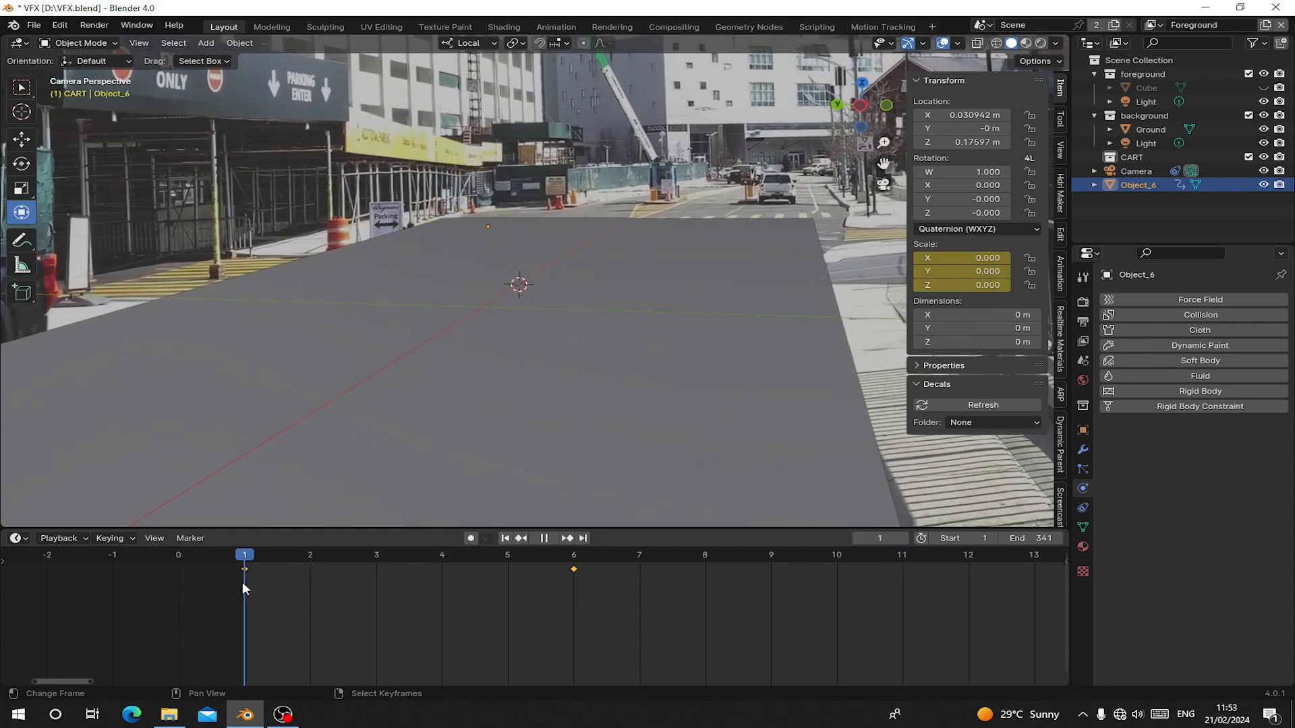
# Add a rigid body to the cart and a Passive rigid body to the ground plane, test-playing the simulation.
pyautogui.click(1180, 396)
pyautogui.scroll(-3, 605, 315)
pyautogui.click(551, 353)
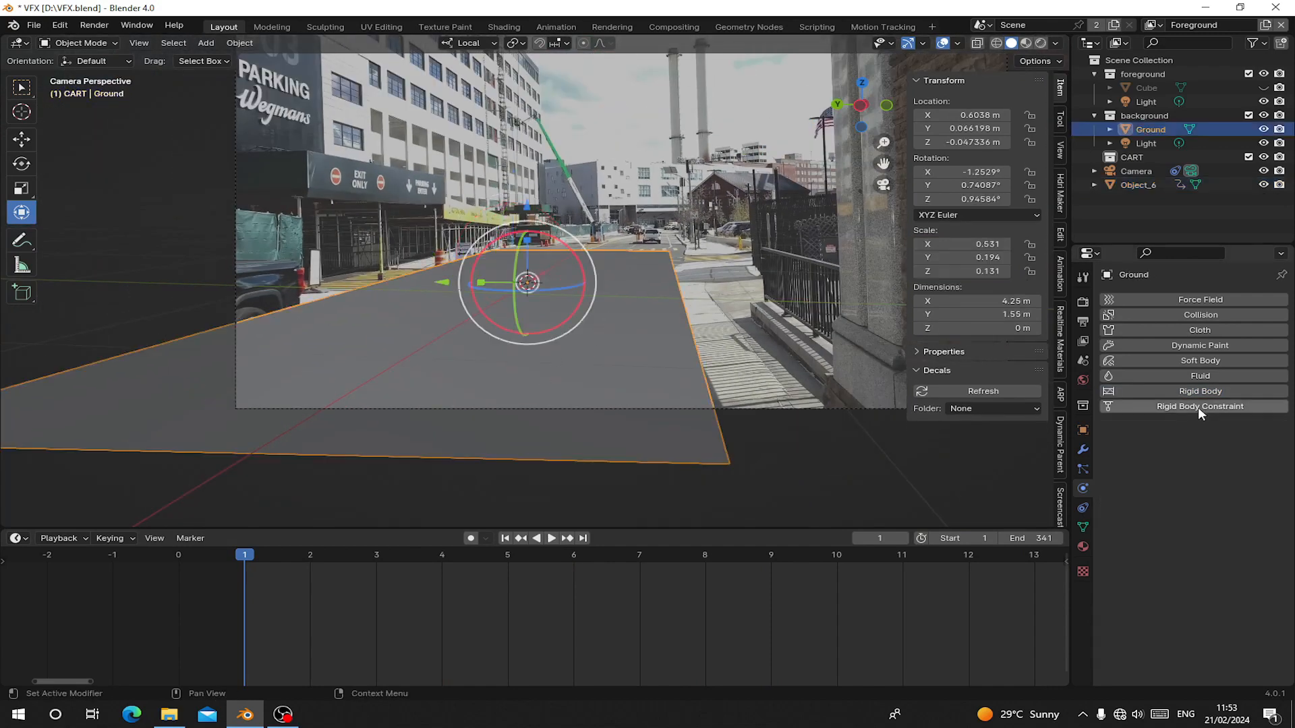
pyautogui.click(1235, 391)
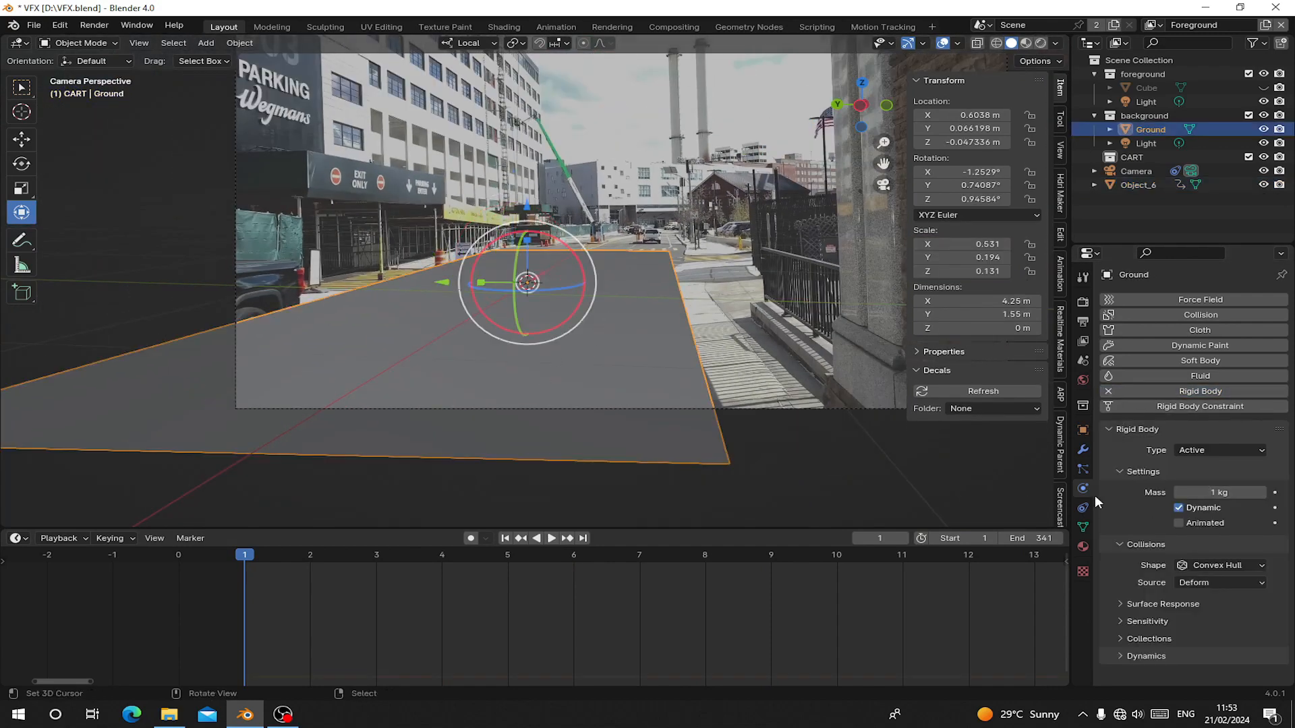
pyautogui.click(1214, 450)
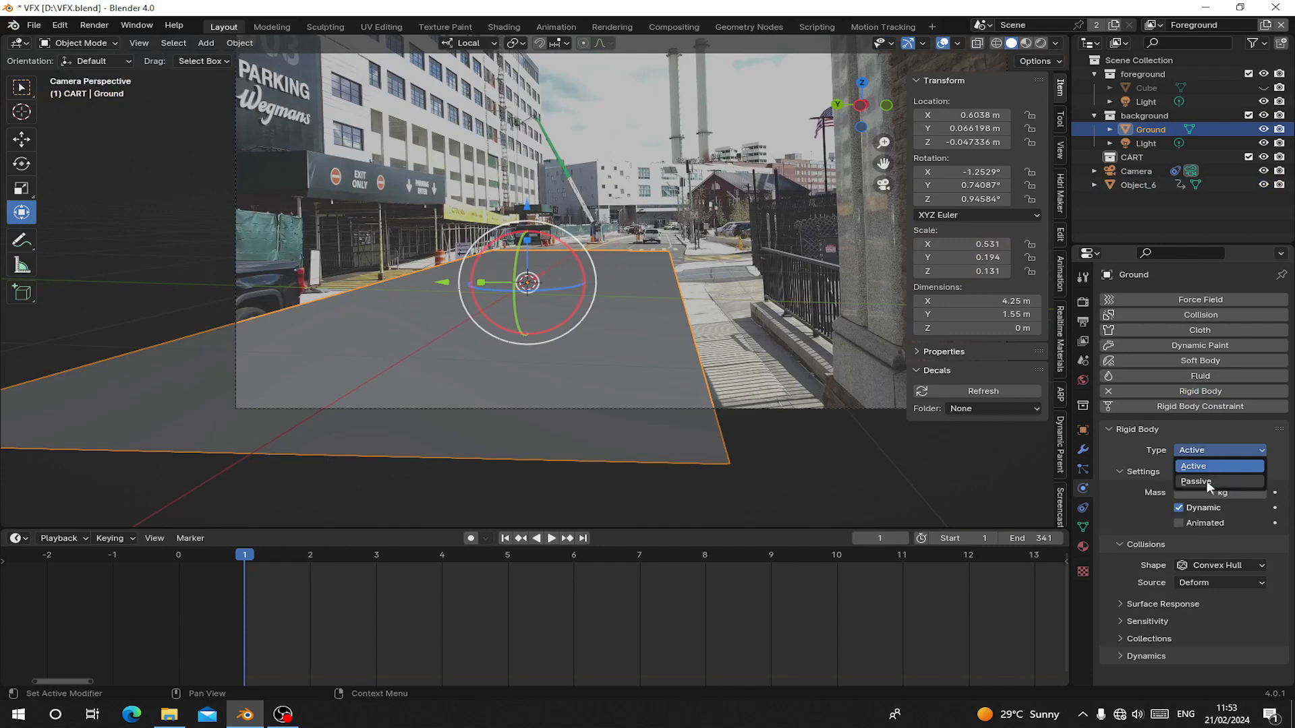
pyautogui.click(1208, 483)
pyautogui.press('space')
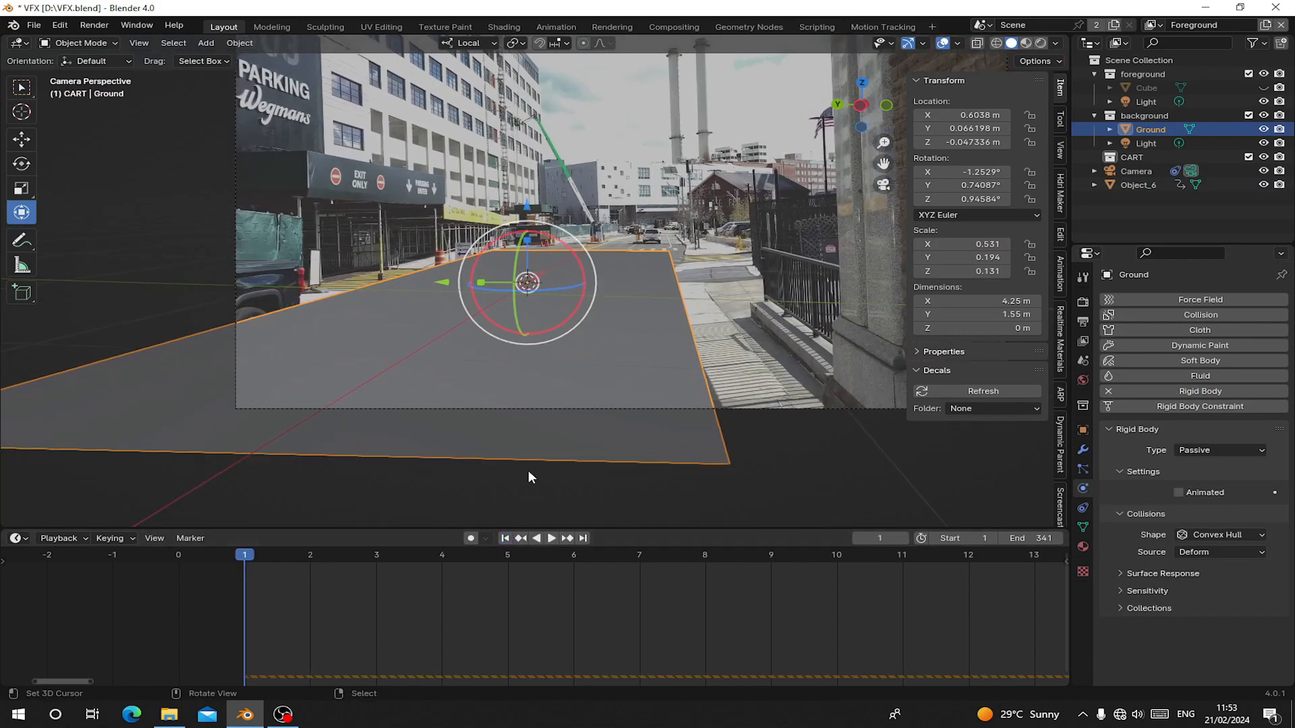
pyautogui.press('space')
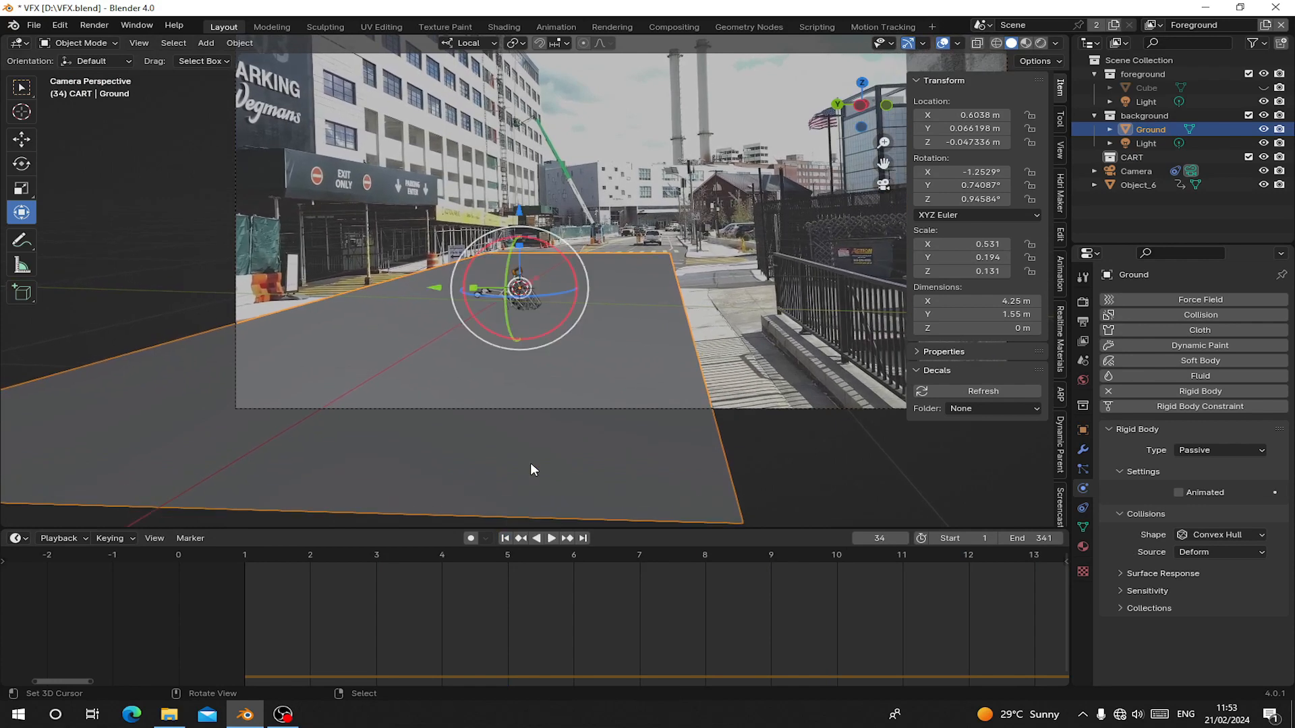
pyautogui.click(504, 539)
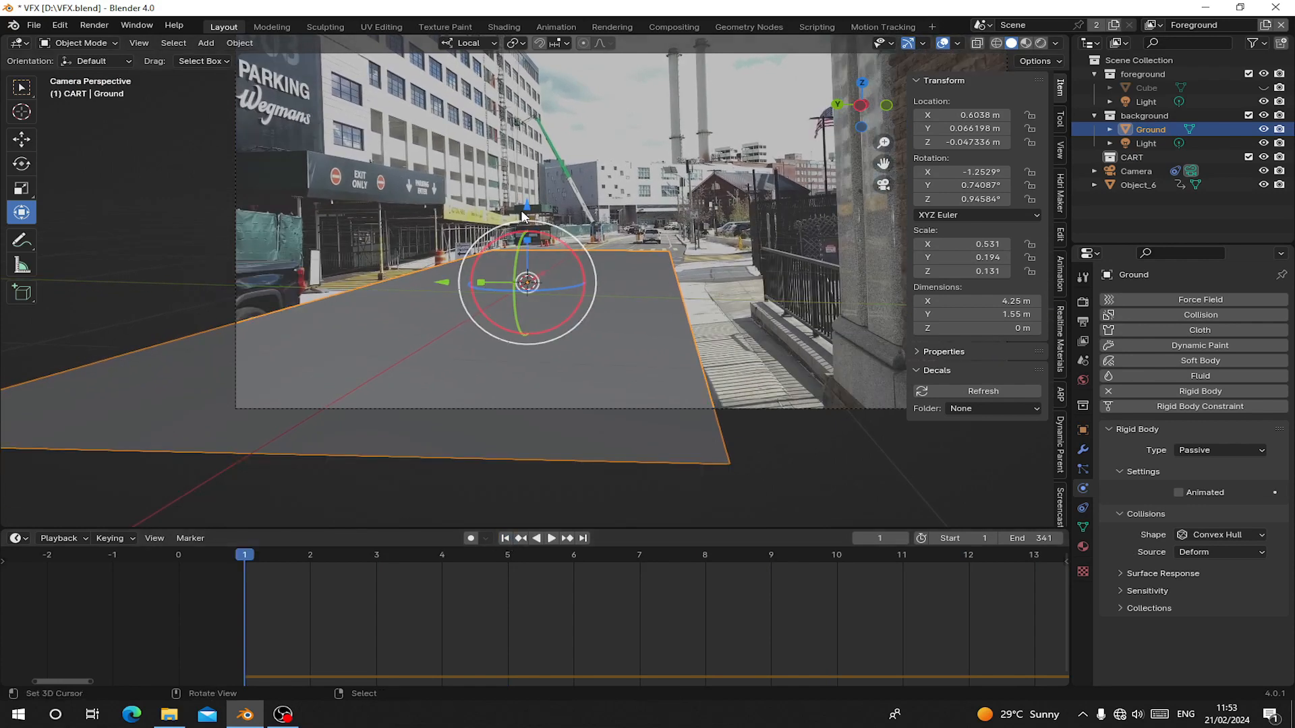
# Apply the ground plane's scale at frame 1 and play the simulation to test the cart's fall.
pyautogui.scroll(3, 558, 347)
pyautogui.hotkey('ctrl', 'a')
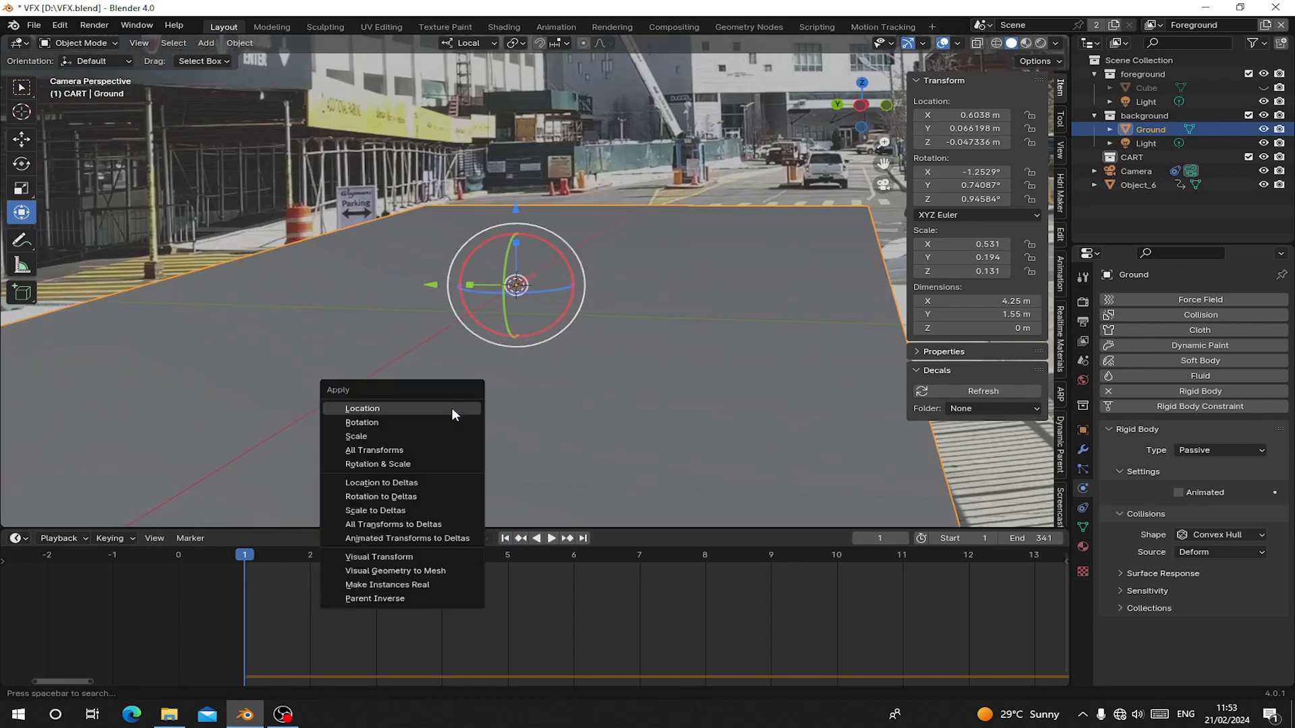
pyautogui.click(447, 435)
pyautogui.press('space')
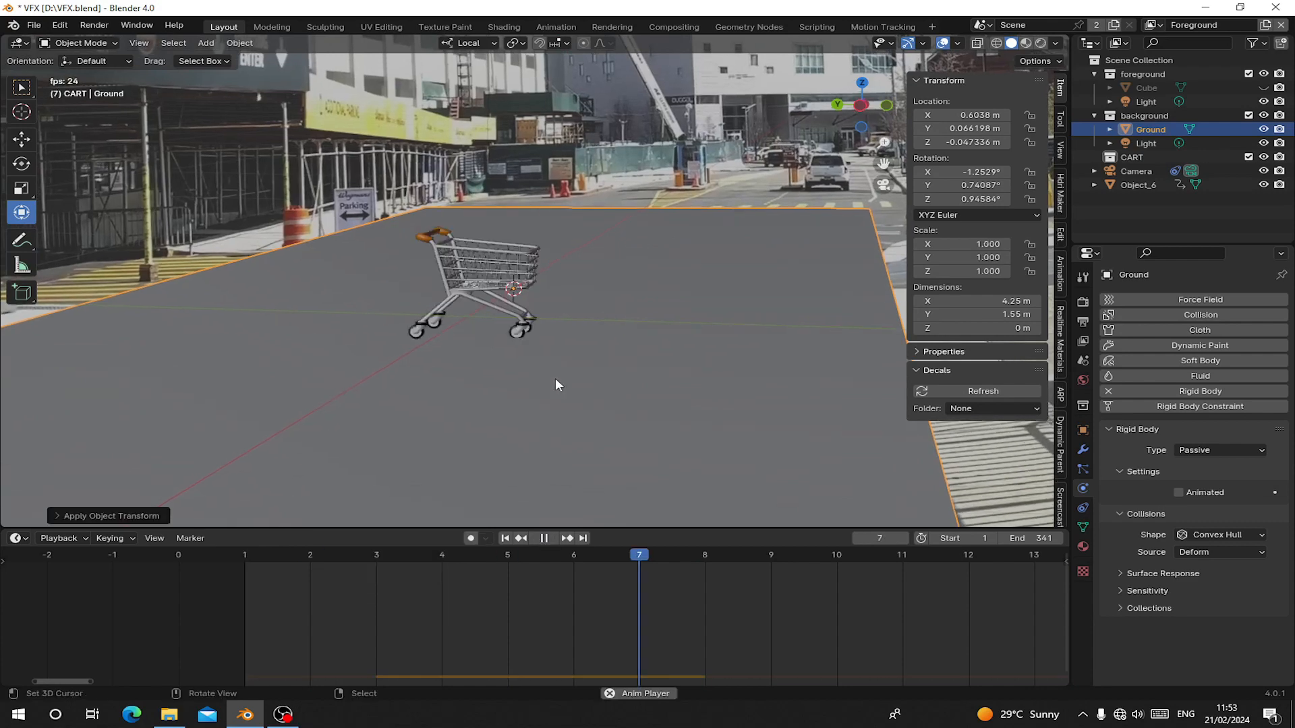
pyautogui.press('space')
# Apply the cart's scale at frame 1 and briefly run the simulation.
pyautogui.click(533, 359)
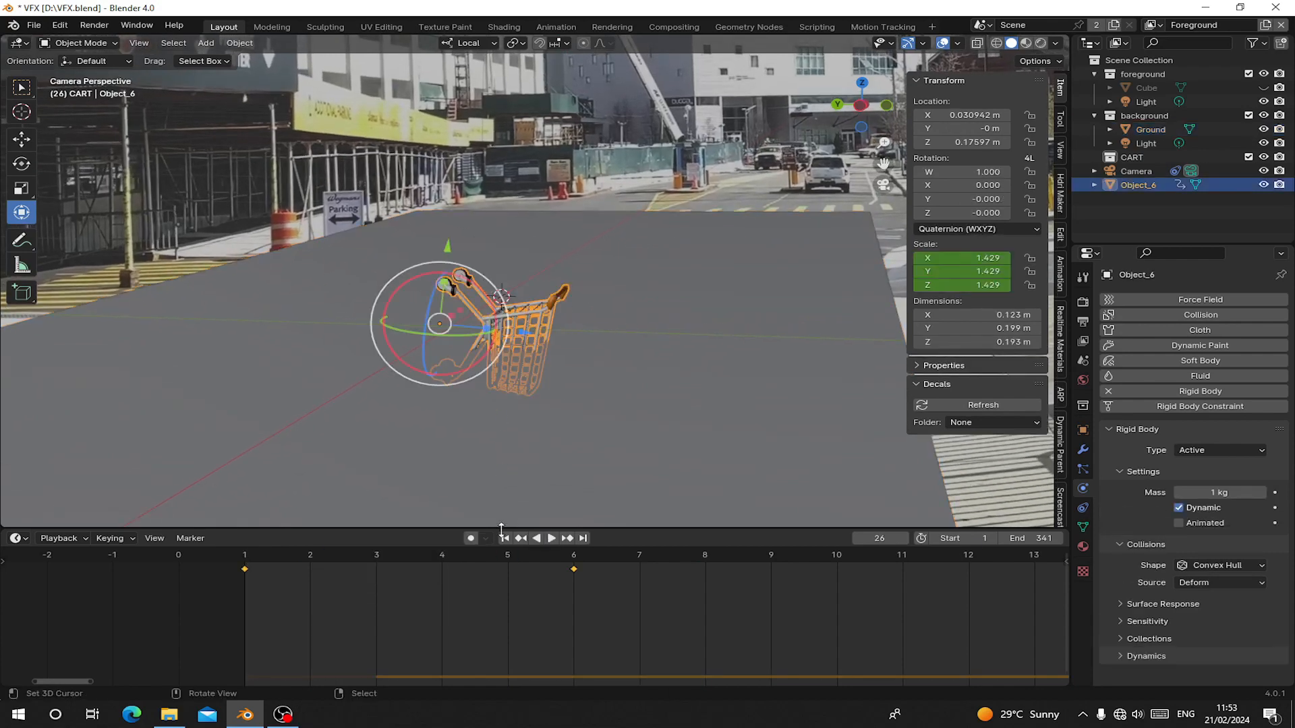
pyautogui.click(505, 538)
pyautogui.hotkey('ctrl', 'a')
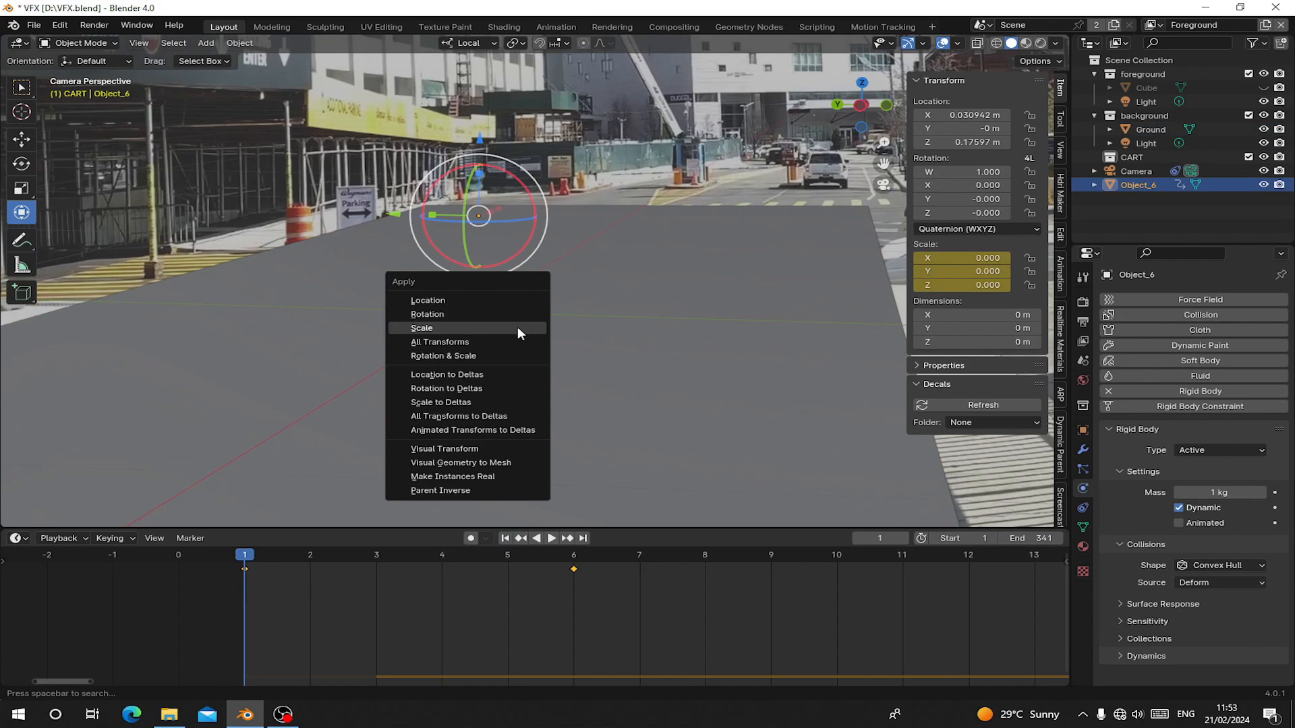
pyautogui.click(517, 327)
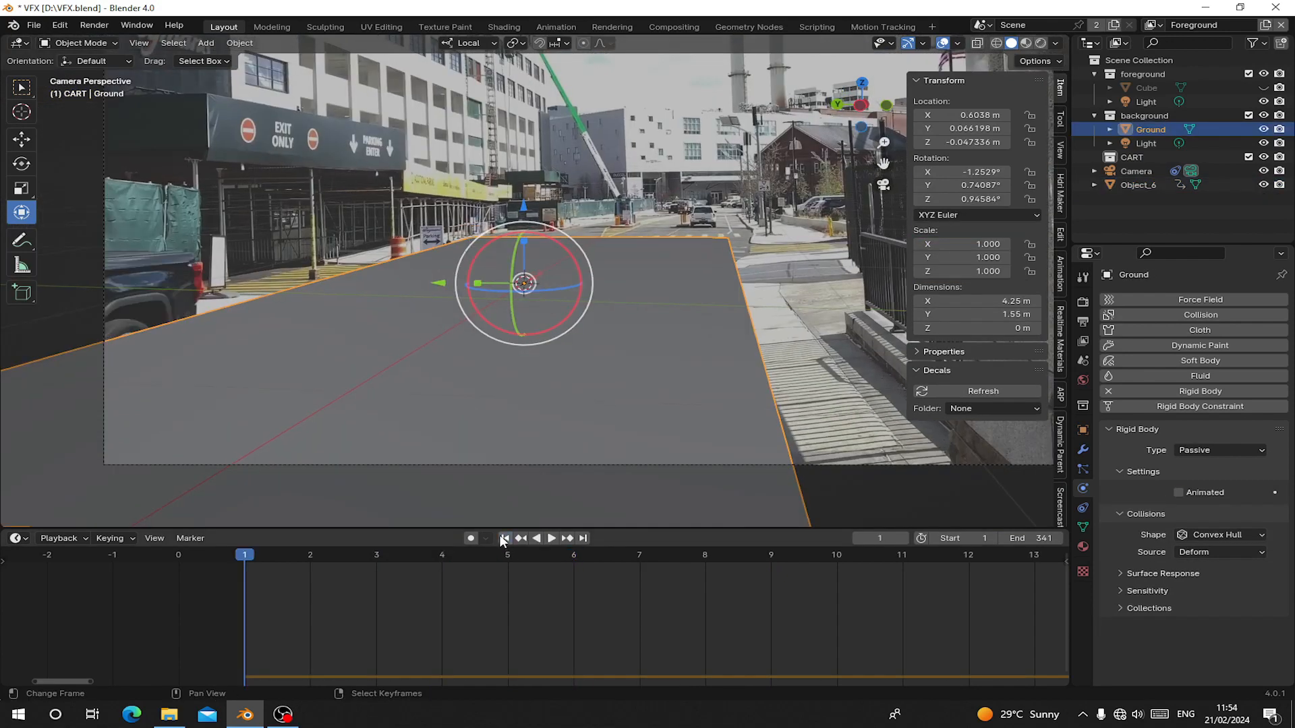
pyautogui.press('space')
pyautogui.press('Escape')
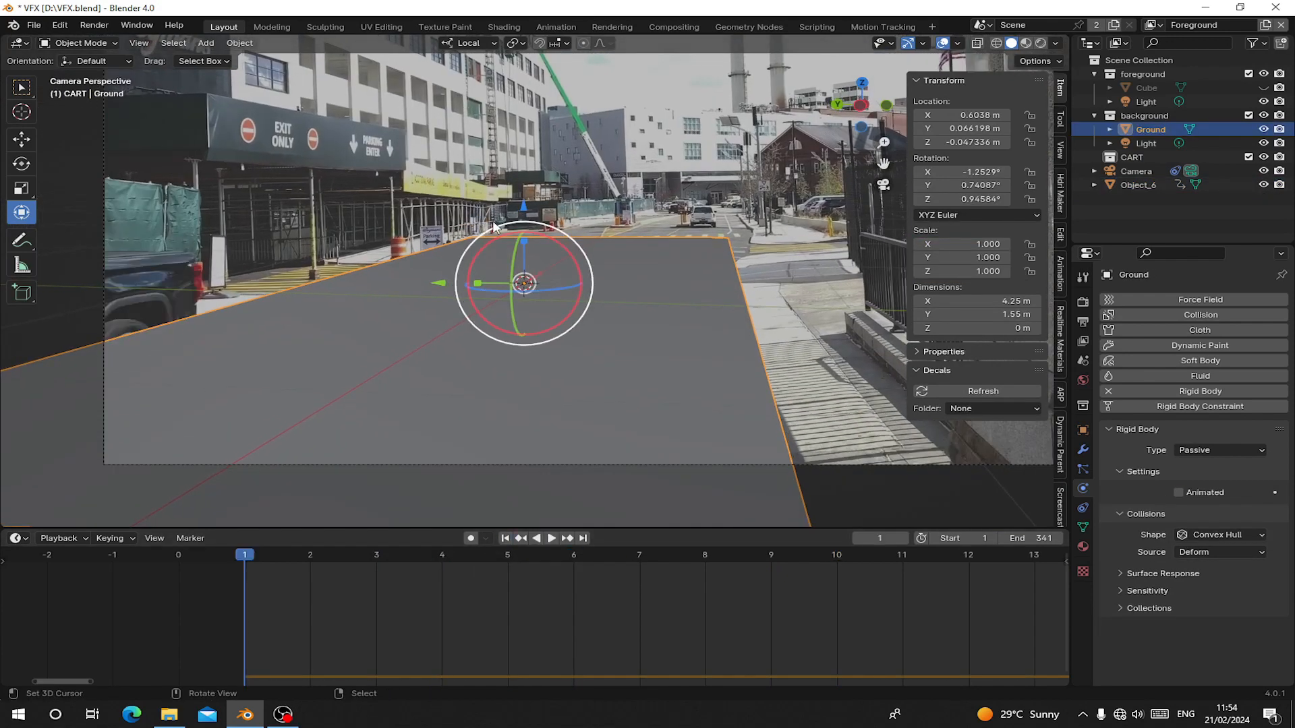
# Raise the cart at frame 1 above the road to a Z location of about 0.51 m.
pyautogui.moveTo(523, 205); pyautogui.dragTo(524, 129)
pyautogui.rightClick(523, 129)
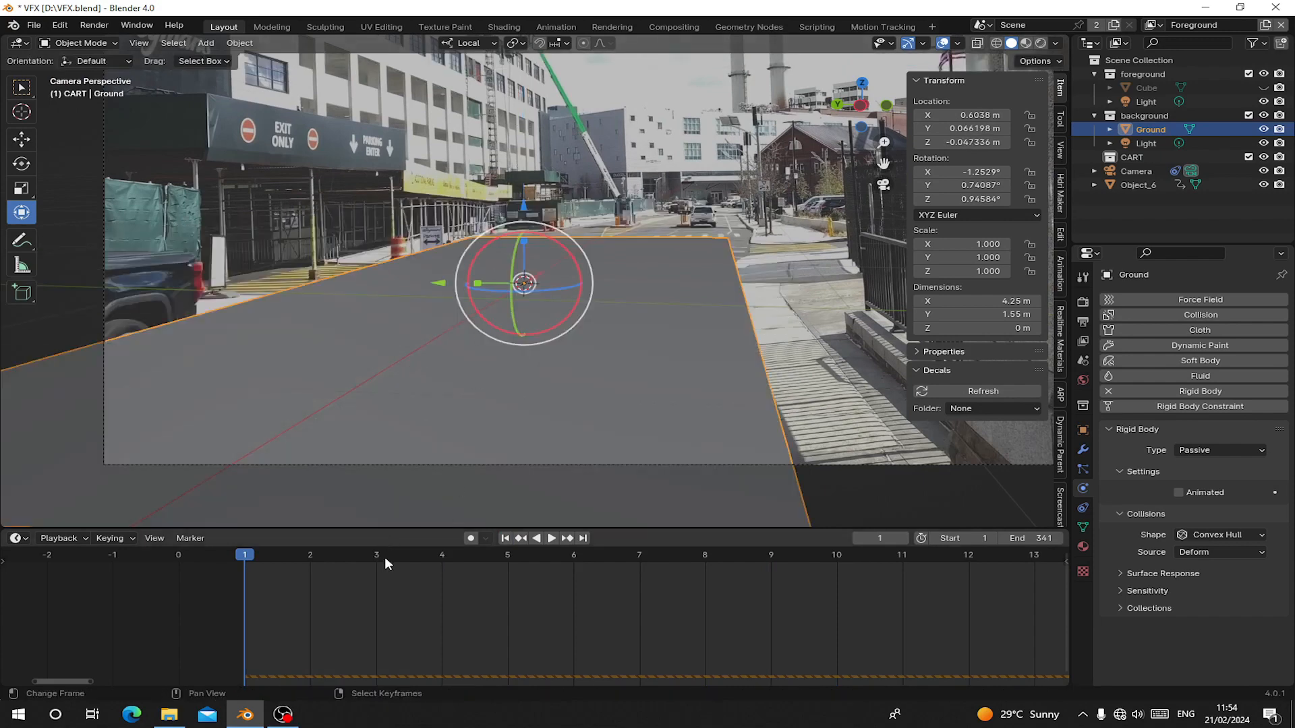
pyautogui.click(437, 557)
pyautogui.click(522, 296)
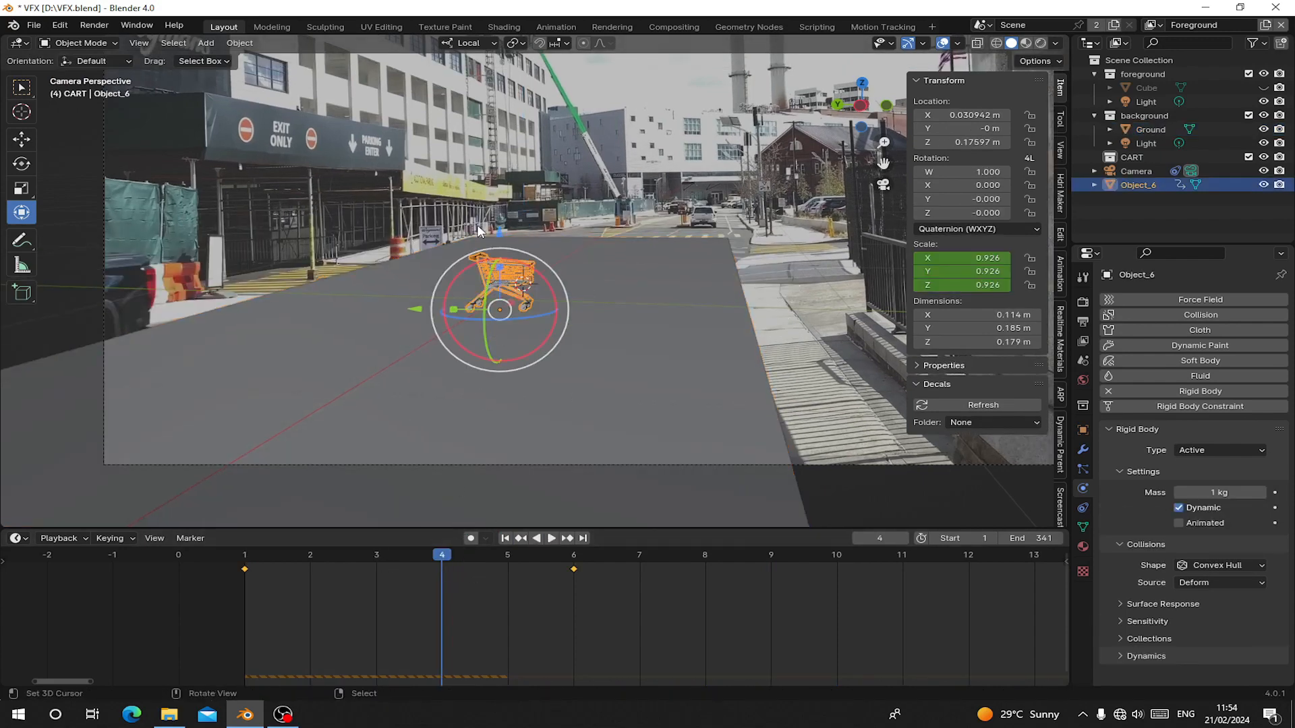
pyautogui.moveTo(477, 230); pyautogui.dragTo(512, 120)
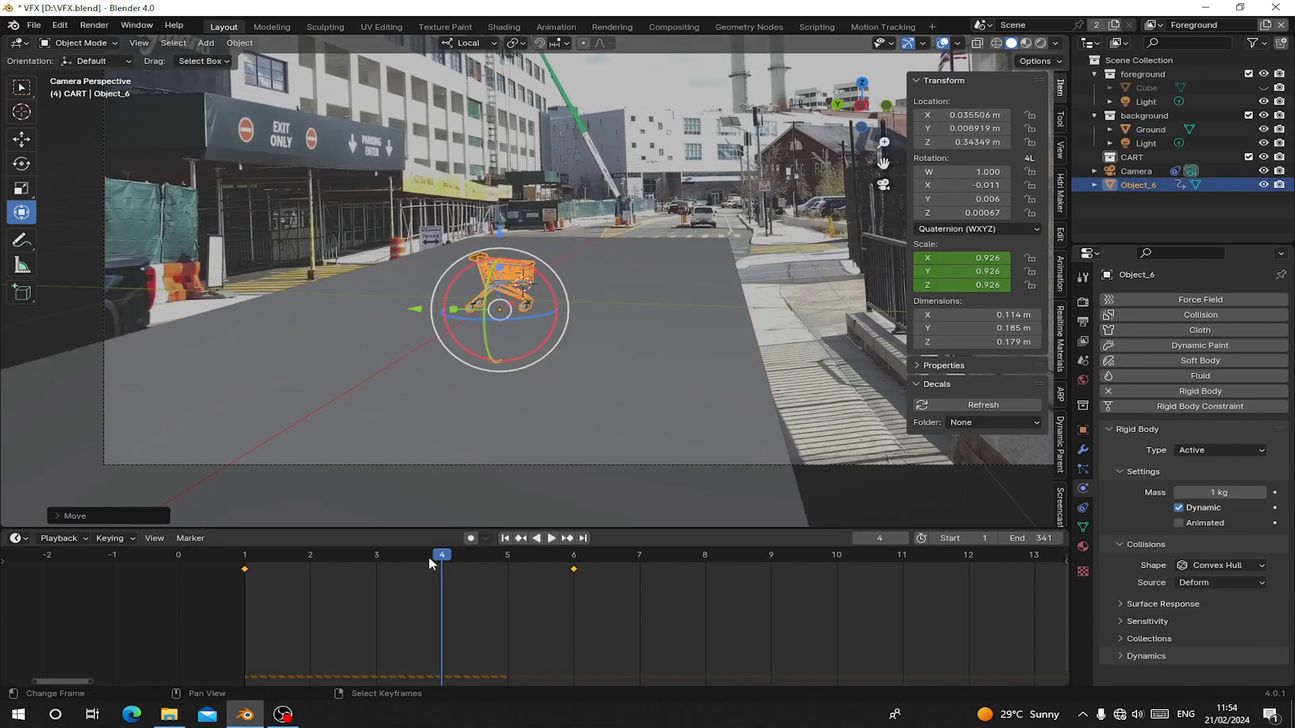
pyautogui.click(504, 538)
pyautogui.moveTo(504, 113); pyautogui.dragTo(499, 9)
# Play the simulation and scrub around frame 5 to check the raised cart's motion.
pyautogui.press('space')
pyautogui.moveTo(449, 584); pyautogui.dragTo(532, 581)
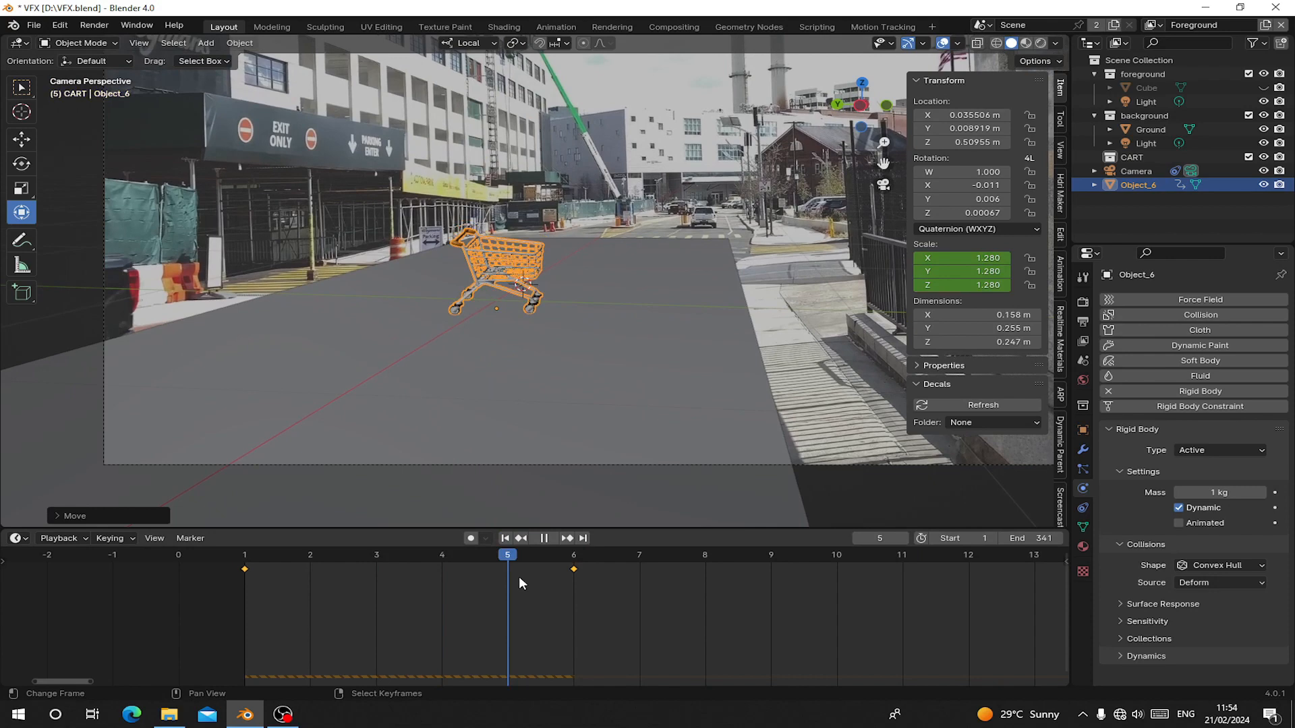
pyautogui.moveTo(519, 576)
pyautogui.mouseDown()
pyautogui.moveTo(439, 580)
pyautogui.moveTo(495, 584)
pyautogui.mouseUp()
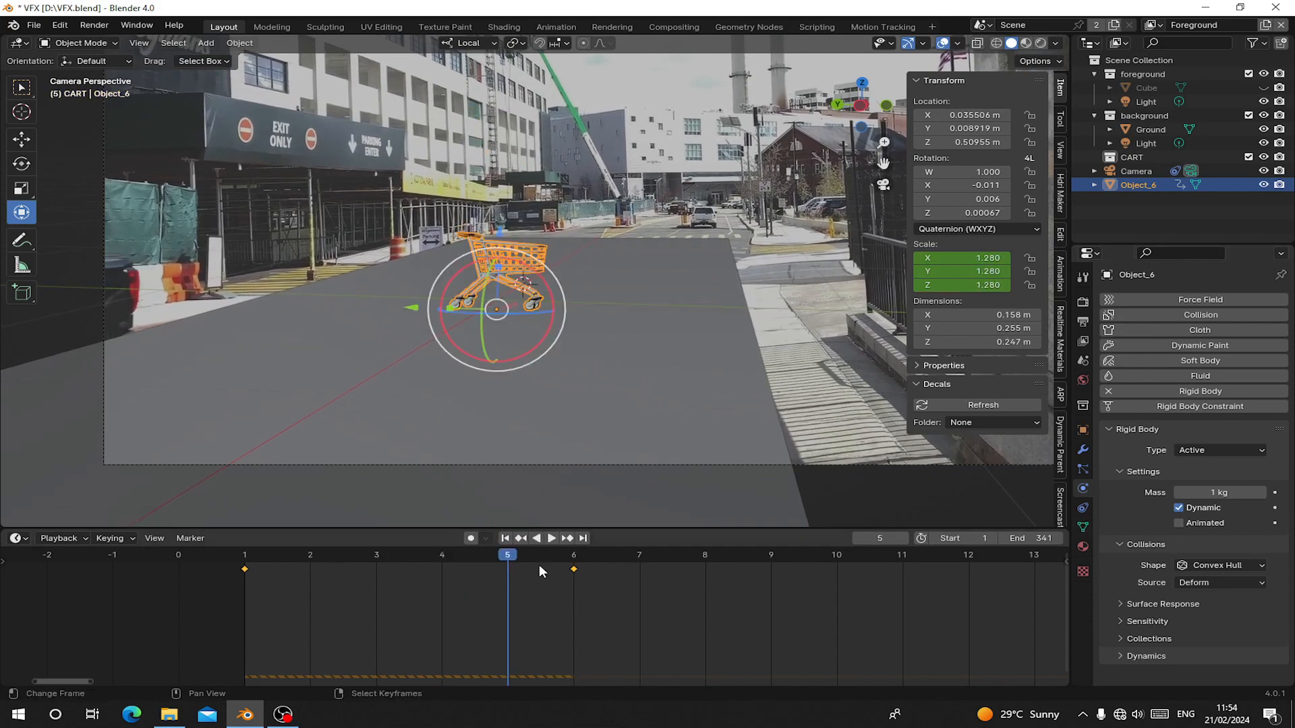
# Keyframe the cart's rigid body Animated option off at frame 6 and on at frame 5.
pyautogui.click(565, 581)
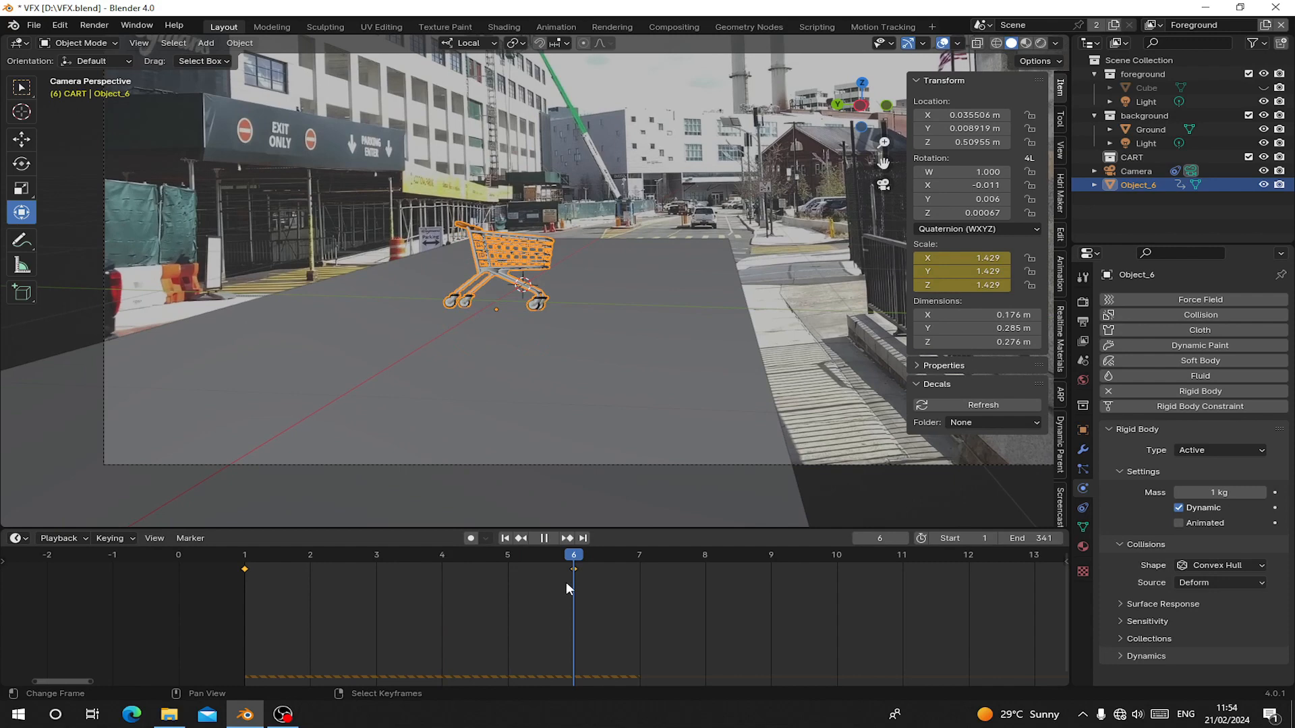
pyautogui.rightClick(1183, 520)
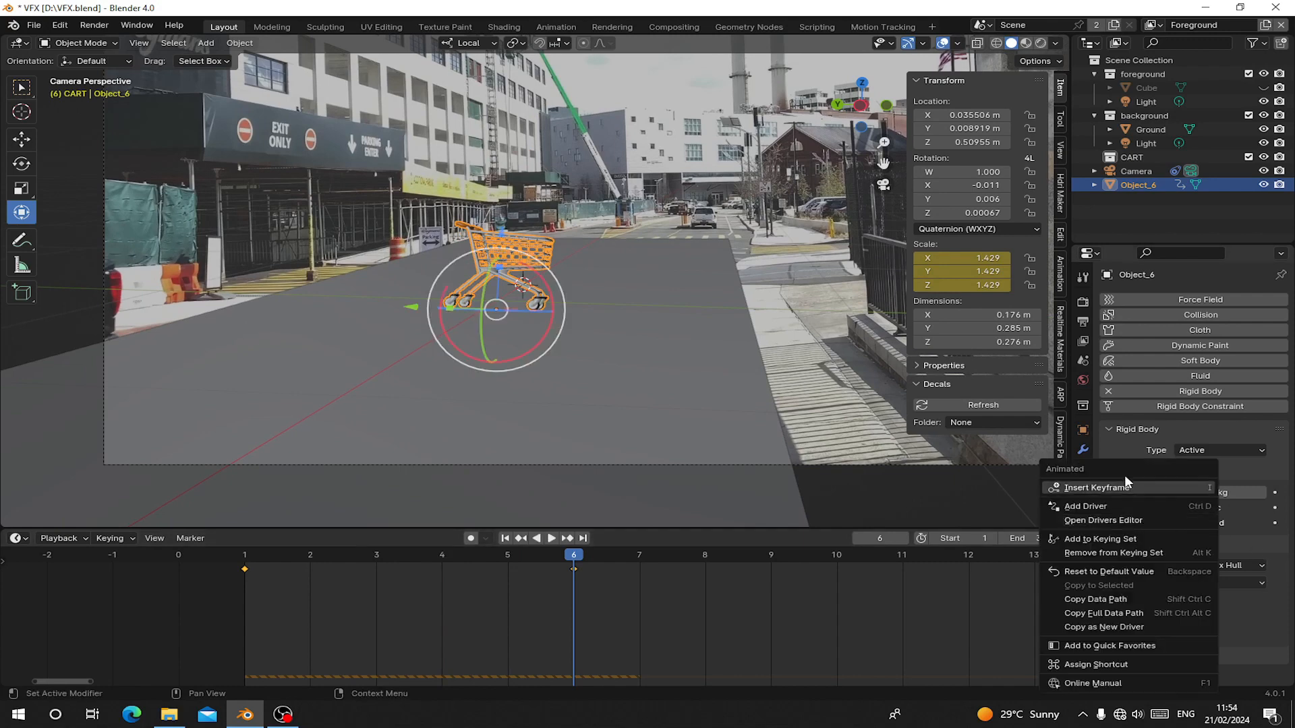
pyautogui.click(1103, 493)
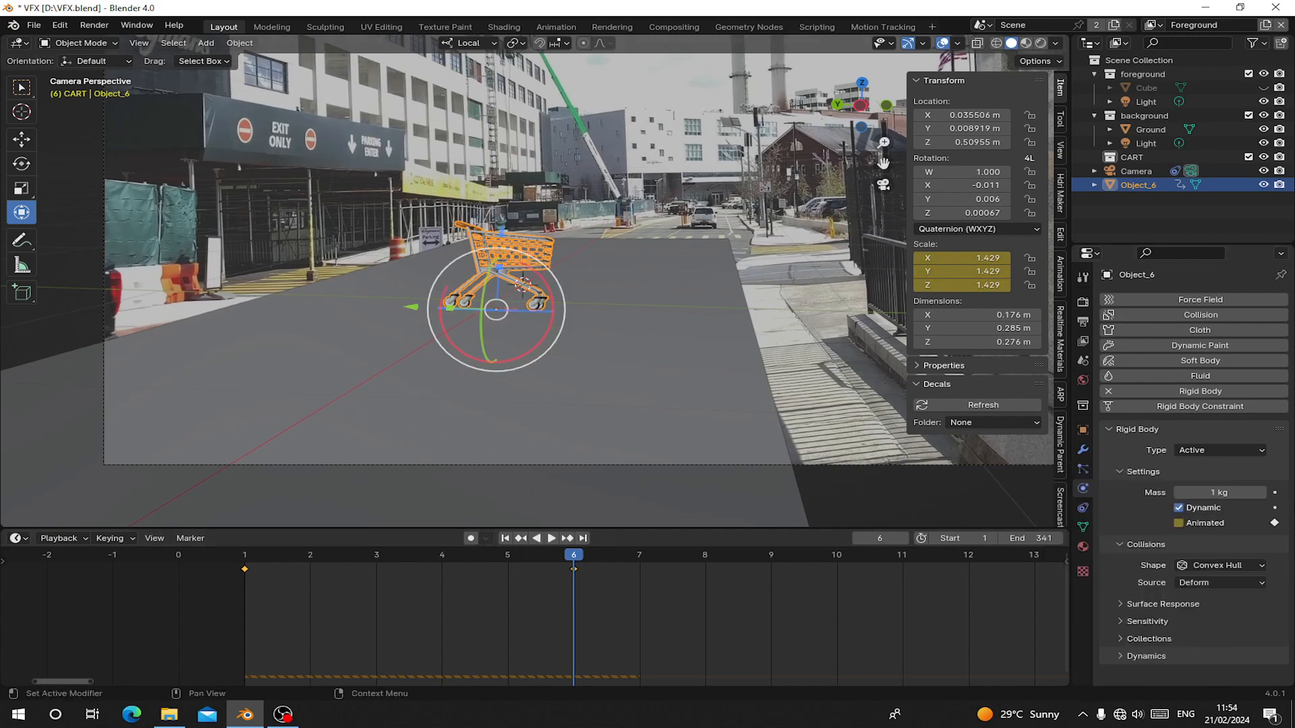
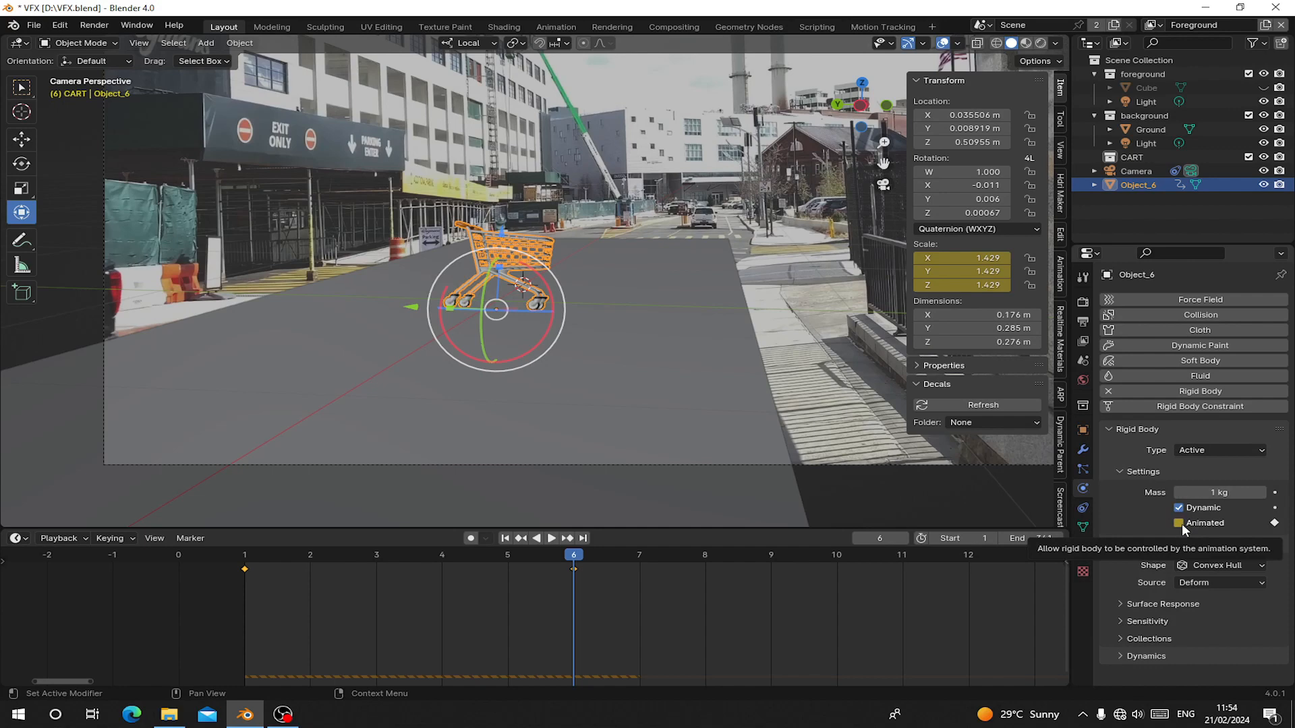
pyautogui.press('Left')
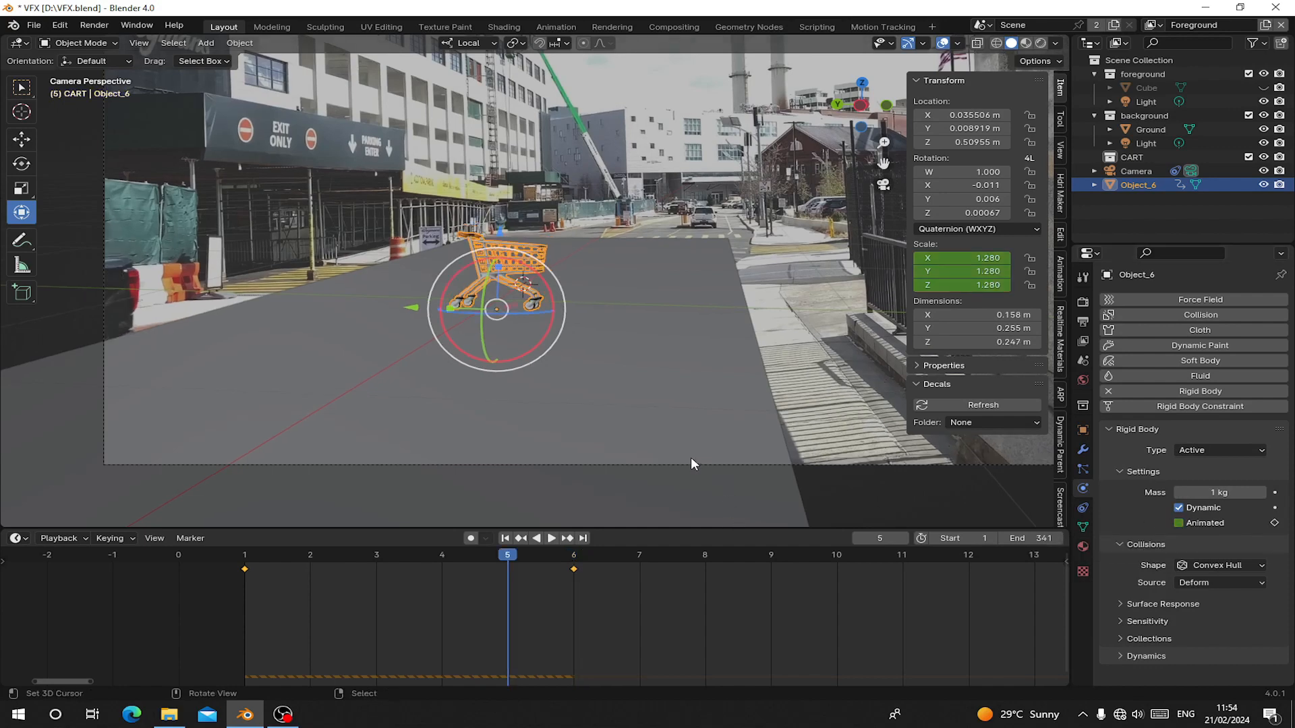
pyautogui.click(1188, 523)
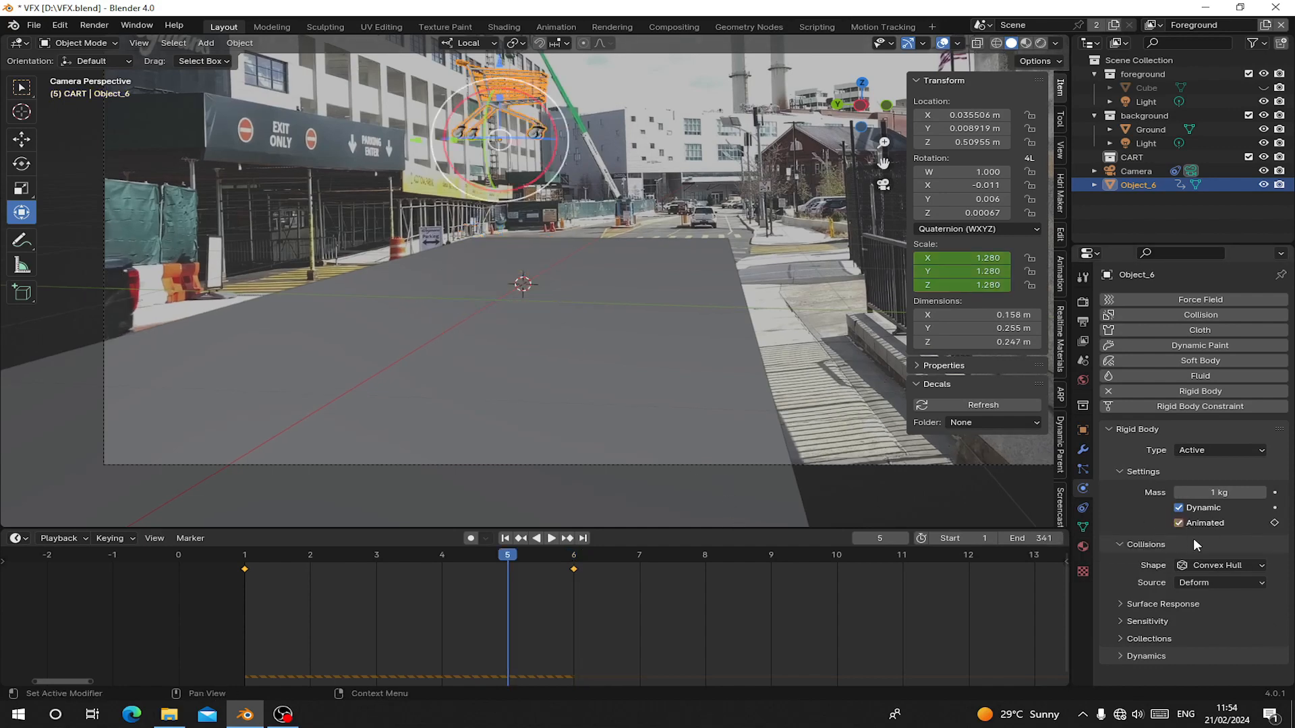
pyautogui.rightClick(1183, 522)
pyautogui.click(1090, 507)
# Play the animation from frame 1 and scrub near frame 5 to test the cart's scale-in and fall.
pyautogui.press('space')
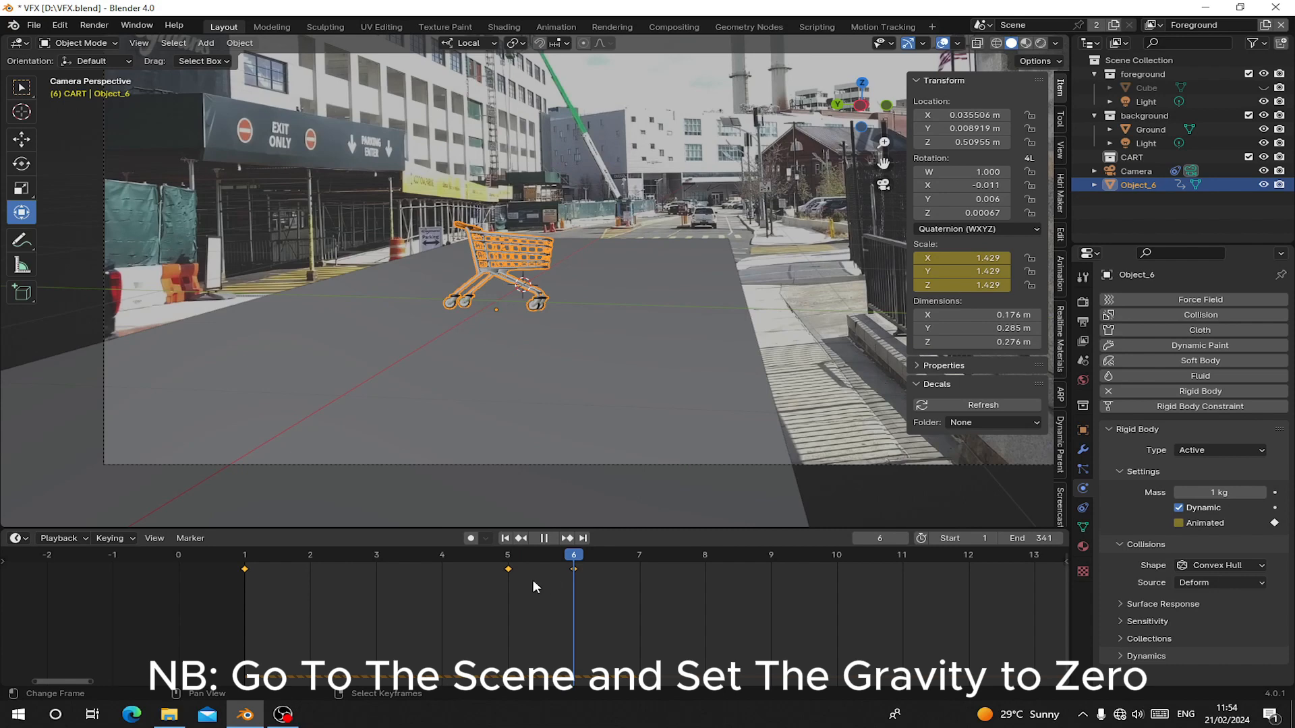
pyautogui.press('Escape')
pyautogui.click(505, 538)
pyautogui.press('space')
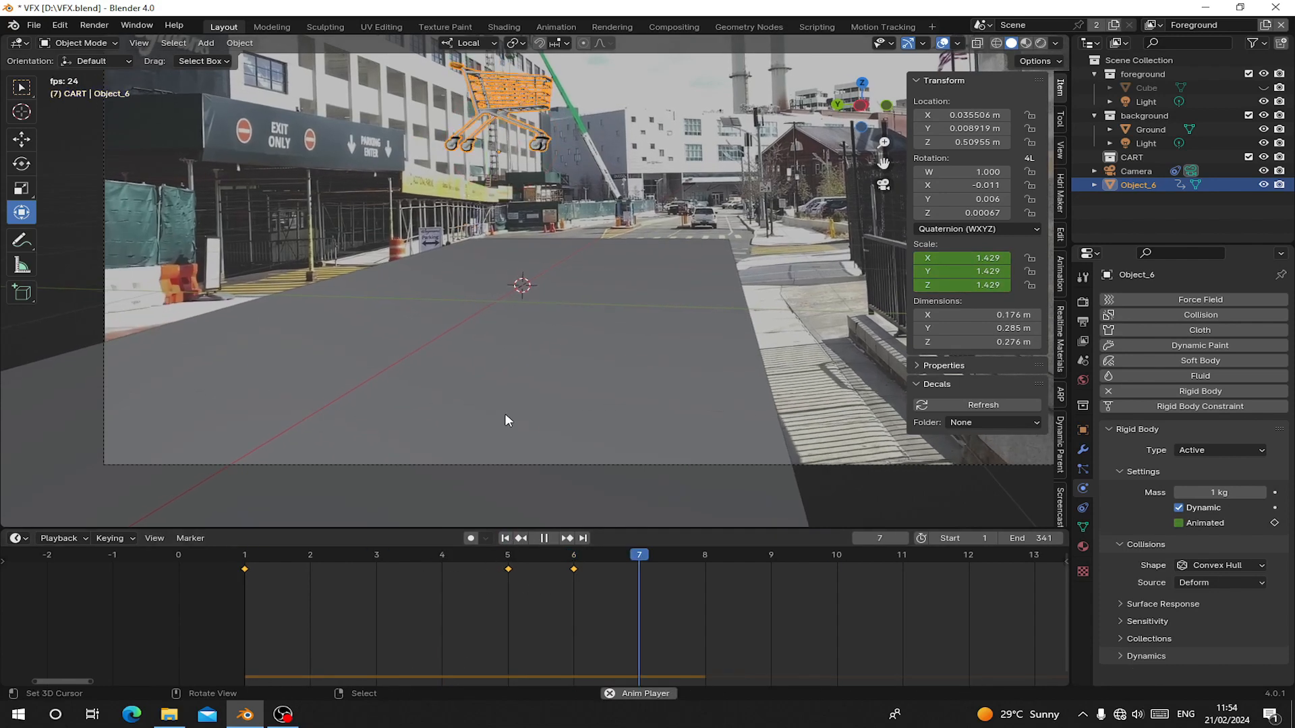
pyautogui.click(505, 538)
pyautogui.press('space')
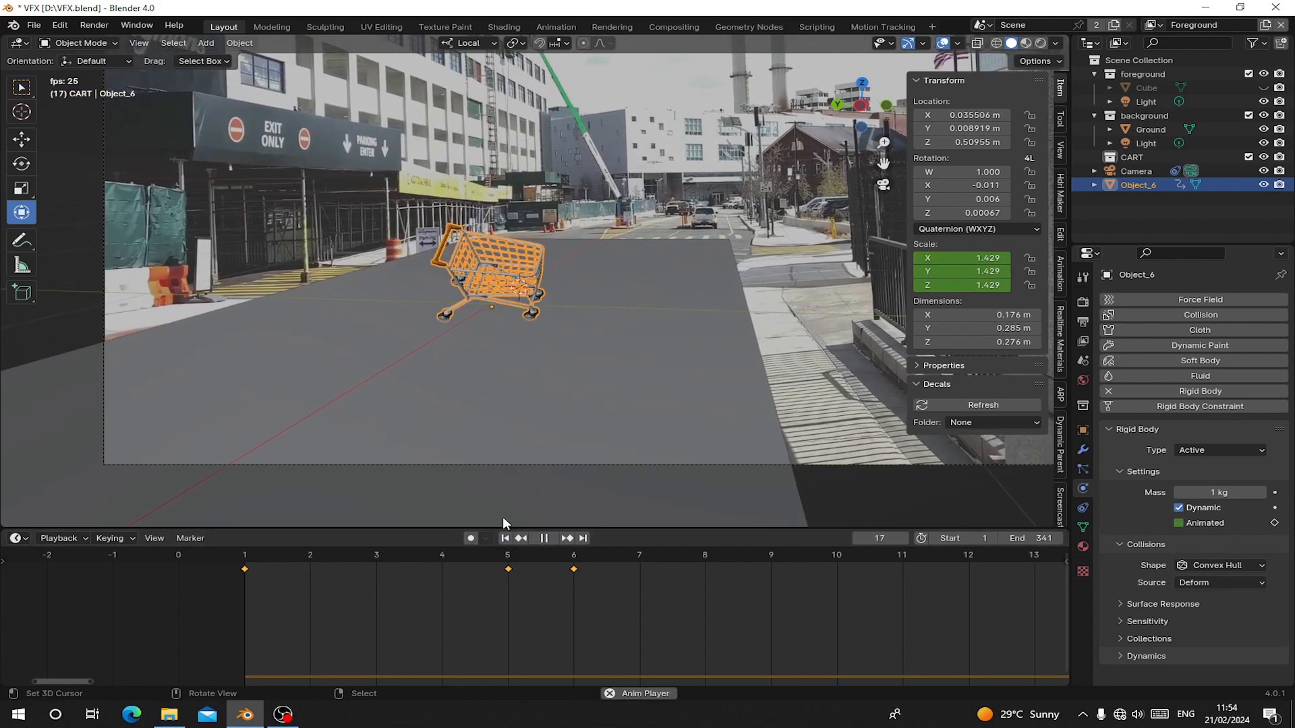
pyautogui.click(508, 600)
pyautogui.moveTo(528, 606); pyautogui.dragTo(472, 580)
pyautogui.press('space')
# Replay the cart's drop onto the road several times from frame 1.
pyautogui.click(509, 542)
pyautogui.press('space')
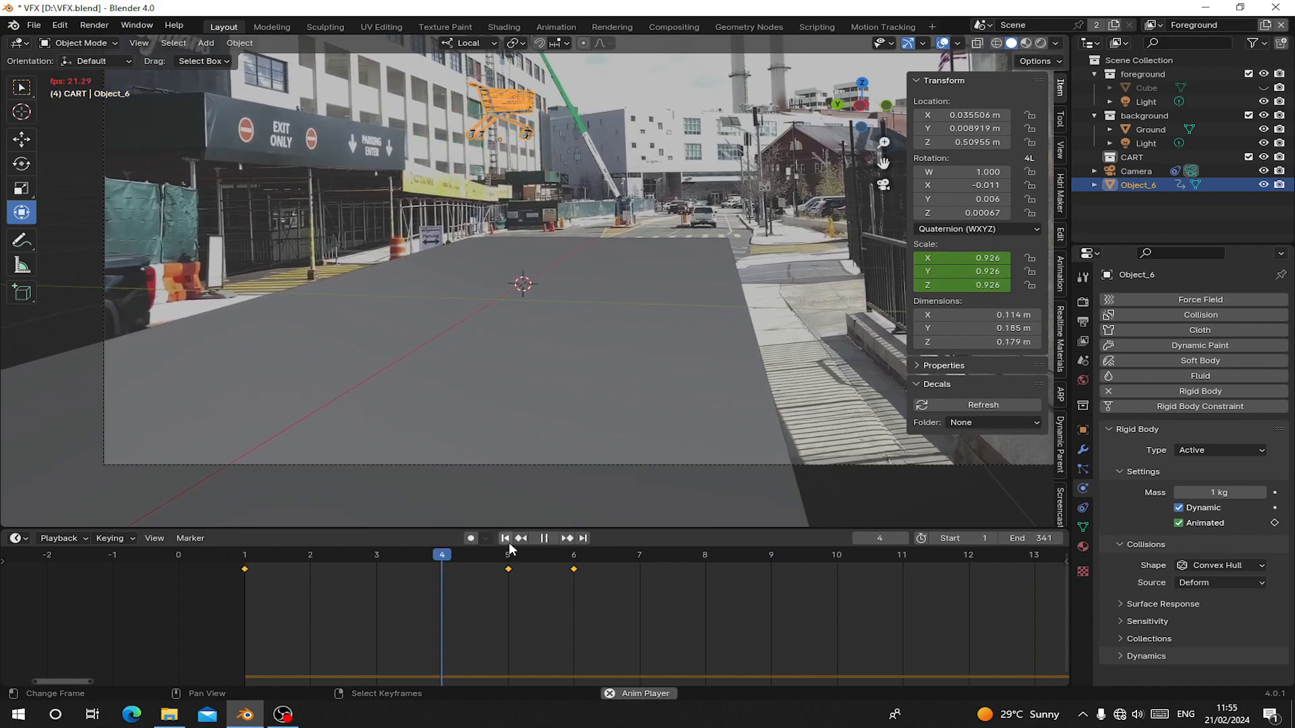
pyautogui.click(509, 543)
pyautogui.click(505, 538)
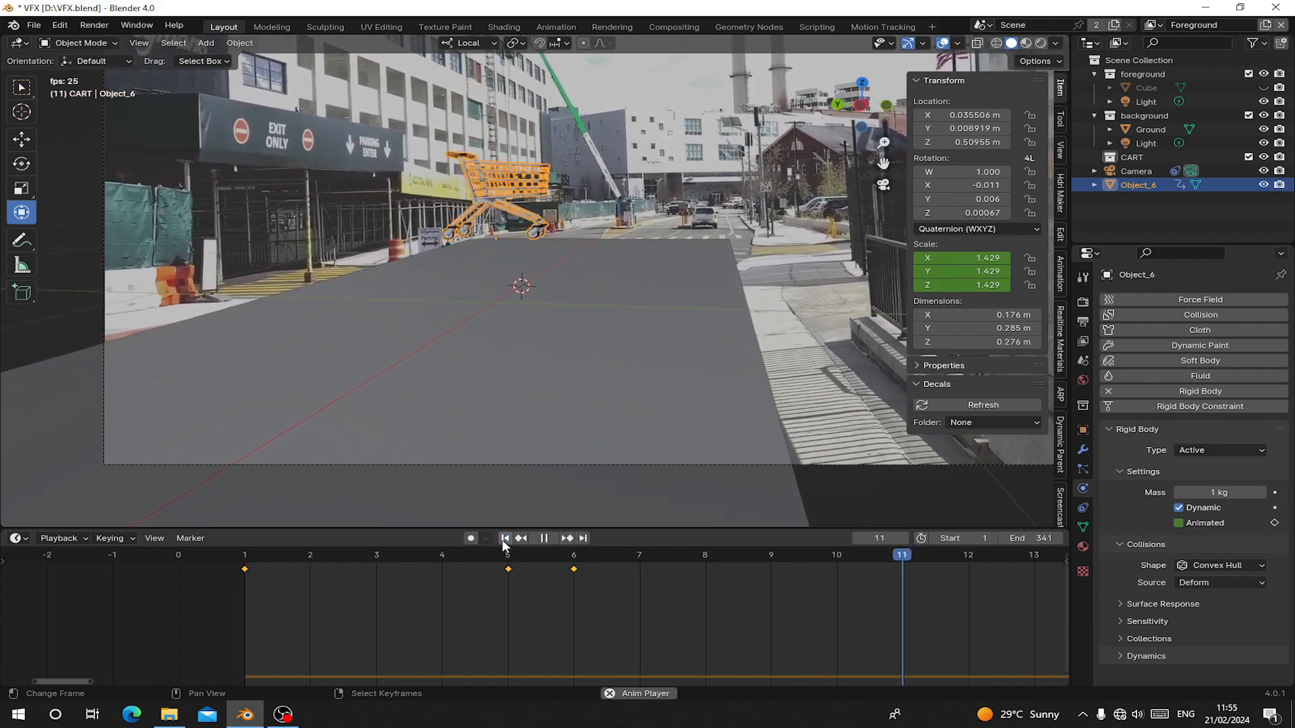
pyautogui.click(505, 538)
pyautogui.click(505, 539)
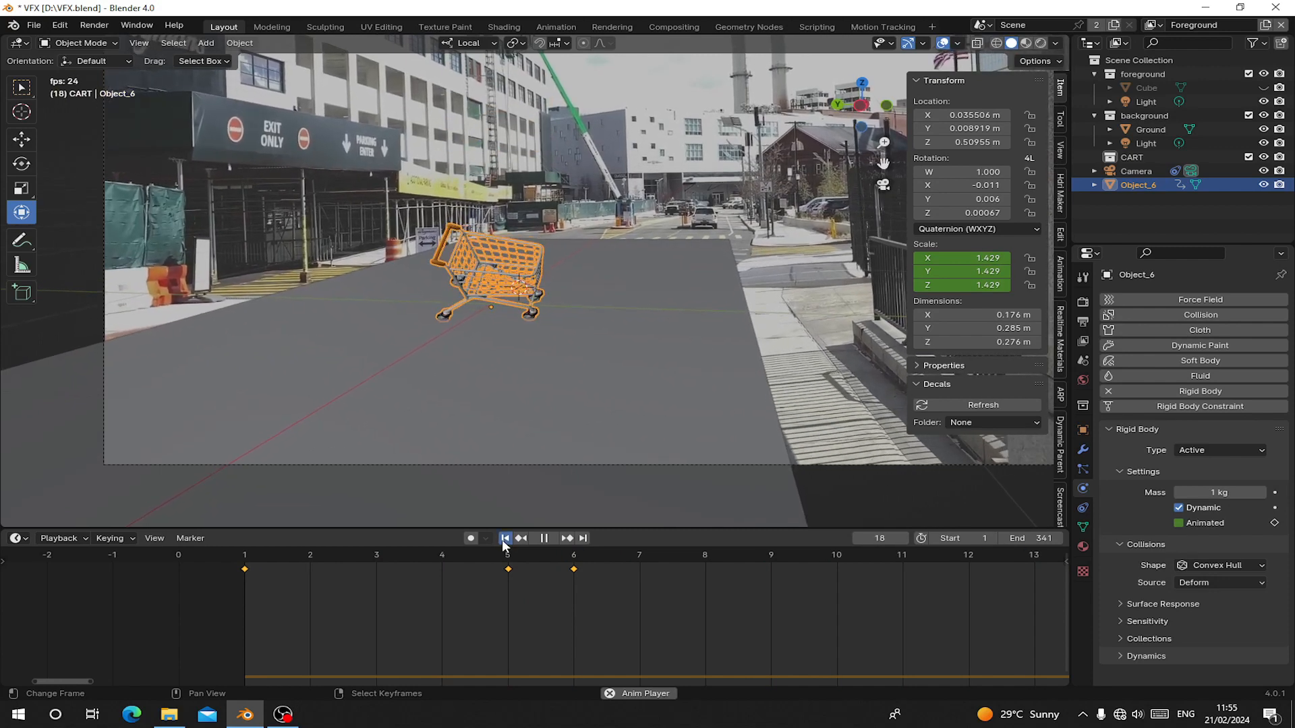
pyautogui.click(505, 539)
pyautogui.press('space')
# Scrub through the first frames up to the Animated keyframes, watch the drop once more, and return to frame 1.
pyautogui.click(271, 579)
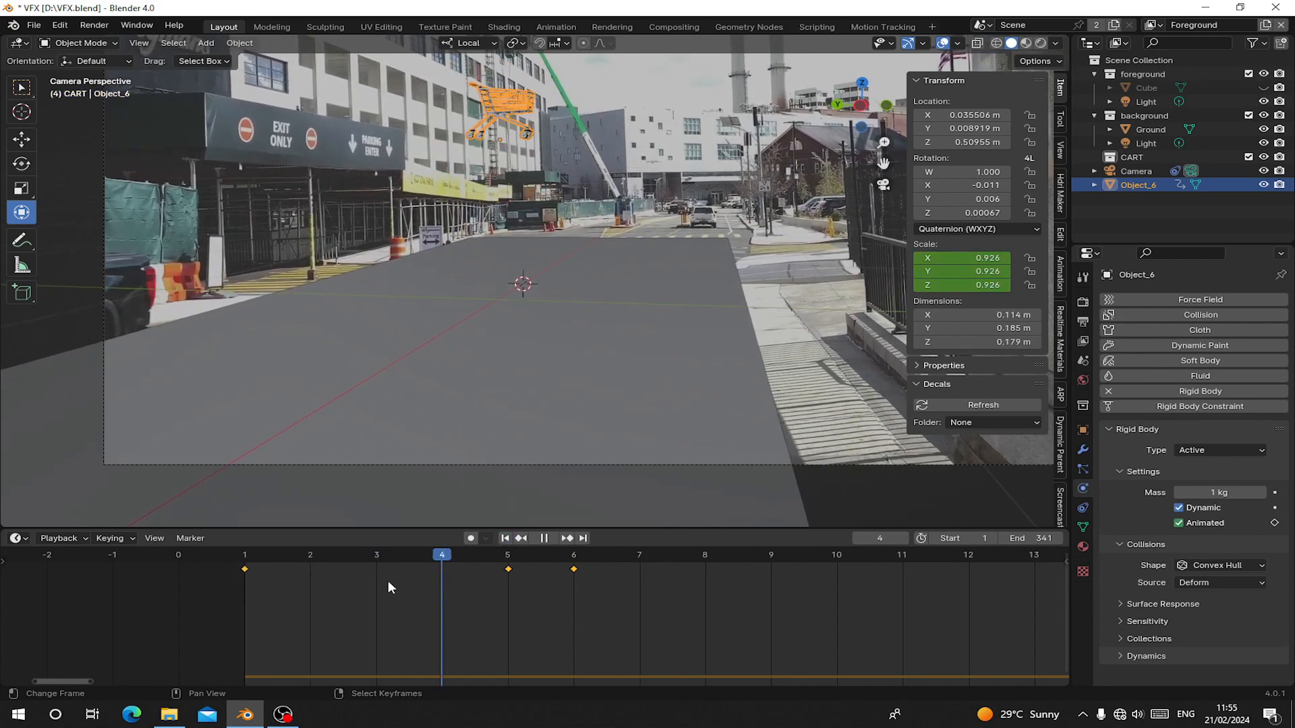
pyautogui.click(350, 570)
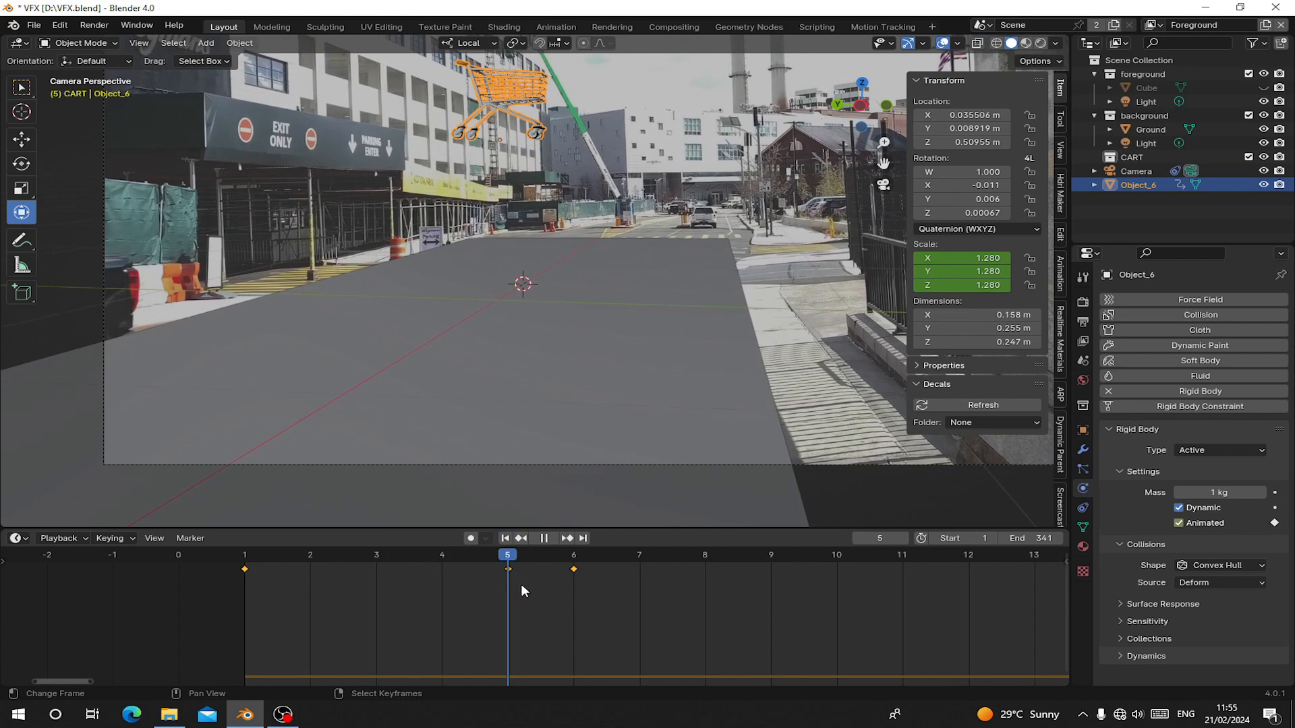
pyautogui.moveTo(771, 621); pyautogui.dragTo(690, 634)
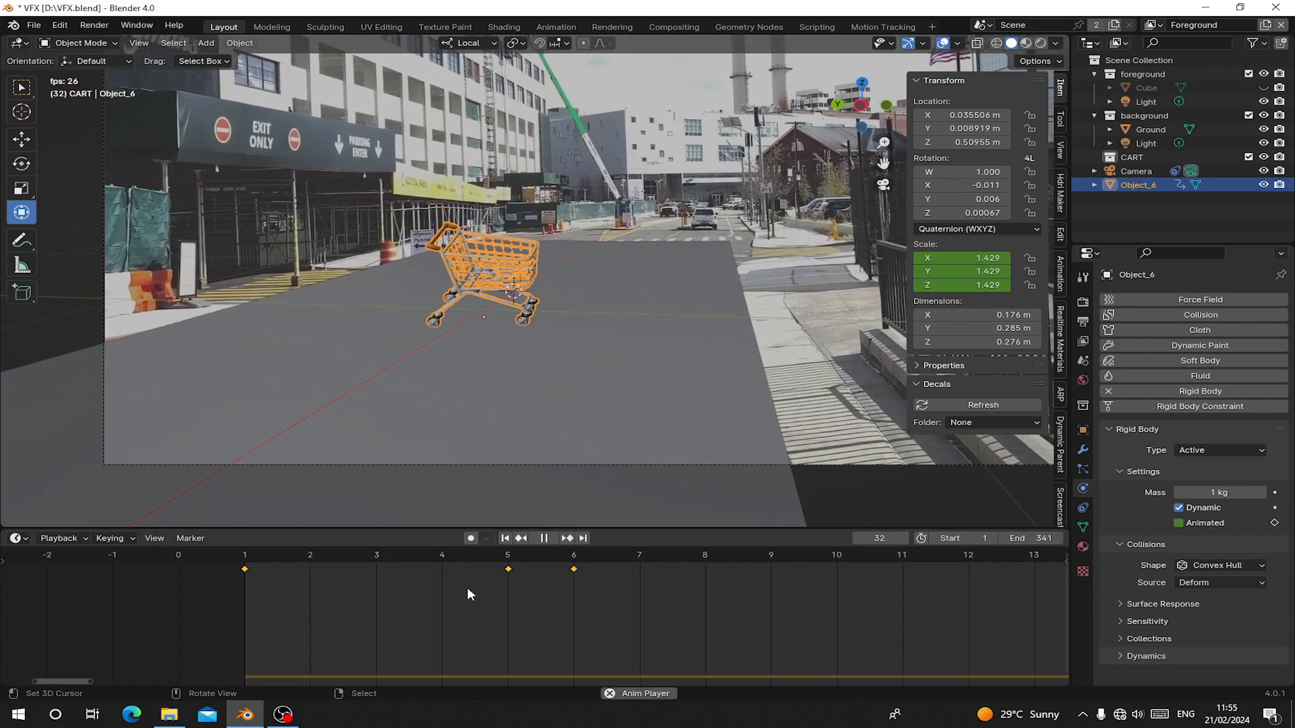
pyautogui.click(504, 538)
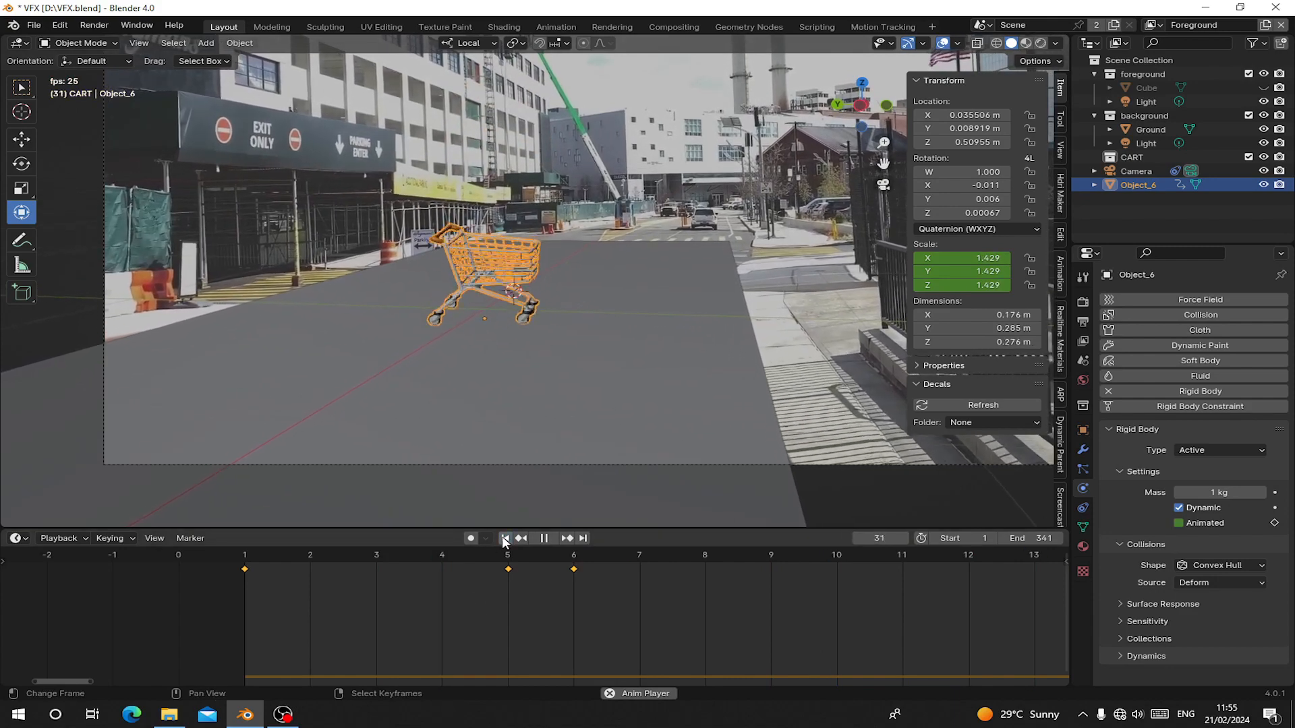
pyautogui.press('space')
pyautogui.click(504, 538)
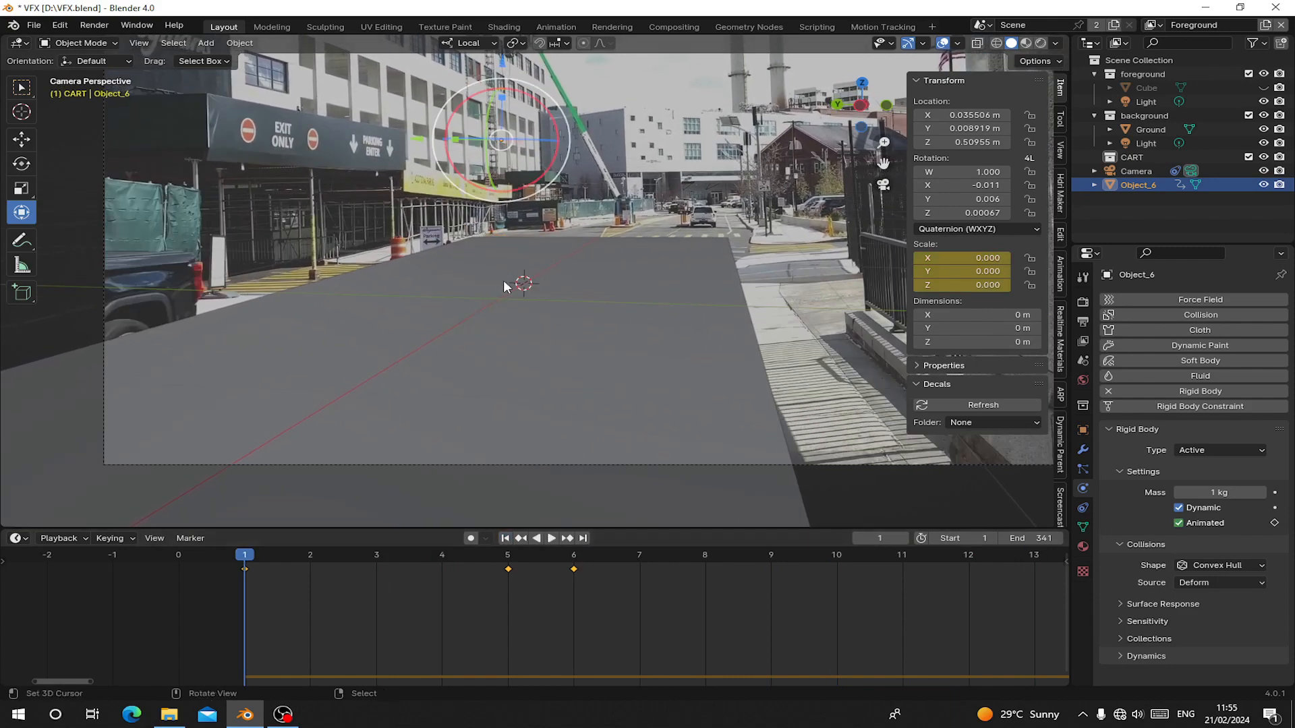
# Try dropping the cart from Y positions of about -0.41 m and 0.49 m, playing the simulation from frame 1 for each.
pyautogui.press('g')
pyautogui.click(653, 273)
pyautogui.press('space')
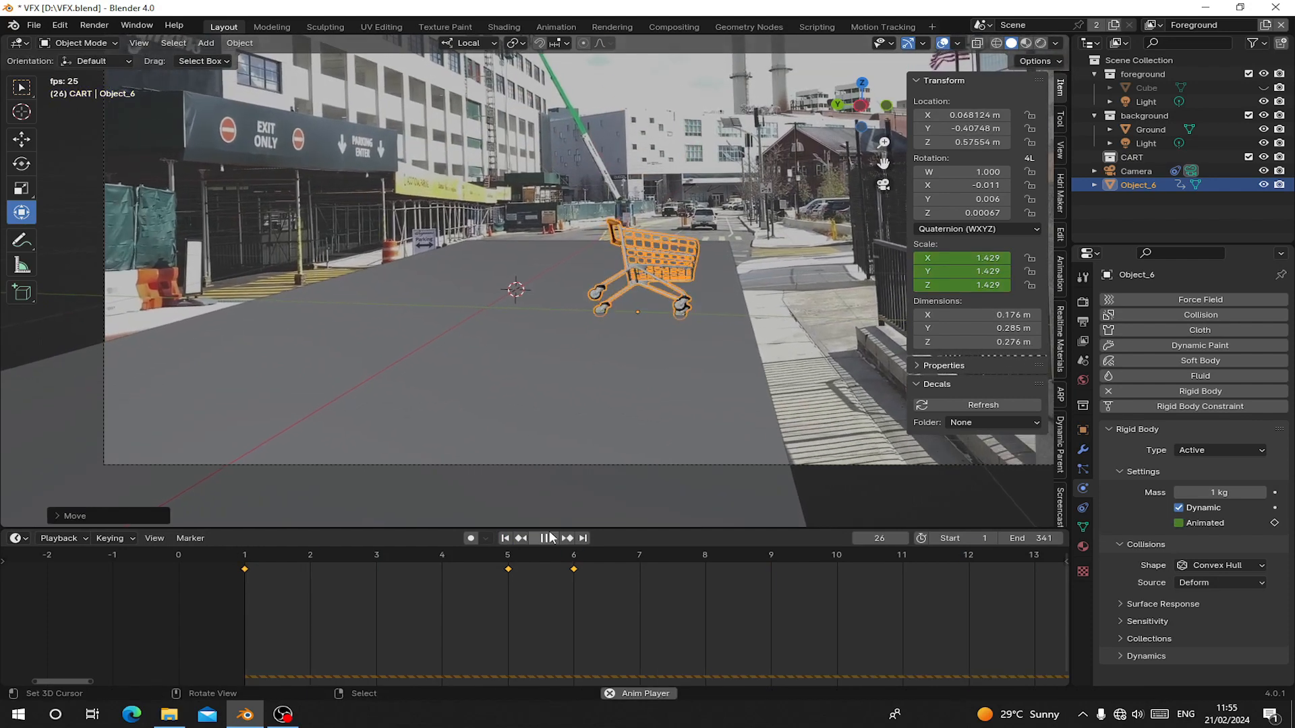
pyautogui.click(545, 538)
pyautogui.click(505, 538)
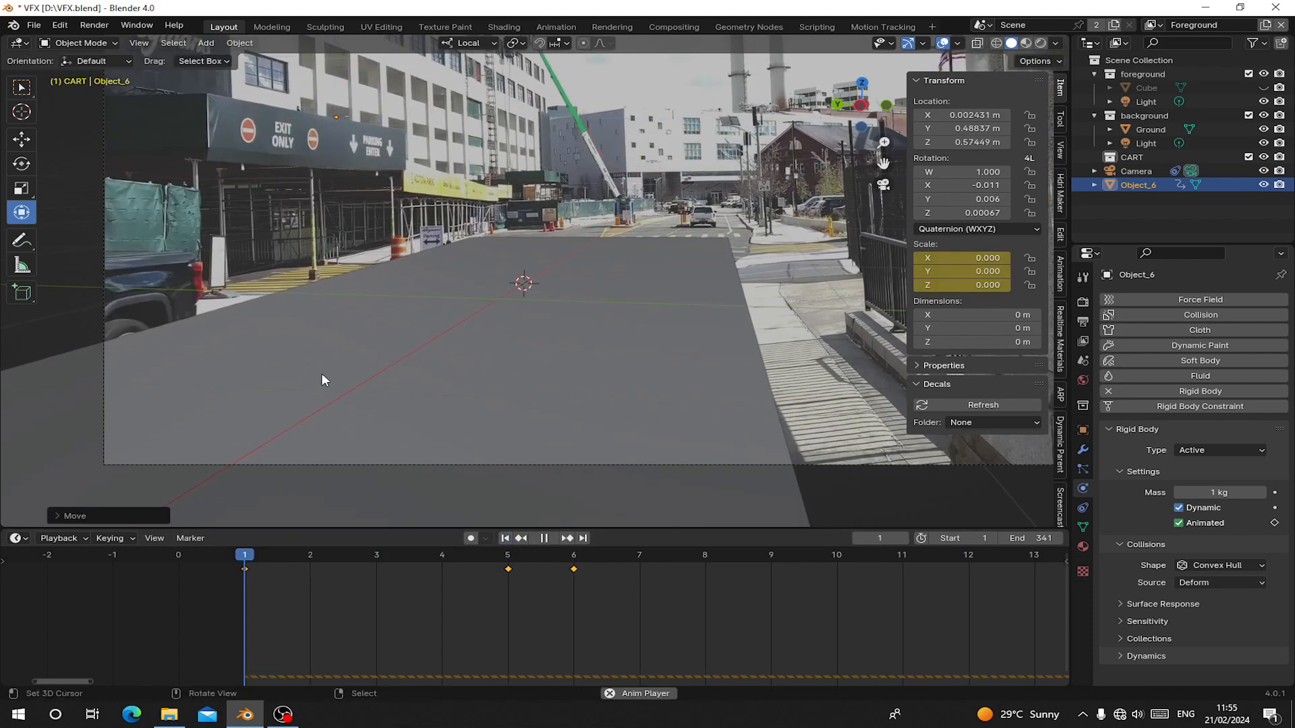
pyautogui.press('space')
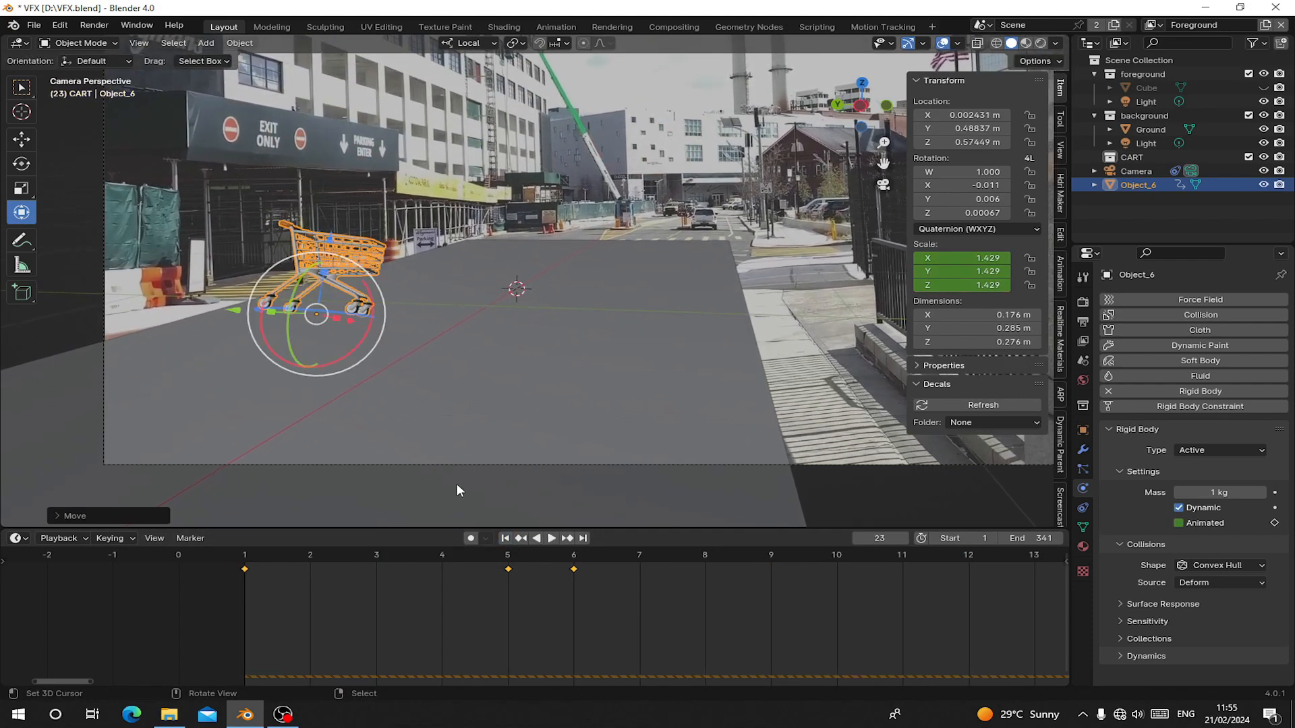
pyautogui.click(503, 538)
pyautogui.click(549, 539)
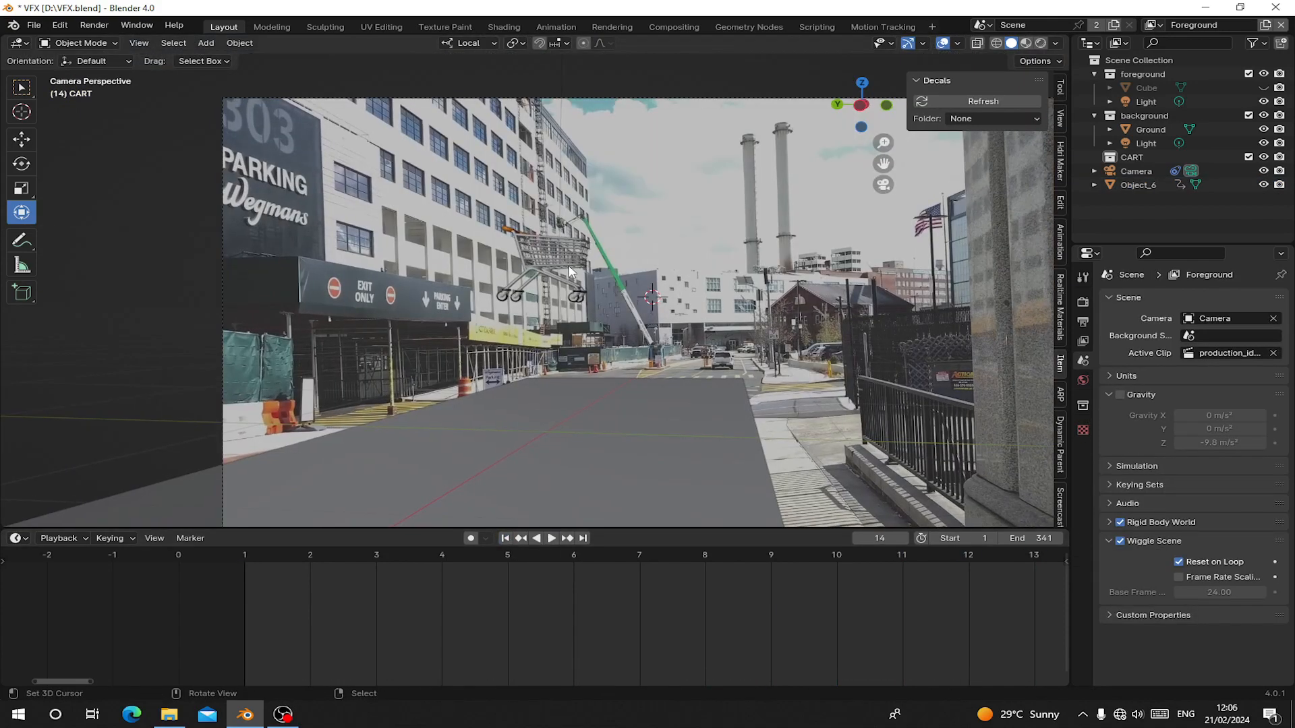
# Snap the 3D cursor to the floating cart and add a Turbulence force field there.
pyautogui.click(569, 271)
pyautogui.scroll(1, 568, 272)
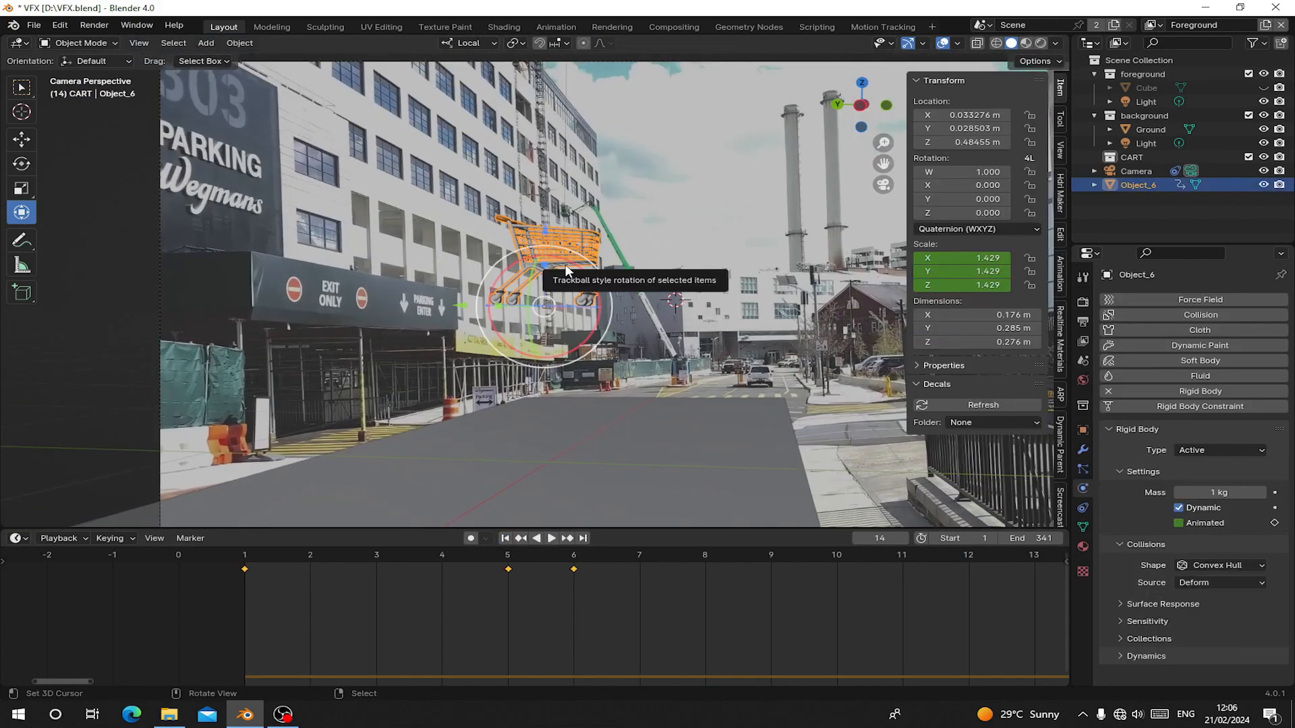
pyautogui.hotkey('shift', 's')
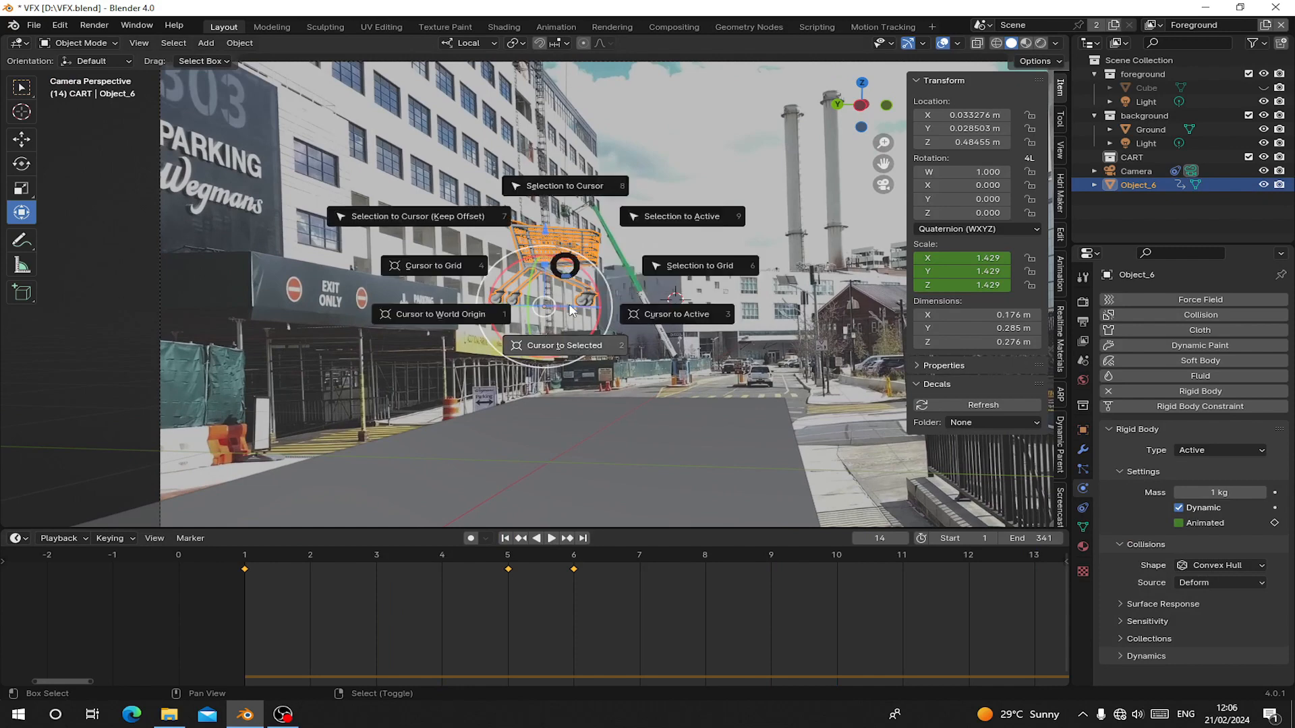
pyautogui.click(554, 358)
pyautogui.hotkey('shift', 'a')
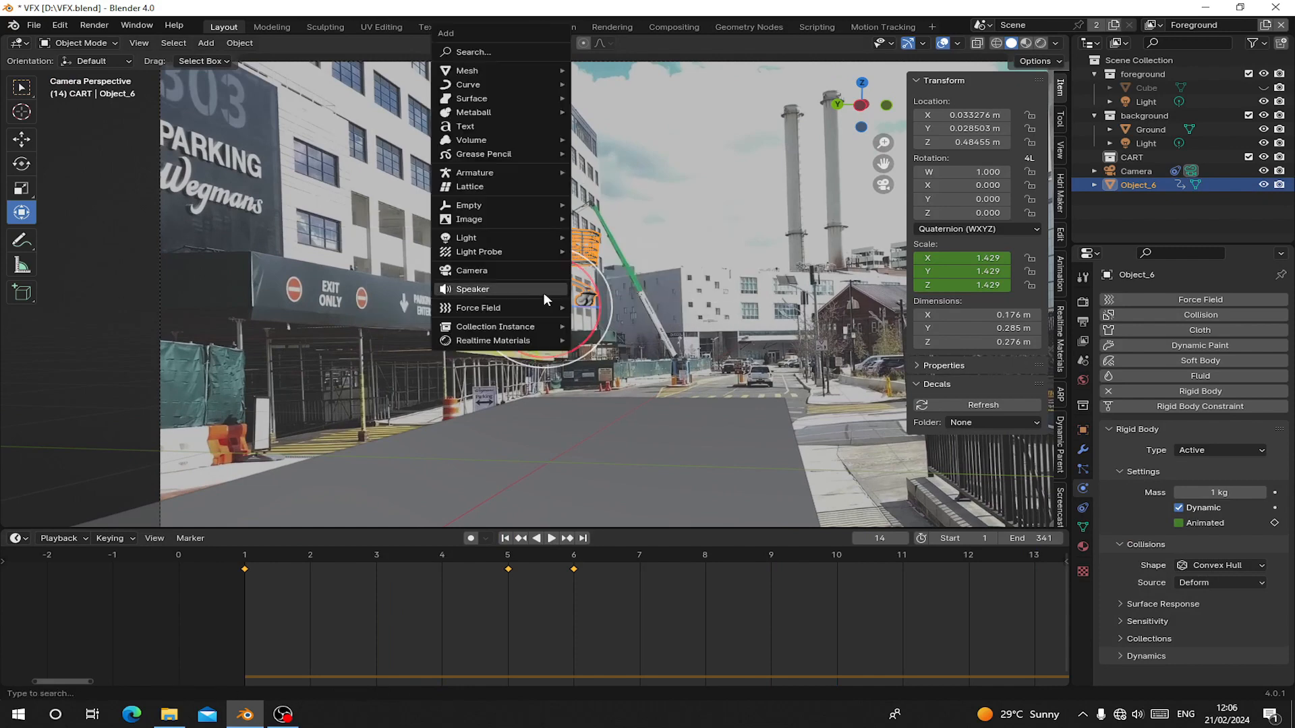
pyautogui.moveTo(500, 306)
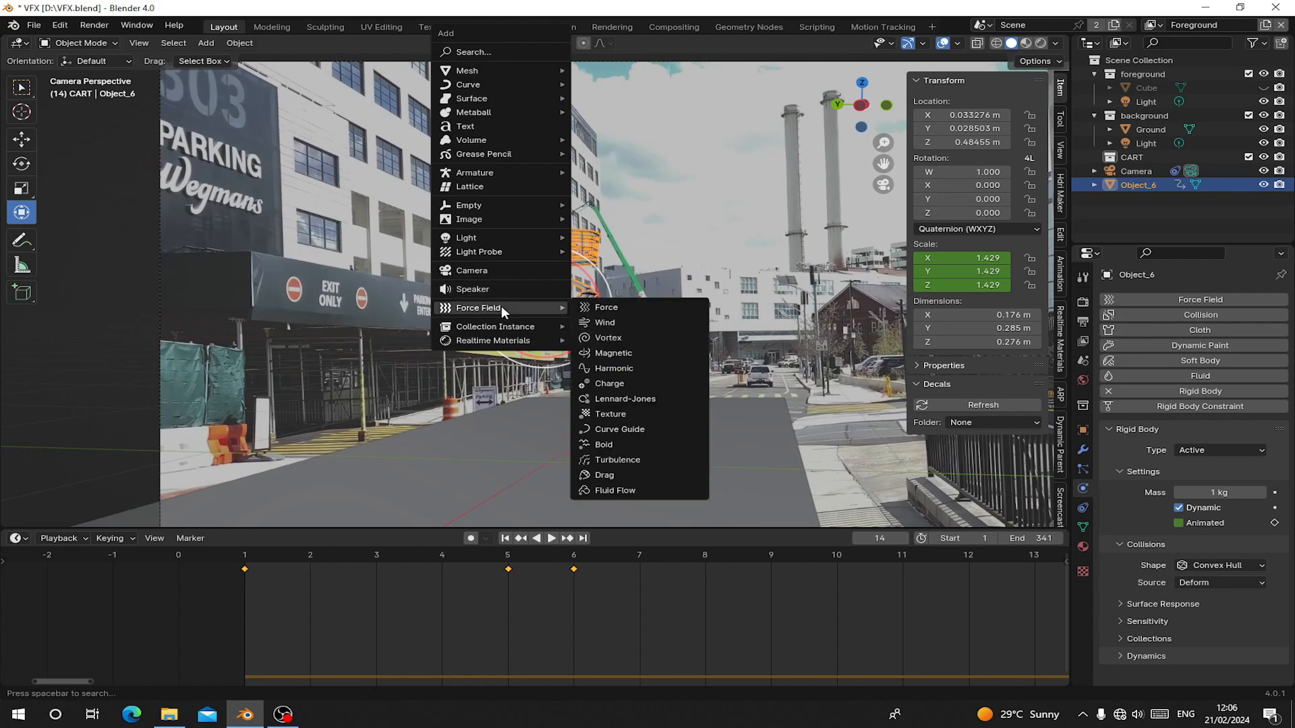
pyautogui.click(598, 459)
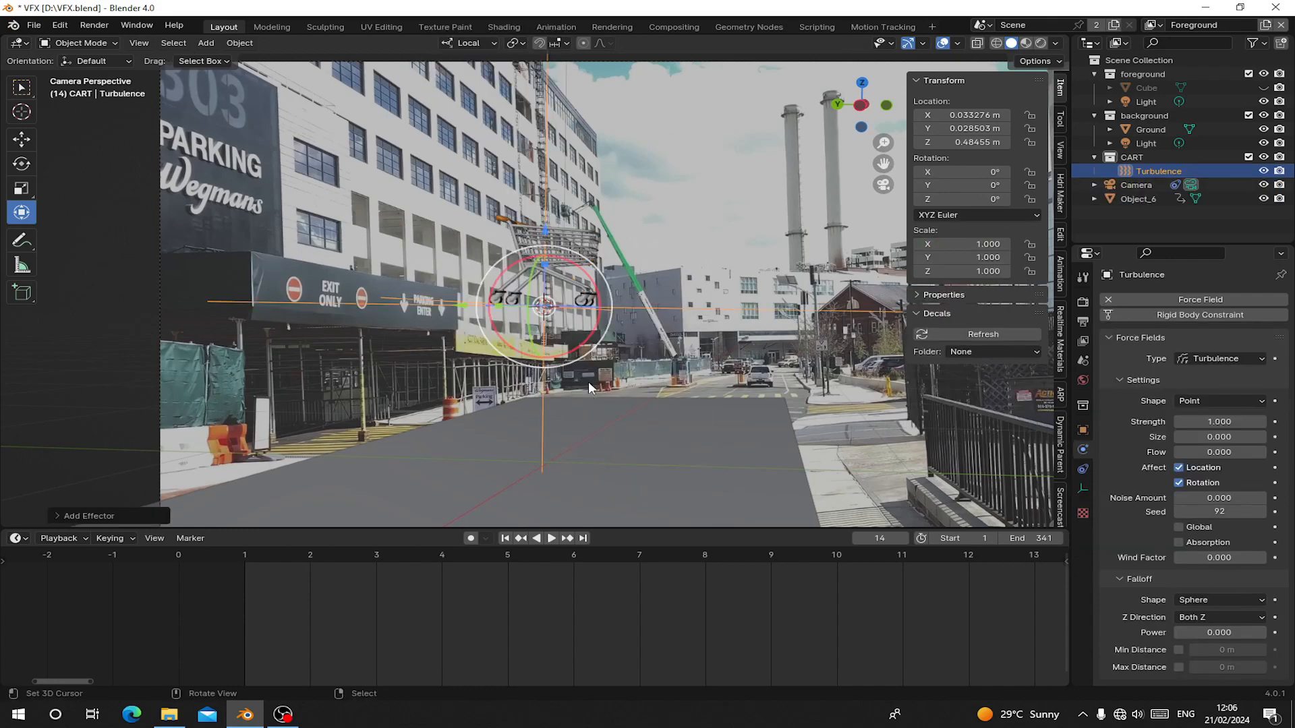
# Enable the turbulence falloff's Min and Max Distance at frame 1, setting them to 0.5 m and 1.5 m.
pyautogui.click(505, 538)
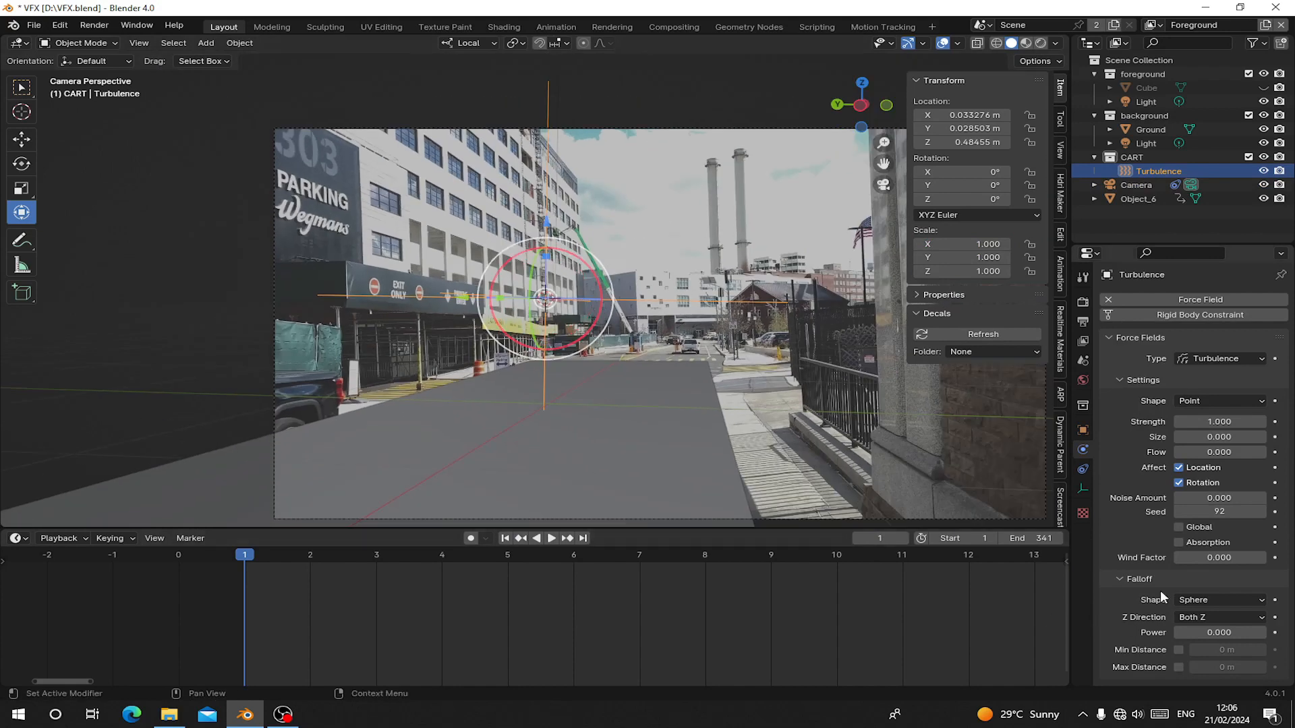
pyautogui.click(1179, 667)
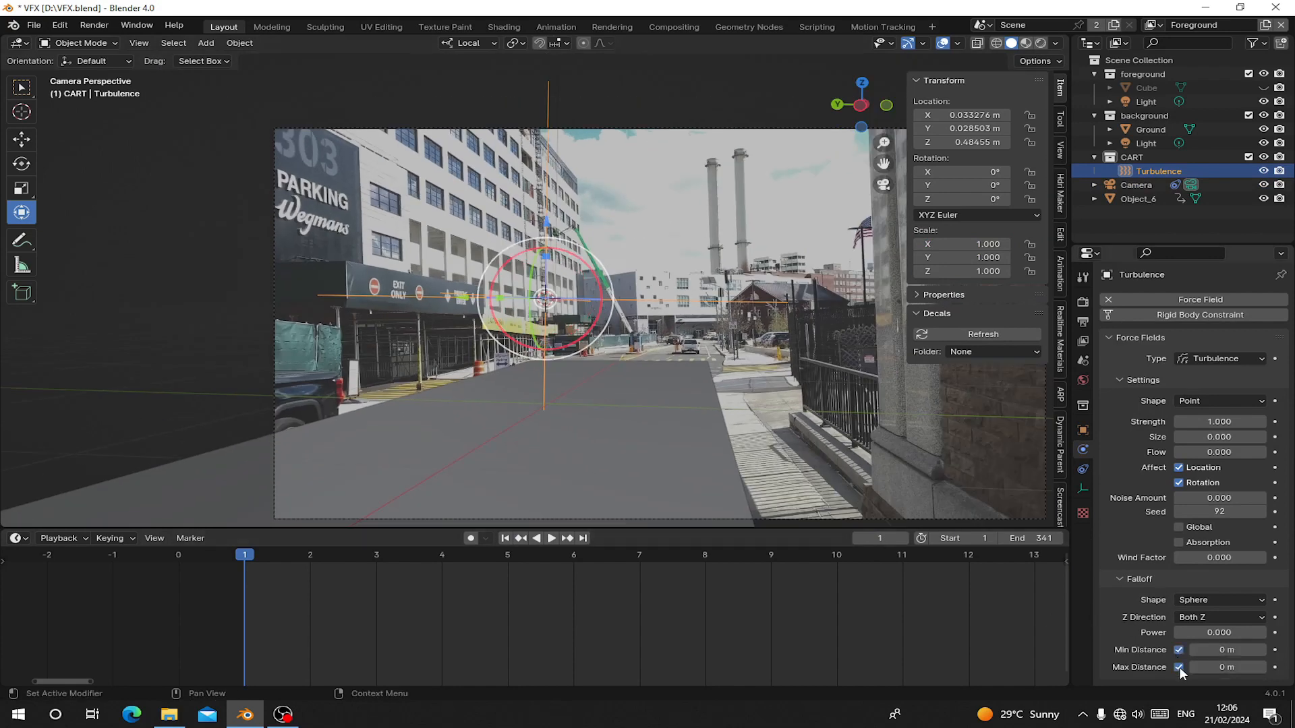
pyautogui.click(1205, 647)
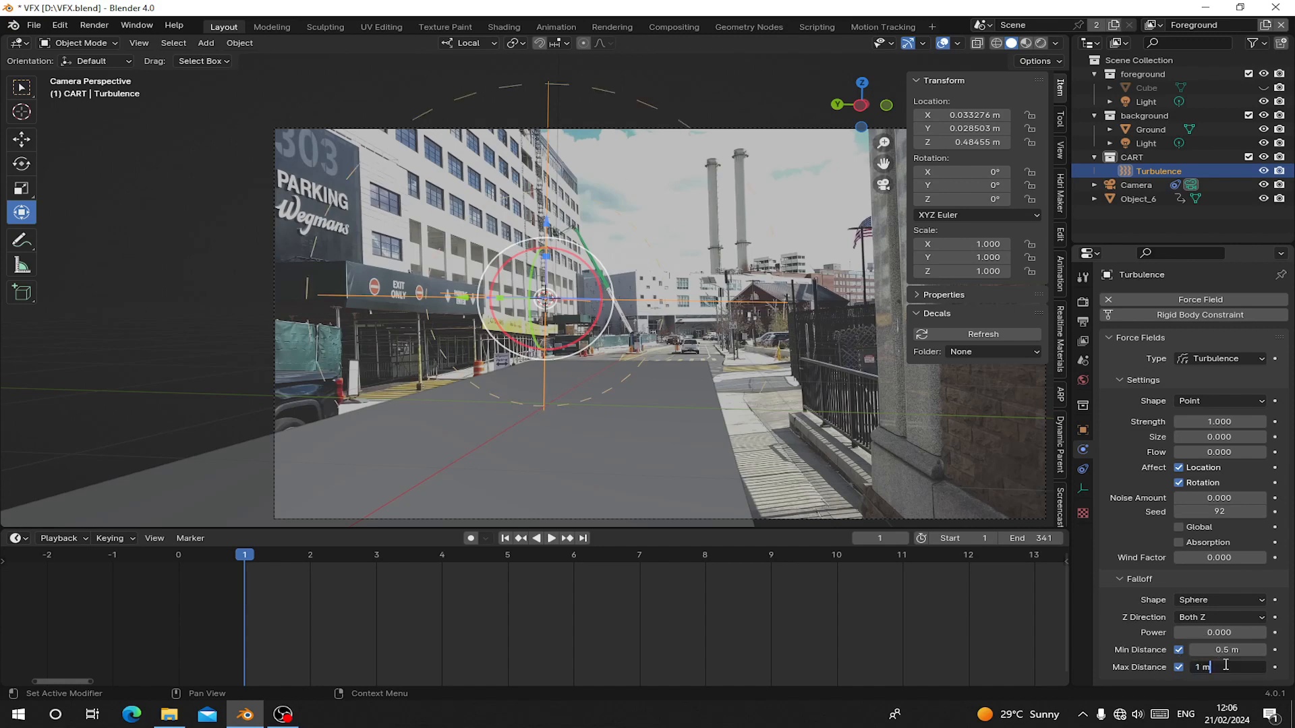
pyautogui.click(1226, 662)
pyautogui.write('1')
pyautogui.write('.5')
pyautogui.press('Return')
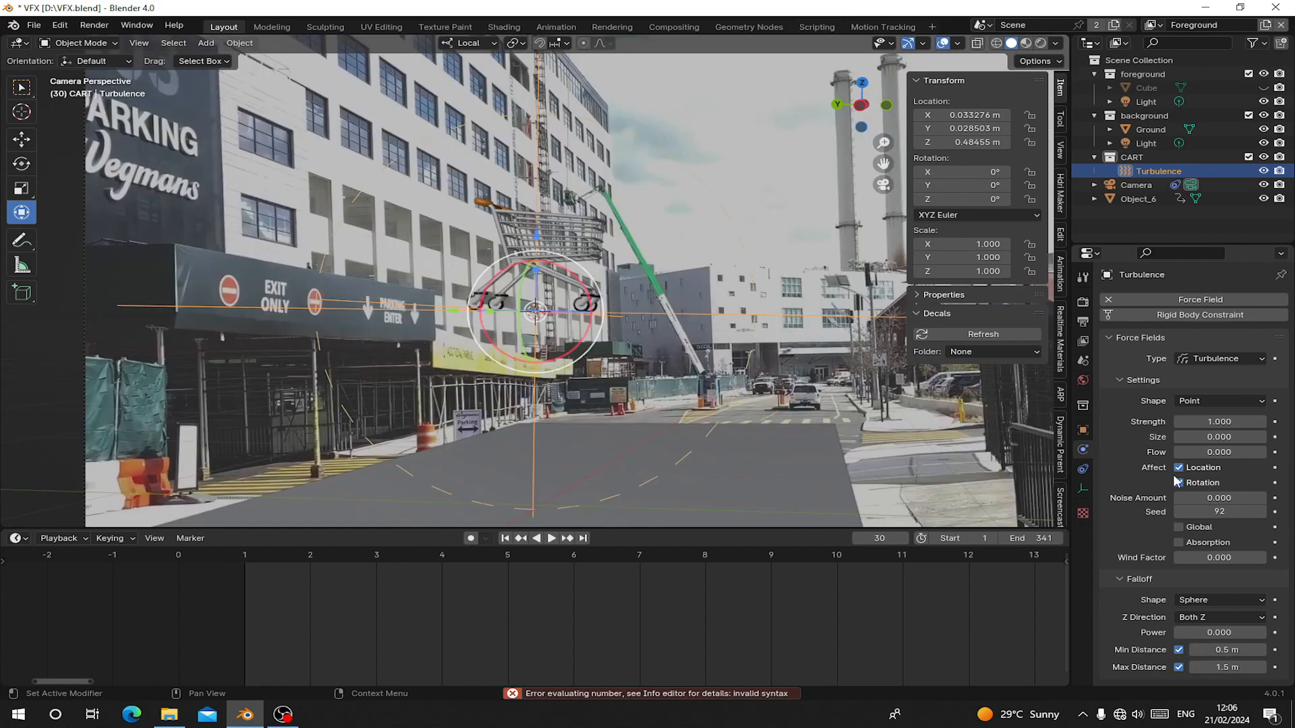
# Set the turbulence's Strength to 20, Size to 2, Flow to 1 and Seed to 5.
pyautogui.click(1223, 421)
pyautogui.write('2')
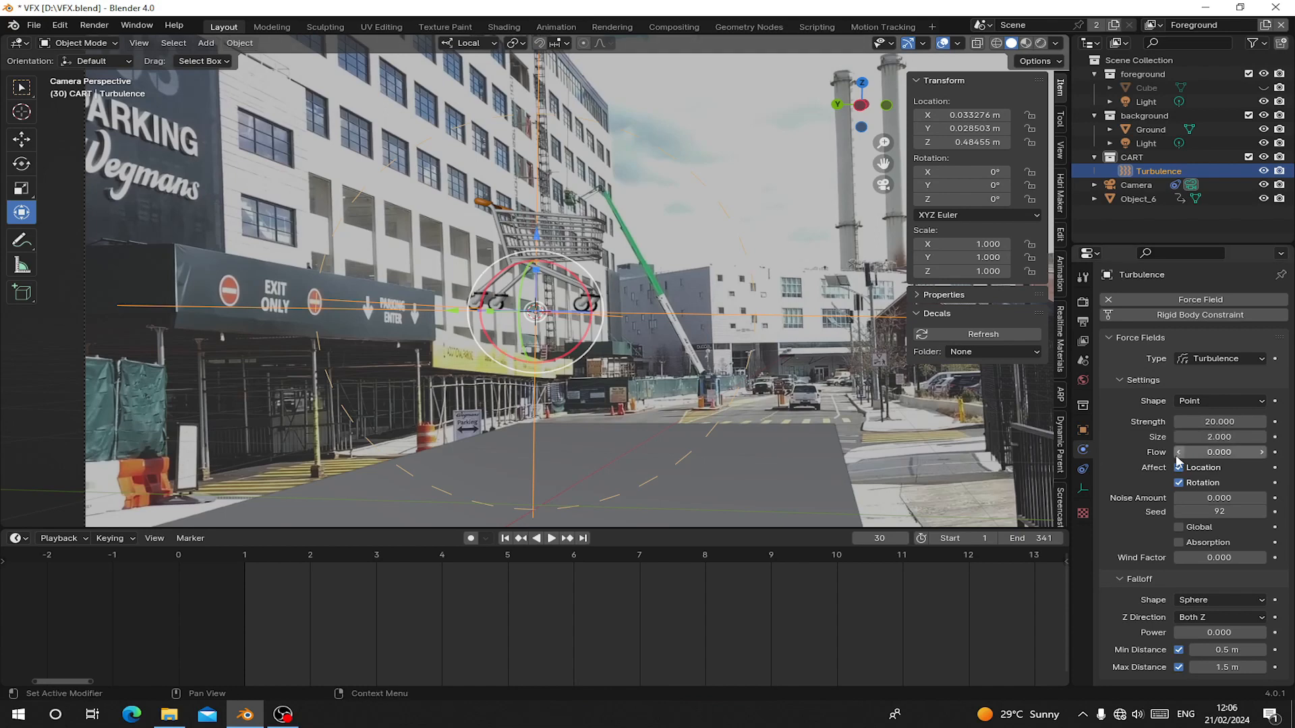
pyautogui.write('1')
pyautogui.press('Return')
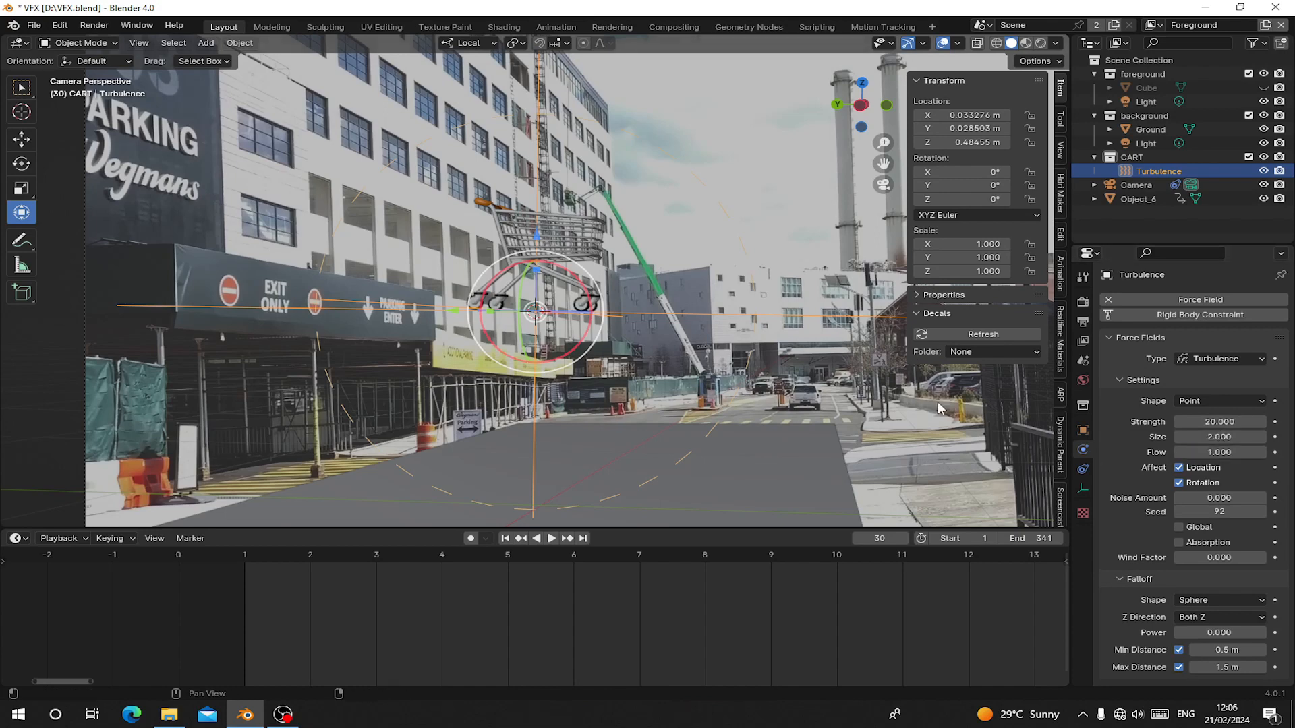
pyautogui.click(1244, 507)
pyautogui.write('5')
pyautogui.press('Return')
# Play the turbulence simulation several times from frame 1 in the camera view, and return to frame 1.
pyautogui.press('space')
pyautogui.scroll(2, 536, 310)
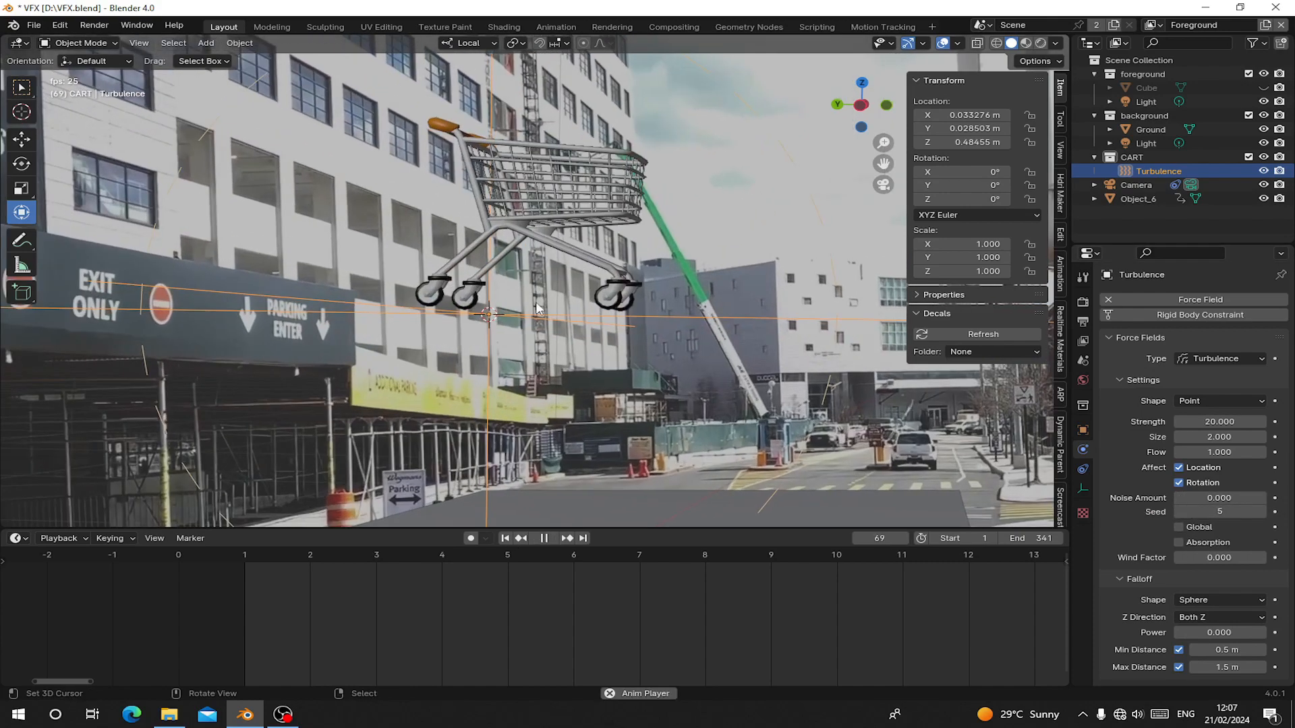
pyautogui.scroll(-2, 527, 290)
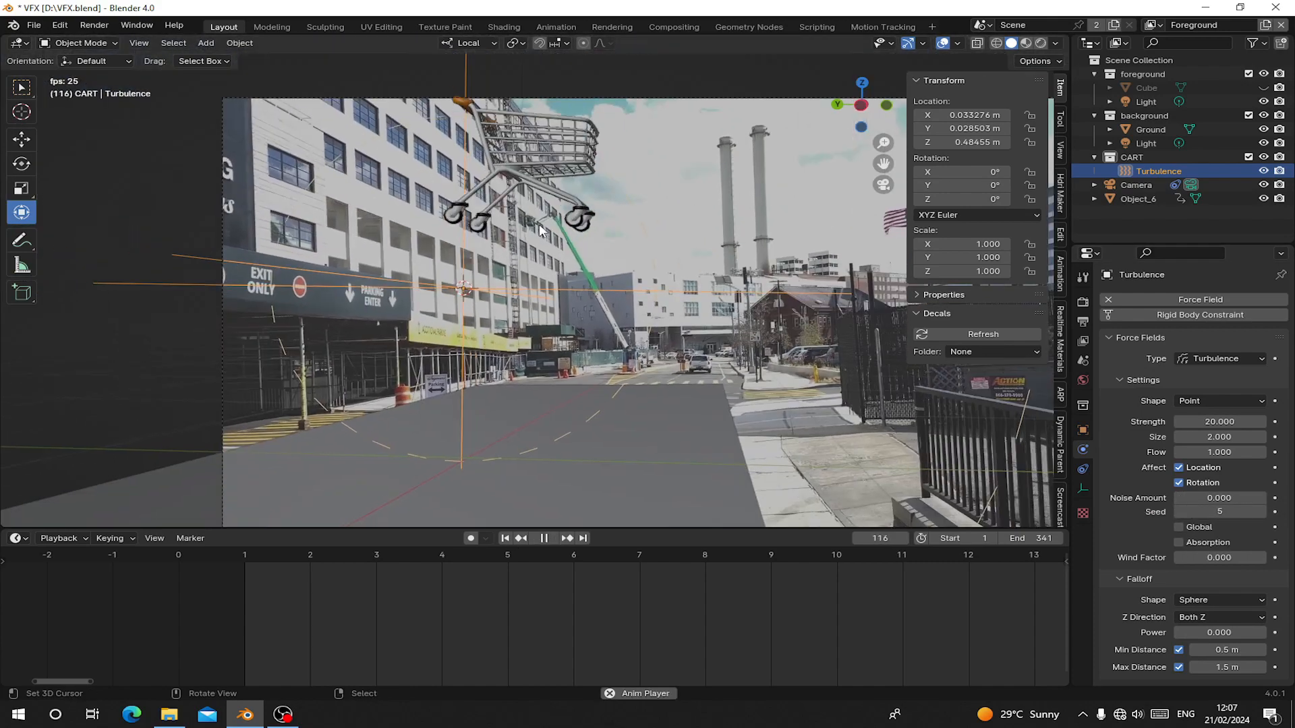
pyautogui.click(504, 538)
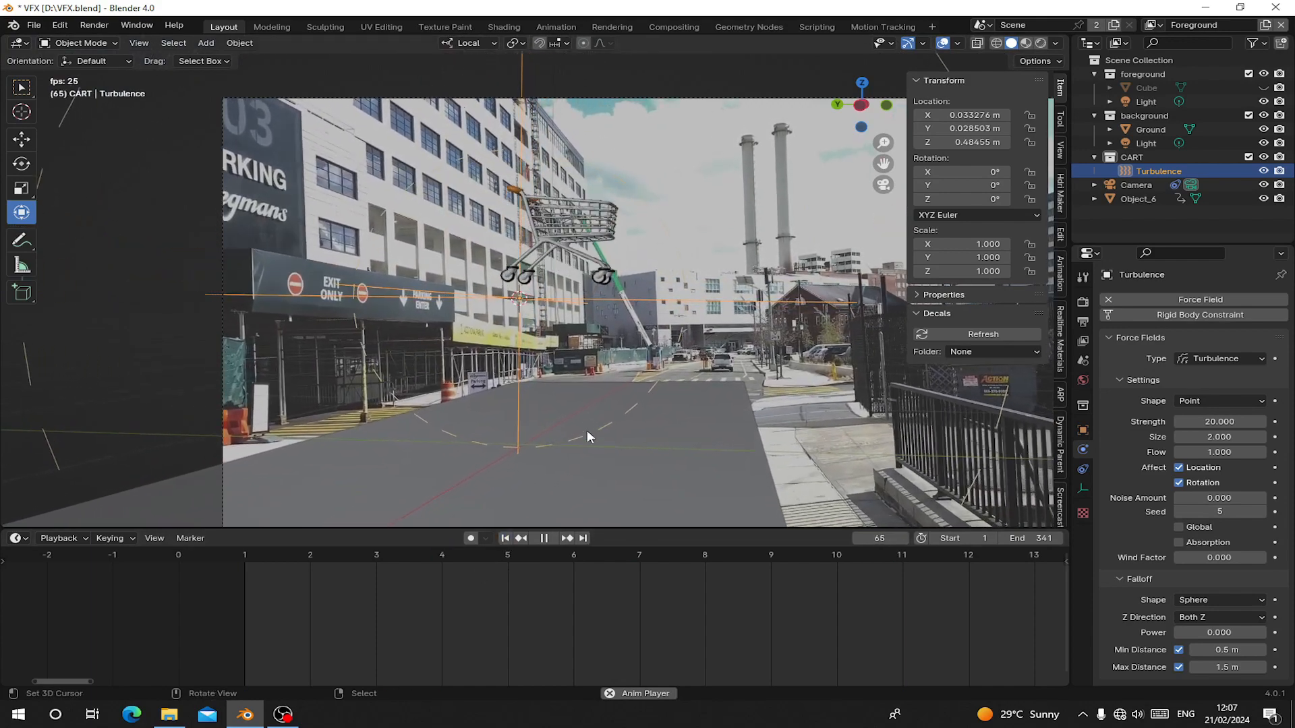
pyautogui.scroll(-3, 577, 441)
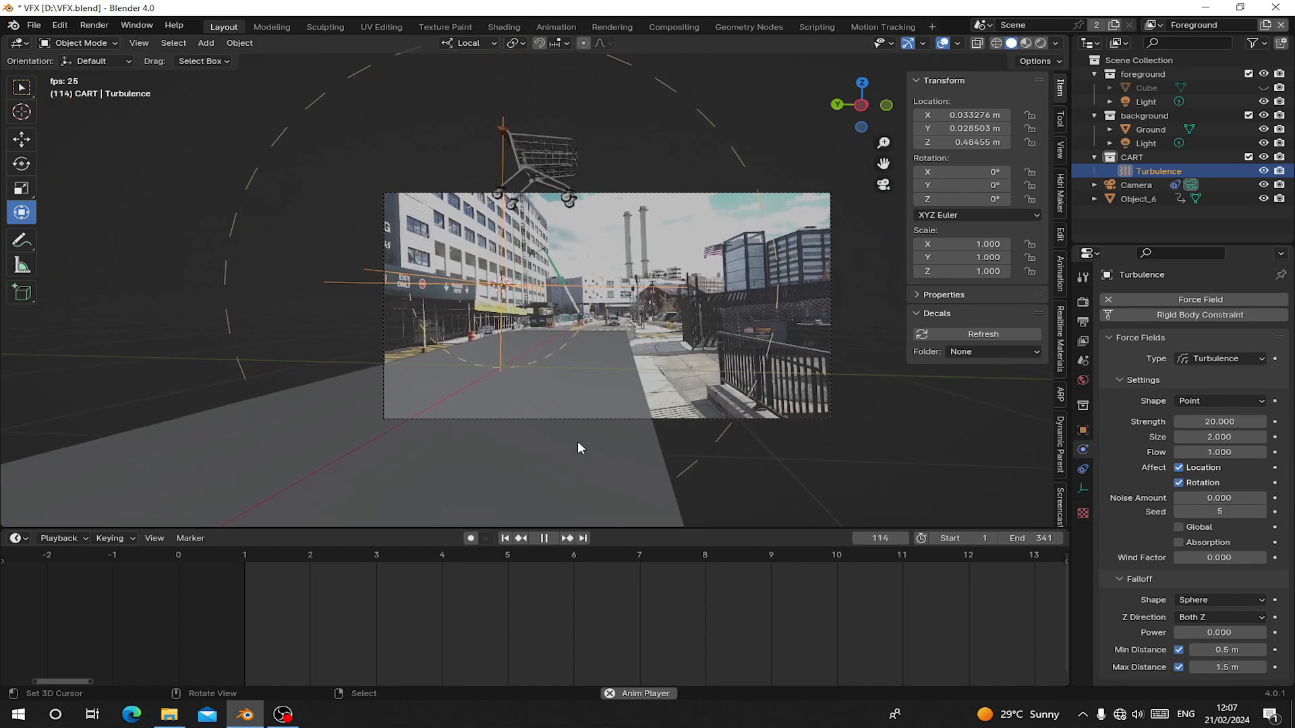
pyautogui.click(505, 538)
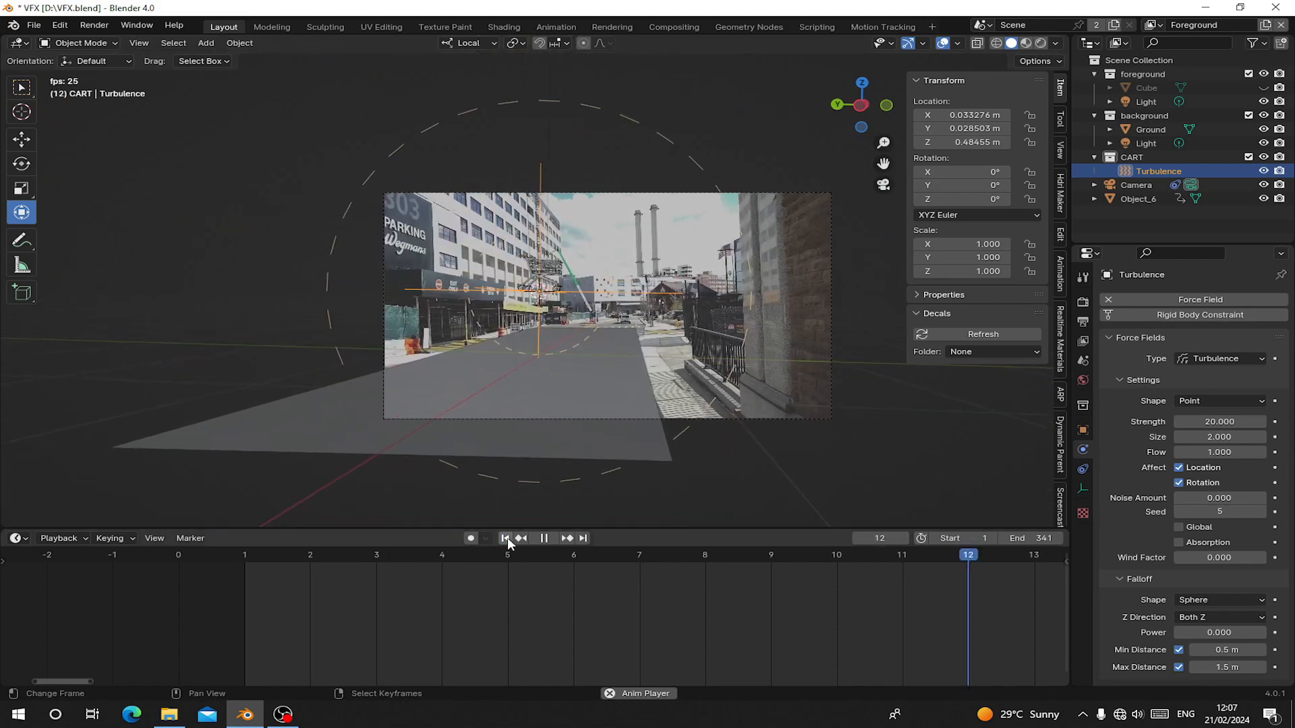
pyautogui.press('KP_0')
pyautogui.press('space')
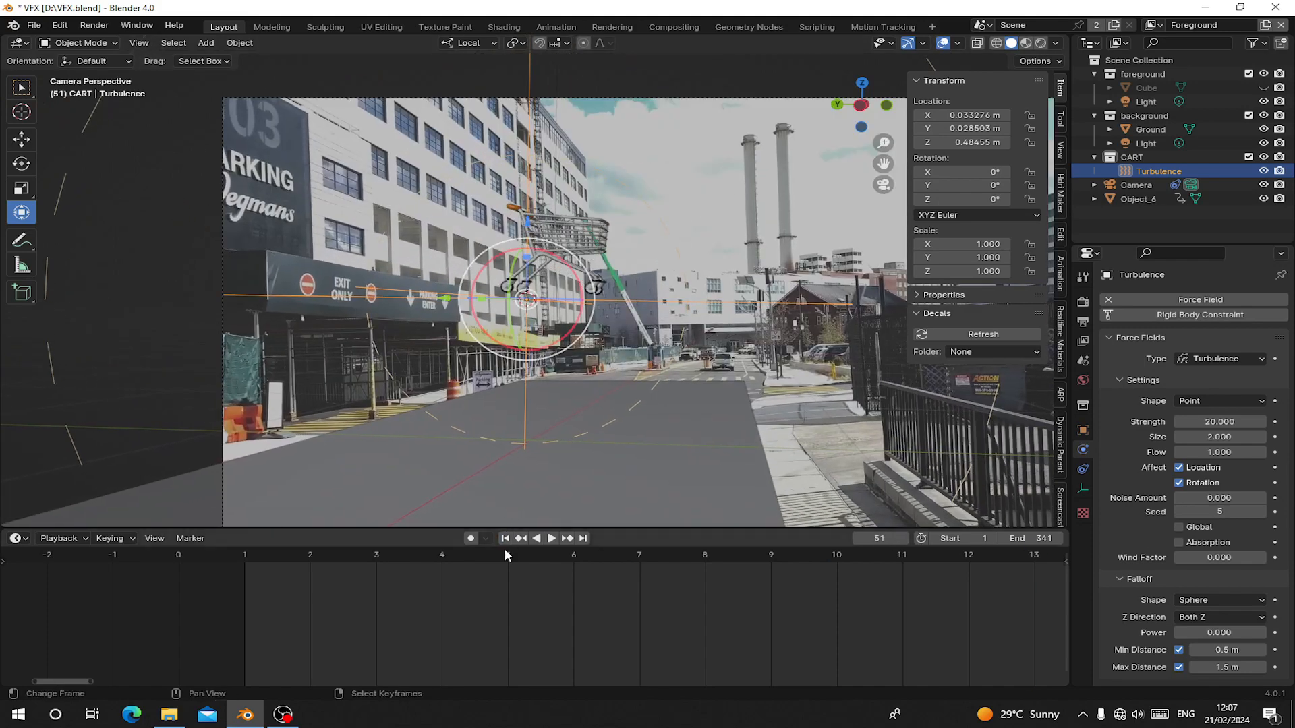
pyautogui.click(505, 540)
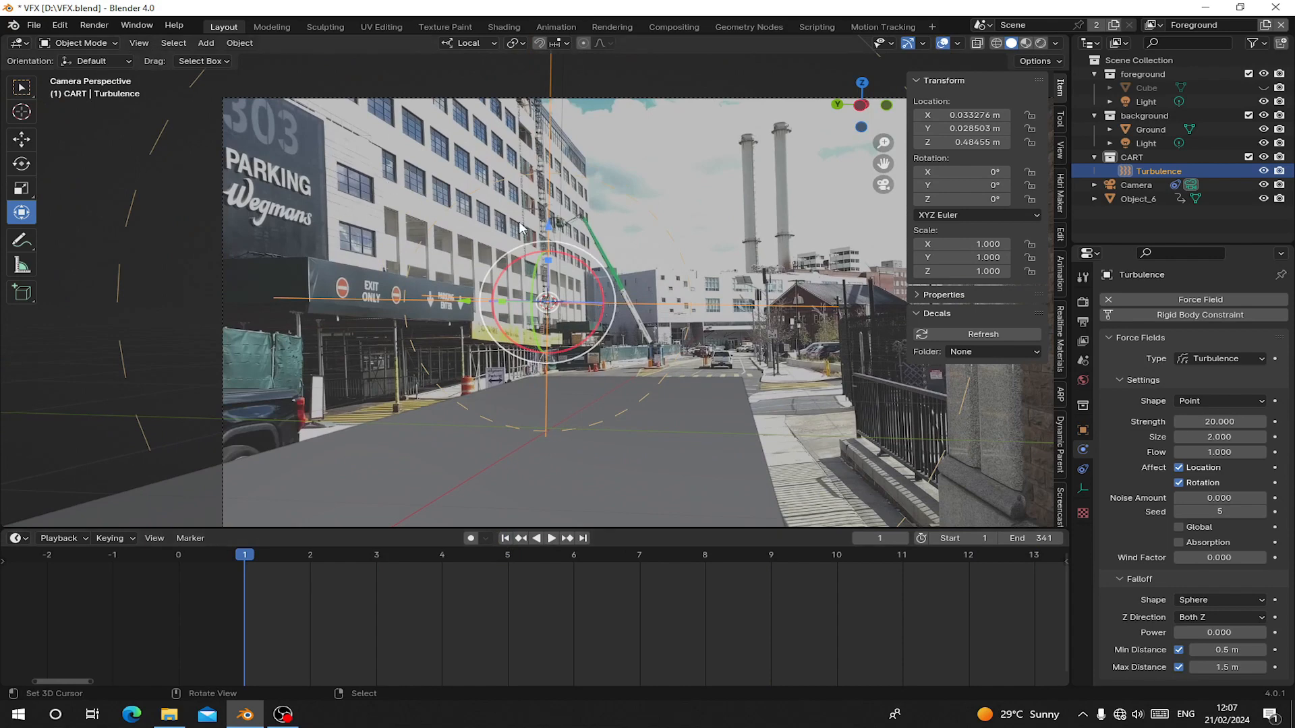
# Select the cart, tilt it at frame 1 to a quaternion rotation of about W 0.931, X -0.365, and preview its motion.
pyautogui.press('space')
pyautogui.press('space')
pyautogui.rightClick(547, 260)
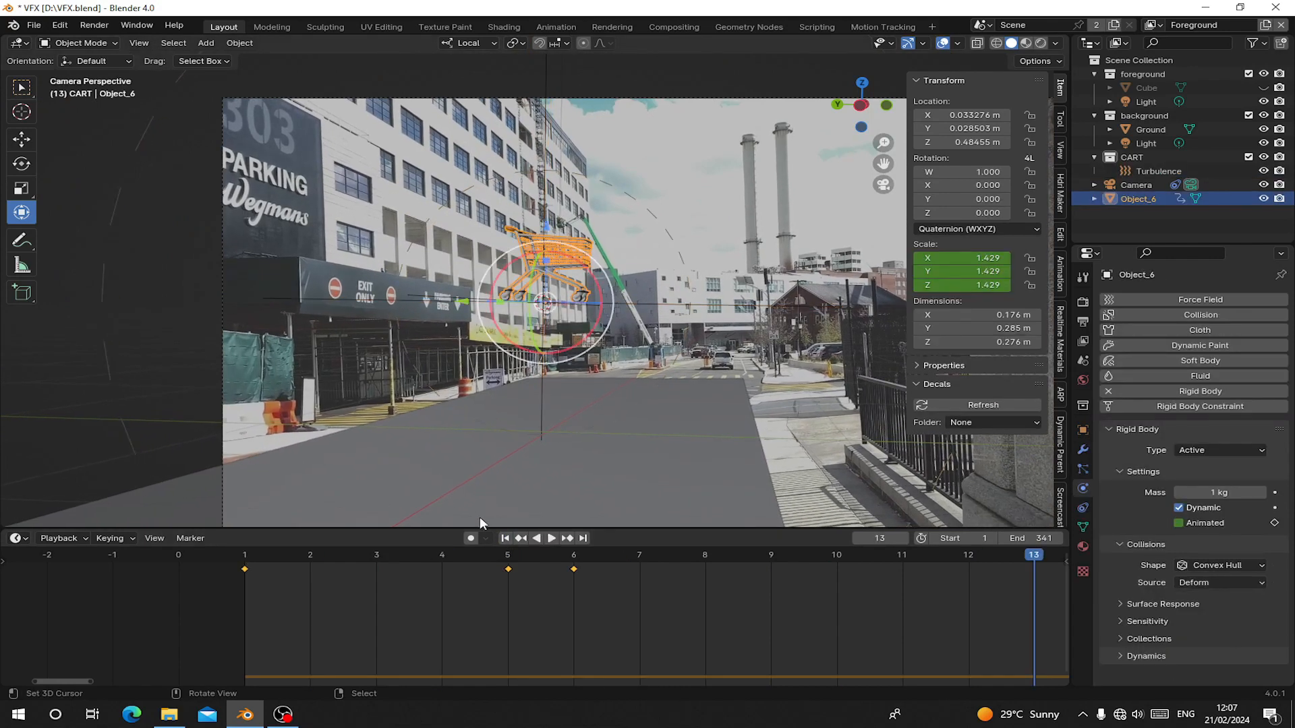
pyautogui.click(505, 538)
pyautogui.moveTo(333, 593); pyautogui.dragTo(248, 555)
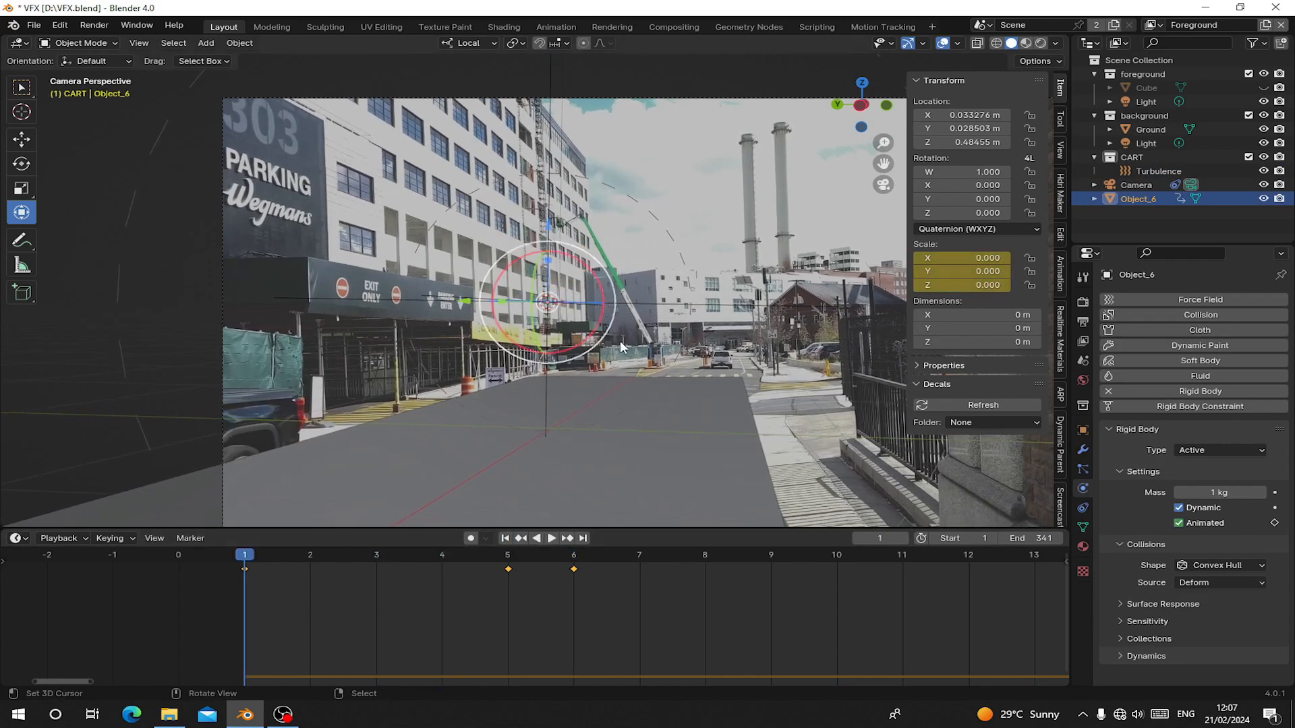
pyautogui.press('space')
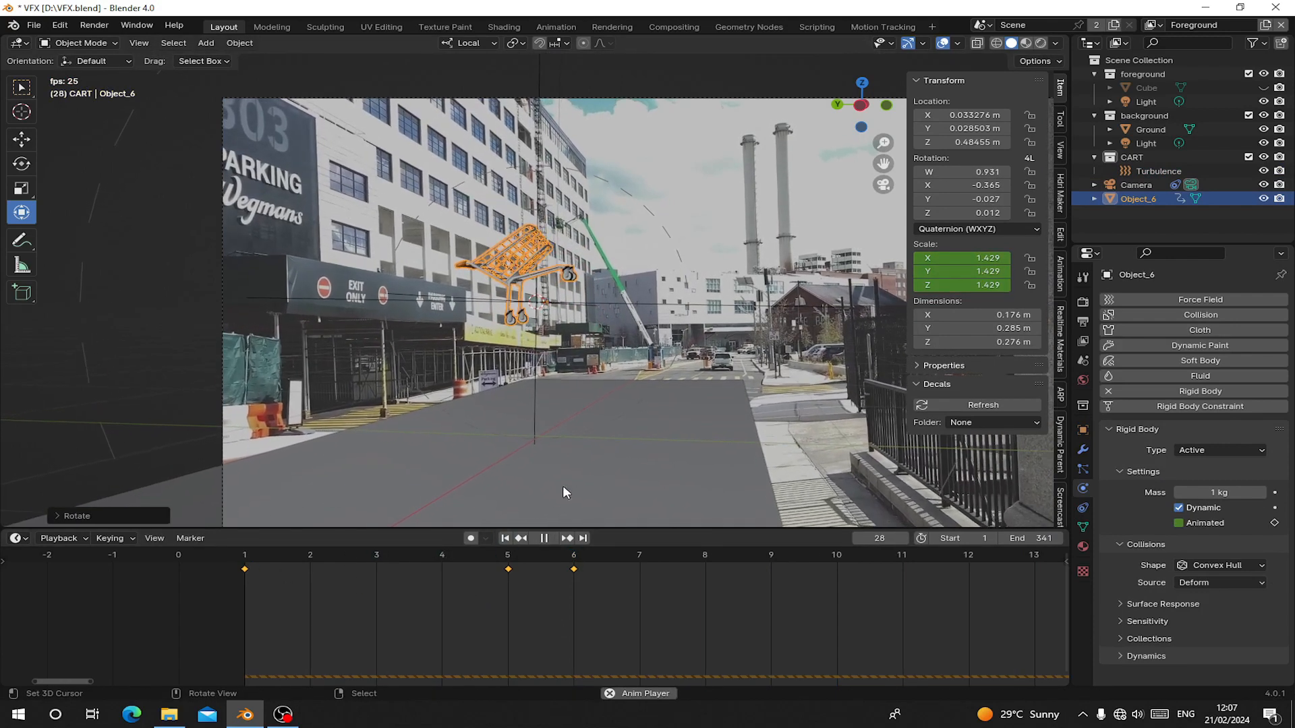
pyautogui.press('Escape')
# Duplicate the cart to about X 0.041 m, Y -0.103 m, Z 0.429 m, play the simulation, and return to frame 1.
pyautogui.scroll(4, 499, 405)
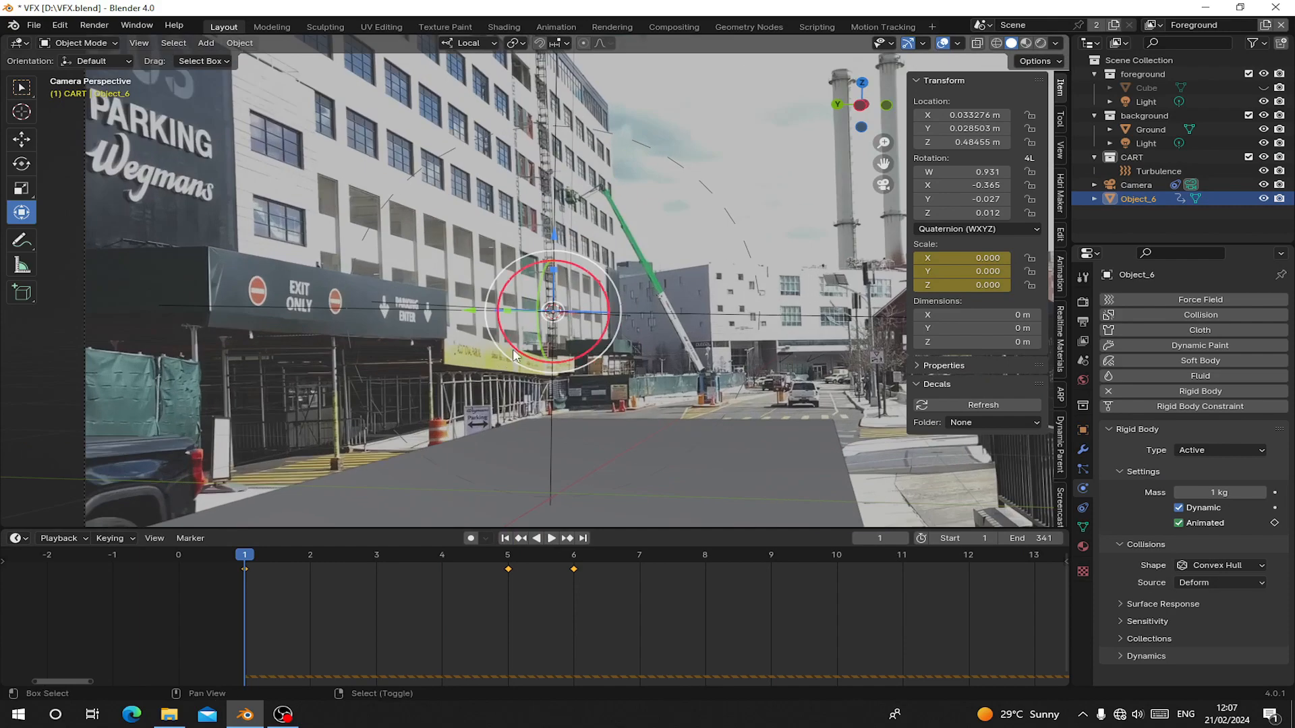
pyautogui.hotkey('shift', 'd')
pyautogui.click(604, 356)
pyautogui.press('space')
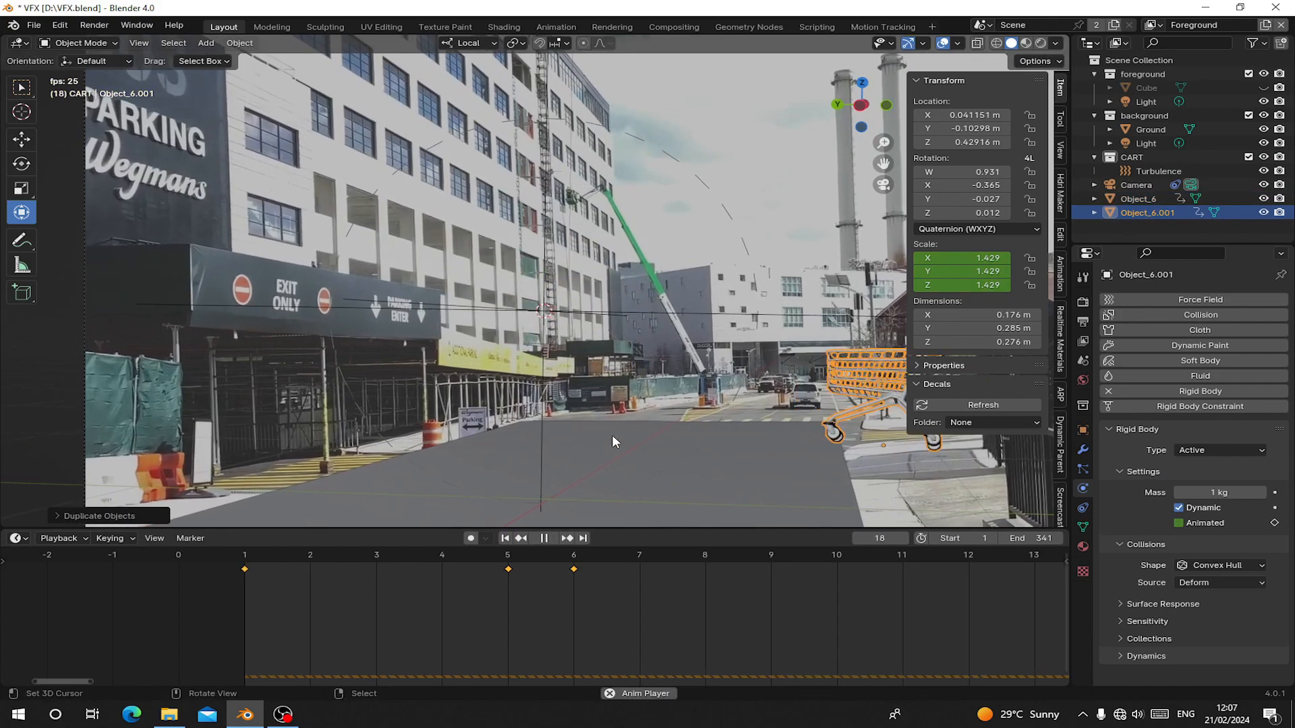
pyautogui.press('space')
pyautogui.click(506, 538)
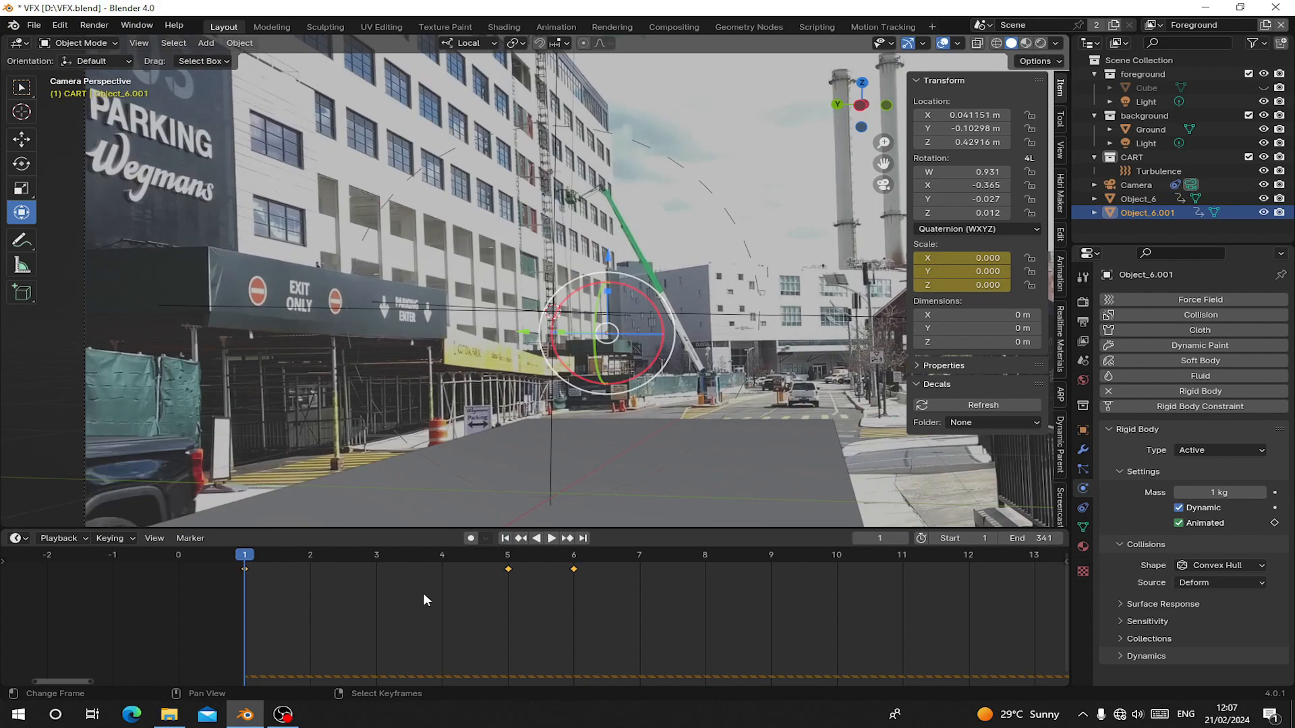
# Shift the duplicate cart's keyframes so its scale-in starts at frame 6, checking the timing with playback.
pyautogui.press('g')
pyautogui.click(604, 597)
pyautogui.press('space')
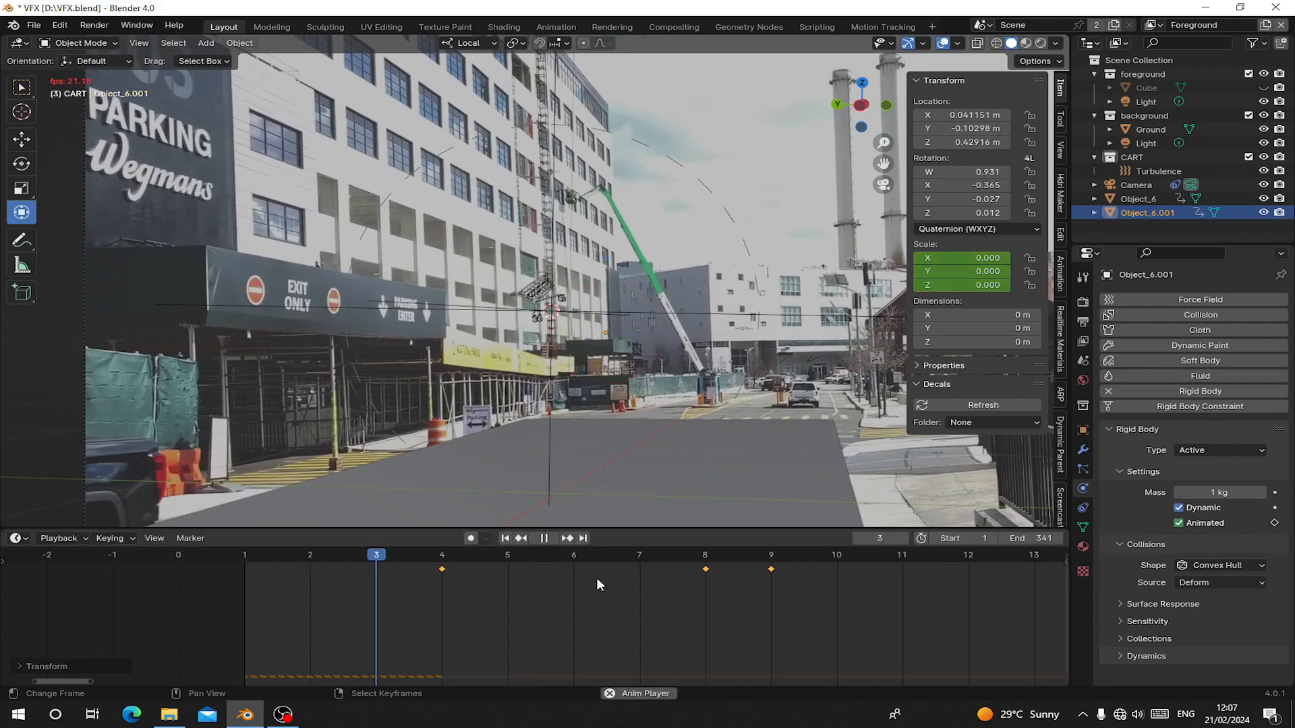
pyautogui.press('space')
pyautogui.moveTo(378, 591); pyautogui.dragTo(621, 603)
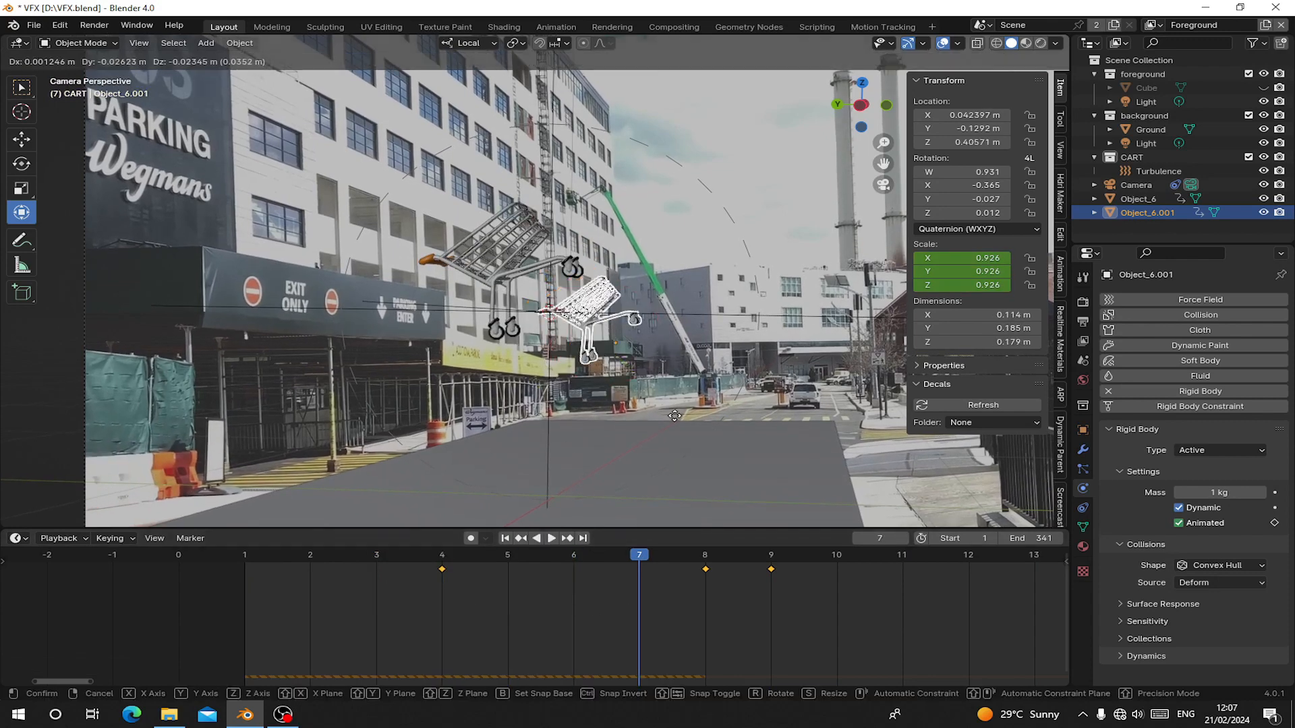
pyautogui.press('g')
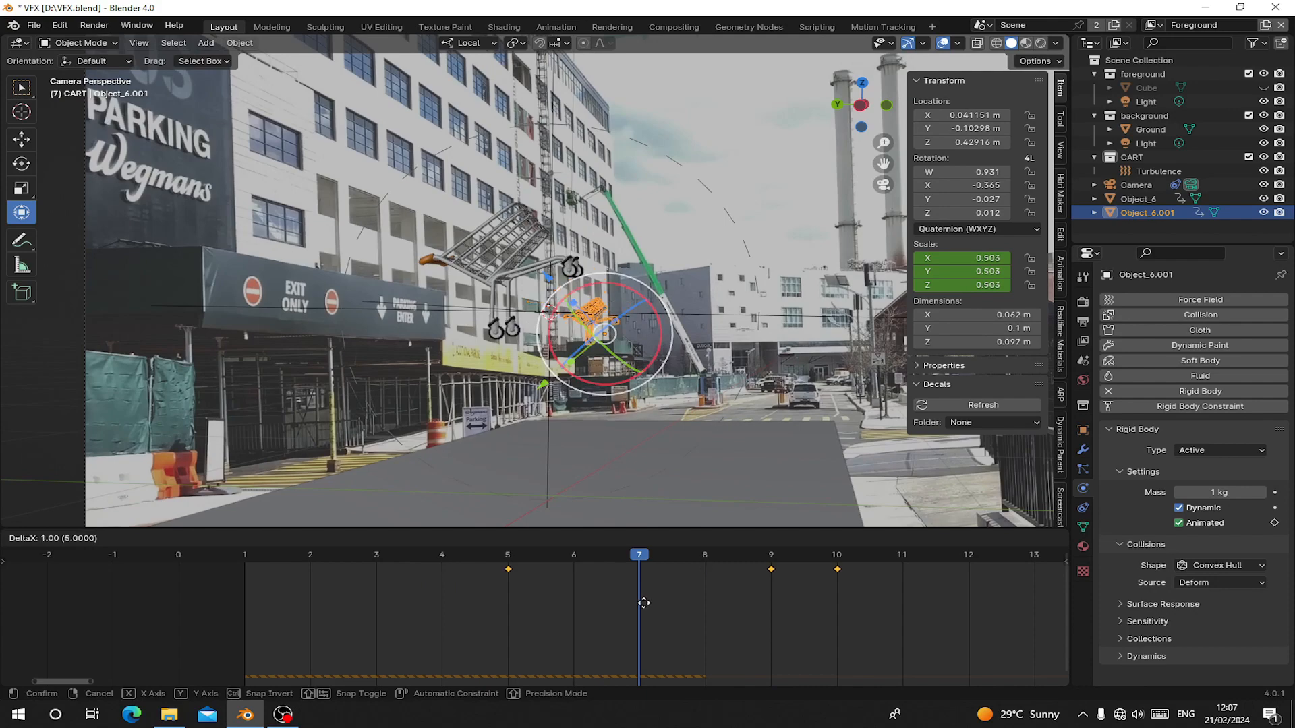
pyautogui.click(694, 604)
pyautogui.press('space')
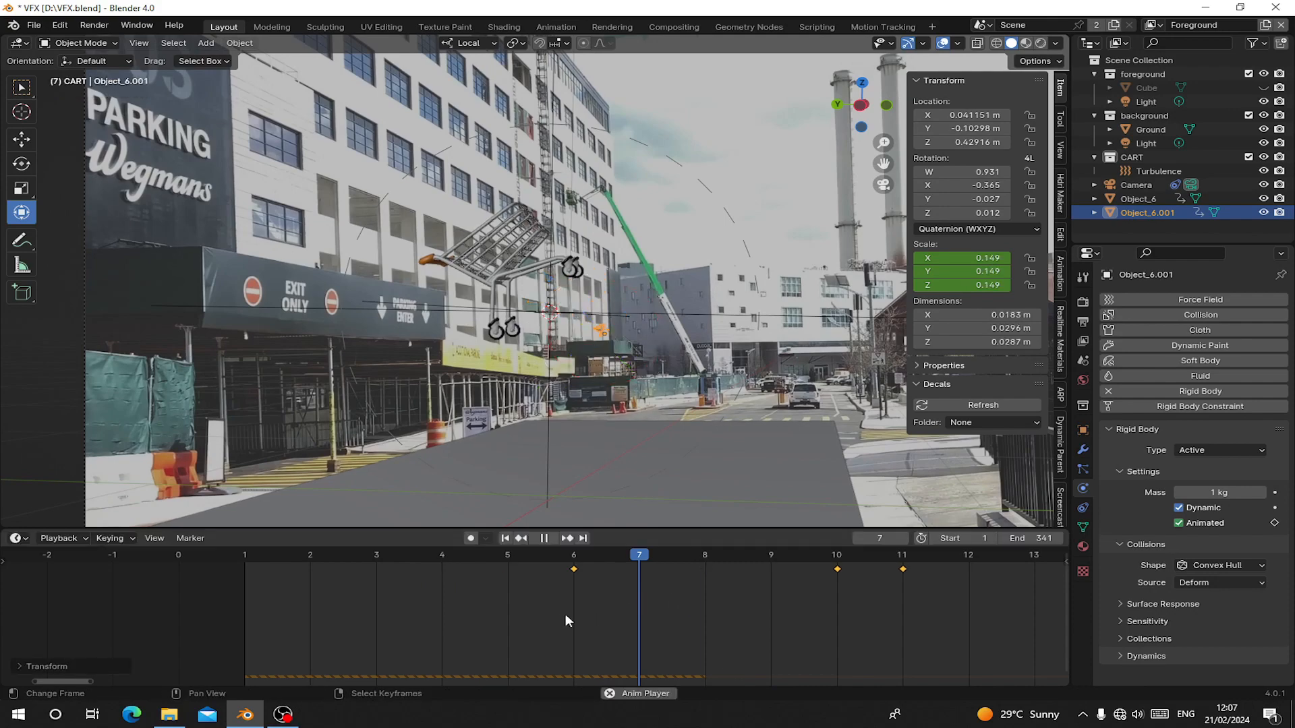
pyautogui.click(282, 569)
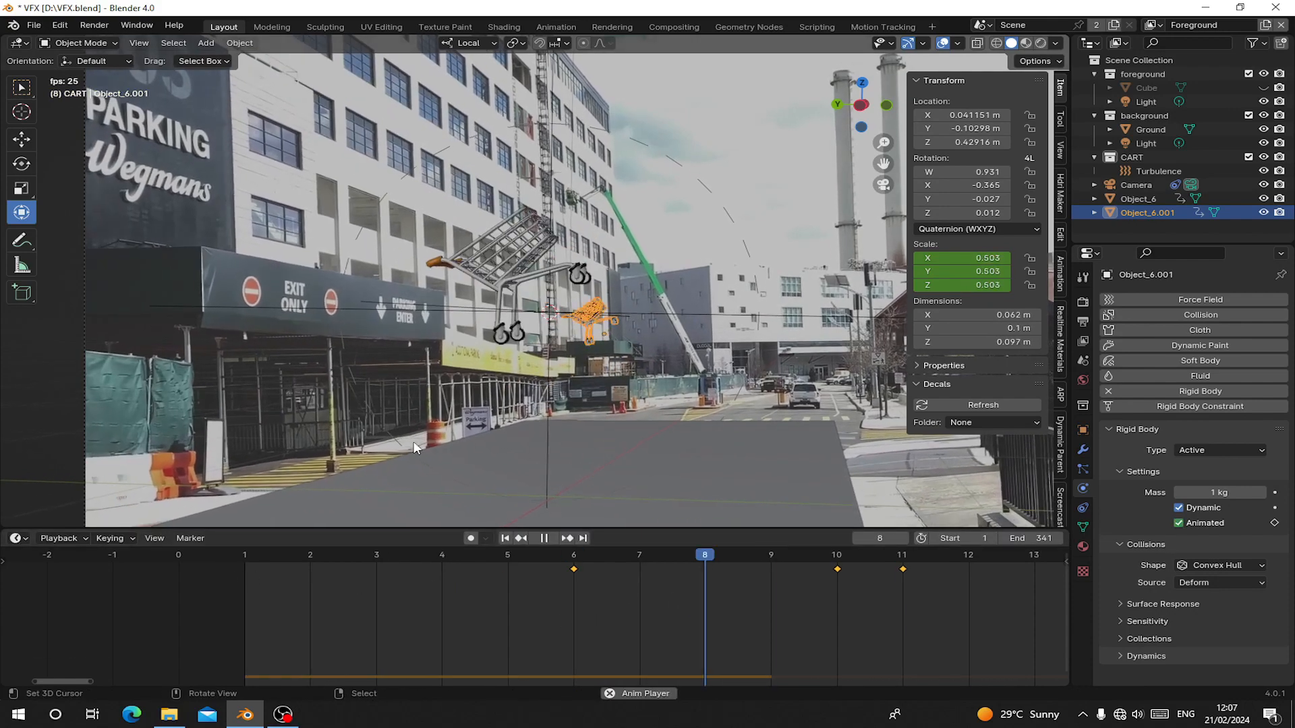
pyautogui.click(272, 578)
pyautogui.press('space')
# At frame 1, move the duplicate cart up to about X 0.058 m, Y -0.232 m, Z 0.665 m, and play the simulation.
pyautogui.moveTo(273, 577)
pyautogui.mouseDown()
pyautogui.moveTo(746, 590)
pyautogui.moveTo(241, 544)
pyautogui.moveTo(407, 571)
pyautogui.moveTo(273, 569)
pyautogui.mouseUp()
pyautogui.press('g')
pyautogui.click(621, 314)
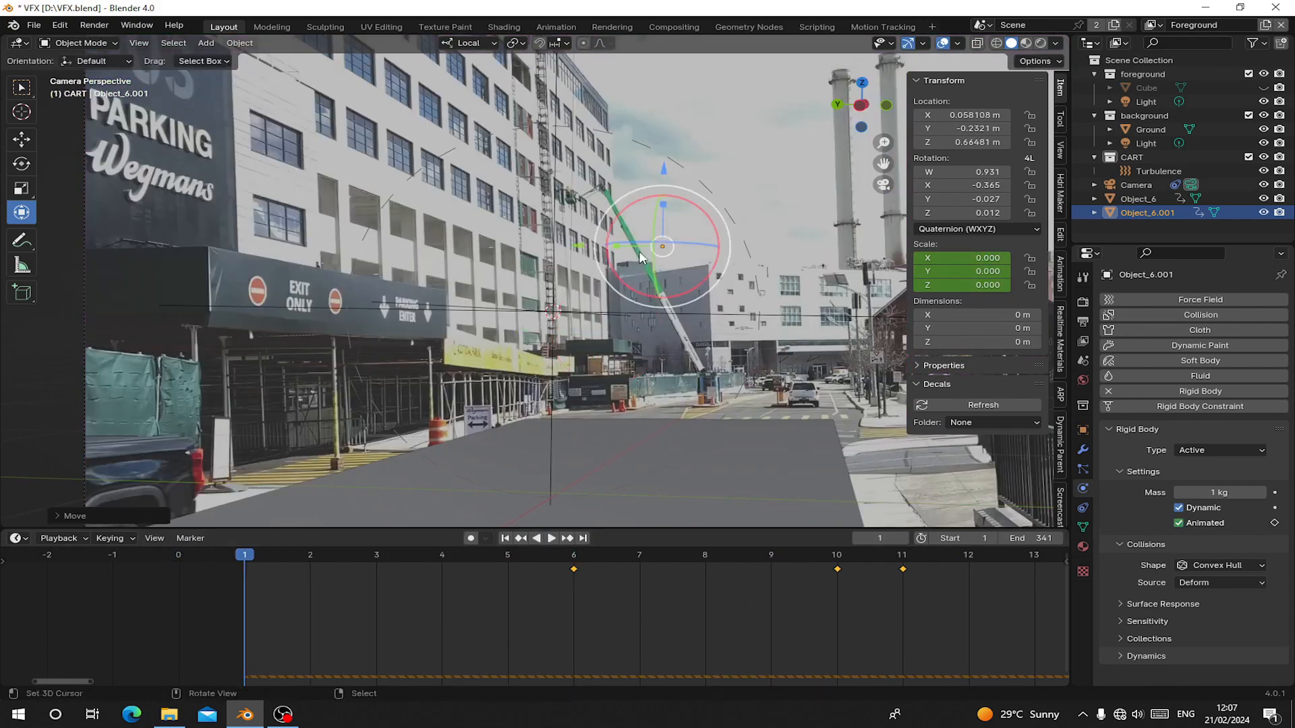
pyautogui.press('space')
pyautogui.press('Escape')
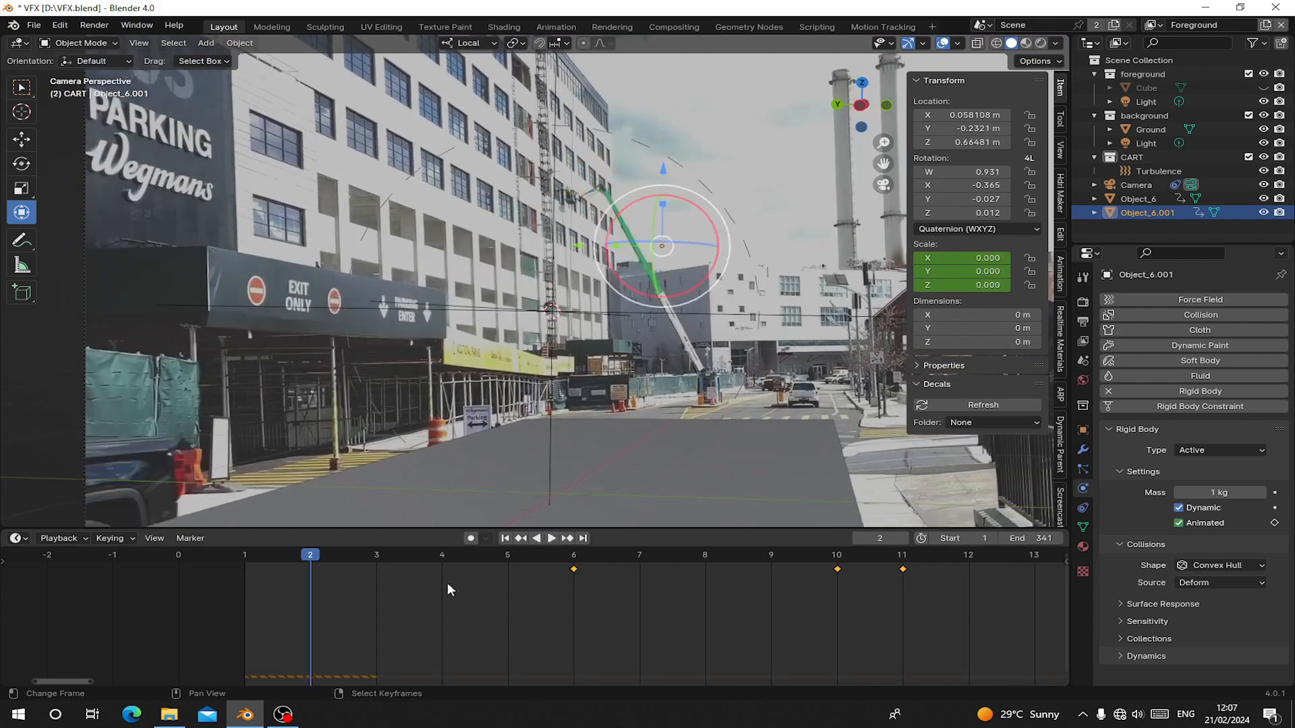
pyautogui.click(506, 539)
pyautogui.press('space')
pyautogui.press('space')
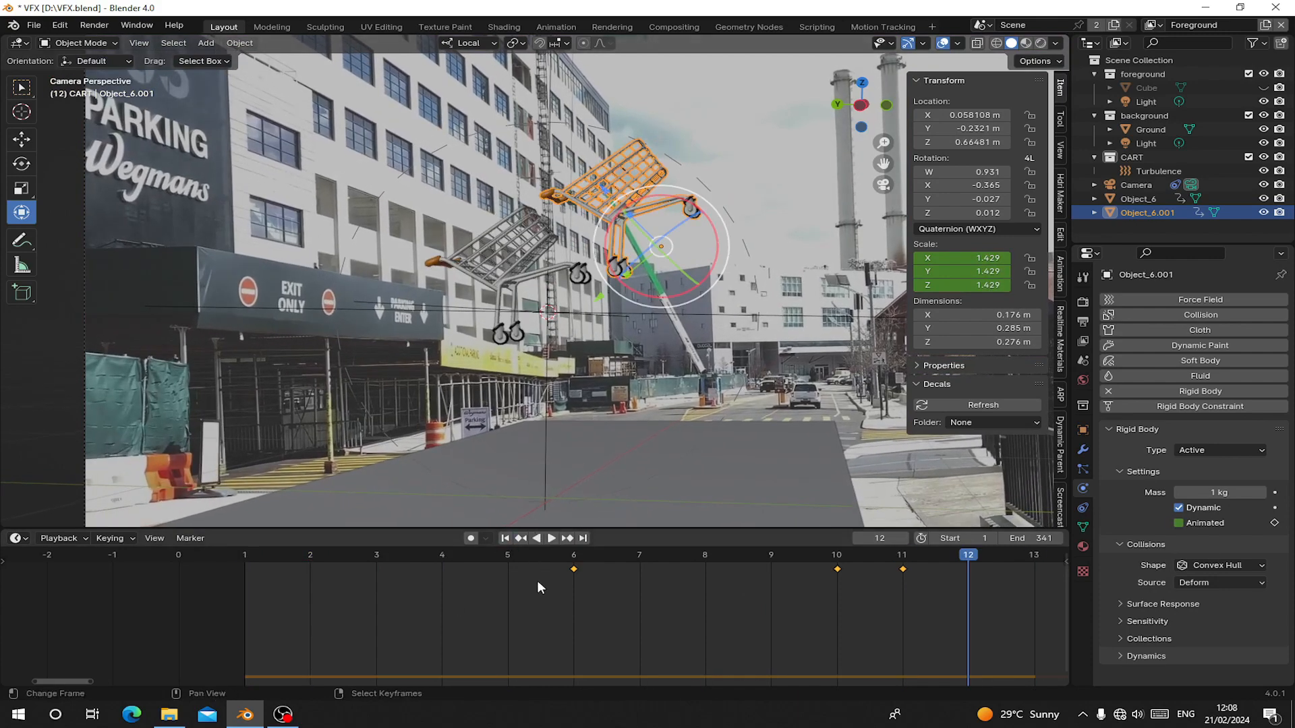
# At frame 11, scale the duplicate cart down to about 0.92 and insert a keyframe.
pyautogui.scroll(-8, 536, 580)
pyautogui.moveTo(597, 565); pyautogui.dragTo(732, 580)
pyautogui.press('s')
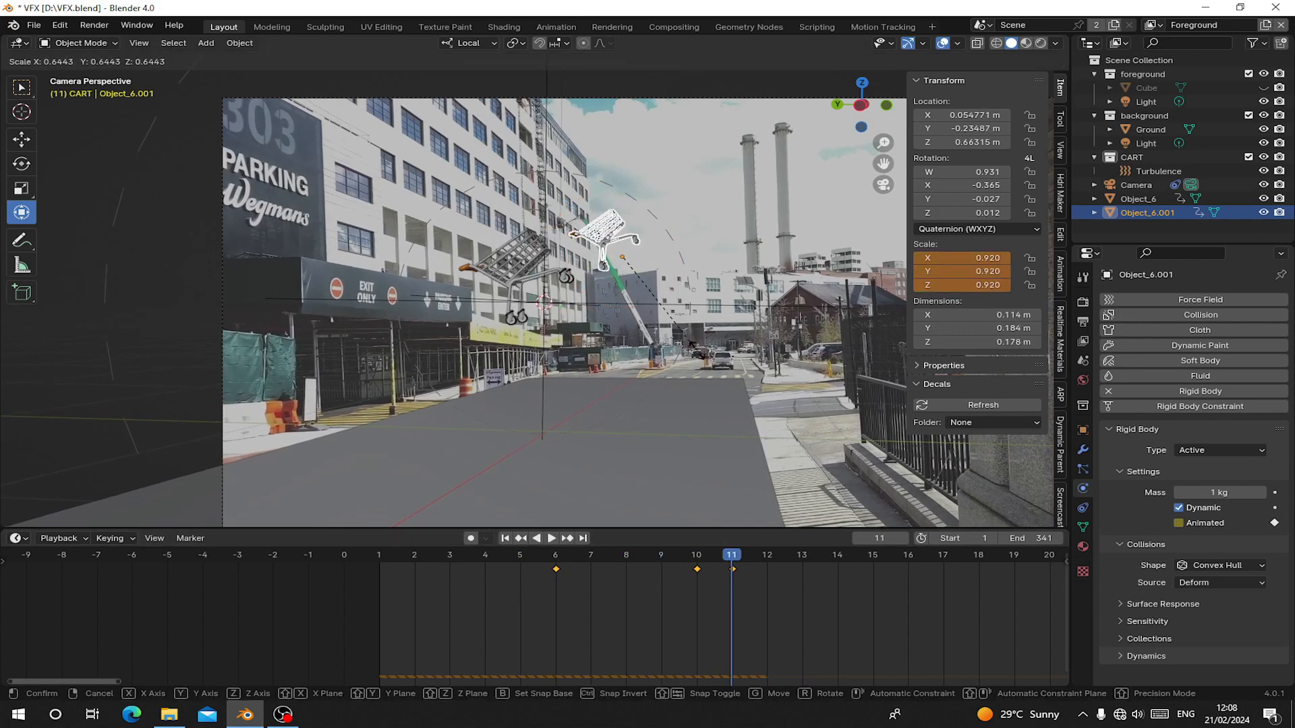
pyautogui.click(692, 343)
pyautogui.press('i')
pyautogui.click(697, 350)
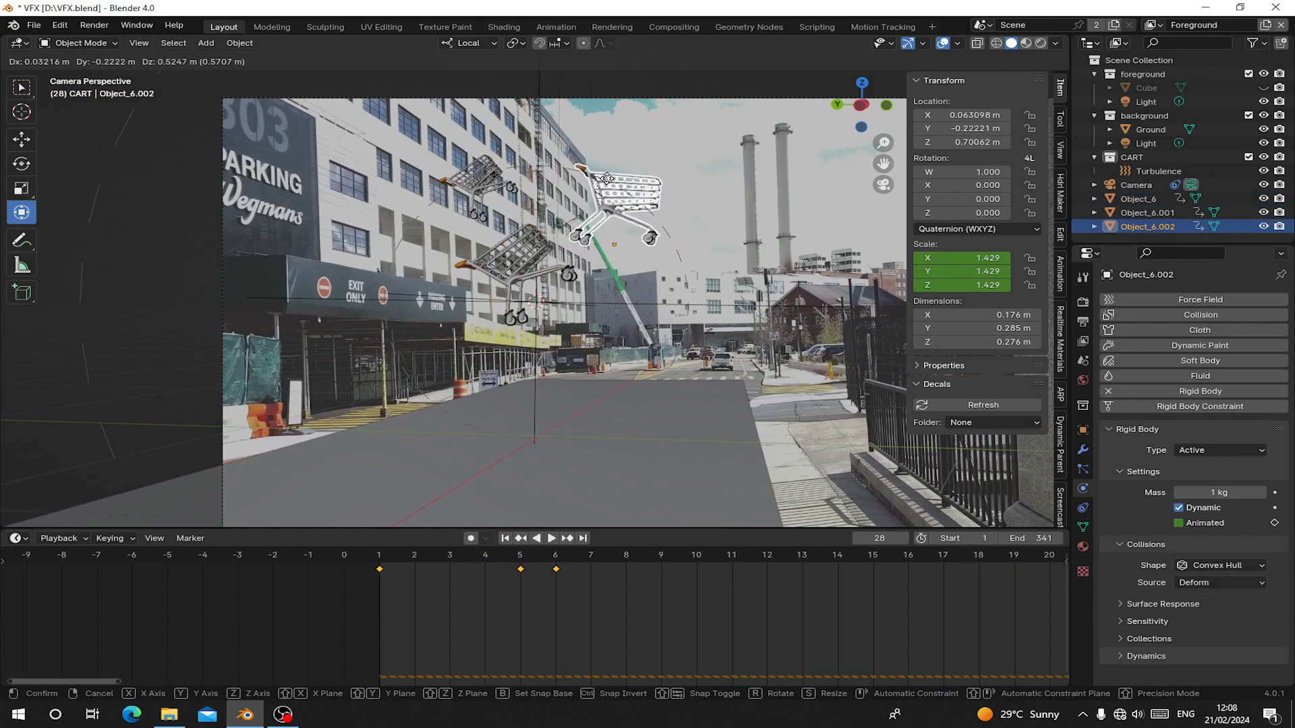
# Place an upright cart copy at about X 0.065 m, Y -0.229 m, Z 0.746 m and shift its keyframes to start at frame 7.
pyautogui.click(610, 176)
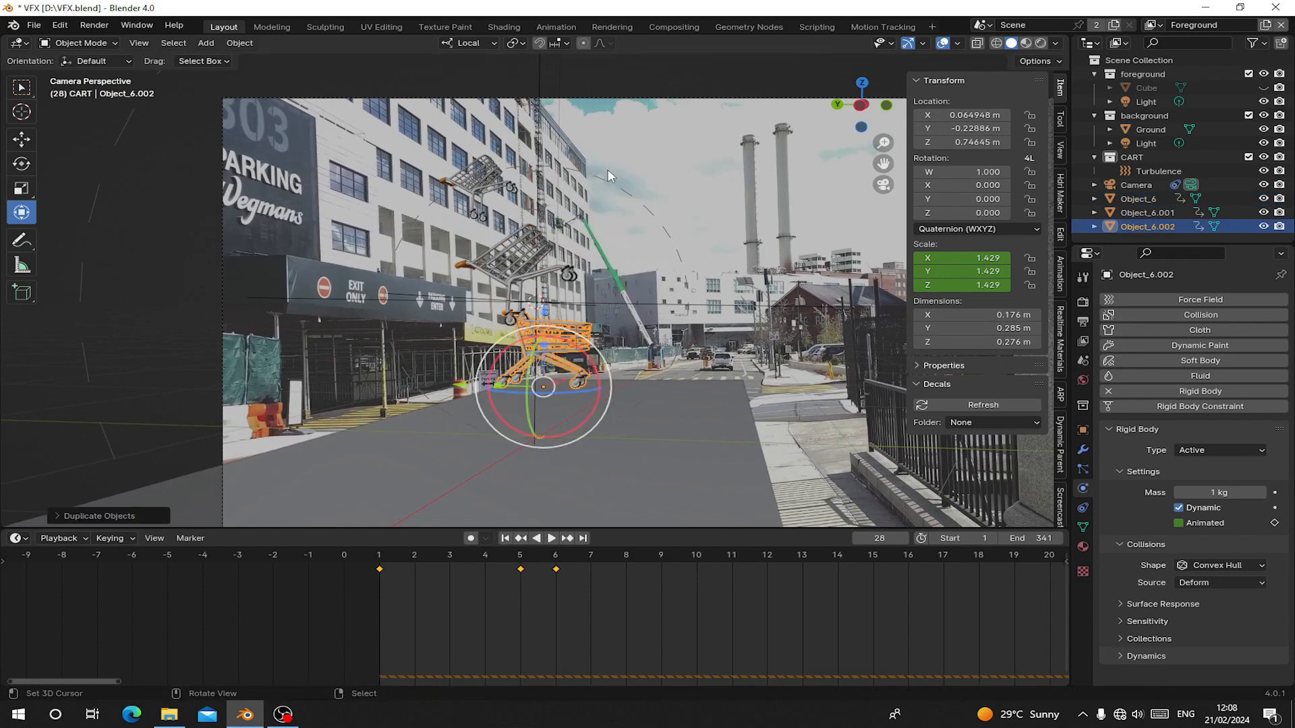
pyautogui.click(504, 539)
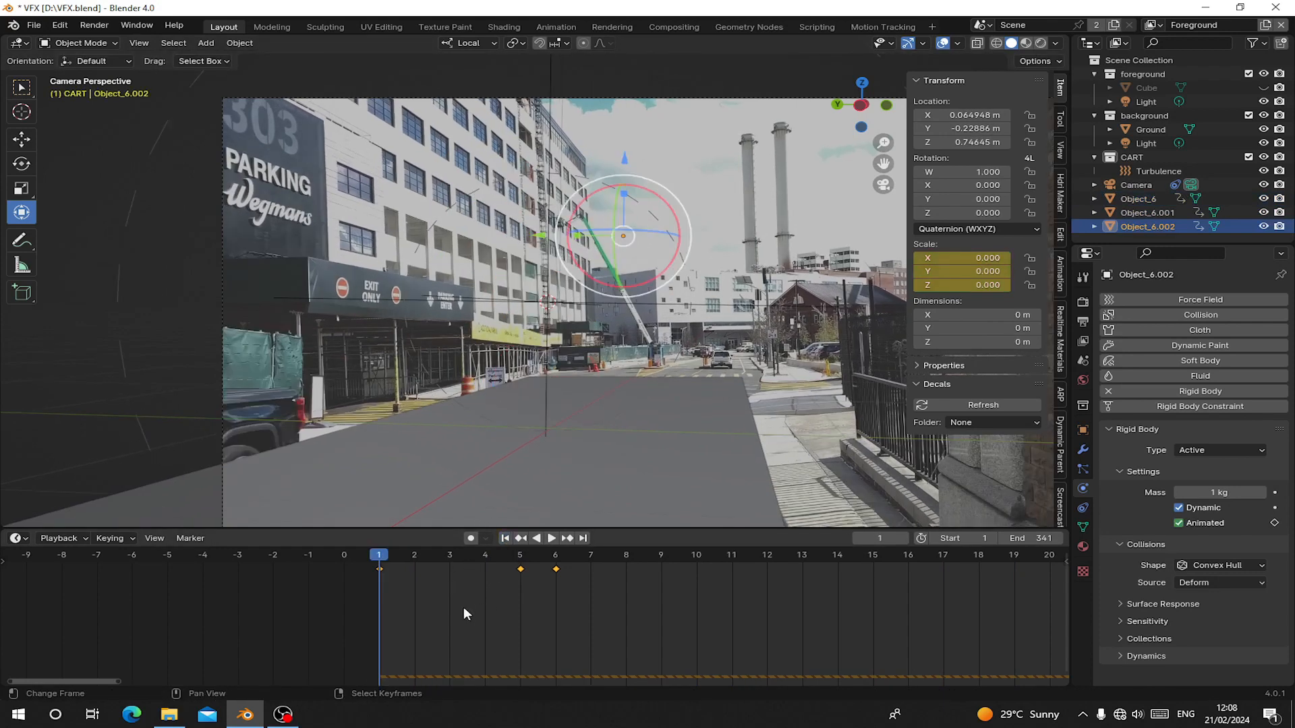
pyautogui.press('g')
pyautogui.click(639, 642)
pyautogui.press('space')
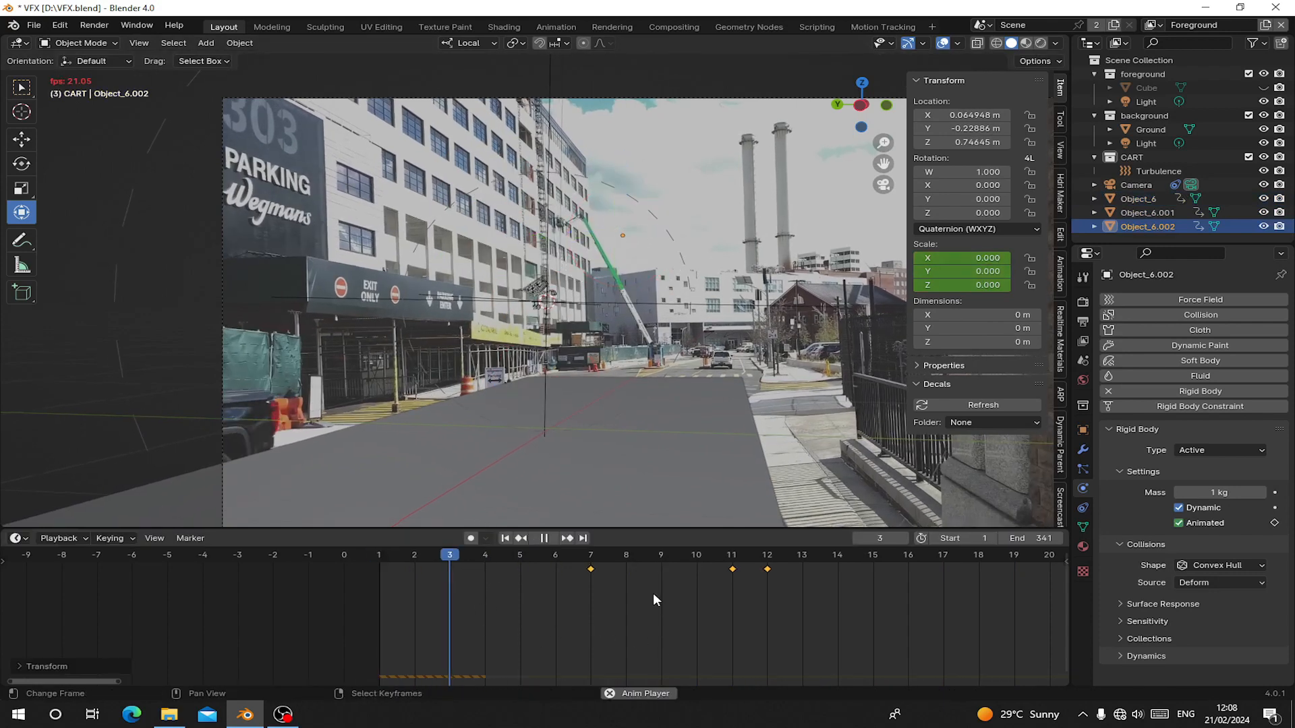
pyautogui.press('space')
# Duplicate the cart to about X 0.002 m, Y 0.51 m, Z 0.506 m, tilt the copy at frame 1, and play the simulation.
pyautogui.hotkey('shift', 'd')
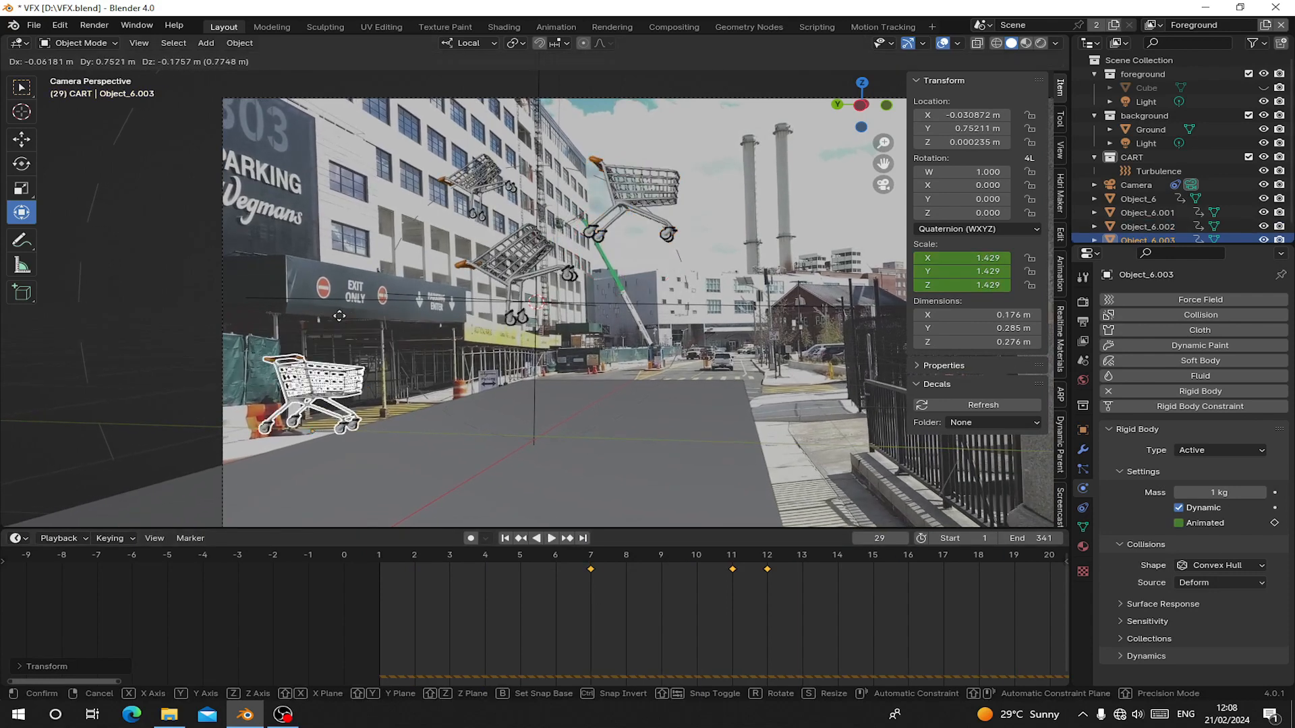
pyautogui.click(490, 327)
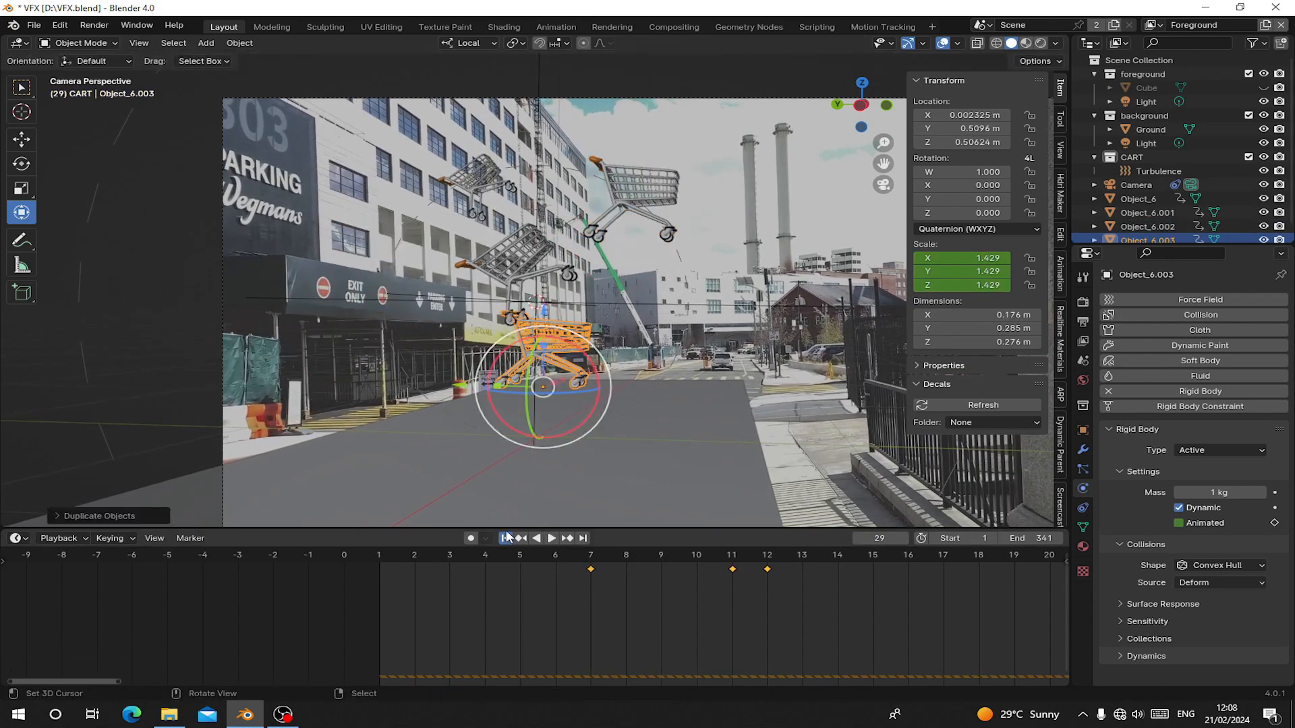
pyautogui.click(505, 537)
pyautogui.press('r')
pyautogui.click(512, 472)
pyautogui.press('space')
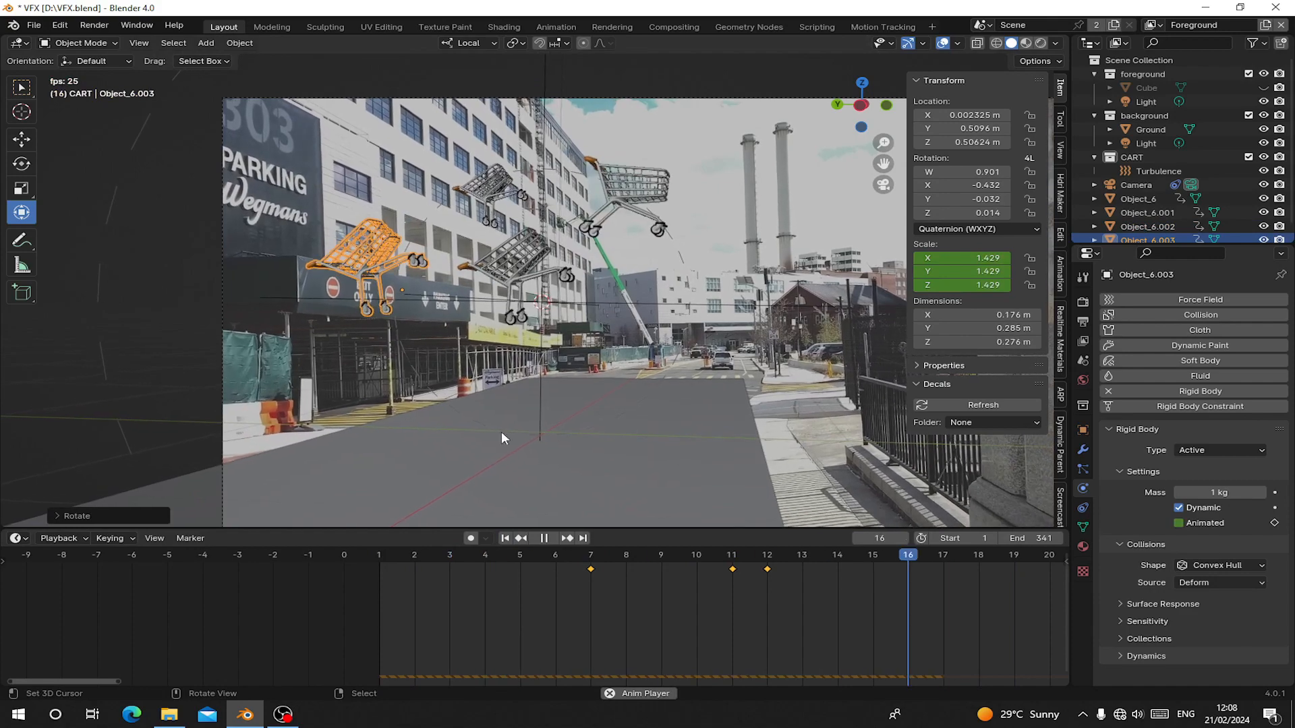
pyautogui.press('space')
# Shift the newest cart copy's keyframes to start at frame 12, and preview the animation from frame 1.
pyautogui.press('g')
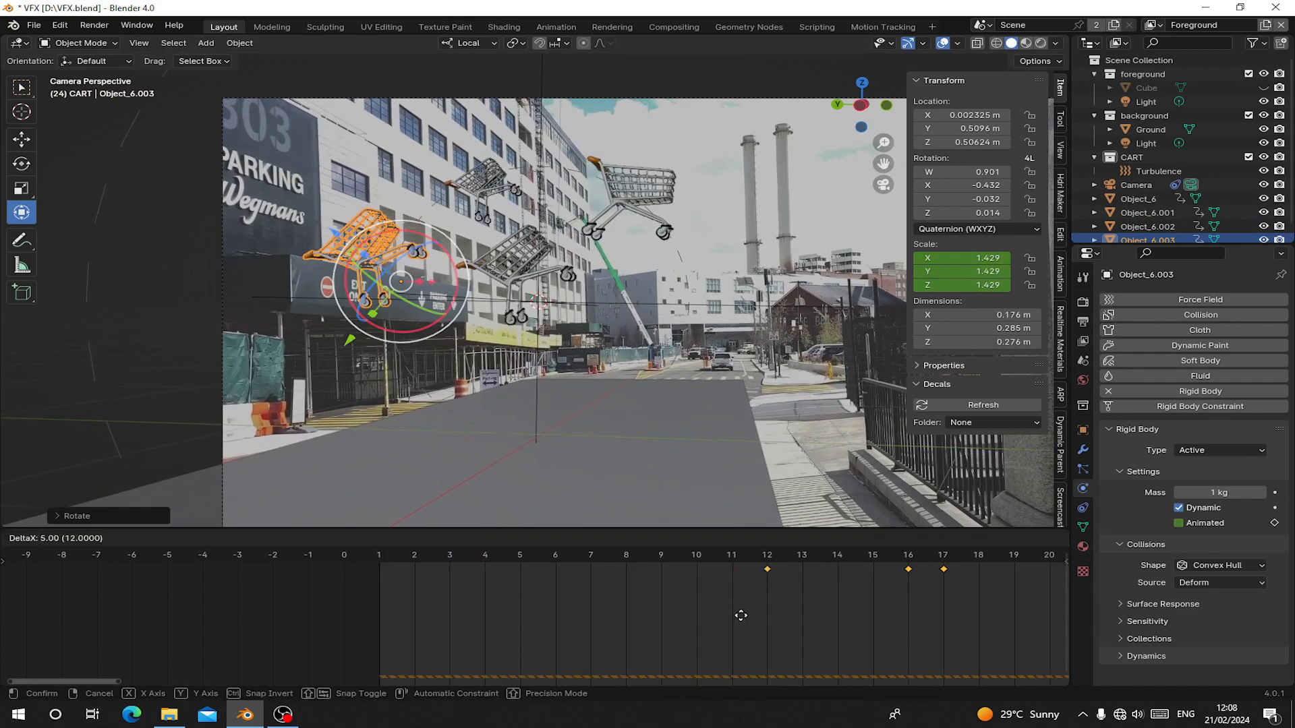
pyautogui.click(741, 615)
pyautogui.click(507, 538)
pyautogui.press('space')
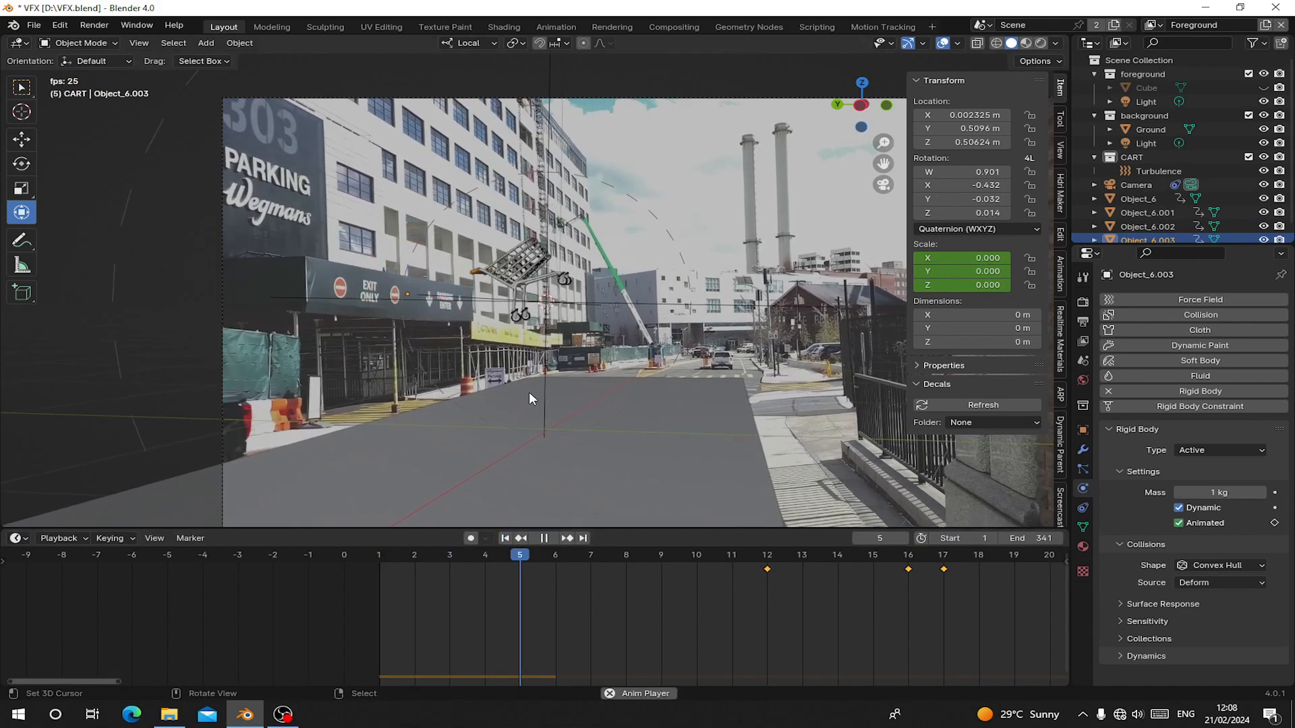
pyautogui.press('Escape')
# Keep duplicating carts above the street with staggered keyframes, starting one copy's scale-in at frame 25, and preview the simulation.
pyautogui.hotkey('shift', 'd')
pyautogui.click(707, 395)
pyautogui.scroll(-1, 640, 432)
pyautogui.press('space')
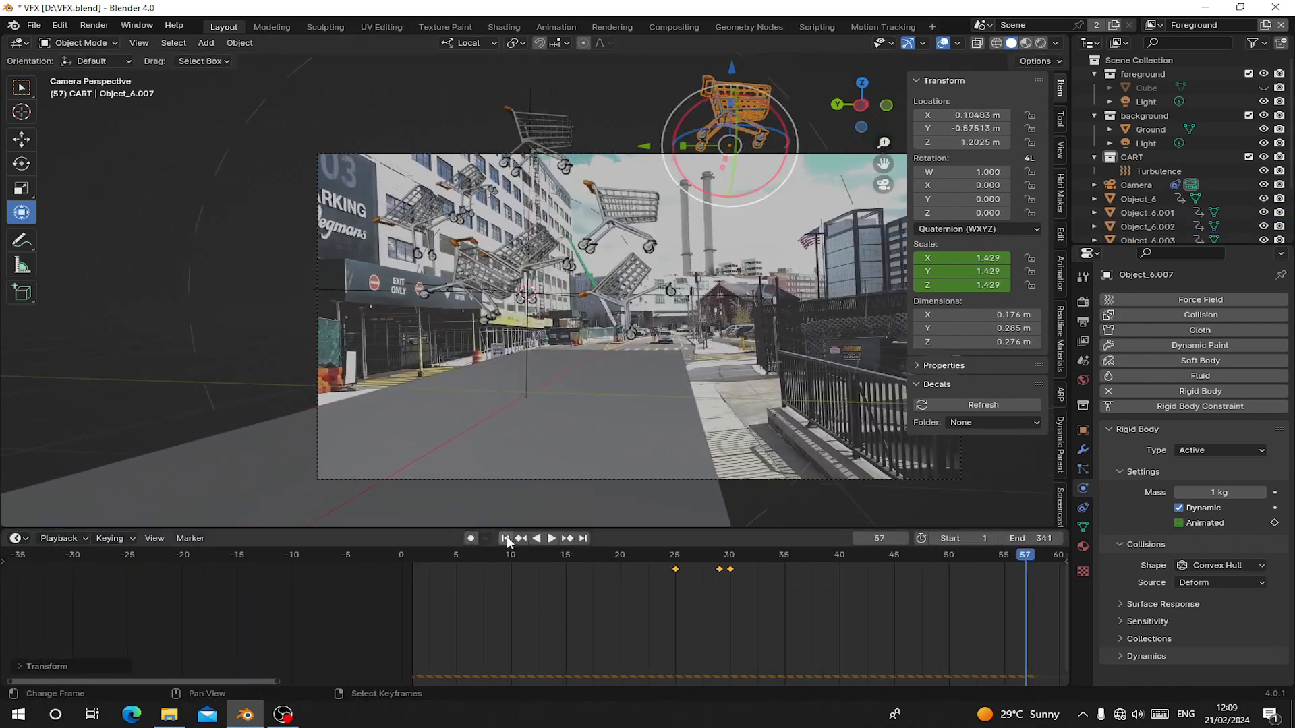
pyautogui.press('Escape')
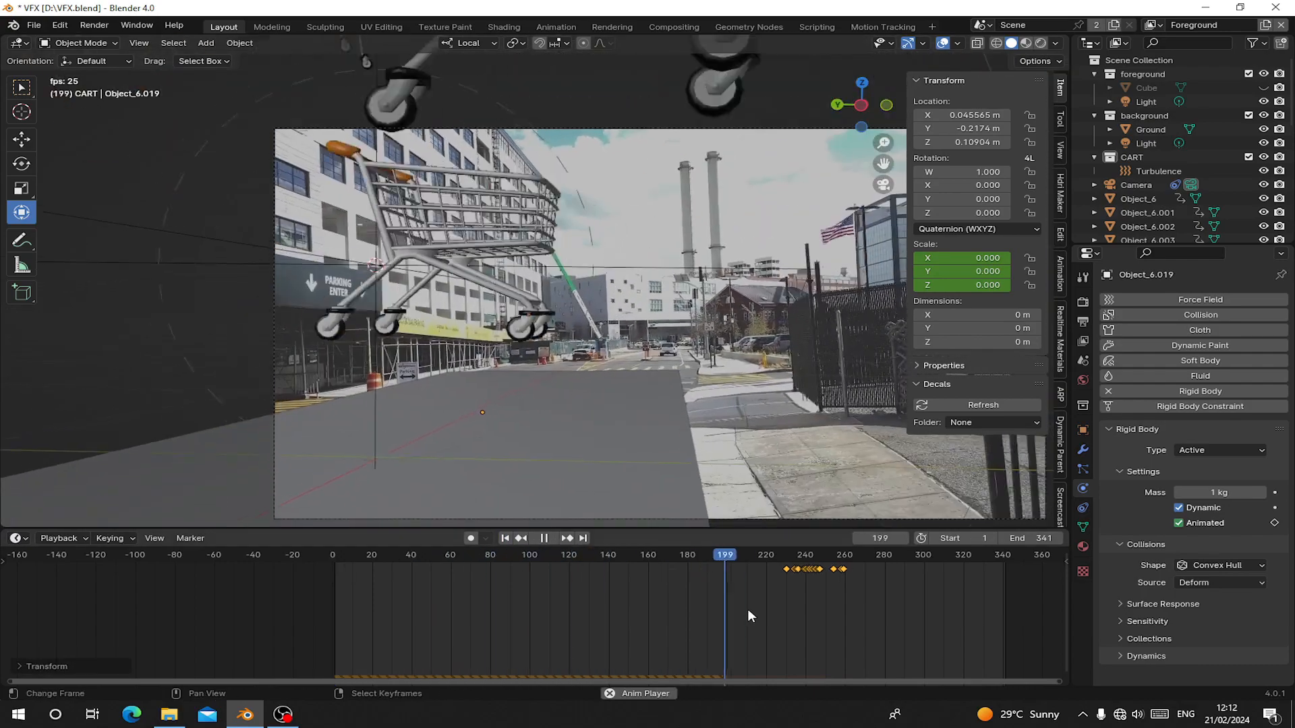
# Shift the selected cart's scale keyframes to start at frame 245 and open the Rigid Body World cache settings.
pyautogui.click(424, 311)
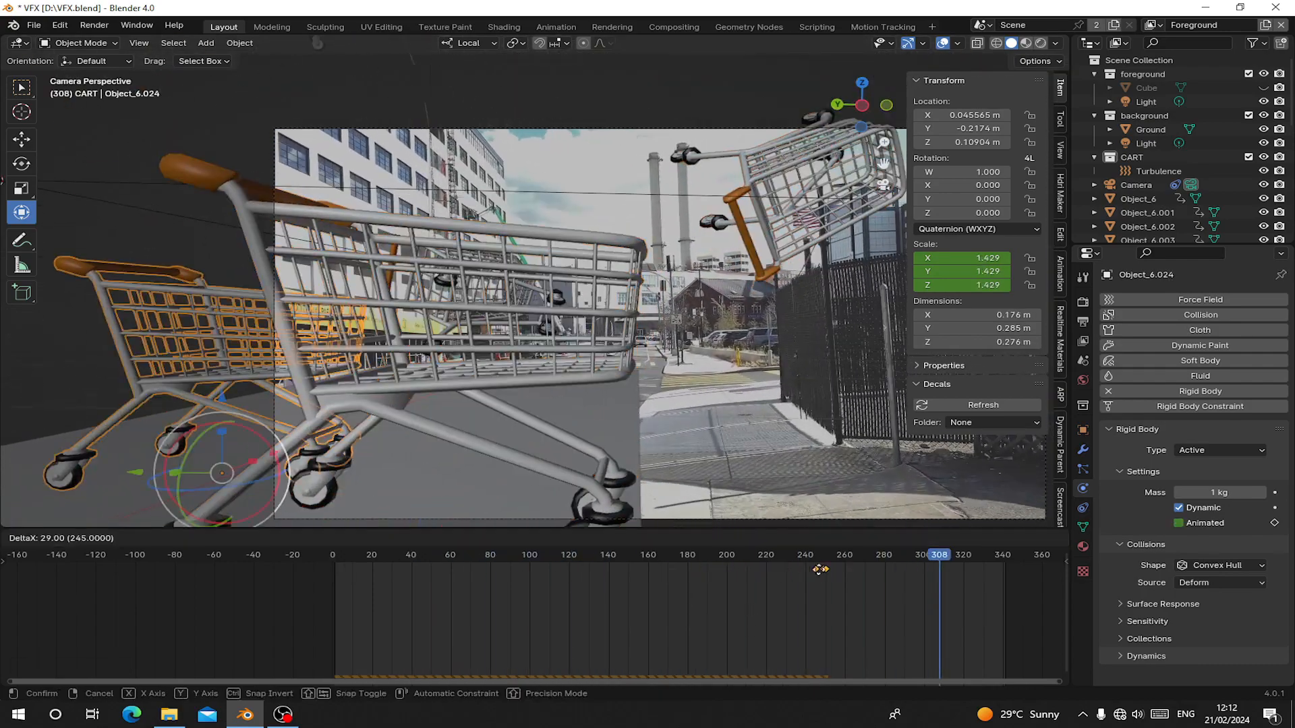
pyautogui.click(1082, 362)
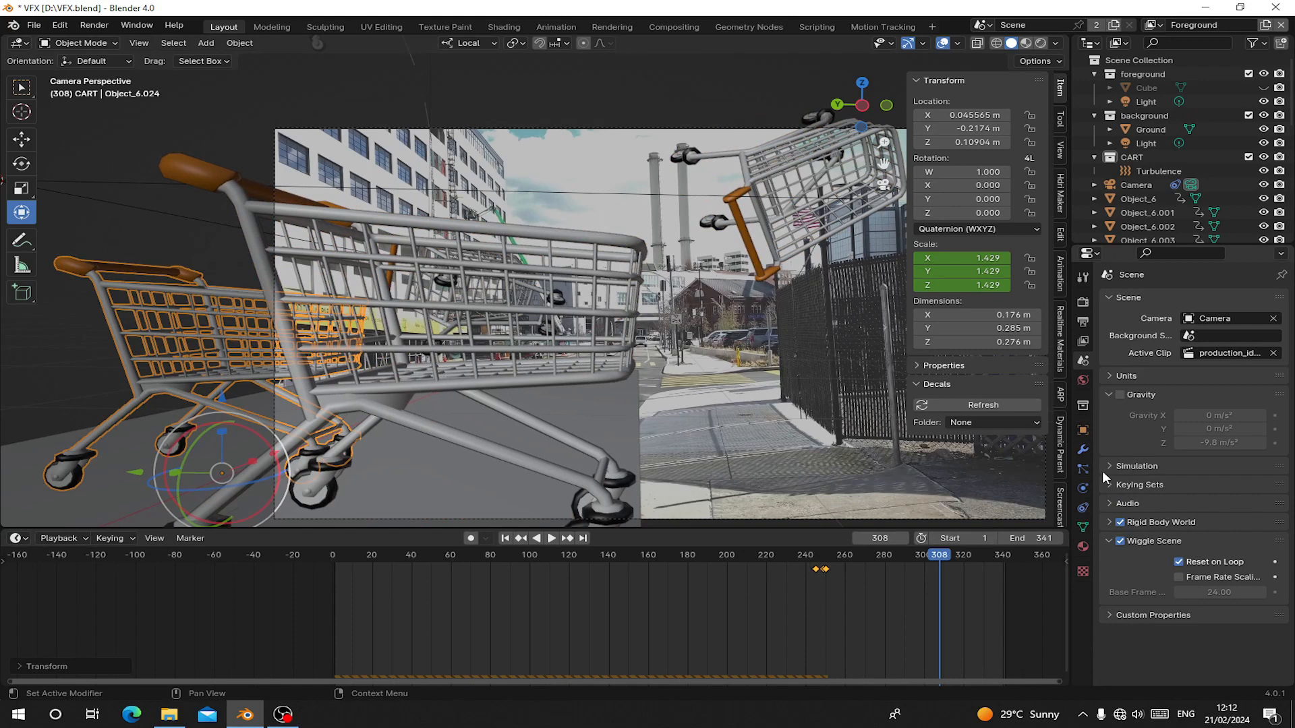
pyautogui.click(1120, 462)
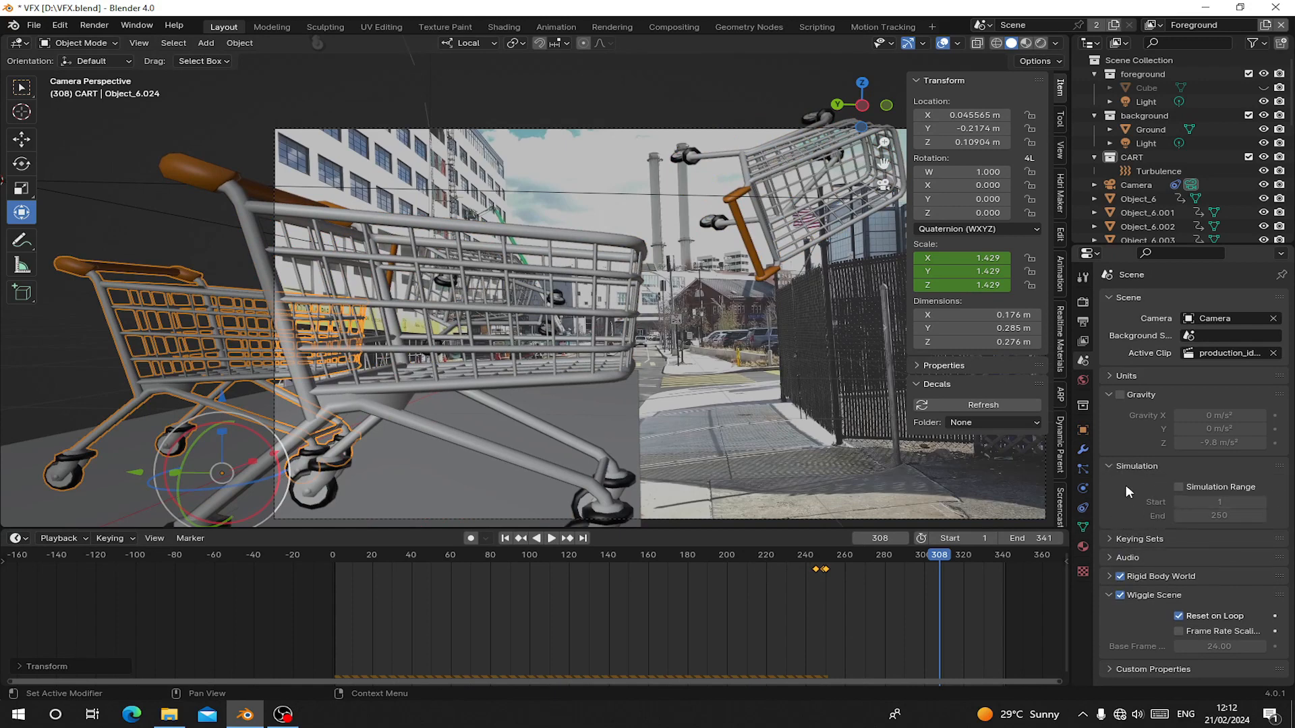
pyautogui.click(1114, 577)
pyautogui.scroll(-5, 1116, 578)
pyautogui.scroll(-1, 1186, 600)
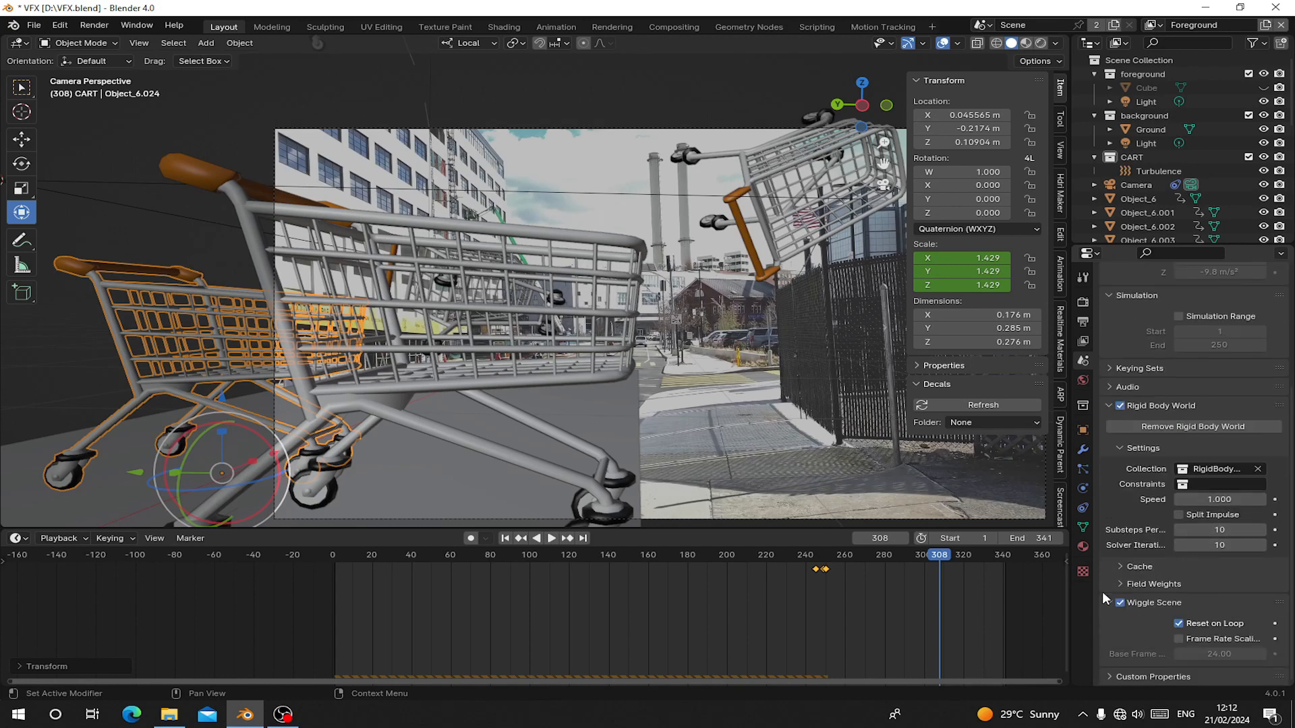
pyautogui.click(1127, 565)
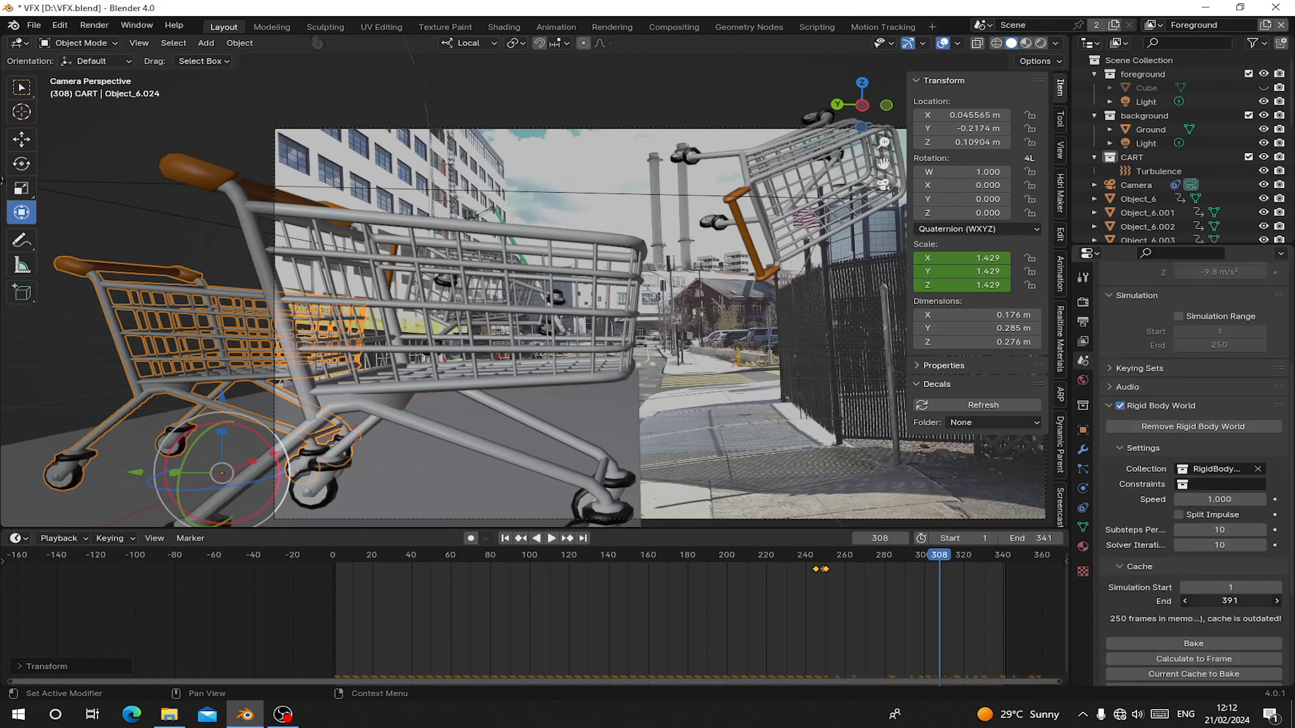
# Set the rigid body simulation cache to end at frame 350.
pyautogui.rightClick(1214, 600)
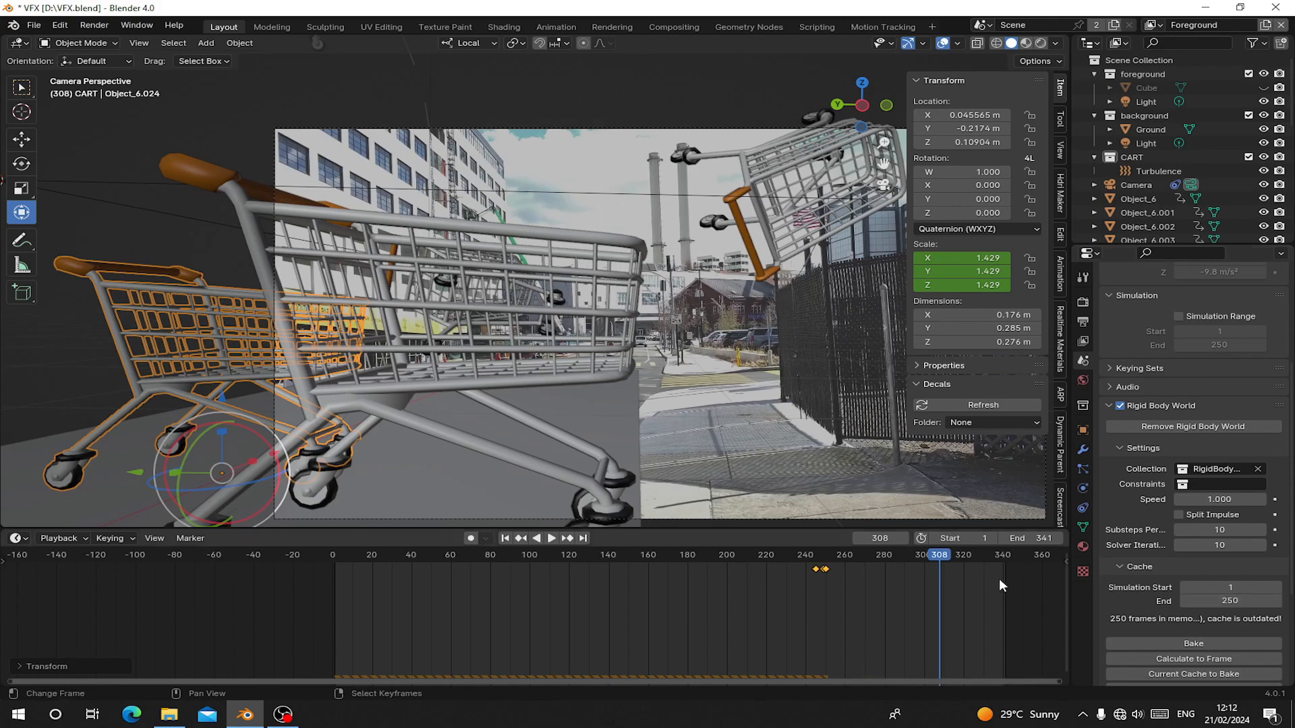
pyautogui.click(1006, 561)
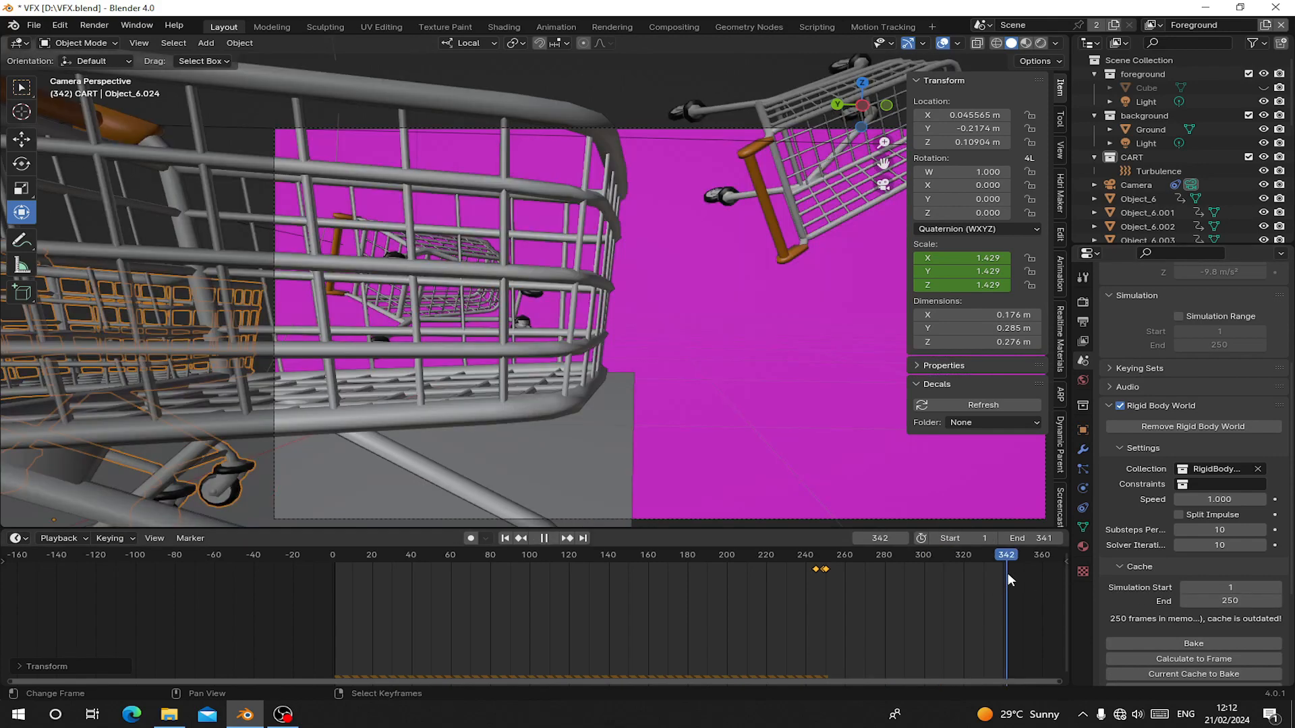
pyautogui.click(1227, 601)
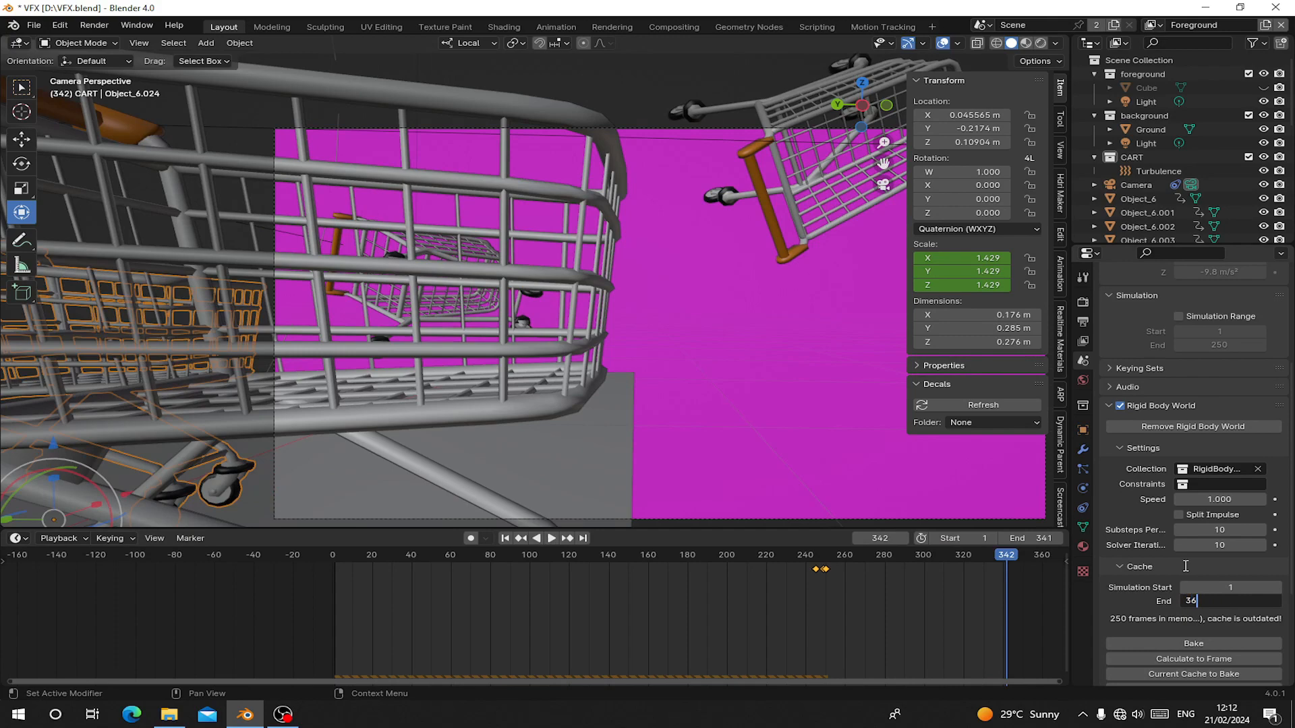
pyautogui.write('350')
pyautogui.press('Return')
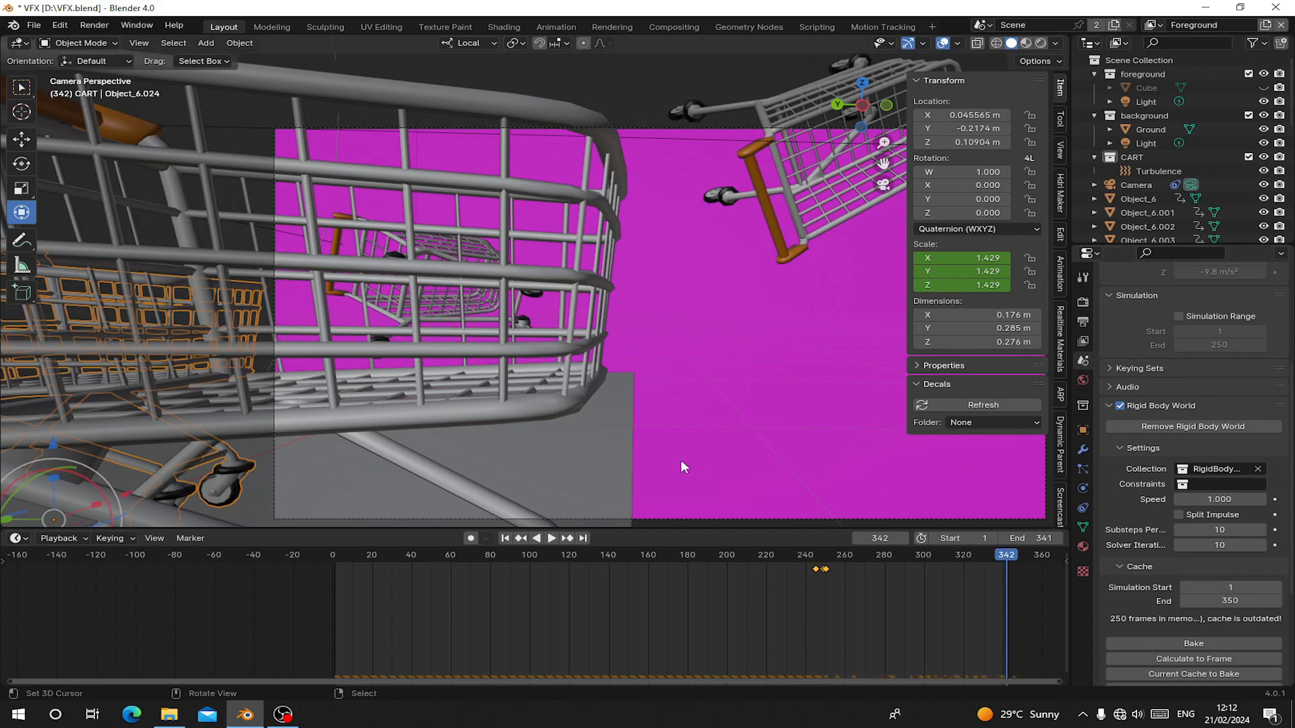
# Replay the simulation from frame 1, then bake the rigid body cache and preview the carts' motion.
pyautogui.click(506, 539)
pyautogui.press('space')
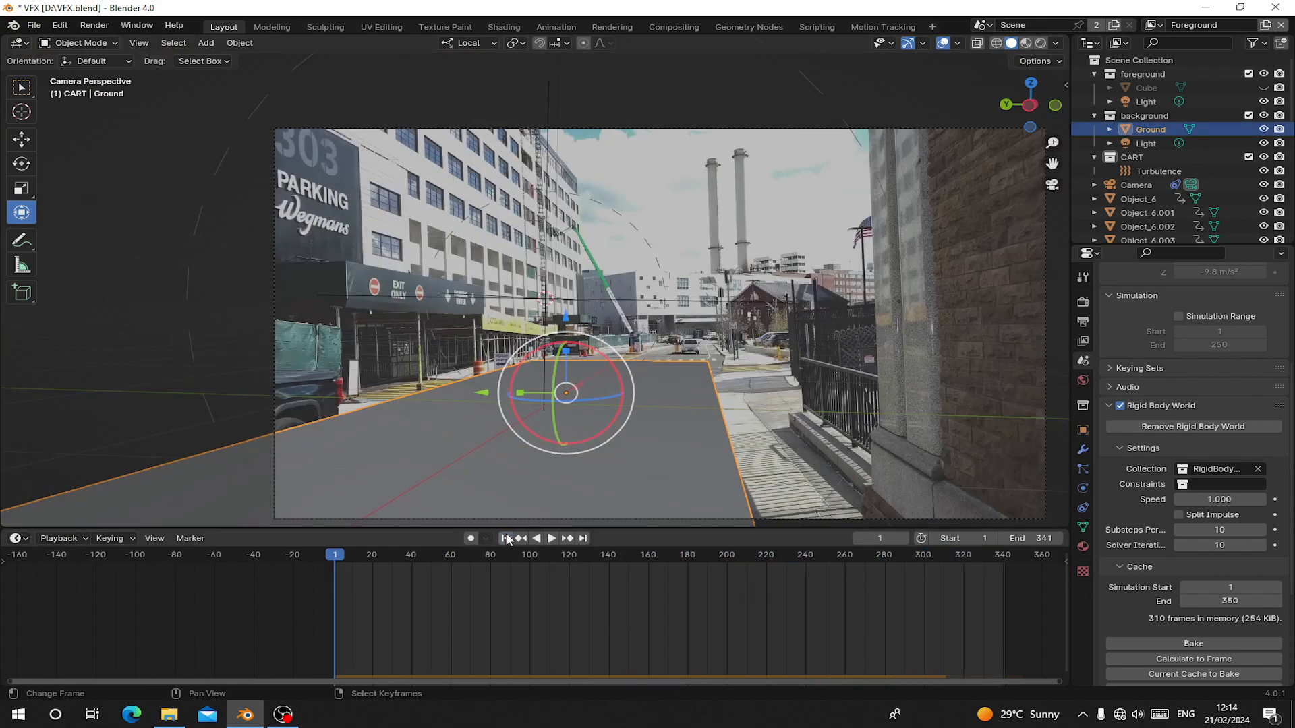
pyautogui.moveTo(617, 556); pyautogui.dragTo(655, 574)
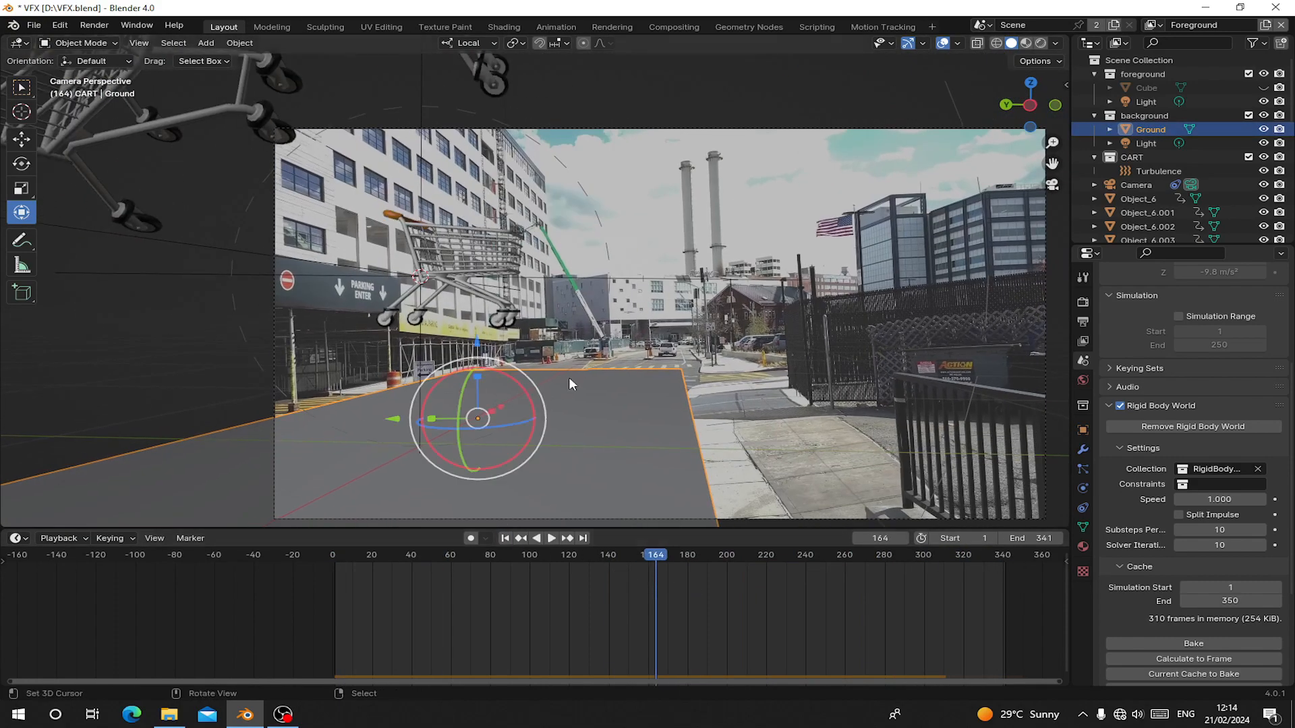
pyautogui.click(501, 261)
pyautogui.scroll(-2, 1114, 634)
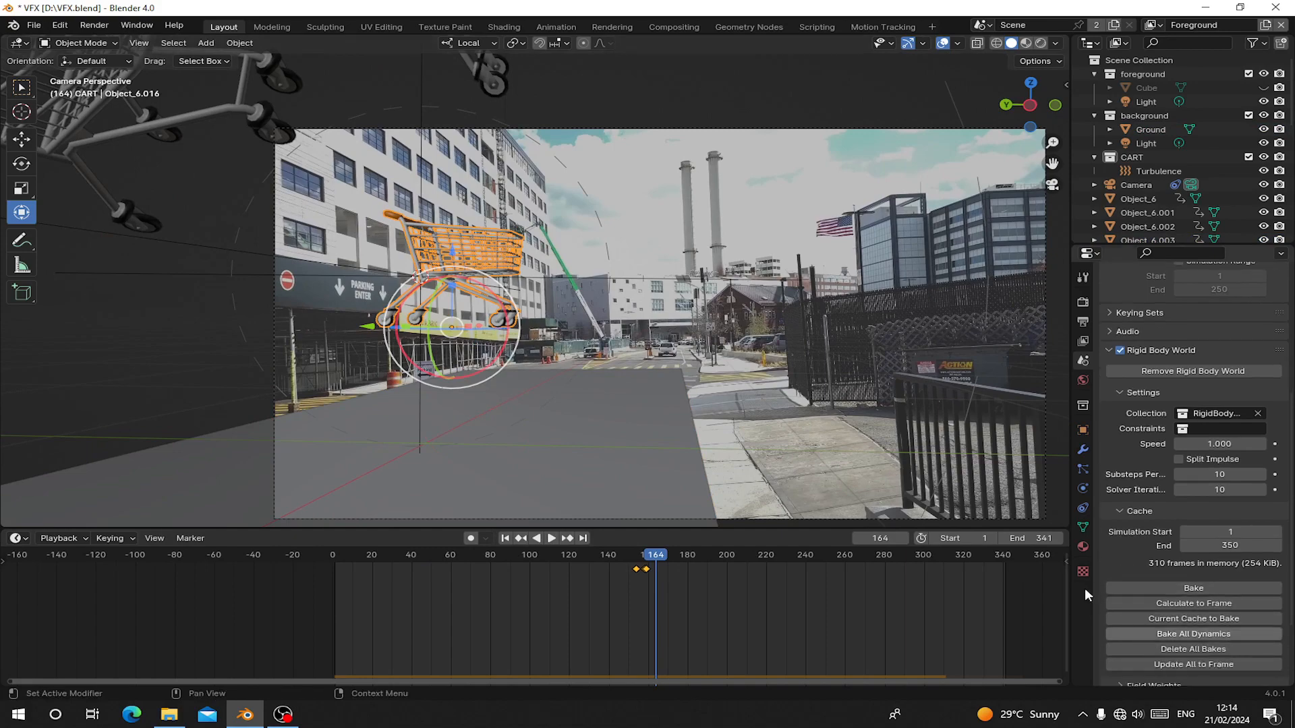
pyautogui.click(1154, 588)
pyautogui.moveTo(649, 577); pyautogui.dragTo(436, 568)
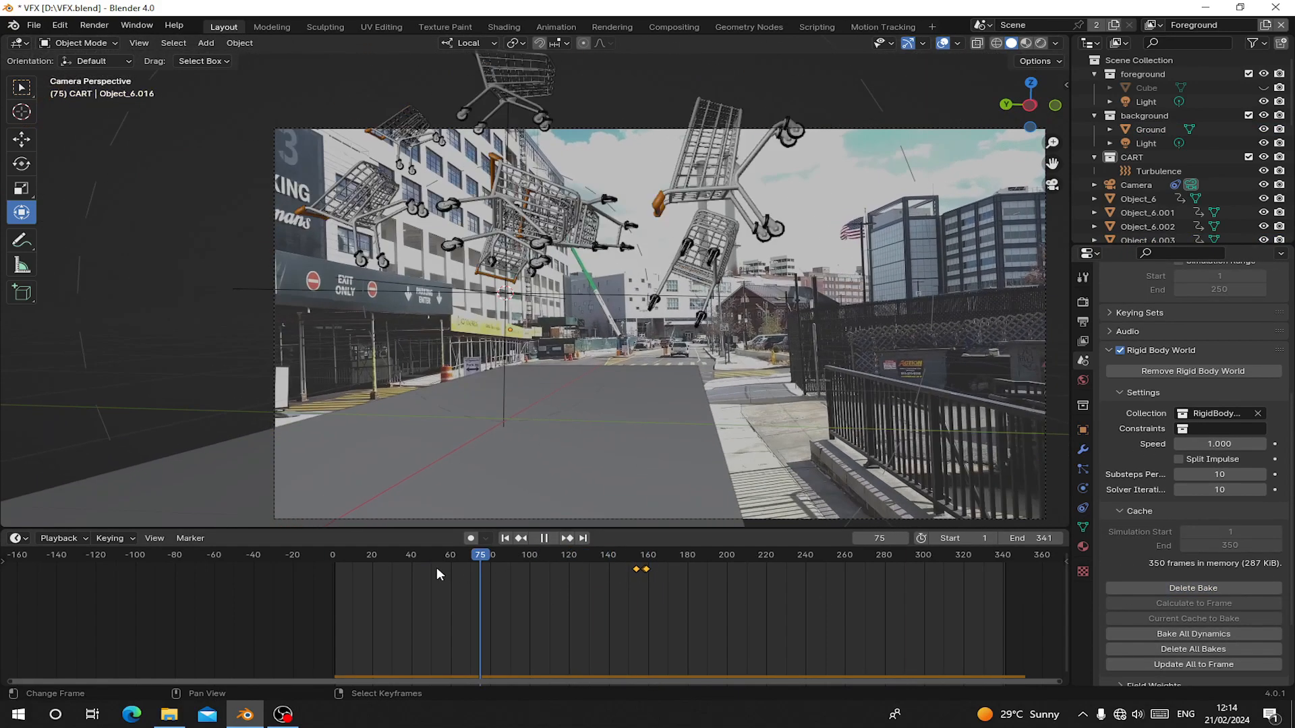
pyautogui.press('space')
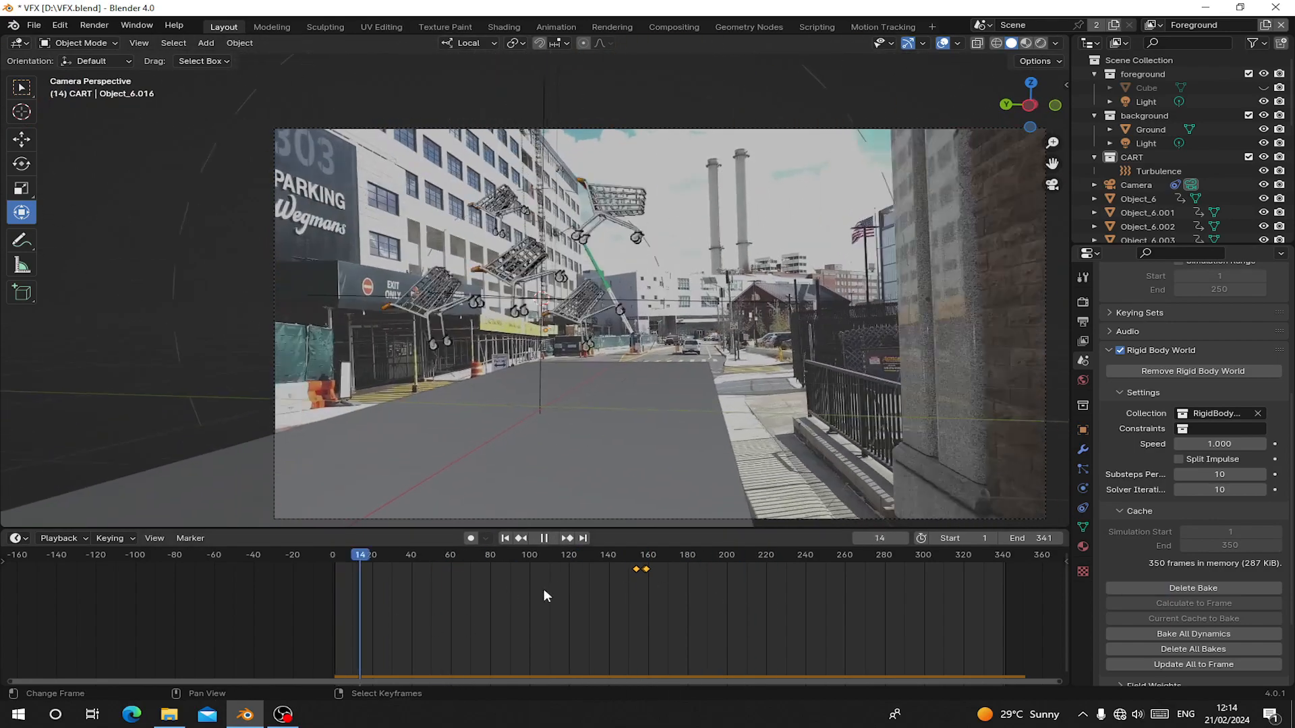
pyautogui.press('space')
# Widen the ground plane to about 2.4 times its size along its local Y axis.
pyautogui.click(525, 484)
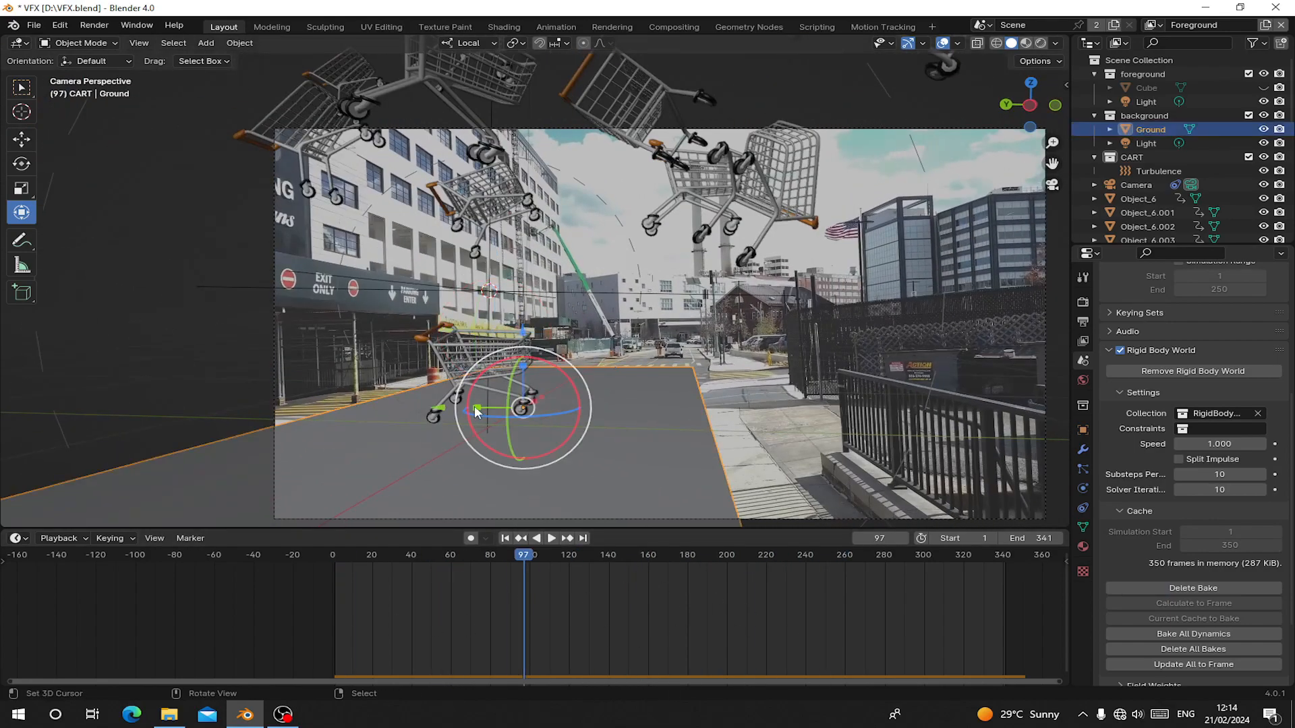
pyautogui.press('s')
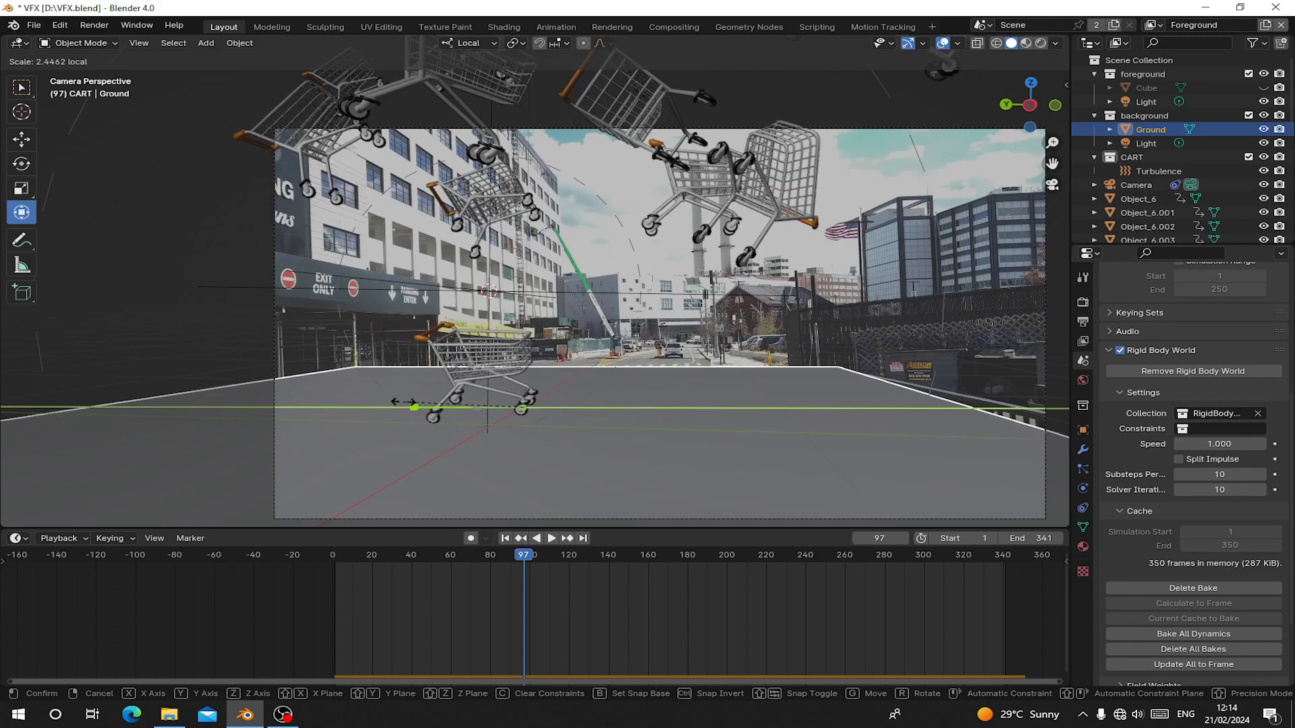
pyautogui.click(427, 405)
pyautogui.press('space')
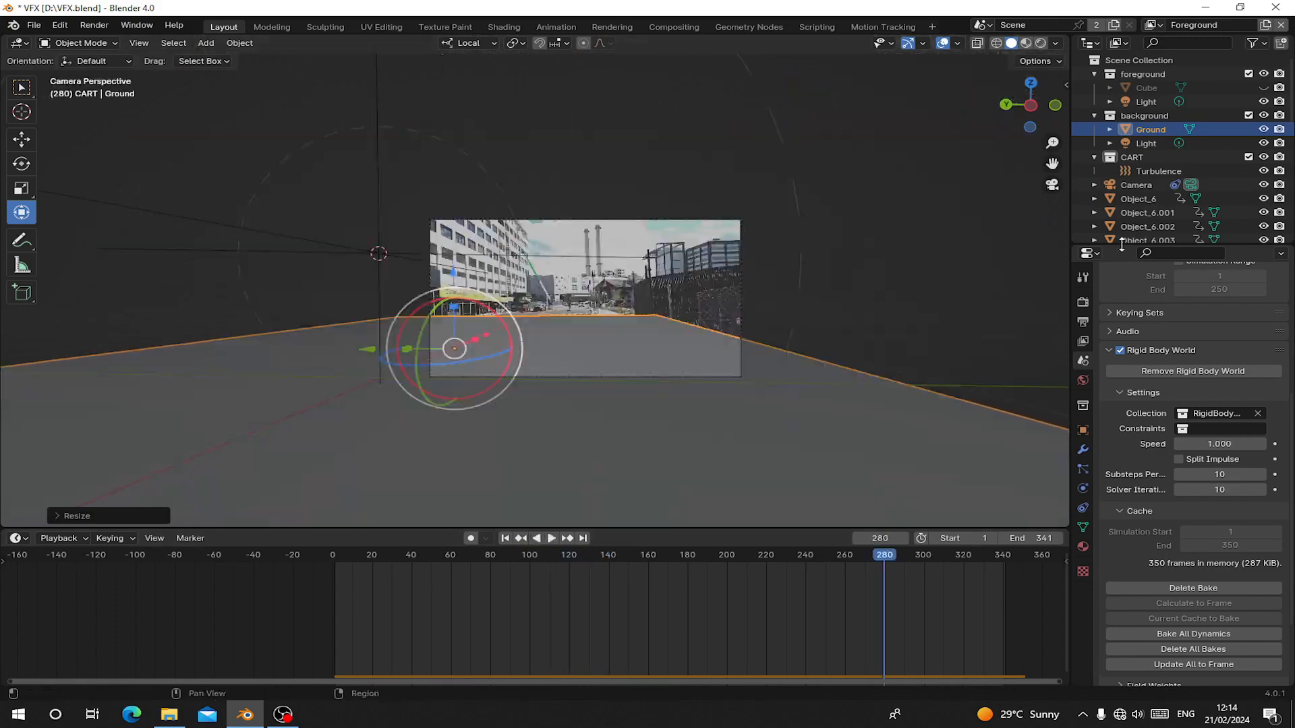
# Select all cart objects from Object_6 to Object_6.024 and move them into the CART collection.
pyautogui.moveTo(1116, 245); pyautogui.dragTo(1116, 457)
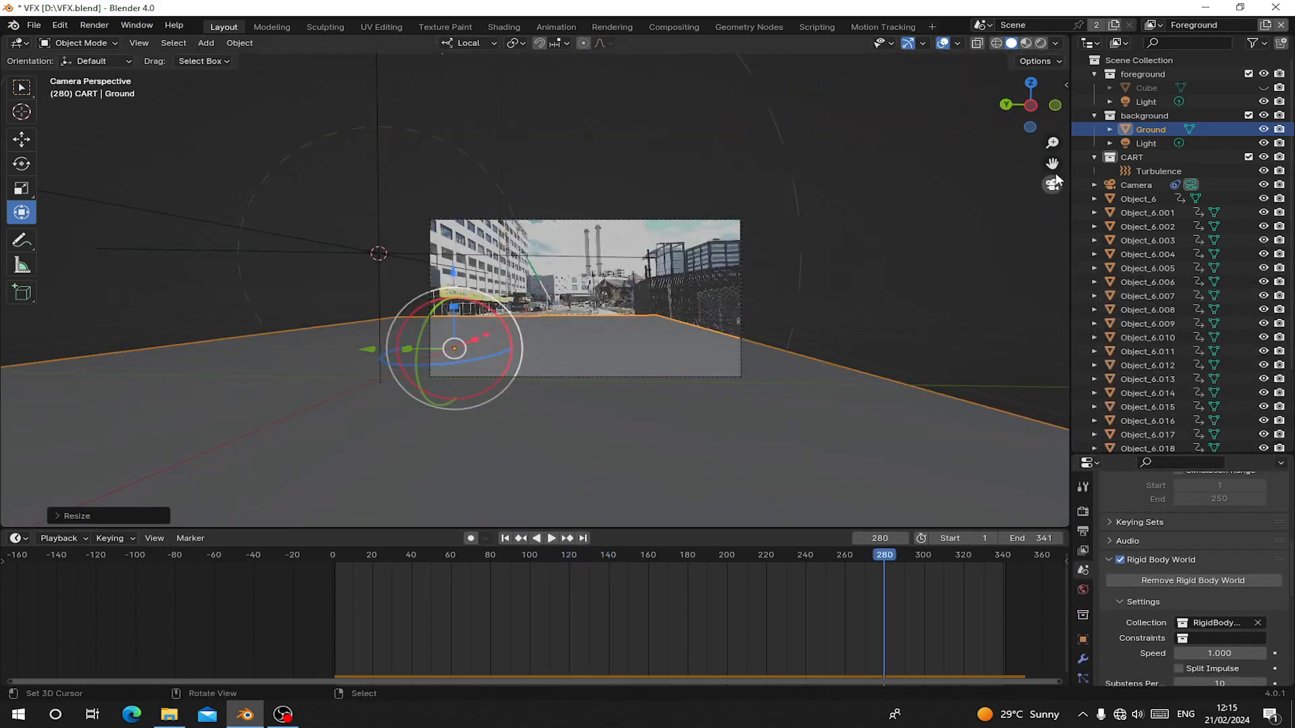
pyautogui.click(1089, 156)
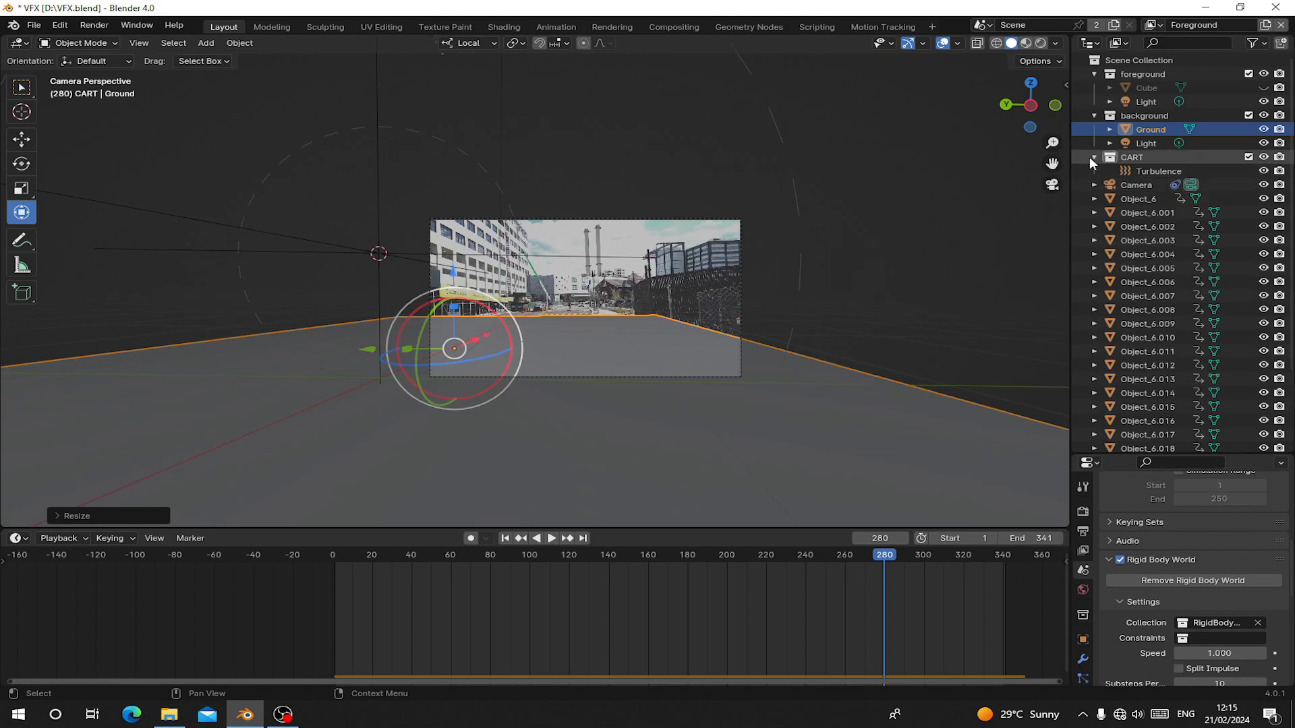
pyautogui.scroll(-3, 1204, 251)
pyautogui.scroll(3, 1206, 248)
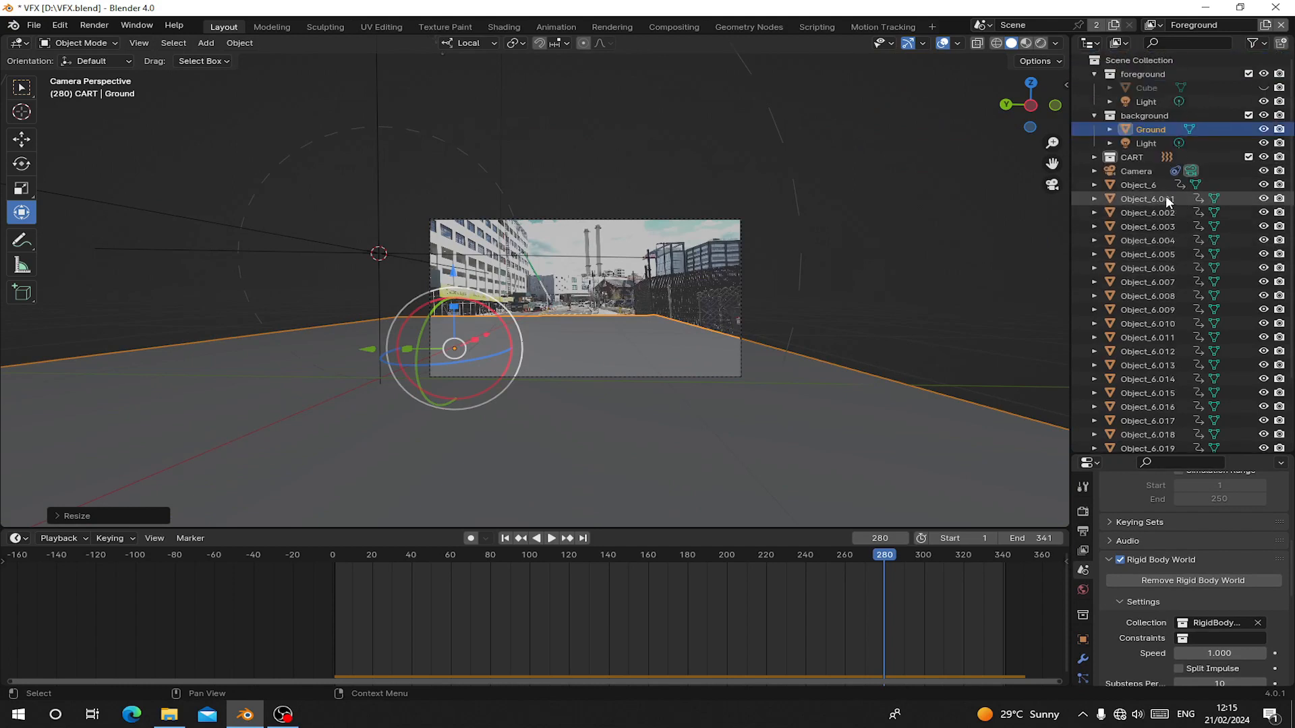
pyautogui.click(1143, 189)
pyautogui.scroll(-3, 1137, 207)
pyautogui.keyDown('shift'); pyautogui.click(1138, 440); pyautogui.keyUp('shift')
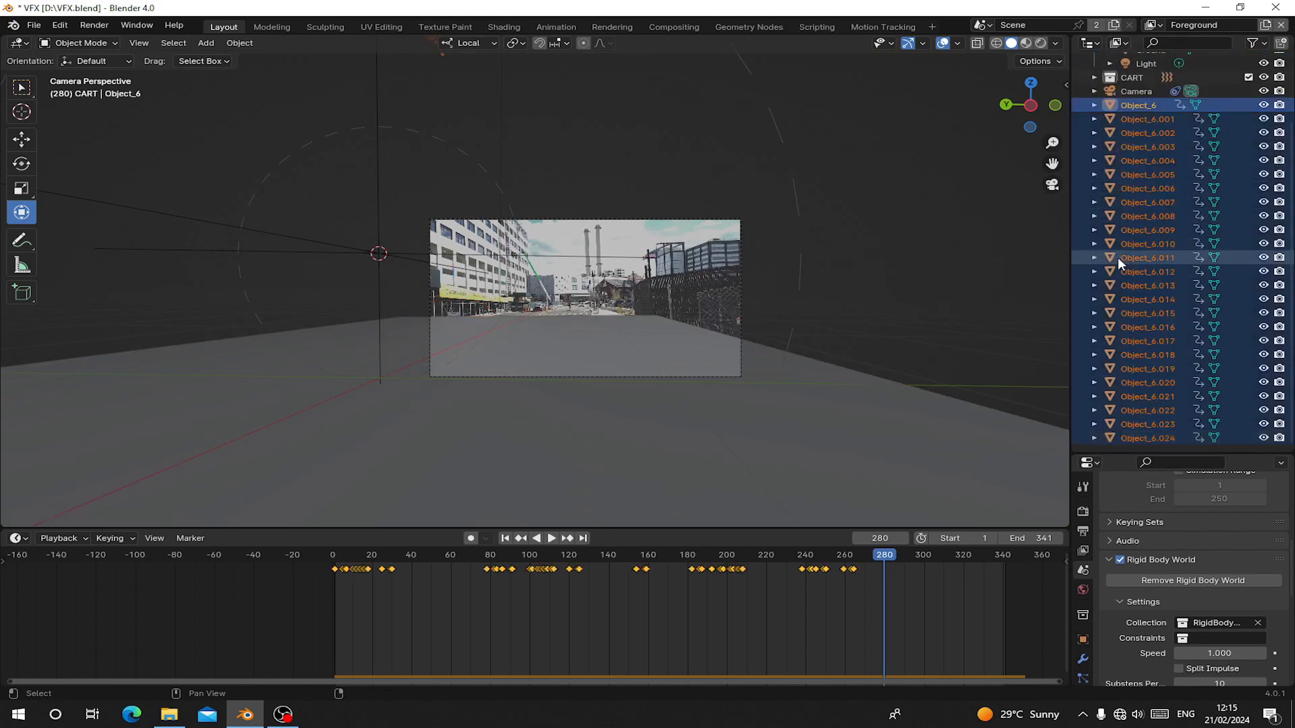
pyautogui.scroll(3, 1123, 243)
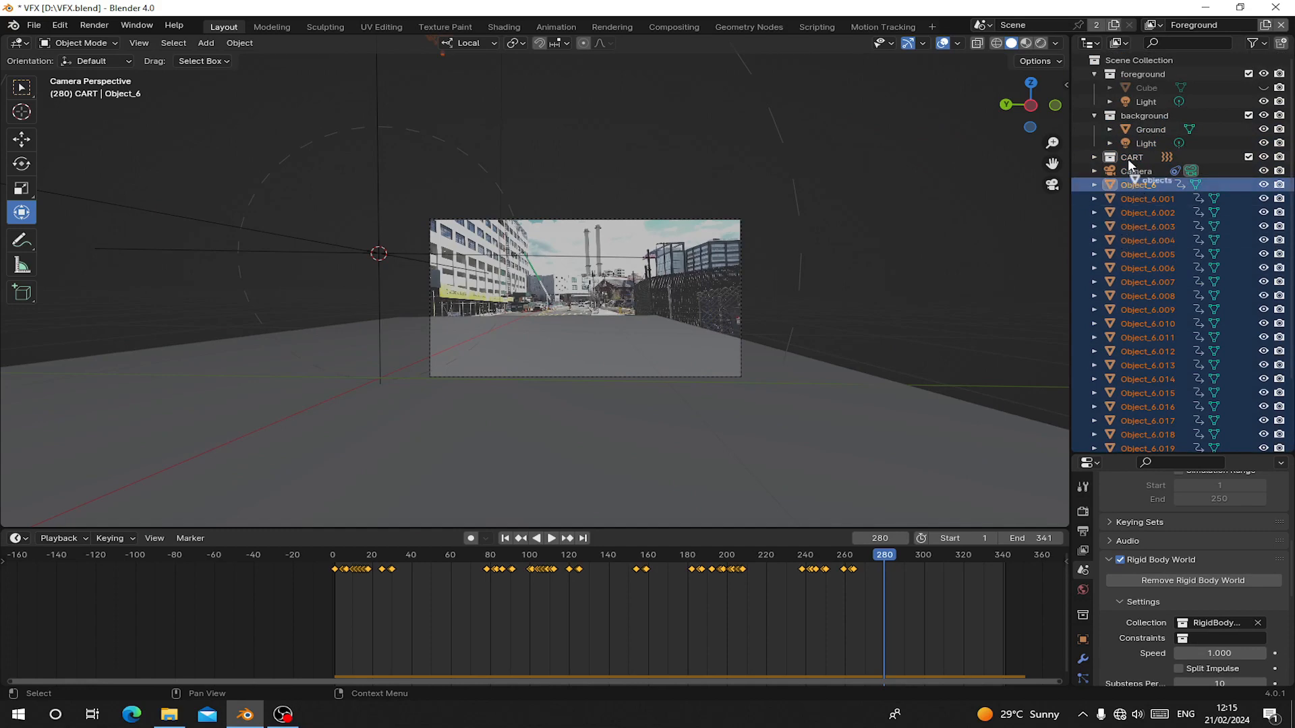
pyautogui.moveTo(1128, 161); pyautogui.dragTo(1116, 159)
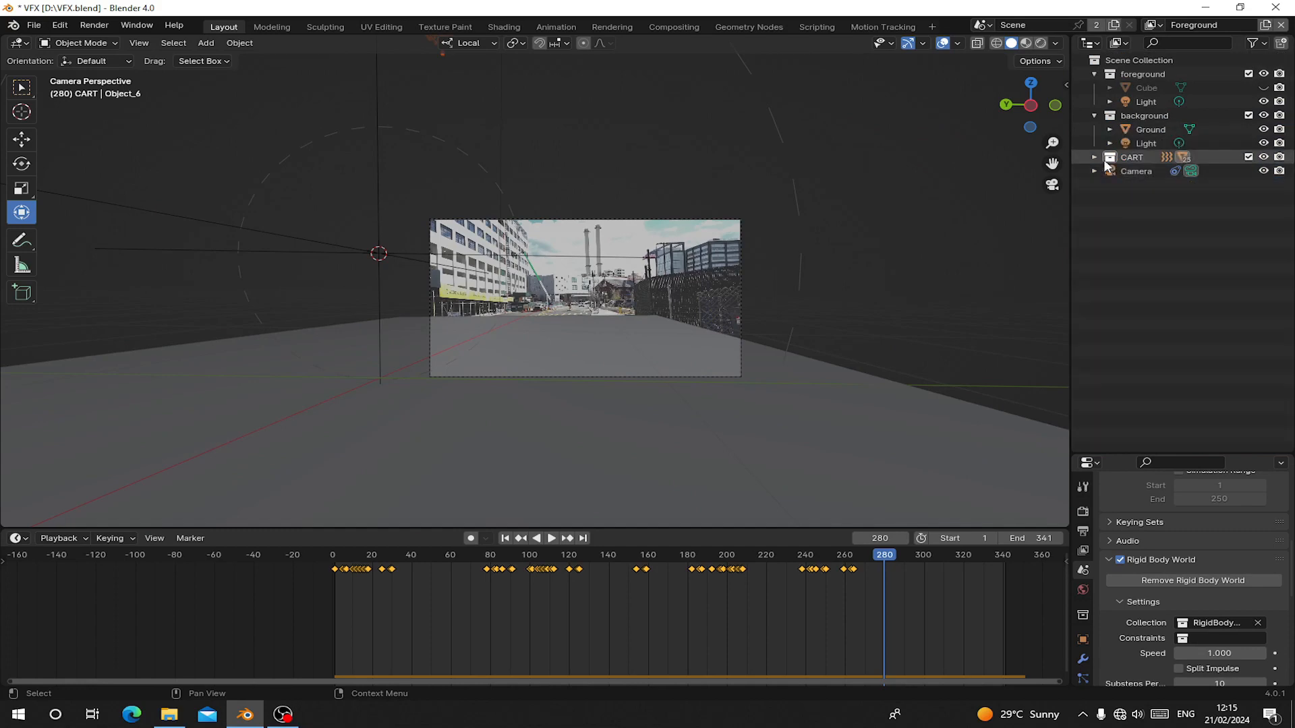
# Play back the carts' animation and check the contents of the CART collection and the camera.
pyautogui.press('space')
pyautogui.scroll(3, 557, 321)
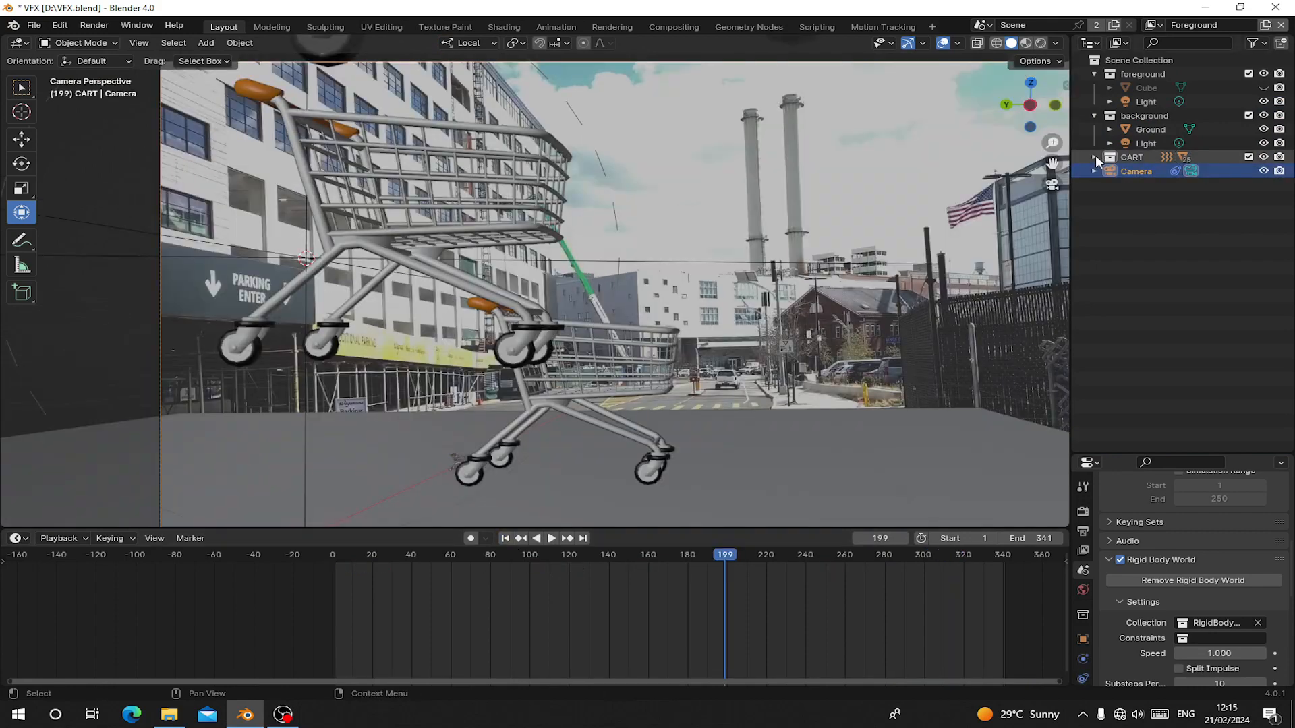
pyautogui.click(1094, 157)
pyautogui.click(1094, 157)
pyautogui.click(1093, 171)
pyautogui.click(1094, 172)
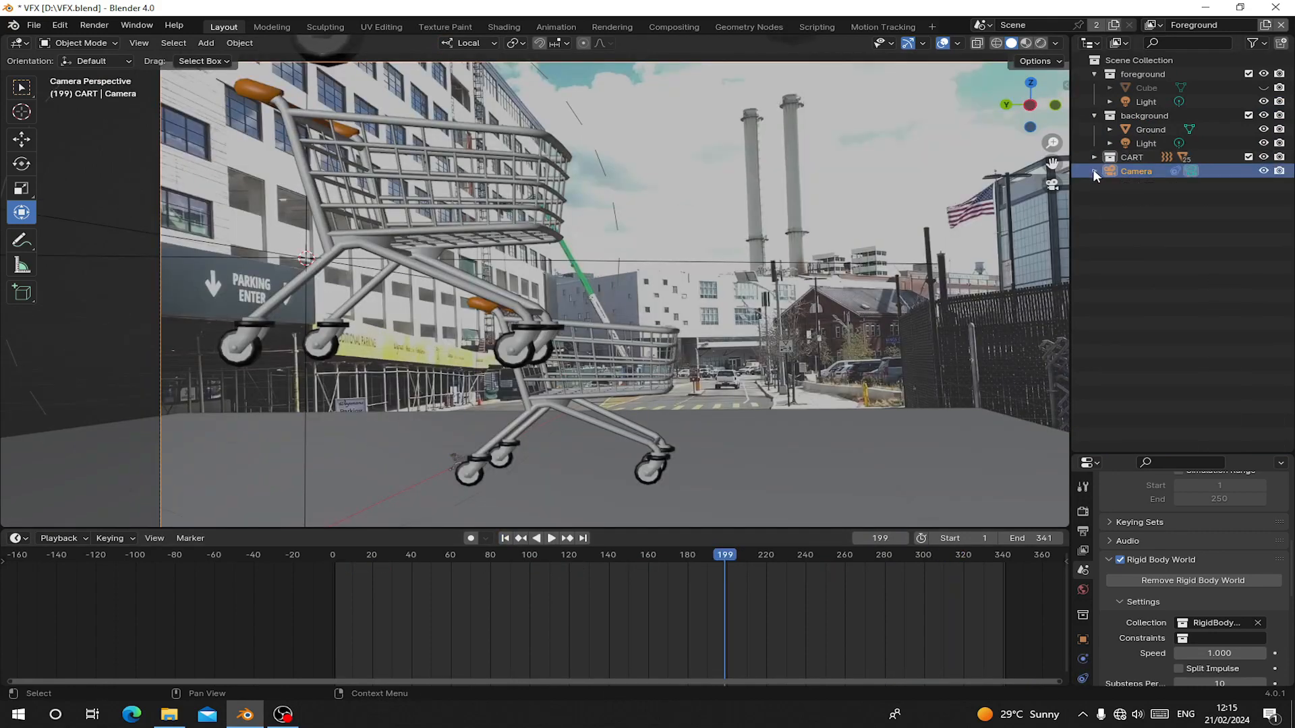
# Remove the Background view layer and add an extra restriction toggle column to the outliner.
pyautogui.click(1152, 25)
pyautogui.click(1116, 60)
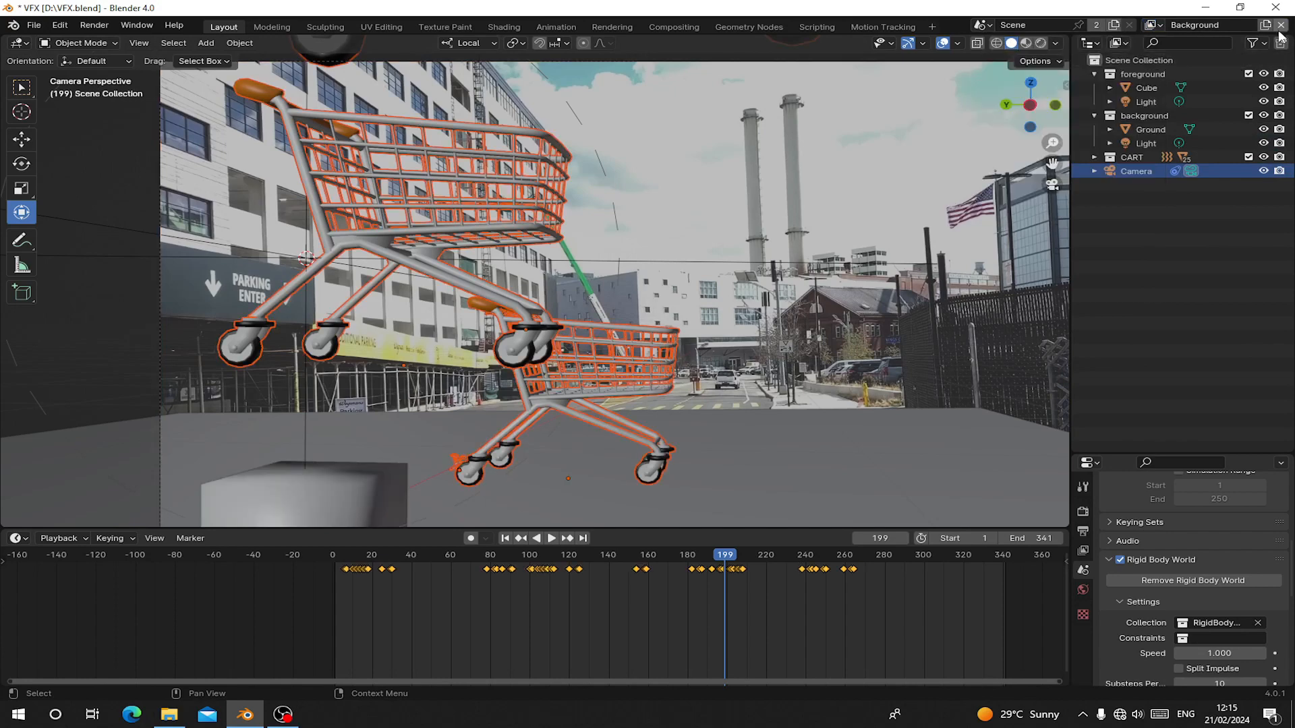
pyautogui.click(1279, 26)
pyautogui.click(1145, 27)
pyautogui.click(1115, 45)
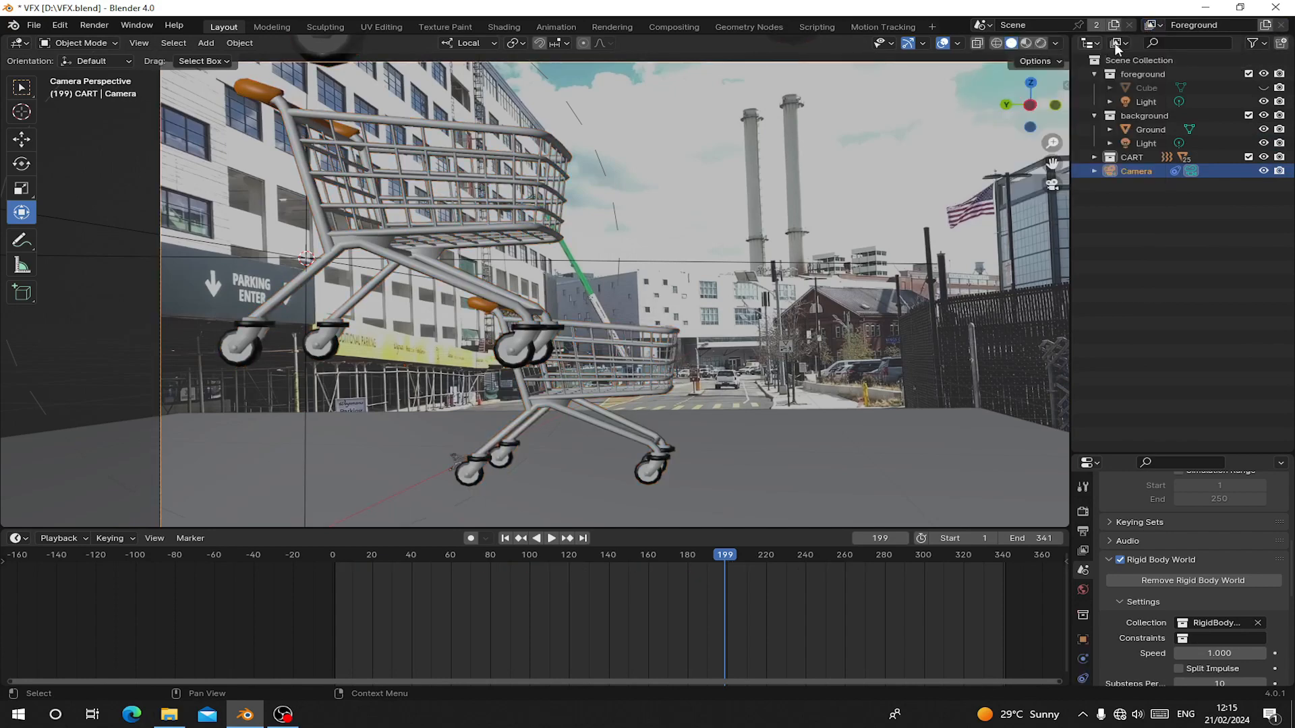
pyautogui.click(1227, 89)
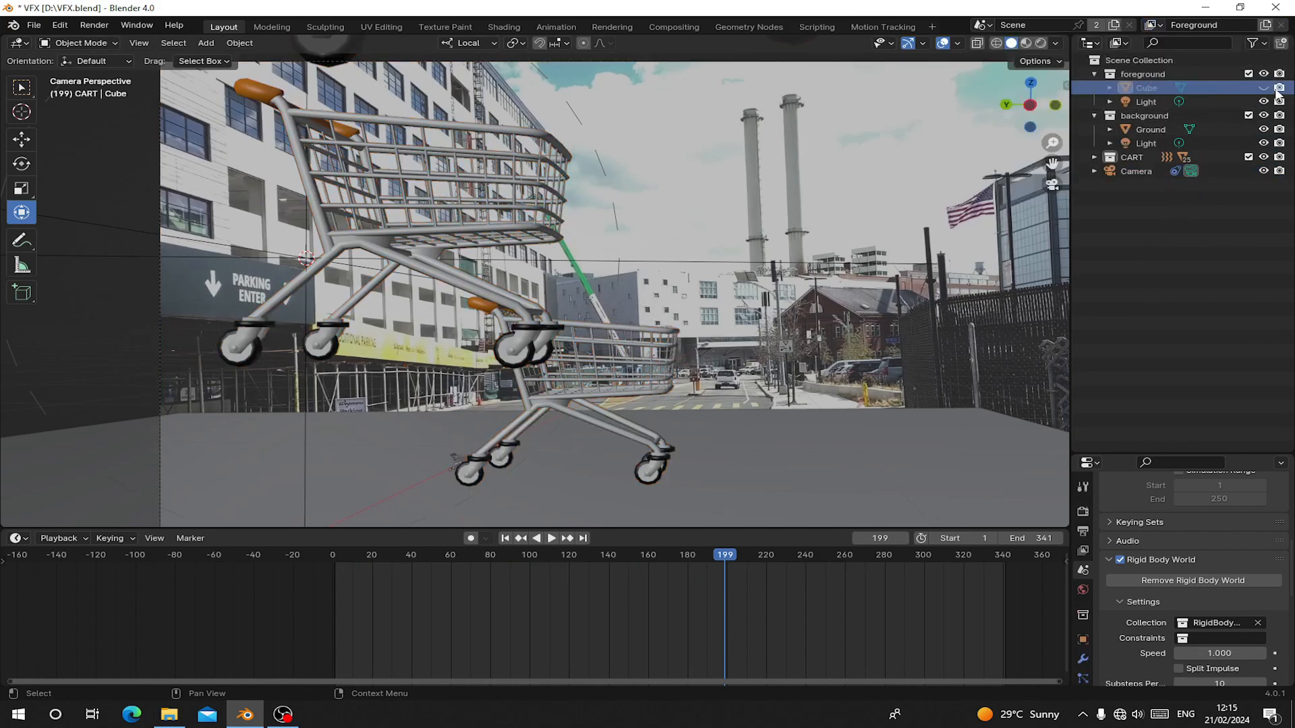
pyautogui.click(1253, 43)
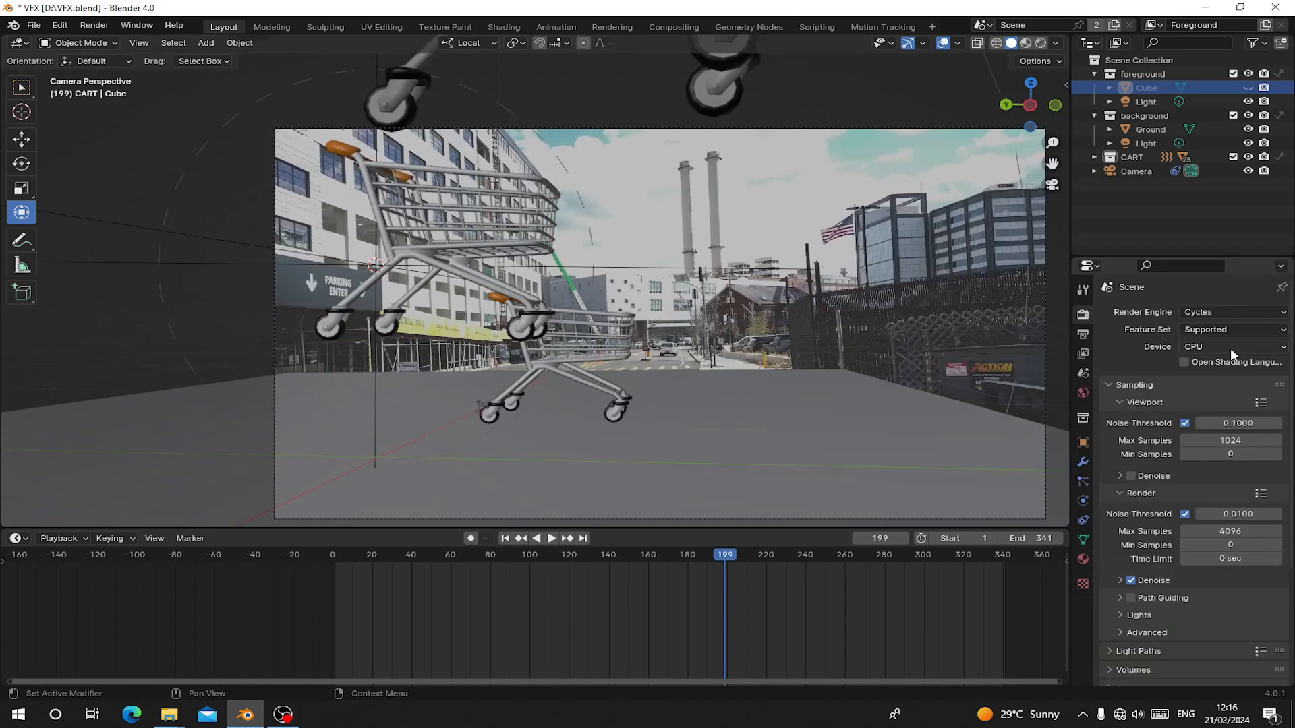
# Set the Cycles render device to GPU Compute and preview the carts in rendered shading.
pyautogui.click(1230, 347)
pyautogui.click(1215, 378)
pyautogui.keyDown('shift'); pyautogui.moveTo(770, 390); pyautogui.dragTo(720, 369, button='middle'); pyautogui.keyUp('shift')
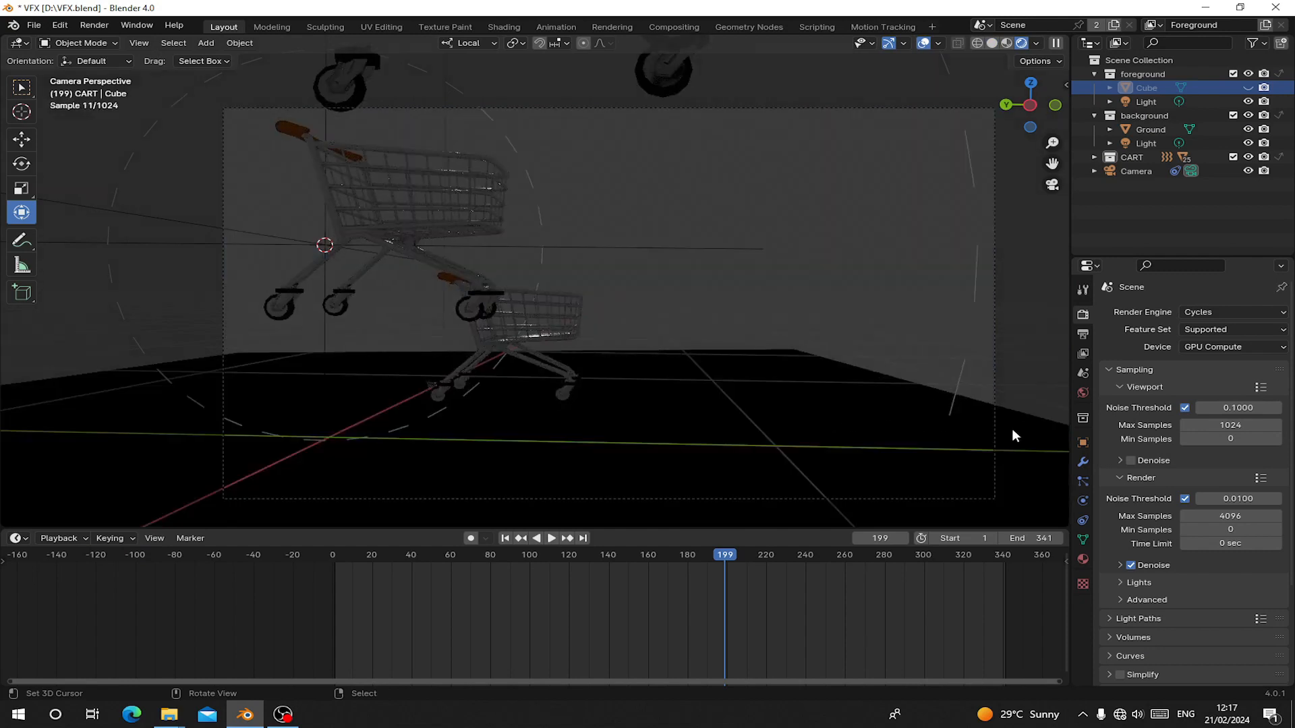
# Enable a transparent film background with Transparent Glass in the render settings.
pyautogui.scroll(-4, 1154, 467)
pyautogui.scroll(-1, 1154, 470)
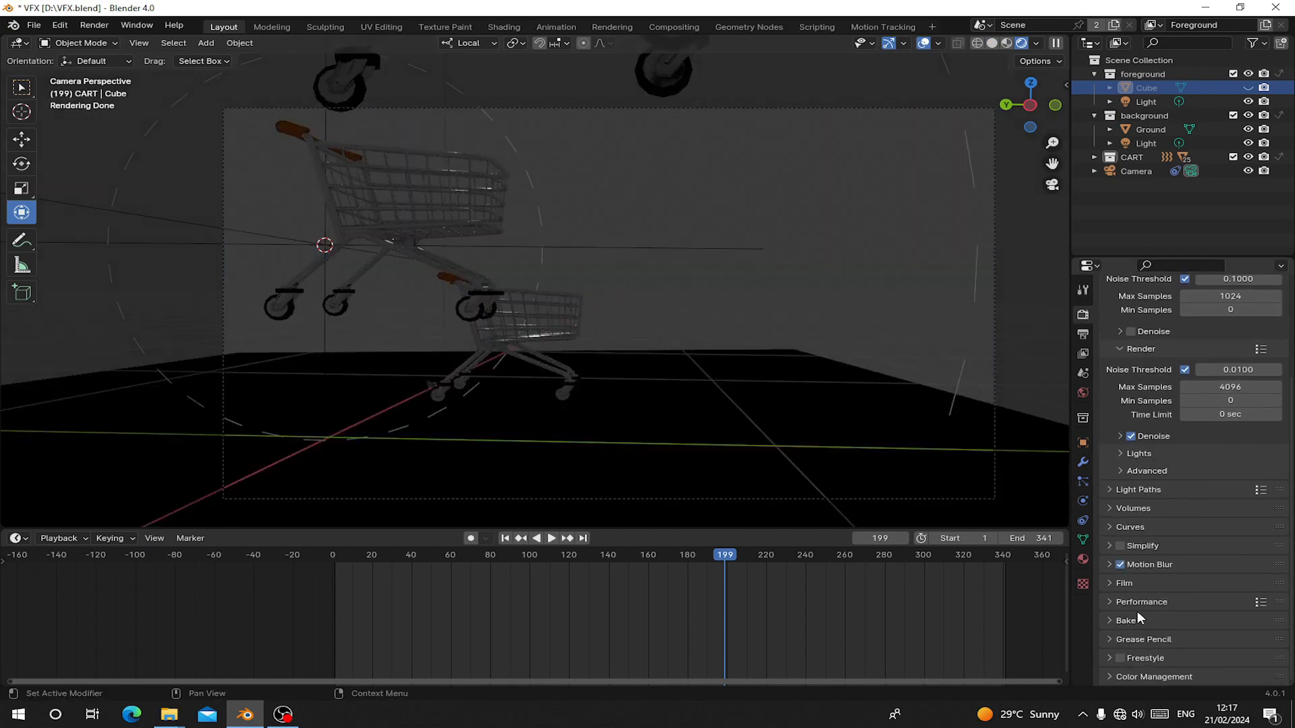
pyautogui.click(1125, 581)
pyautogui.scroll(-3, 1146, 597)
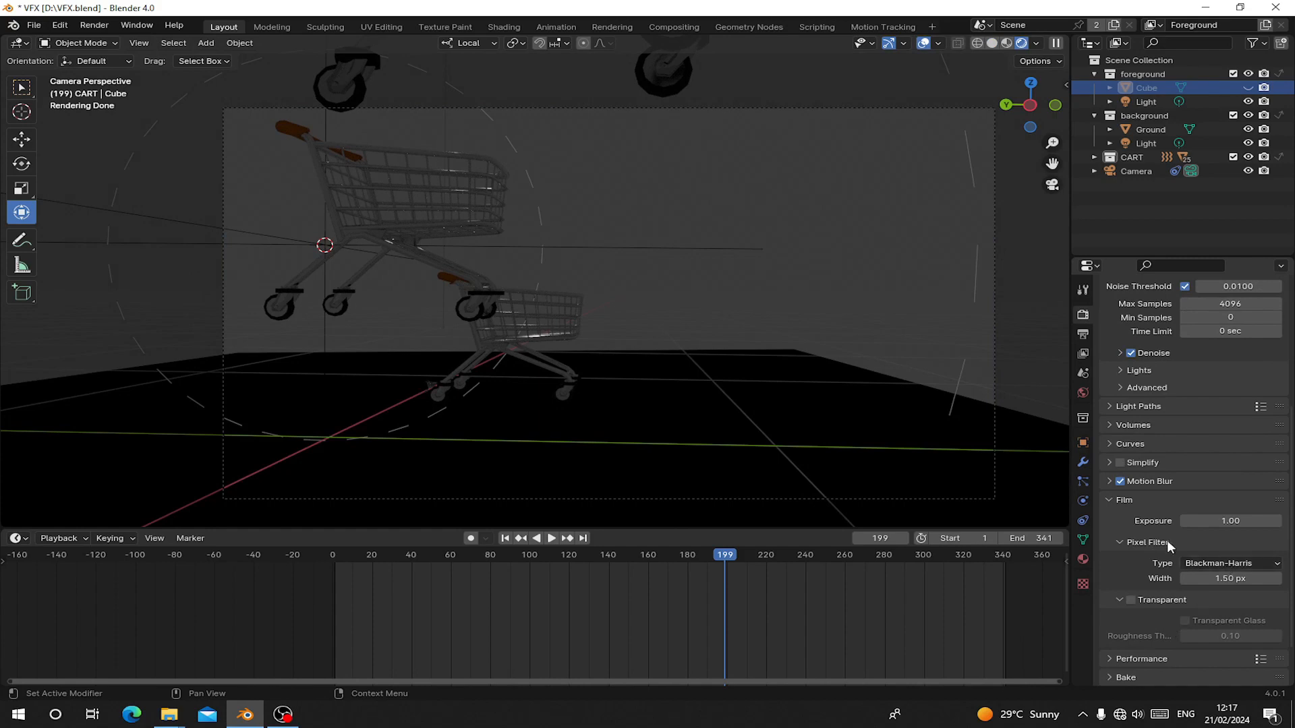
pyautogui.click(1130, 599)
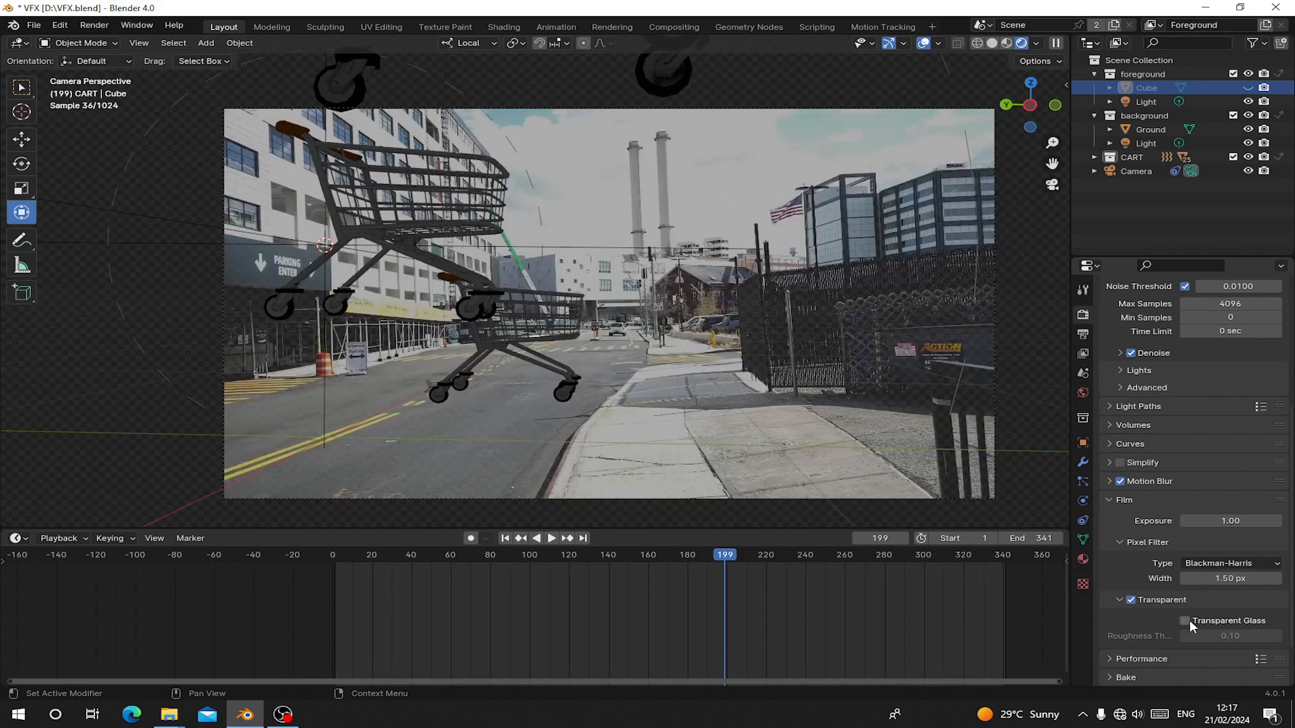
pyautogui.click(1184, 620)
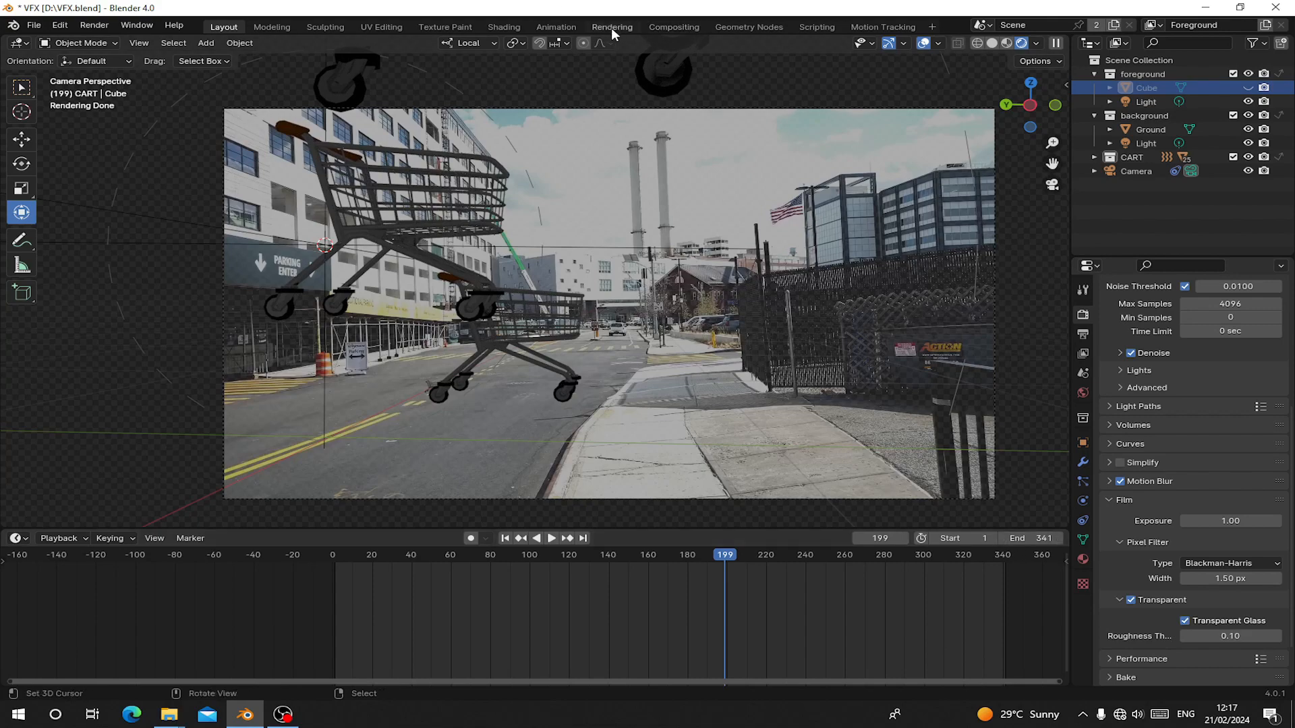
# Load spiaggia_di_mondello_2k.hdr from the Desktop as an environment texture in the world shader.
pyautogui.click(503, 26)
pyautogui.click(258, 415)
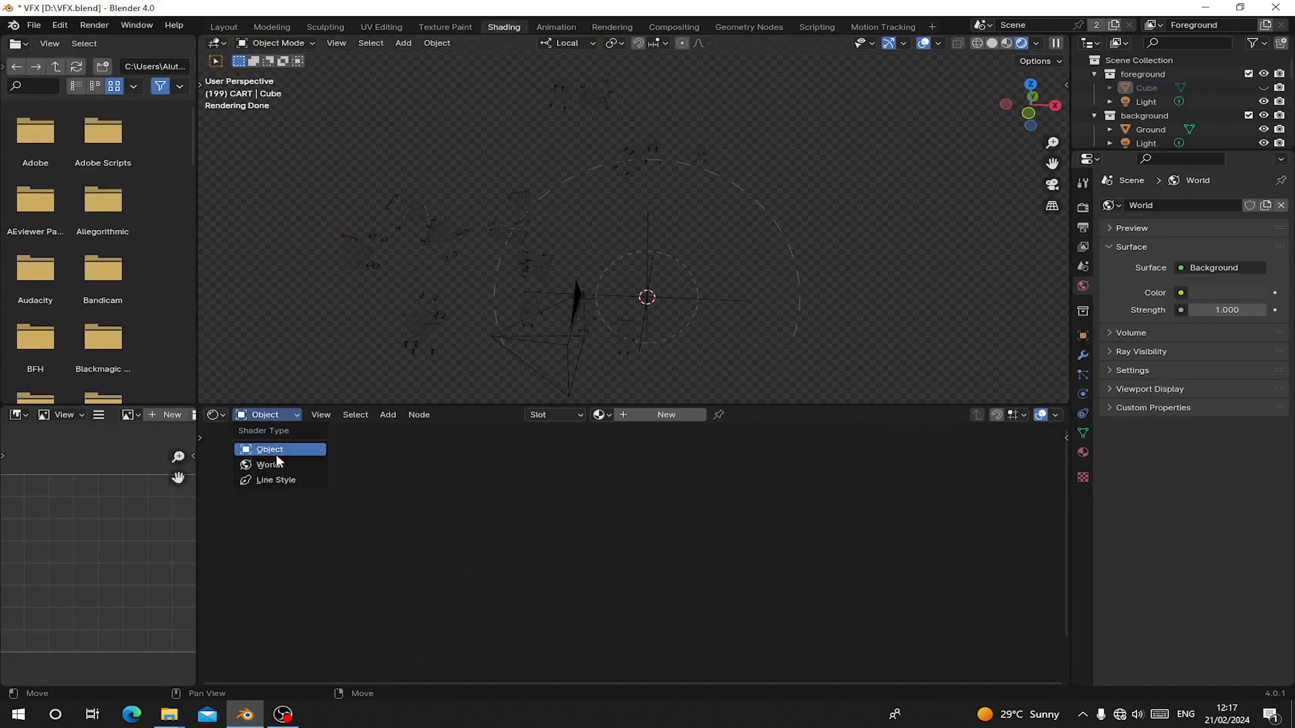
pyautogui.click(270, 463)
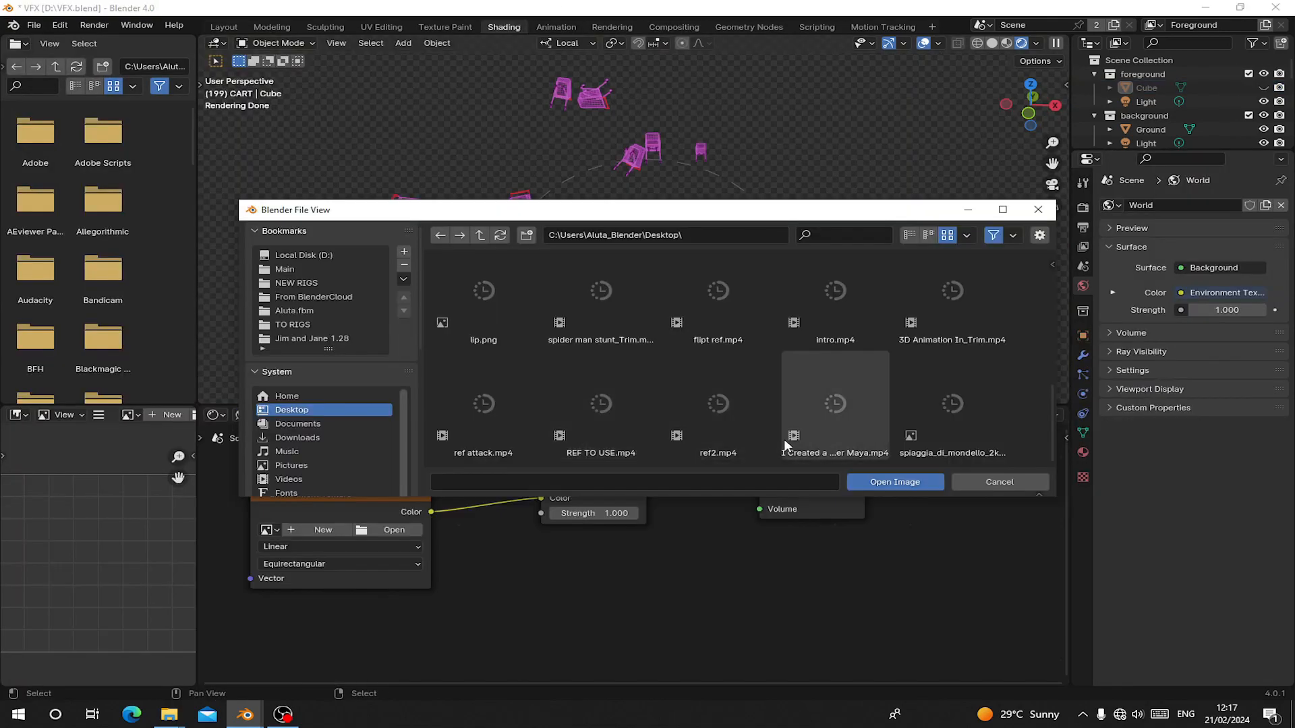
pyautogui.scroll(5, 466, 404)
pyautogui.scroll(-5, 521, 438)
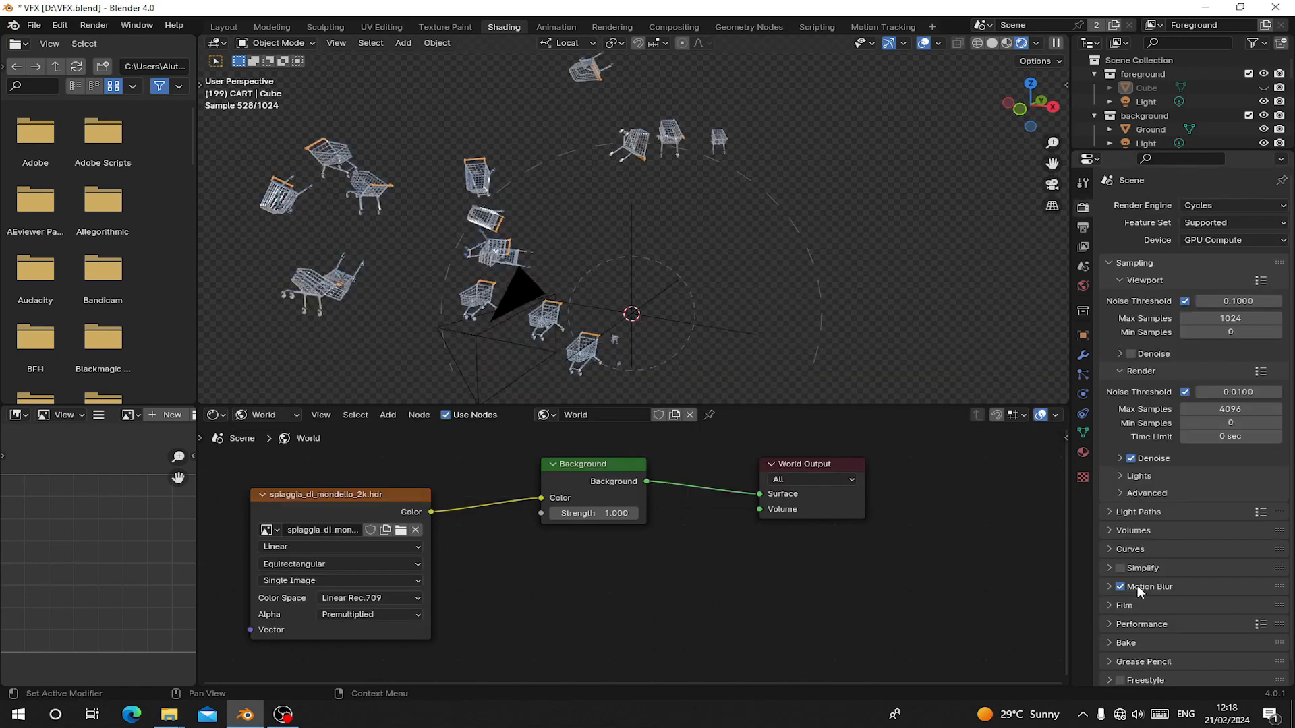
# Turn off the transparent film background and look at the beach HDRI behind the carts.
pyautogui.click(1124, 604)
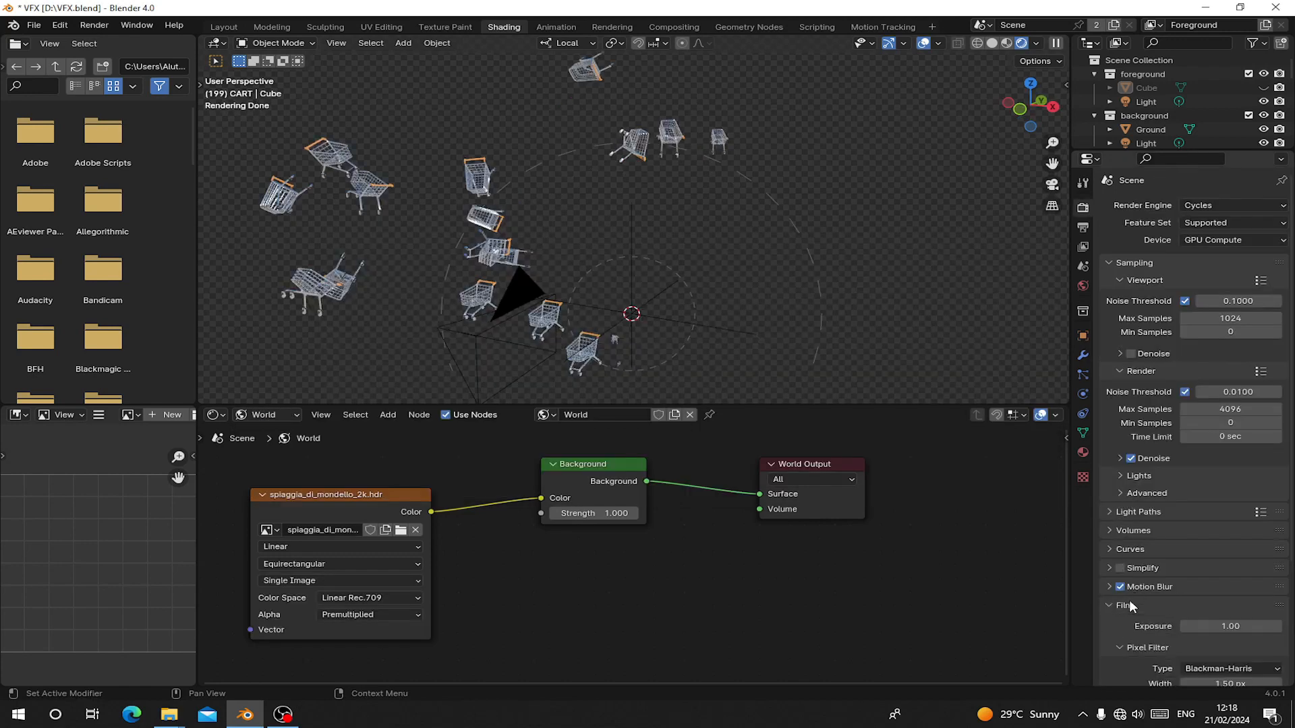
pyautogui.scroll(-3, 1193, 647)
pyautogui.click(1131, 622)
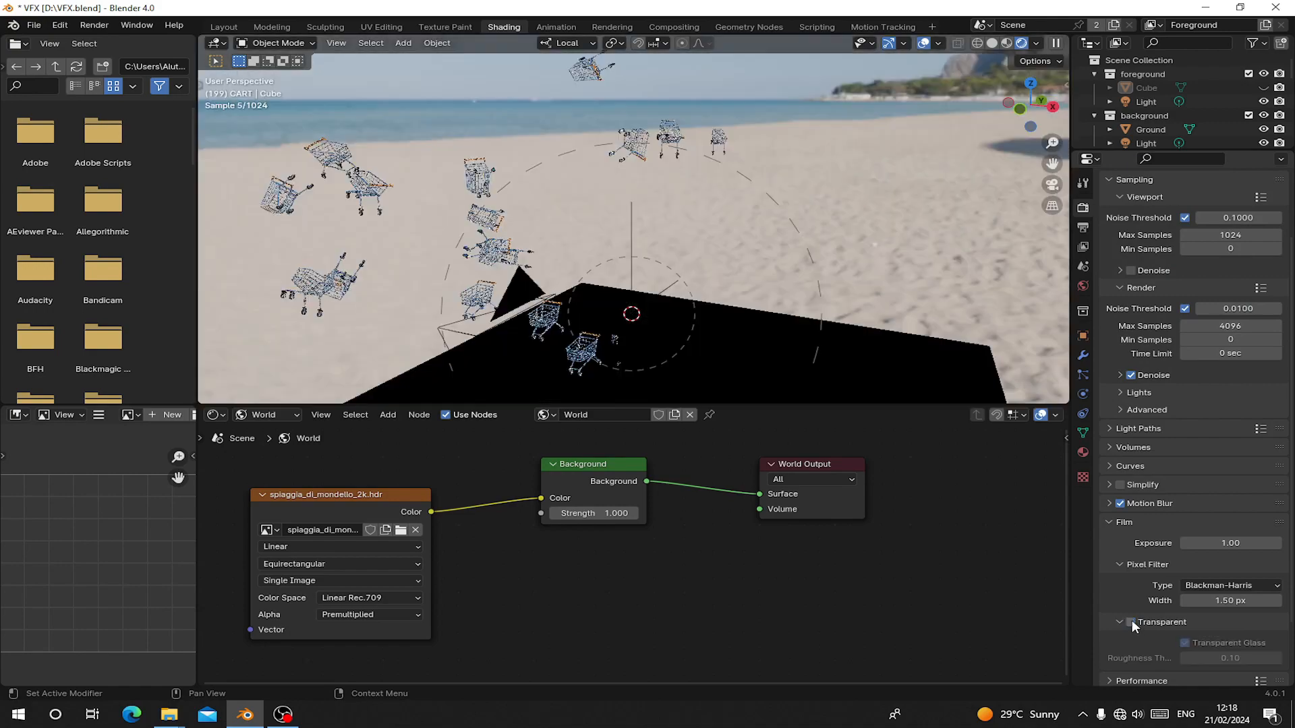
pyautogui.moveTo(533, 263); pyautogui.dragTo(572, 268, button='middle')
# Add Texture Coordinate and Mapping nodes to the HDRI texture, test the mapping rotation and reset it to default.
pyautogui.moveTo(280, 525); pyautogui.dragTo(581, 516, button='middle')
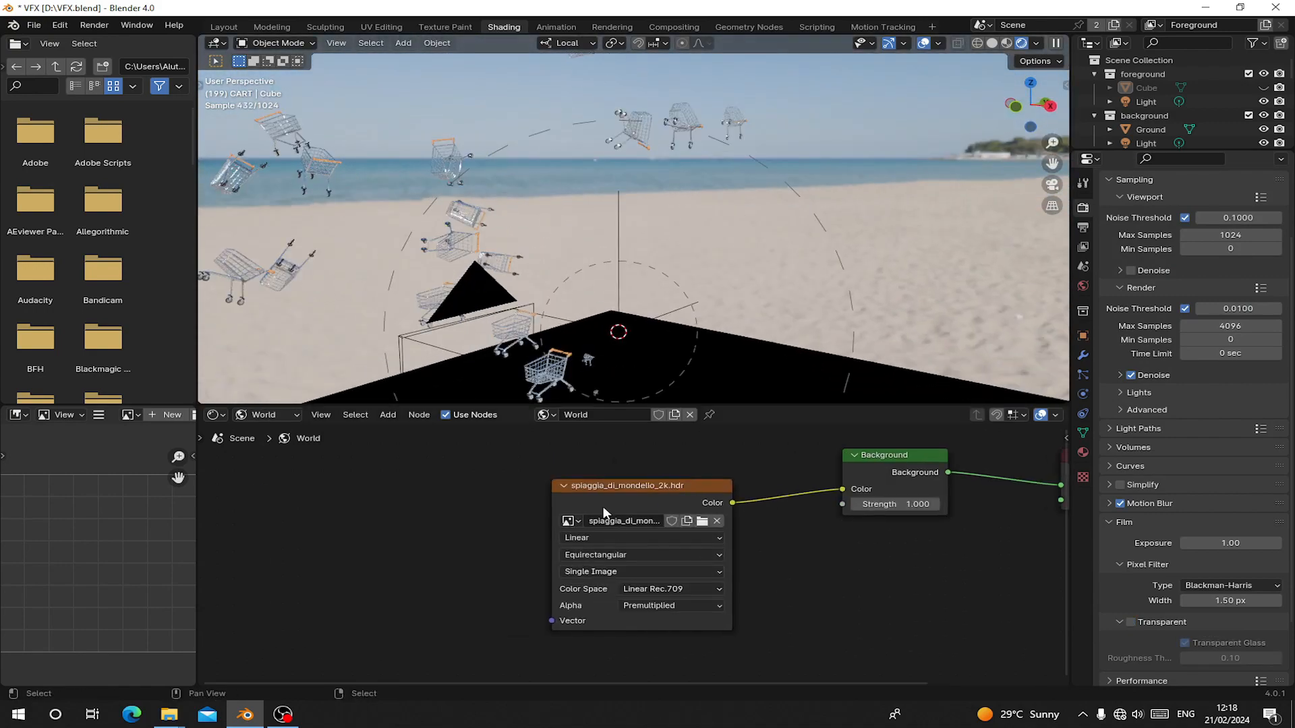
pyautogui.click(610, 491)
pyautogui.hotkey('ctrl', 't')
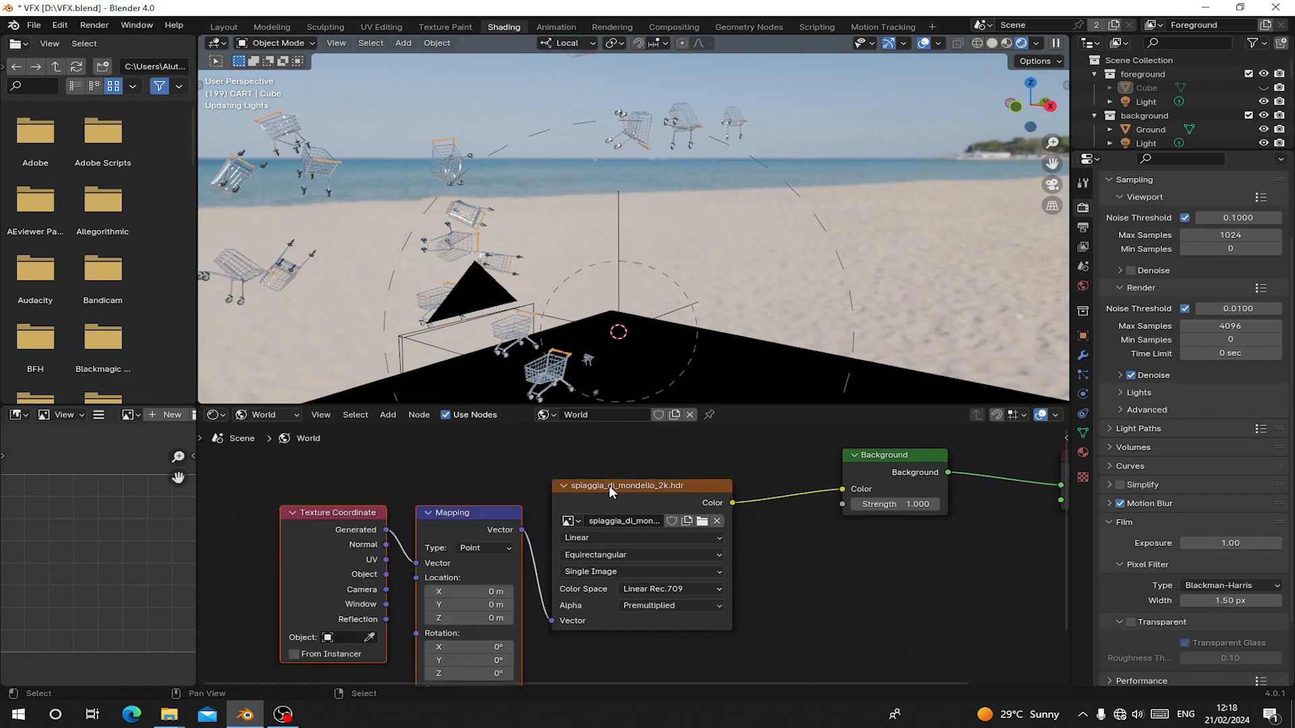
pyautogui.moveTo(608, 486); pyautogui.dragTo(633, 433, button='middle')
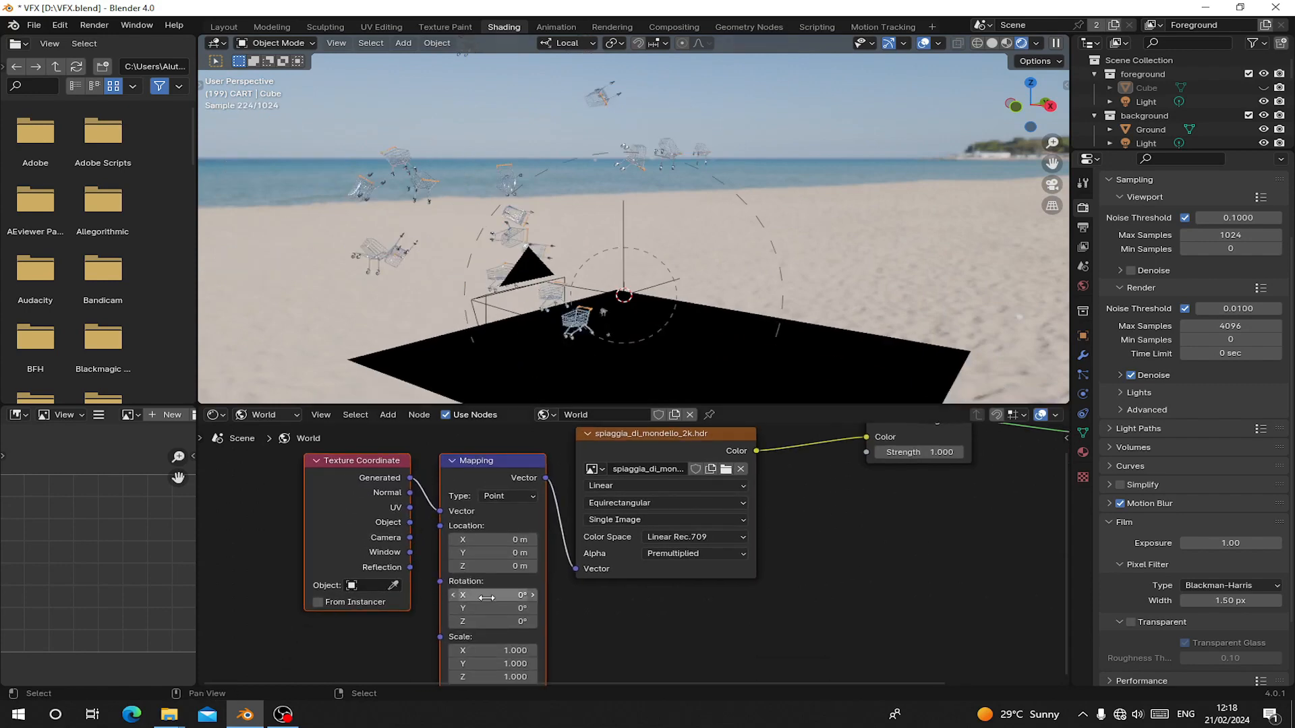
pyautogui.moveTo(492, 608); pyautogui.dragTo(479, 595)
pyautogui.press('BackSpace')
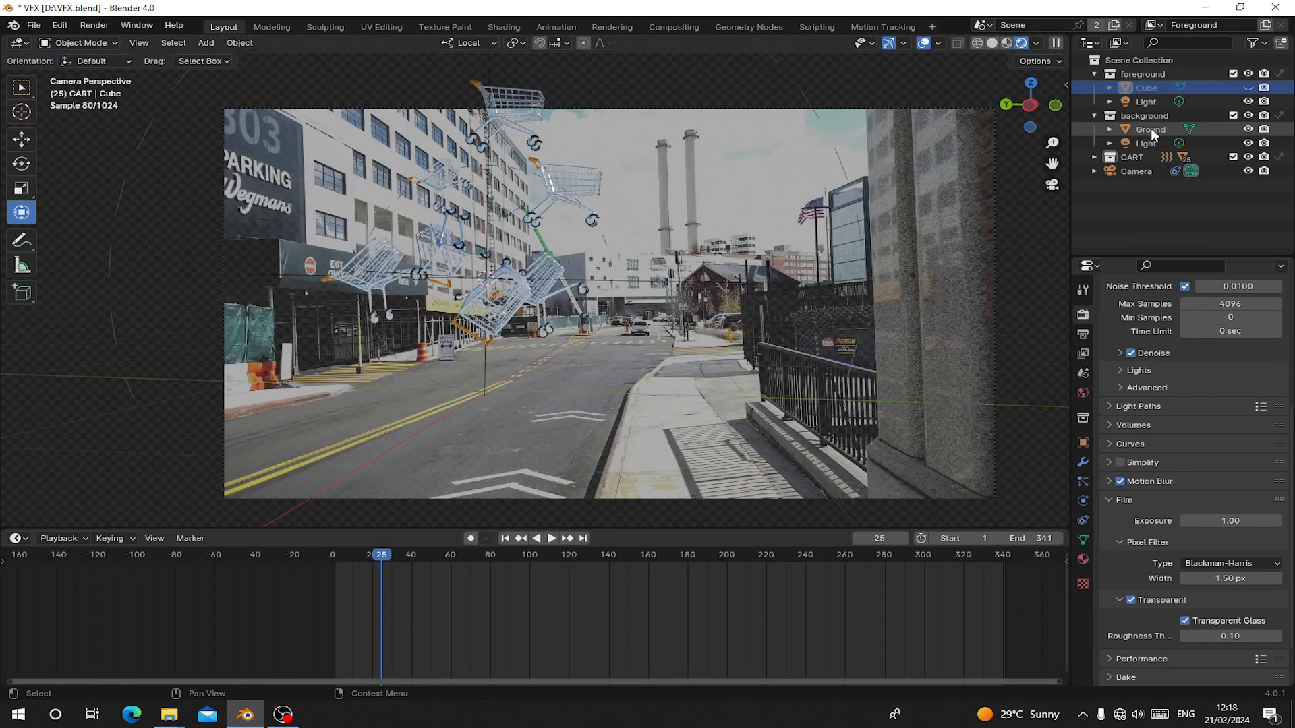
# Move Ground into the foreground collection and delete the background collection together with its light.
pyautogui.click(1150, 129)
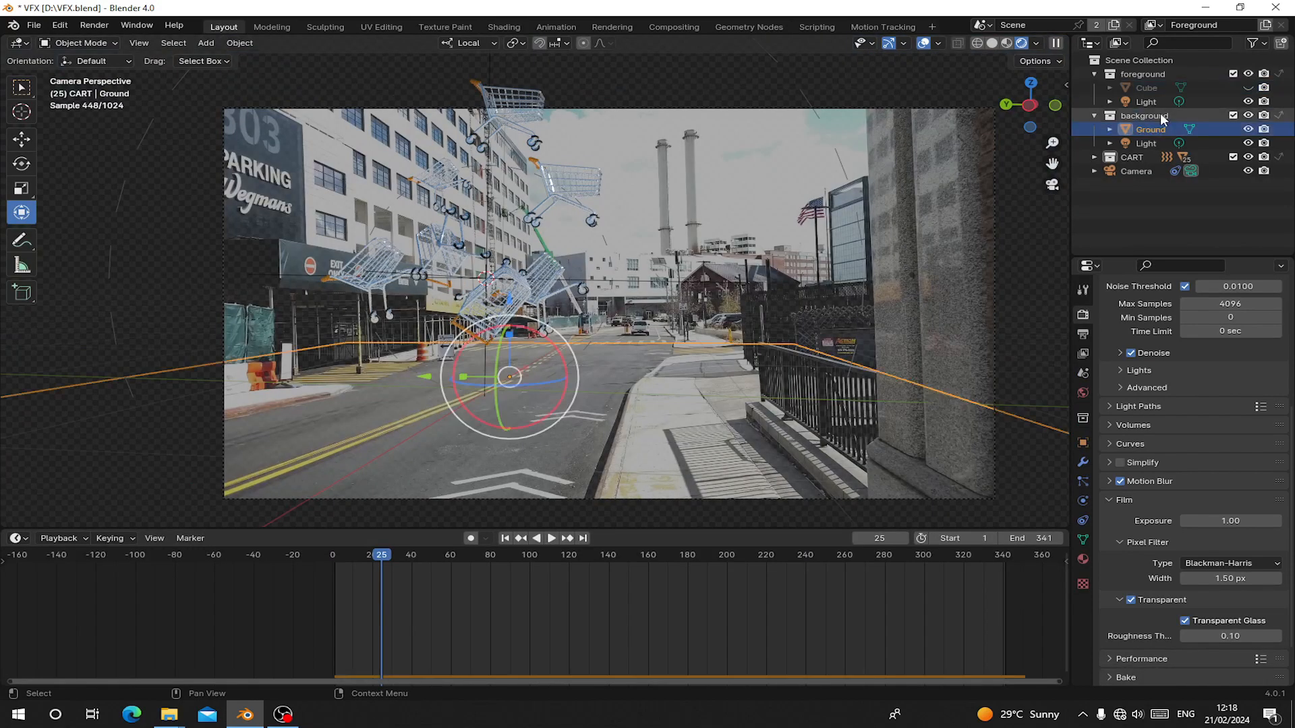
pyautogui.moveTo(1151, 129); pyautogui.dragTo(1151, 111)
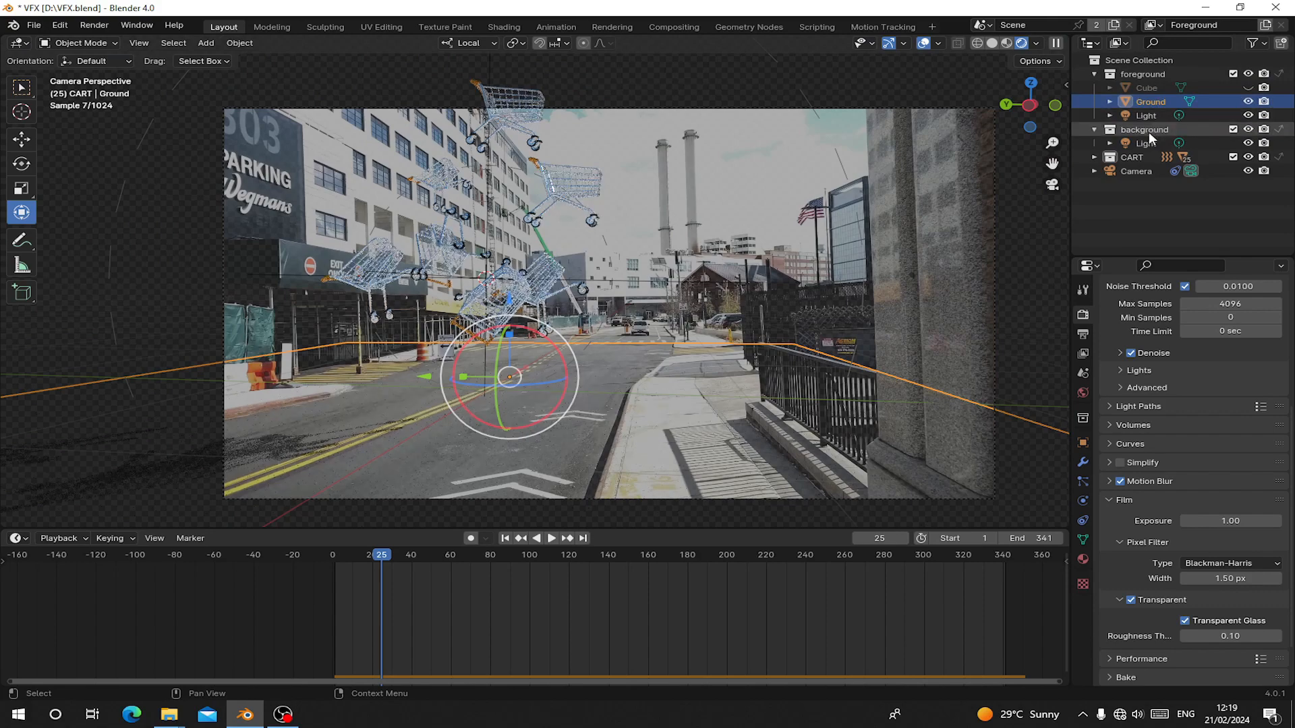
pyautogui.click(1153, 143)
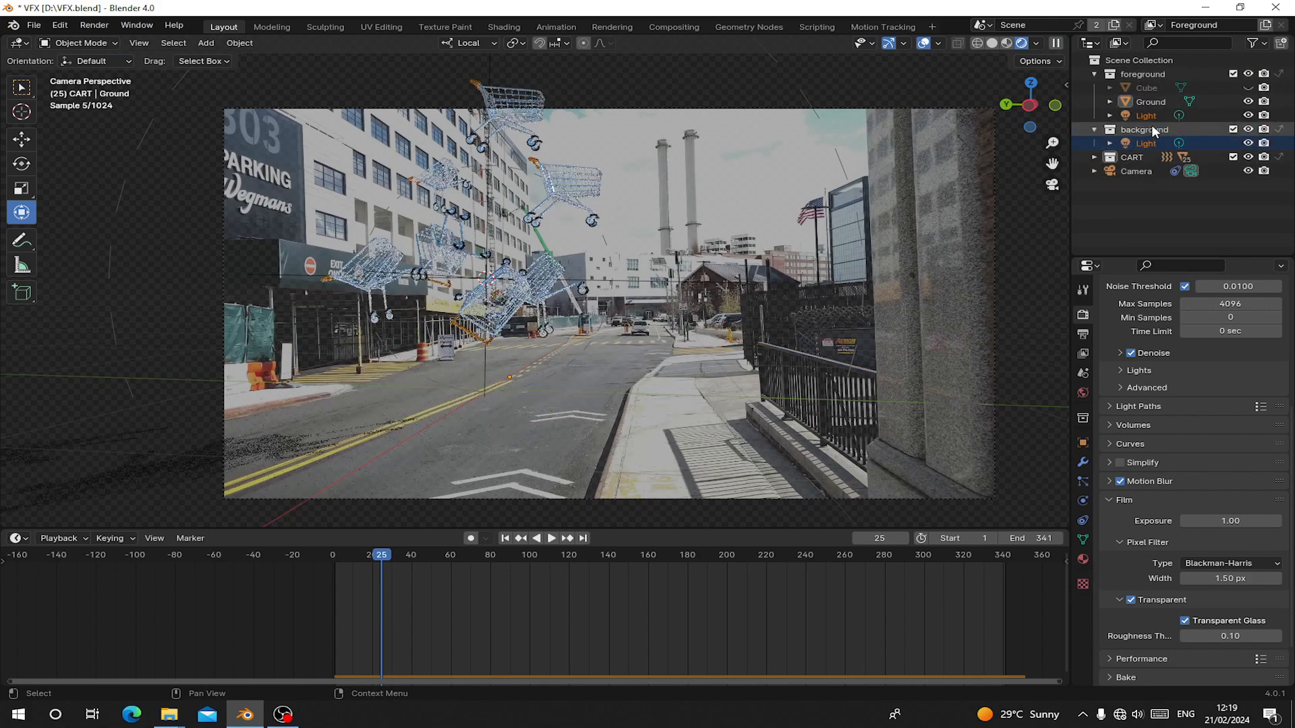
pyautogui.click(1150, 128)
pyautogui.rightClick(1144, 143)
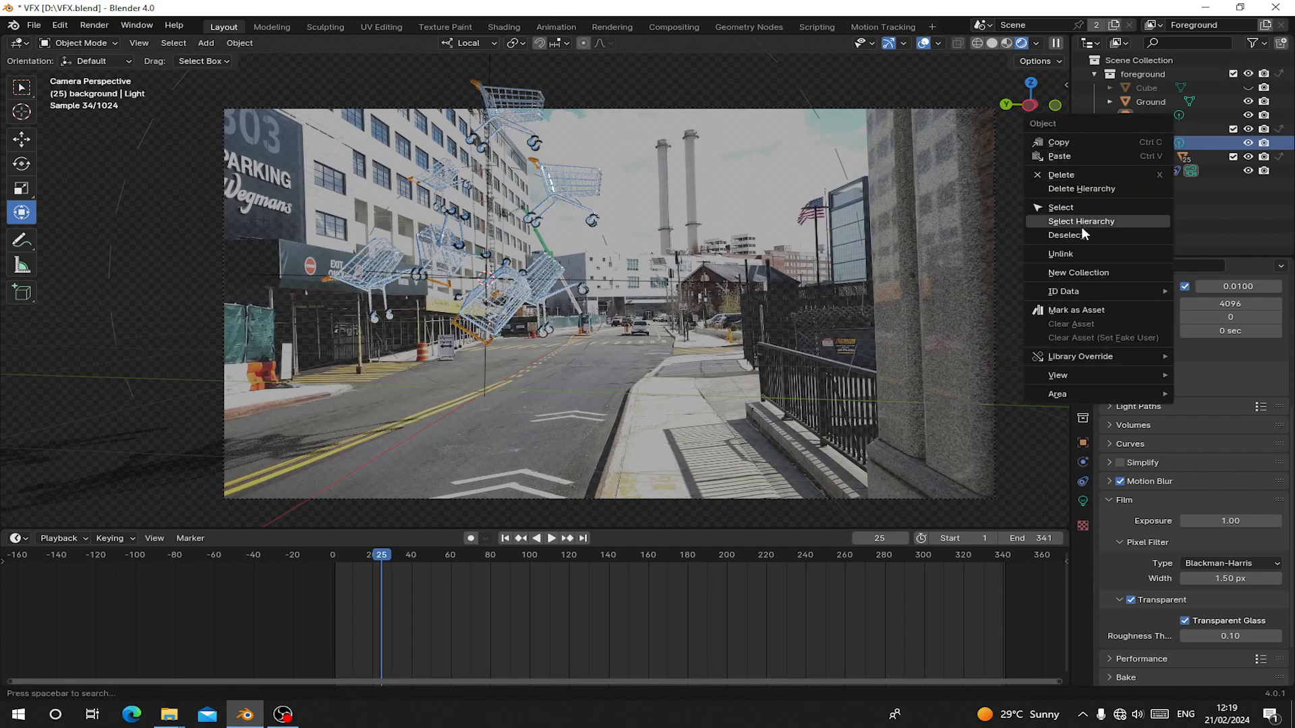
pyautogui.click(1079, 263)
# Add a sun light at the road's edge and raise it high above the street.
pyautogui.click(604, 395)
pyautogui.hotkey('shift', 'a')
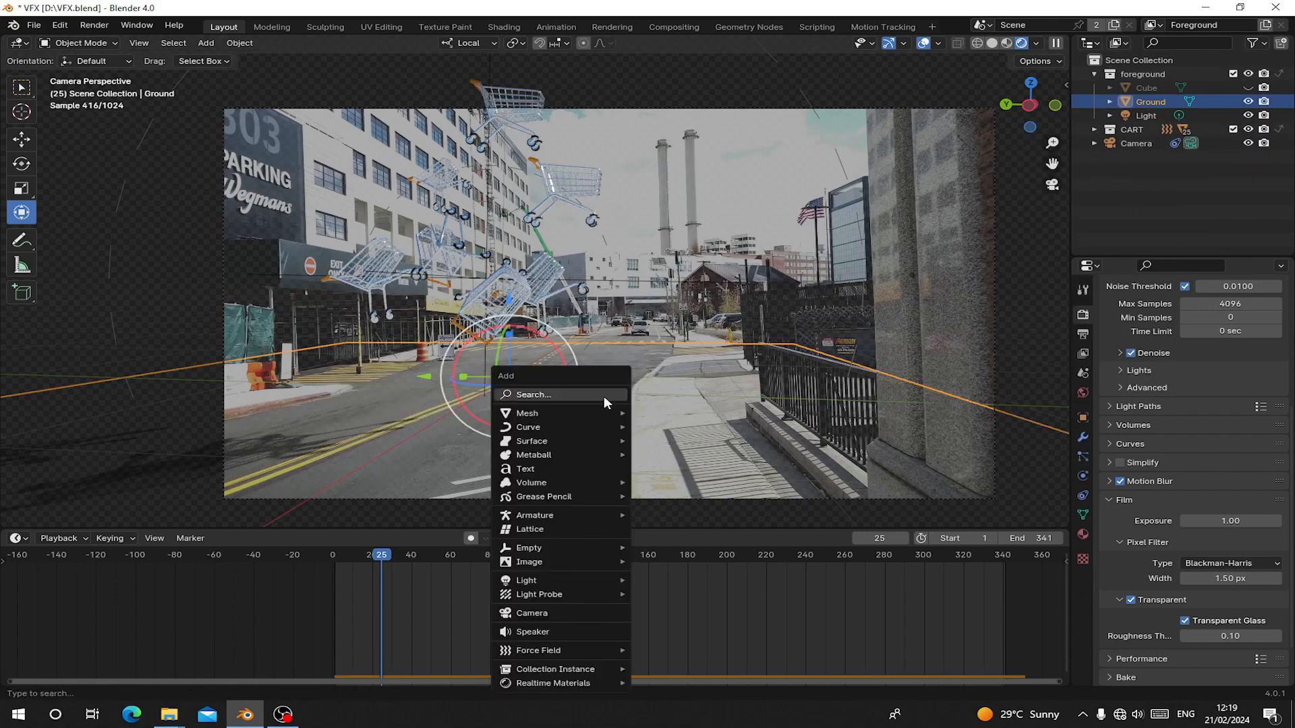
pyautogui.moveTo(532, 581)
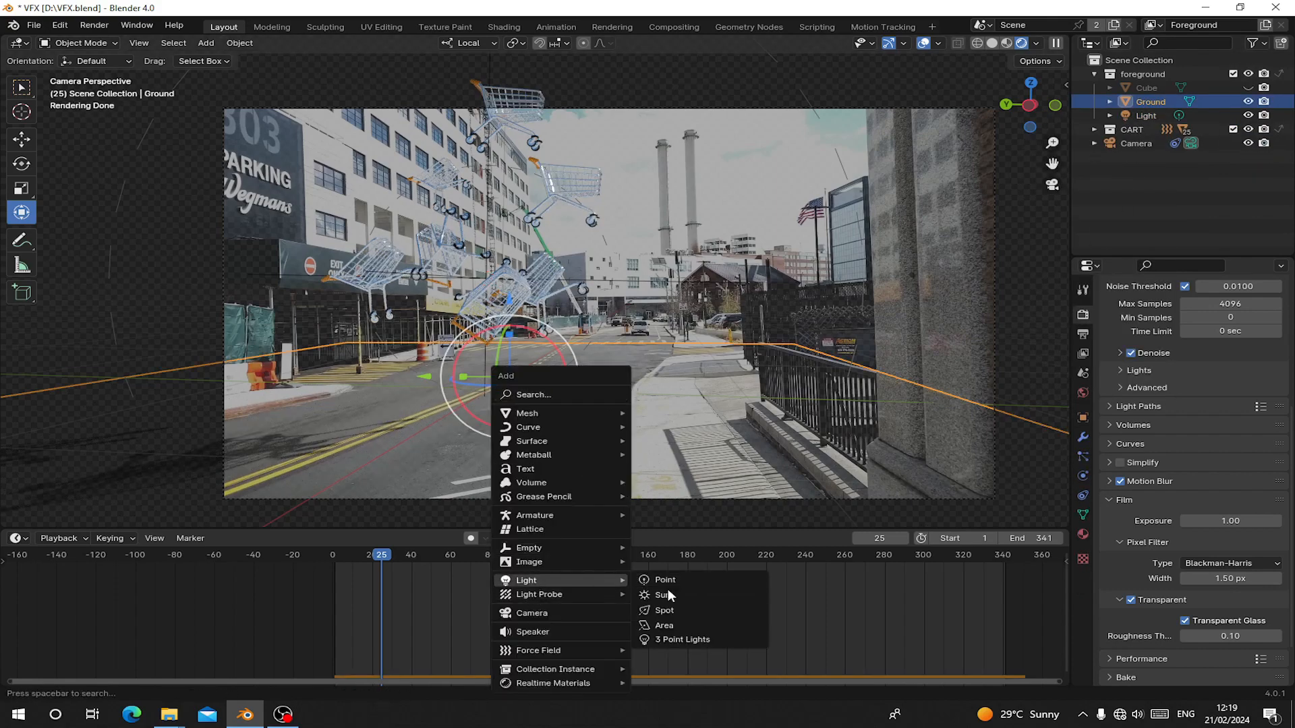
pyautogui.click(674, 595)
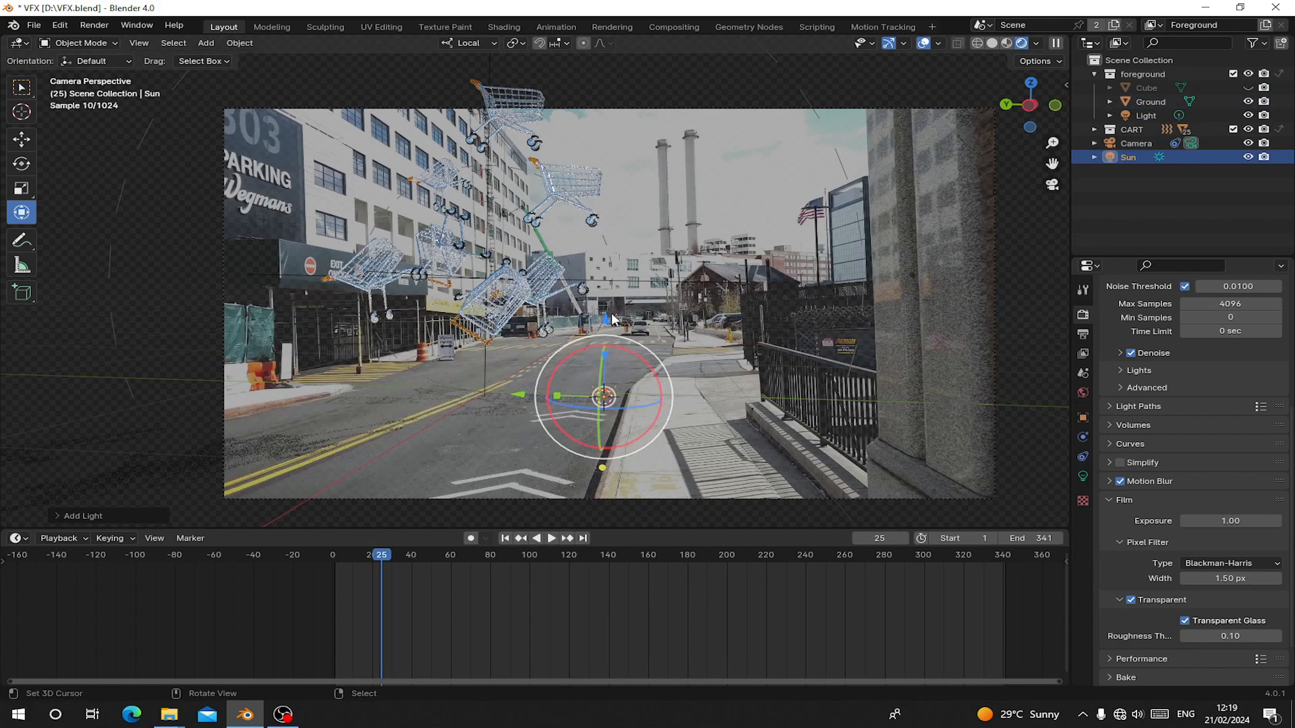
pyautogui.moveTo(607, 321); pyautogui.dragTo(636, 130)
# Rotate the sun light so it shines diagonally down onto the road beneath the carts.
pyautogui.press('r')
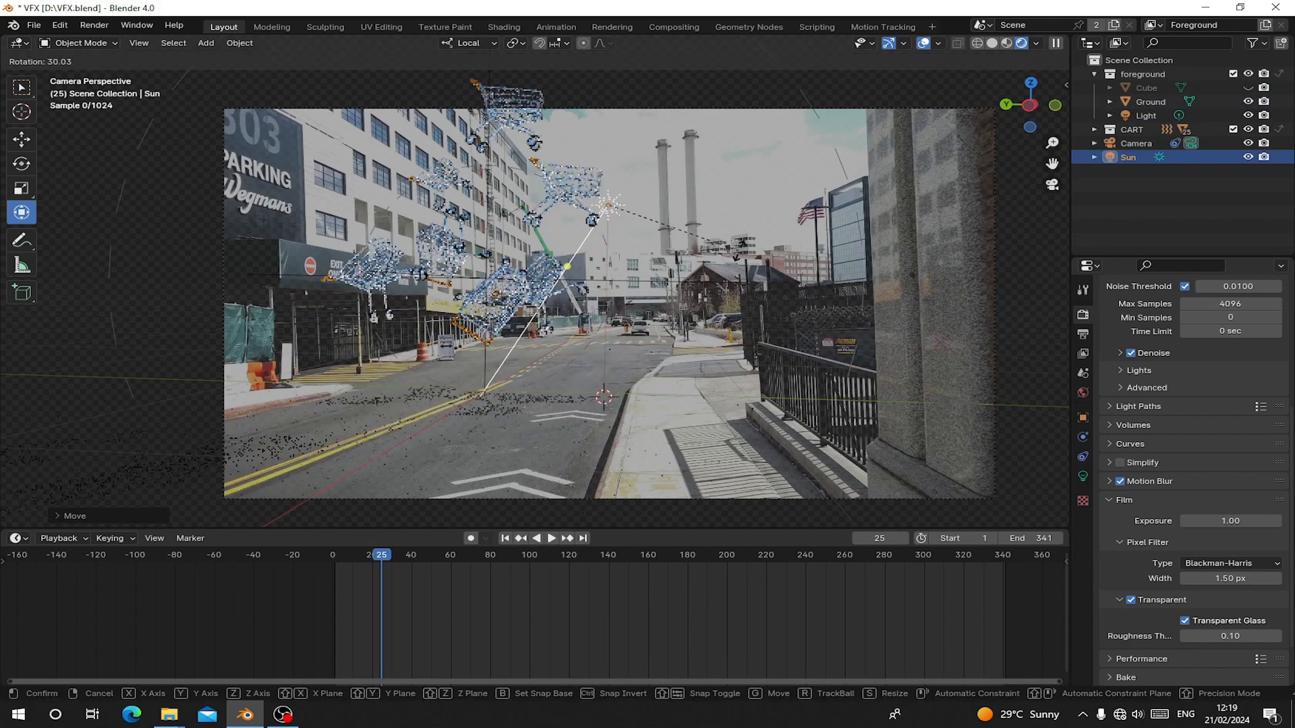
pyautogui.click(425, 411)
pyautogui.moveTo(346, 565); pyautogui.dragTo(379, 584)
pyautogui.press('r')
pyautogui.click(681, 423)
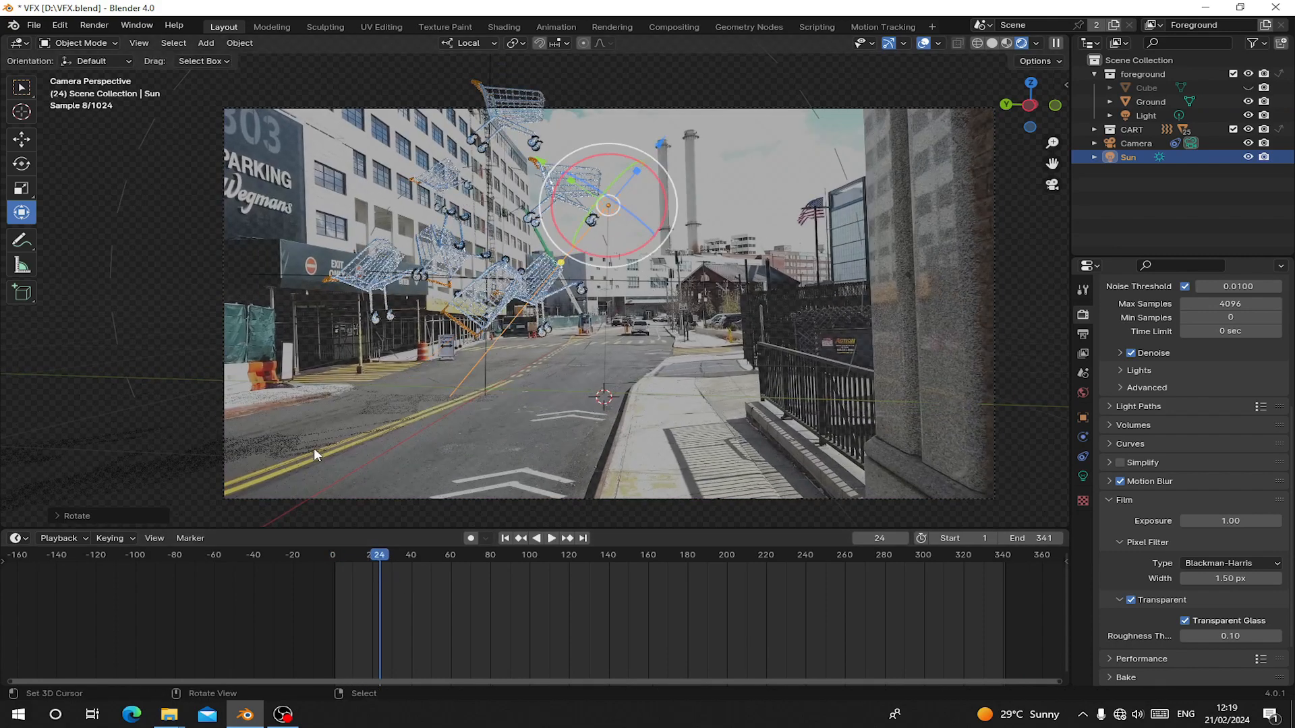
# Examine the world's environment texture and Mapping settings and open the hdri world's background strength for editing.
pyautogui.click(1082, 392)
pyautogui.click(1112, 399)
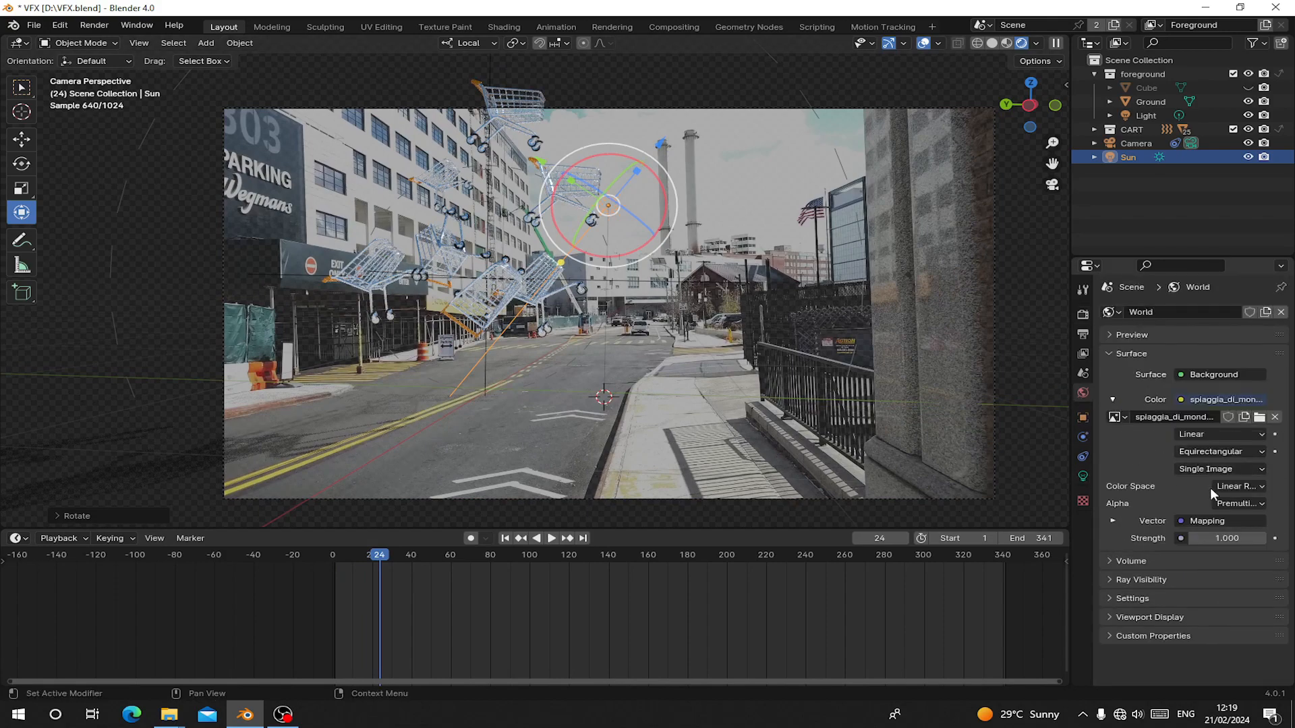
pyautogui.click(1112, 521)
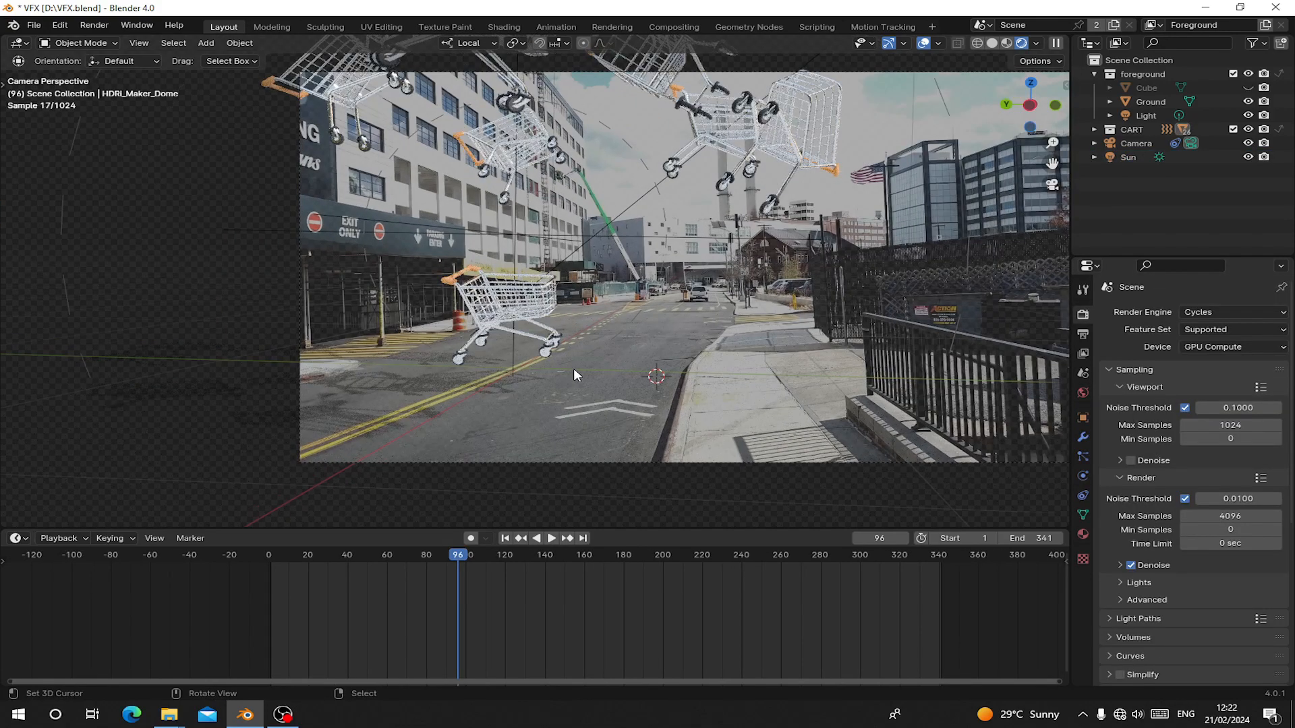
pyautogui.click(1083, 392)
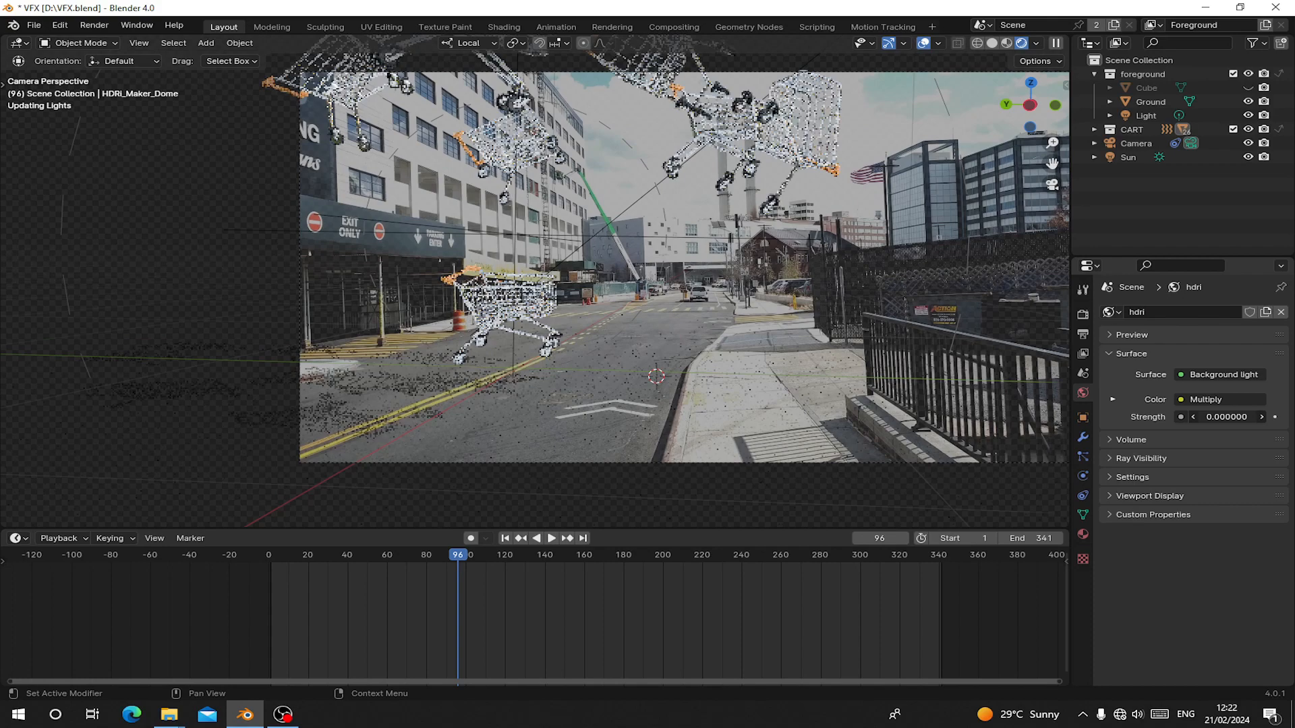
pyautogui.click(1230, 417)
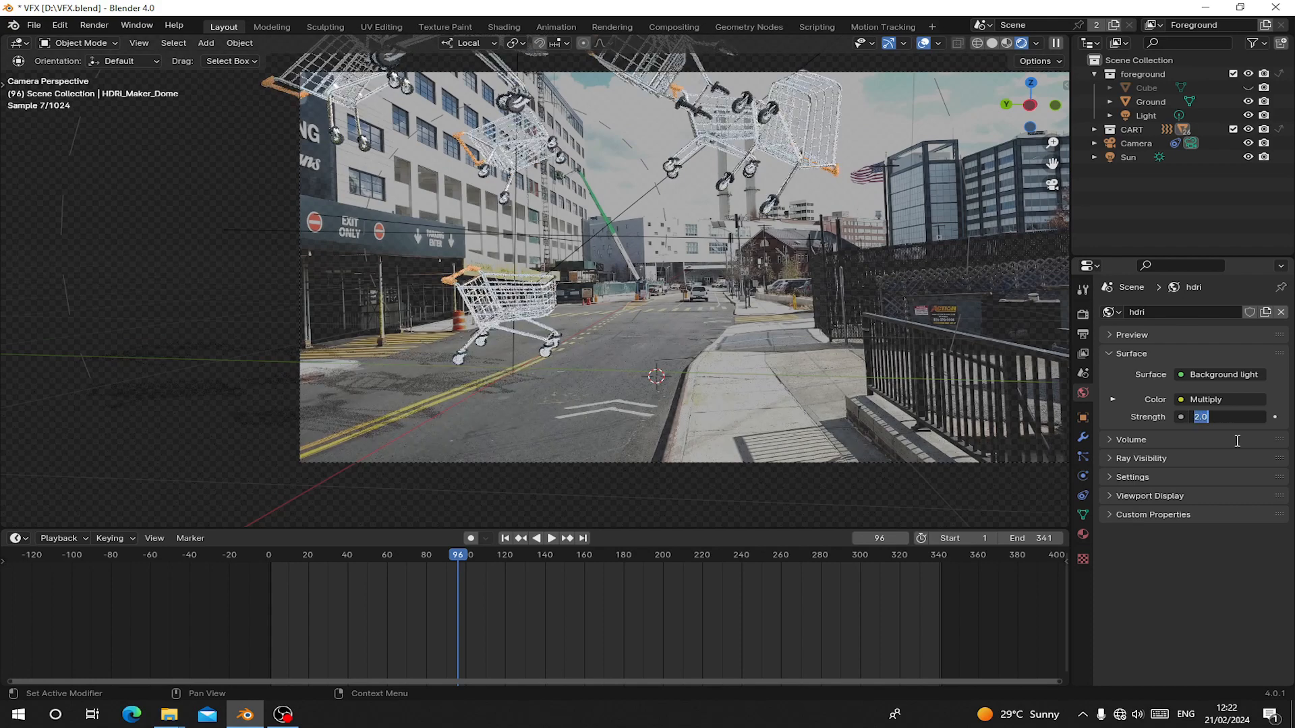
# Set the Cycles render Max Samples to 50.
pyautogui.click(1082, 315)
pyautogui.doubleClick(1141, 516)
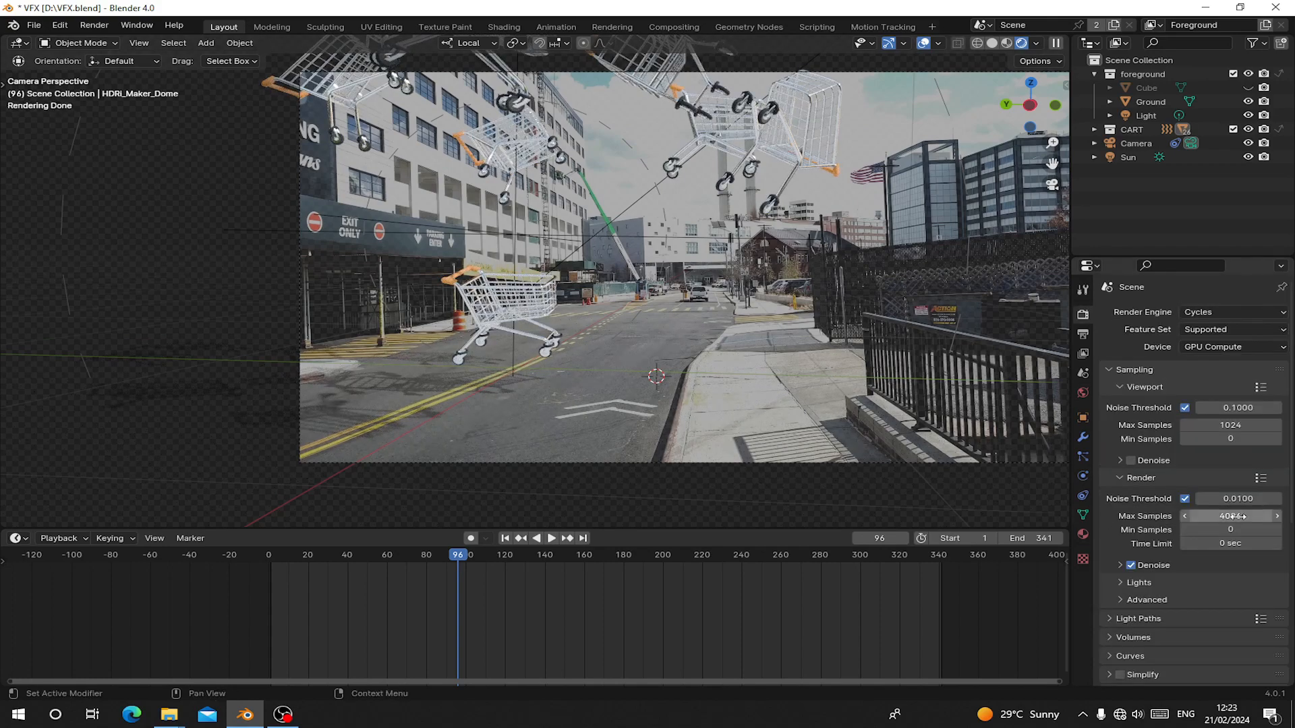
pyautogui.write('50')
pyautogui.press('Return')
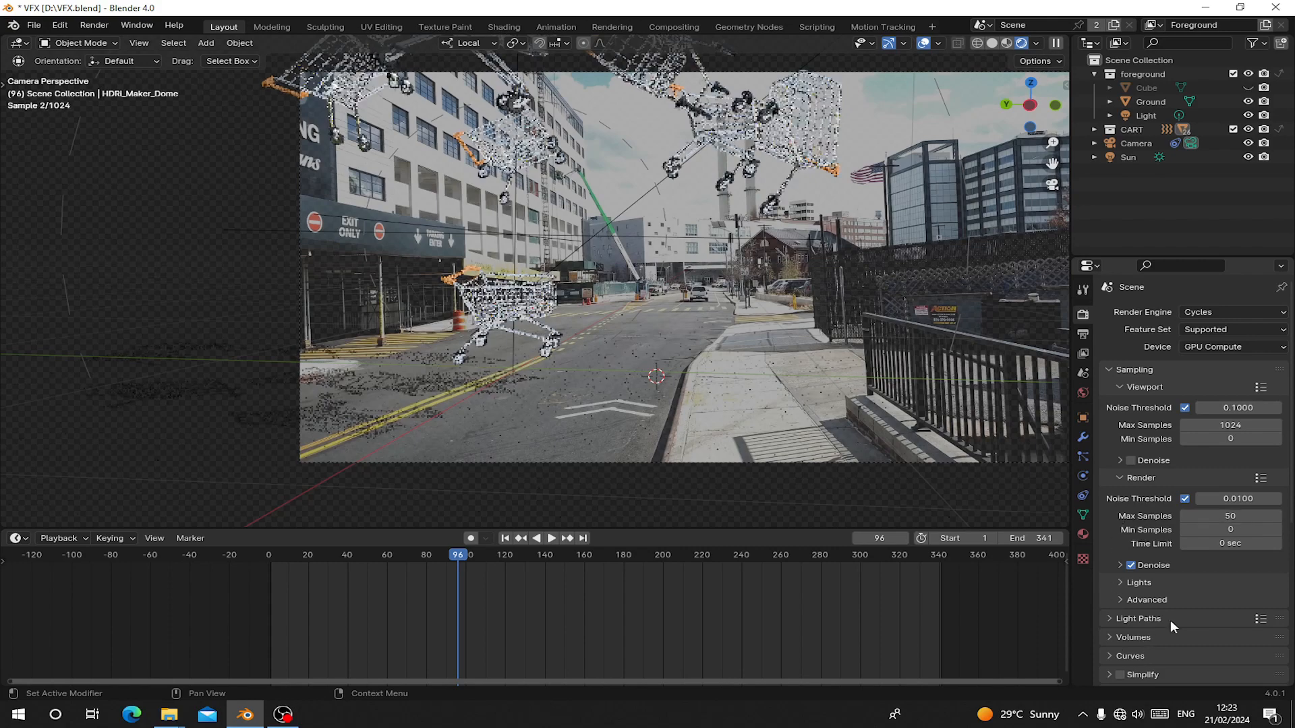
# Switch the viewport to solid shading and render the current frame.
pyautogui.click(992, 43)
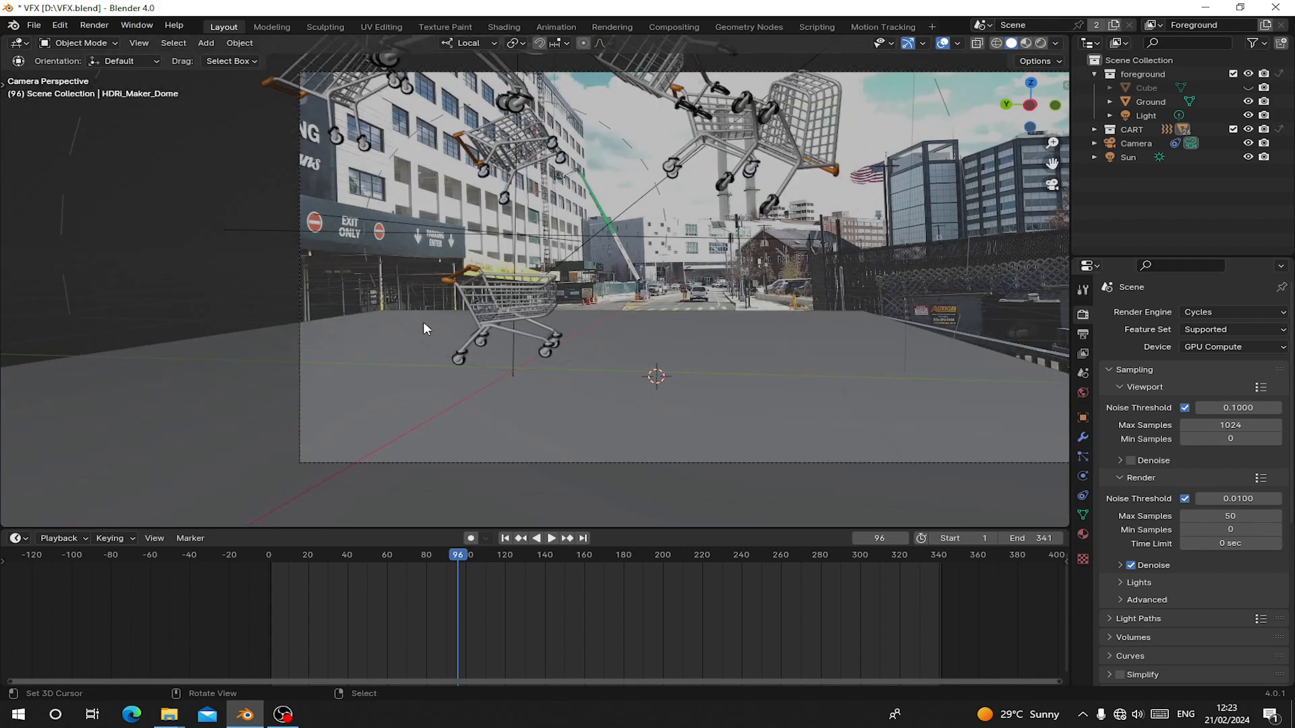
pyautogui.press('F12')
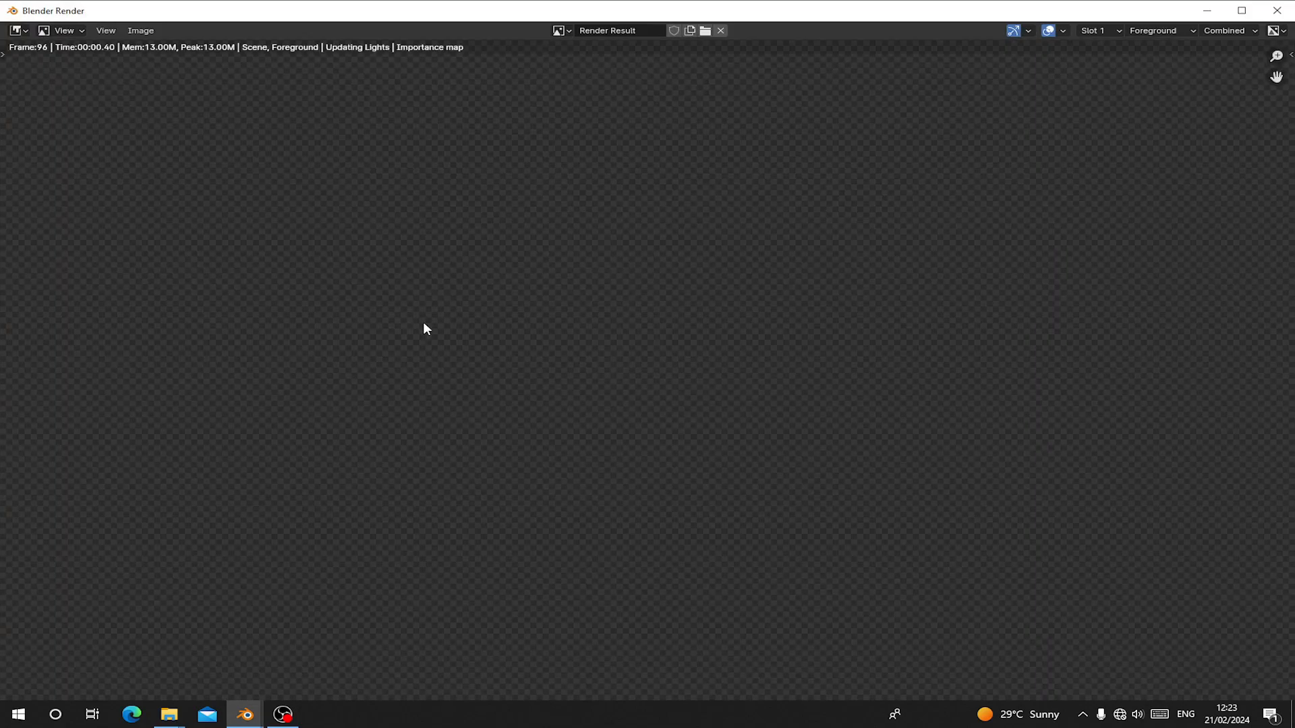